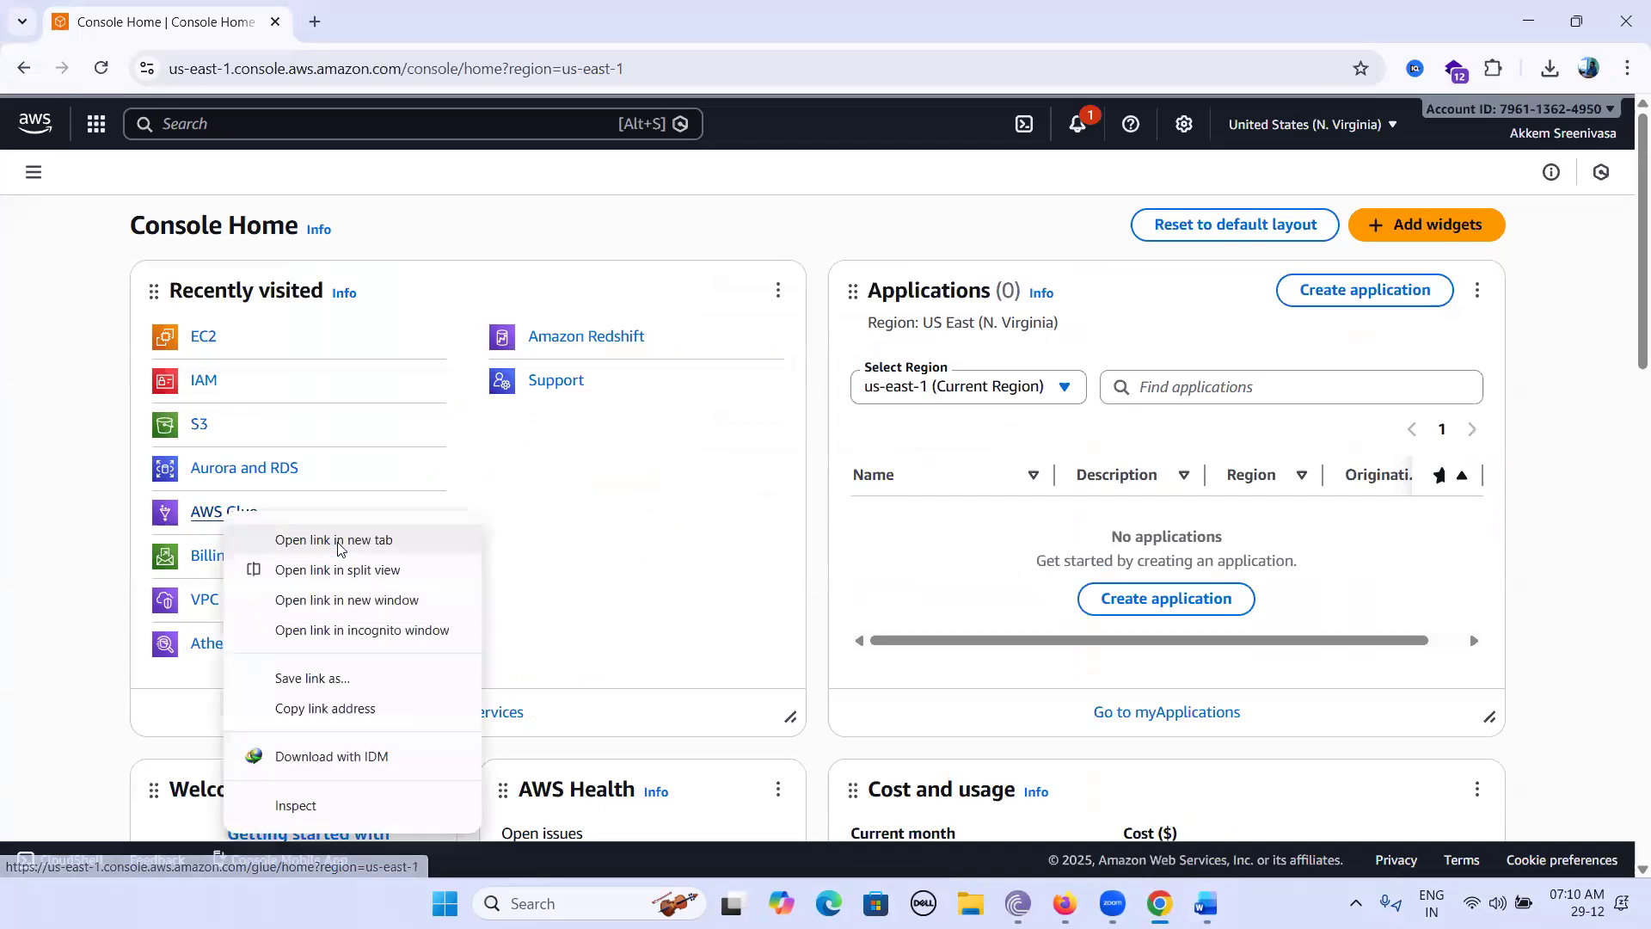
# Step: Open the employees table from the AWS Glue Data Catalog and review the column names in its schema
pyautogui.click(413, 32)
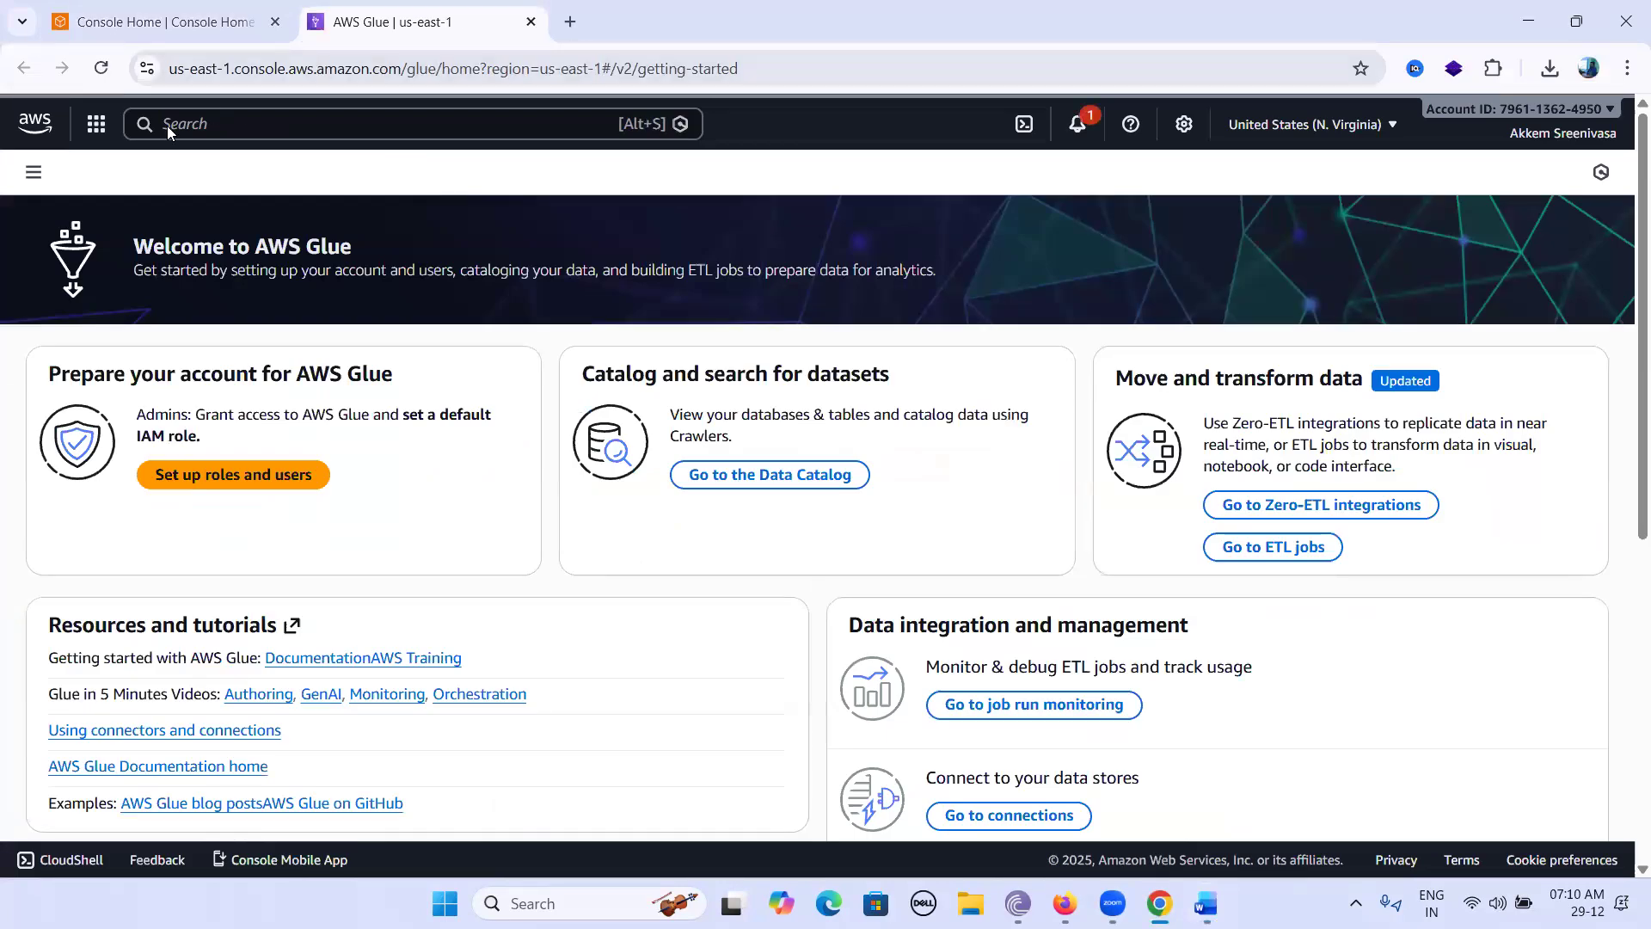
pyautogui.click(33, 174)
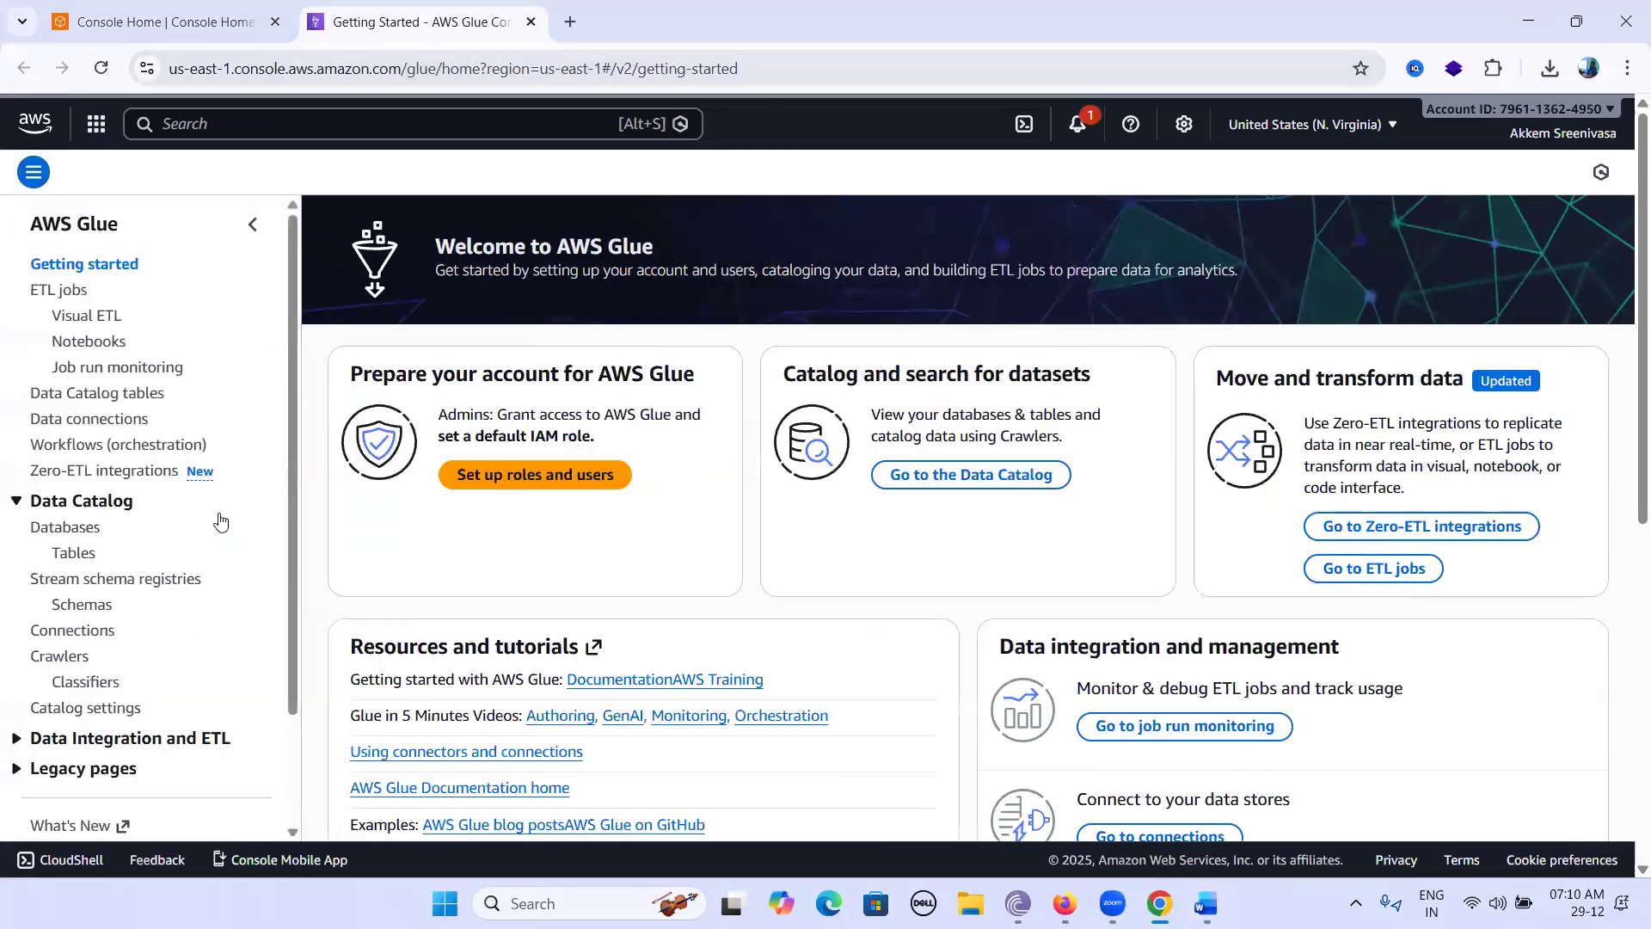
pyautogui.scroll(-1, 220, 522)
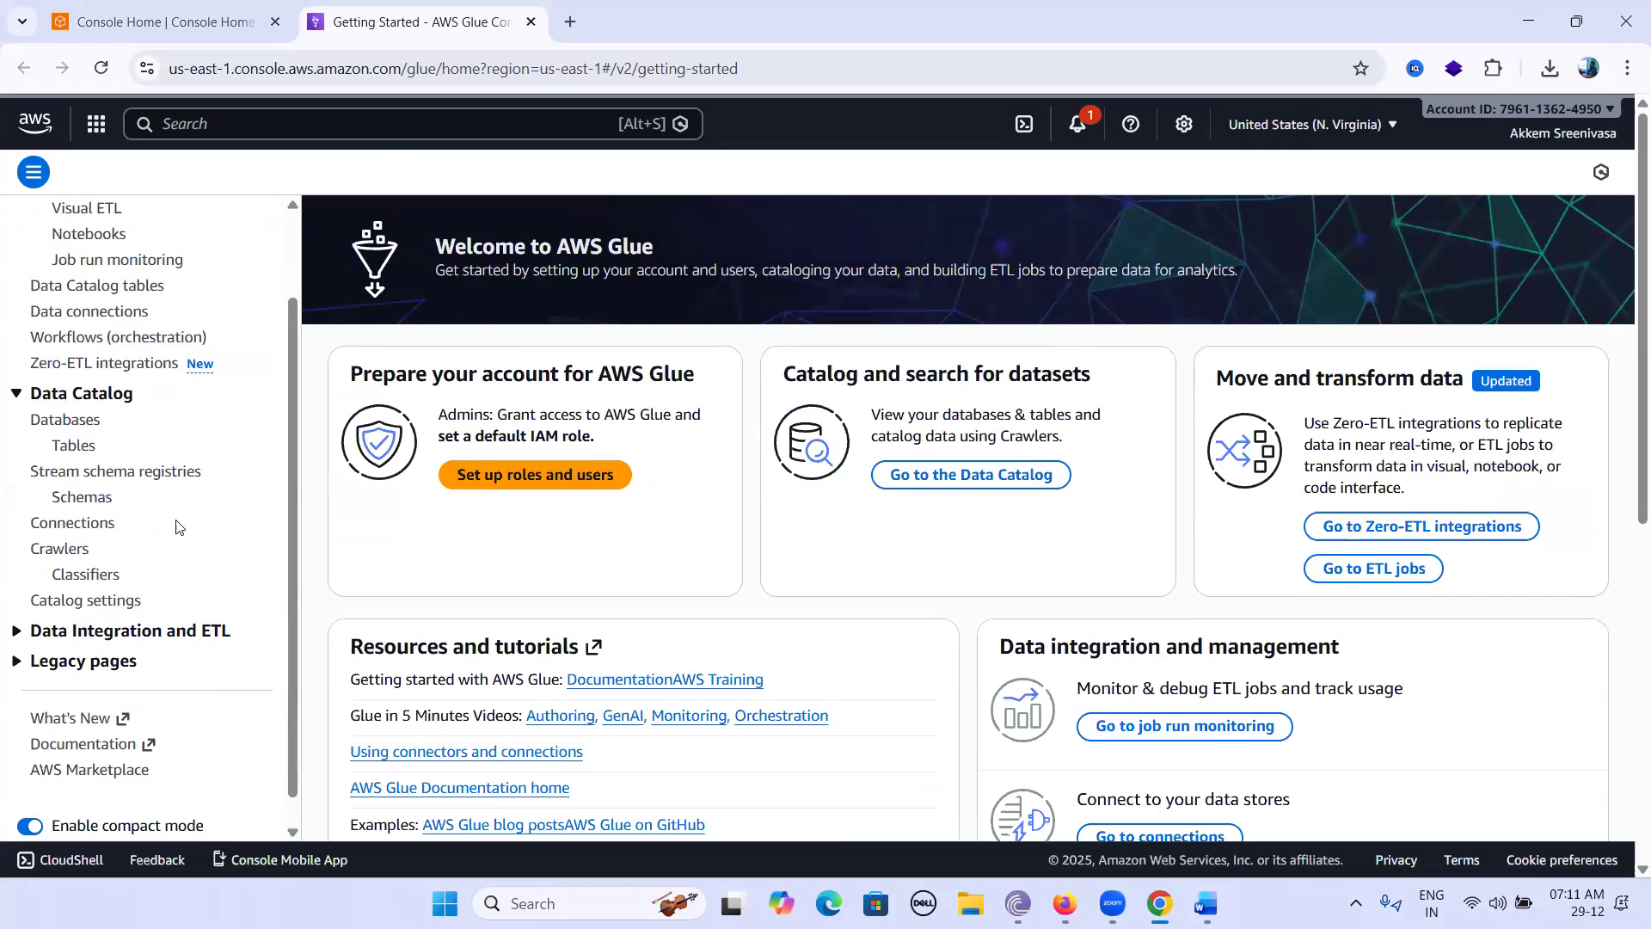
pyautogui.click(81, 449)
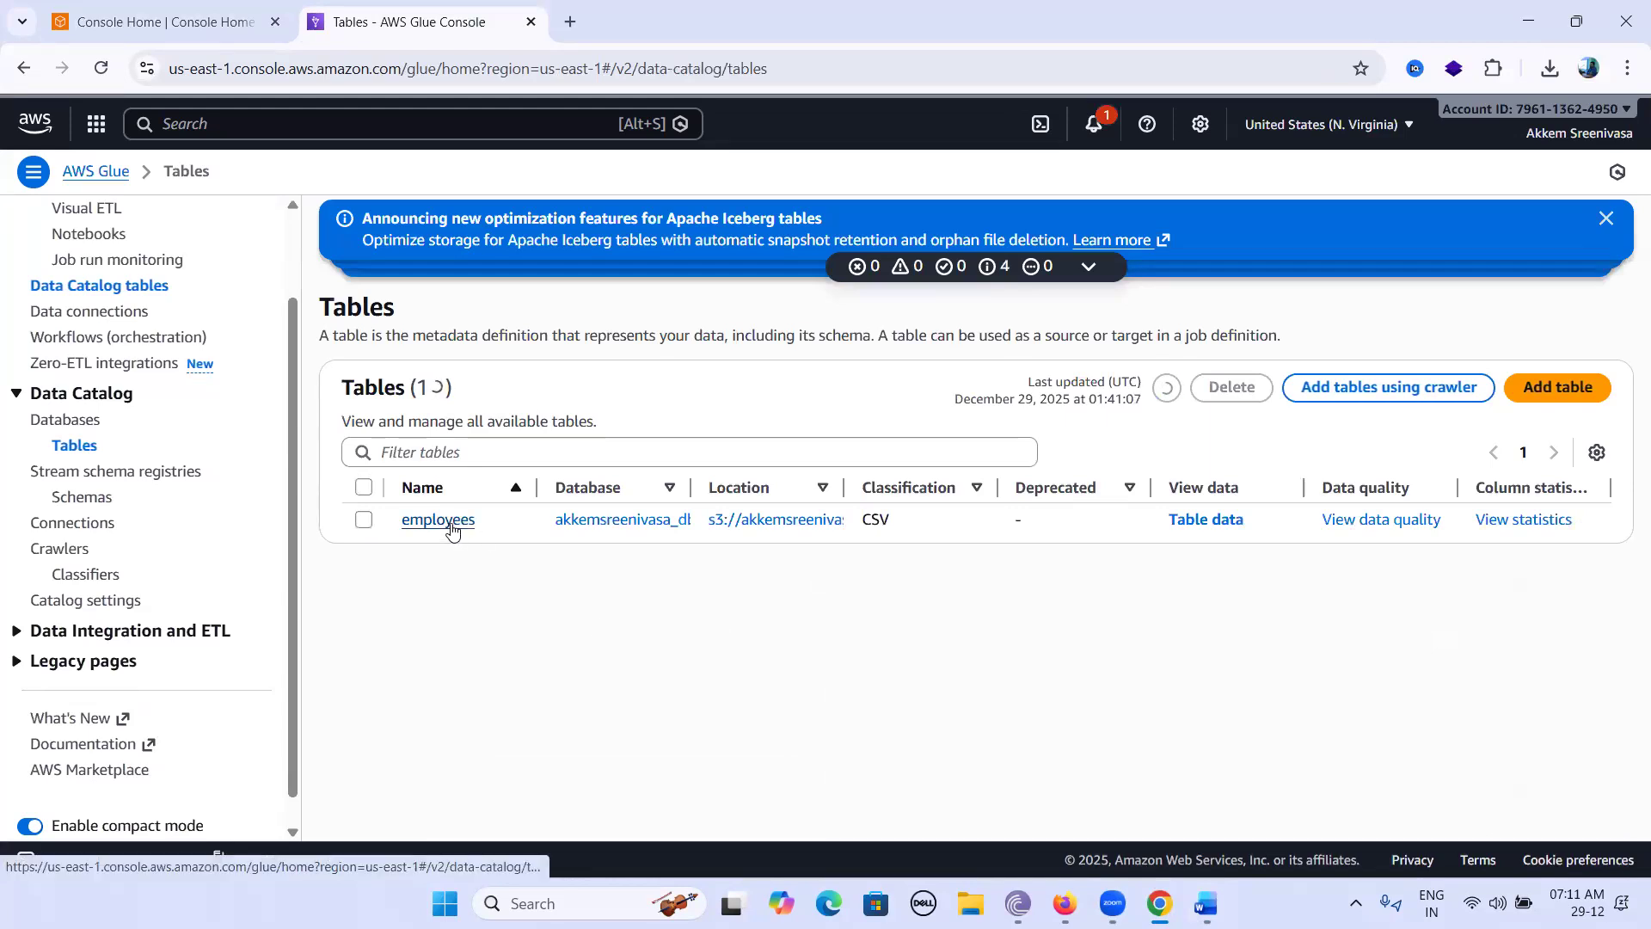
pyautogui.click(439, 520)
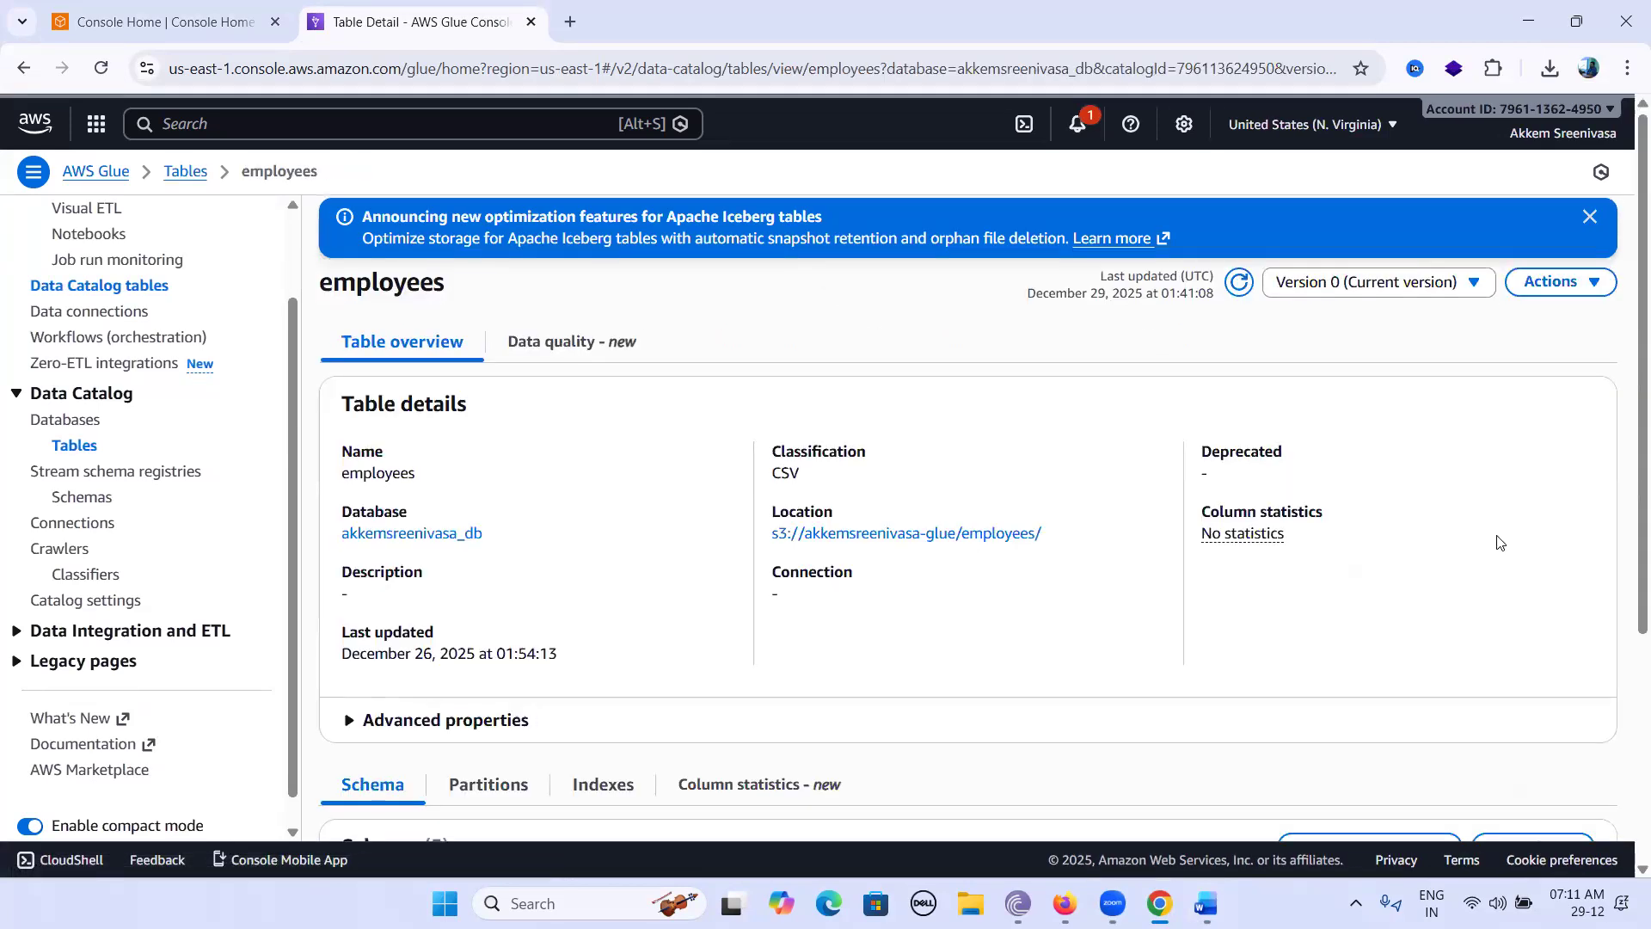
pyautogui.scroll(-4, 1500, 542)
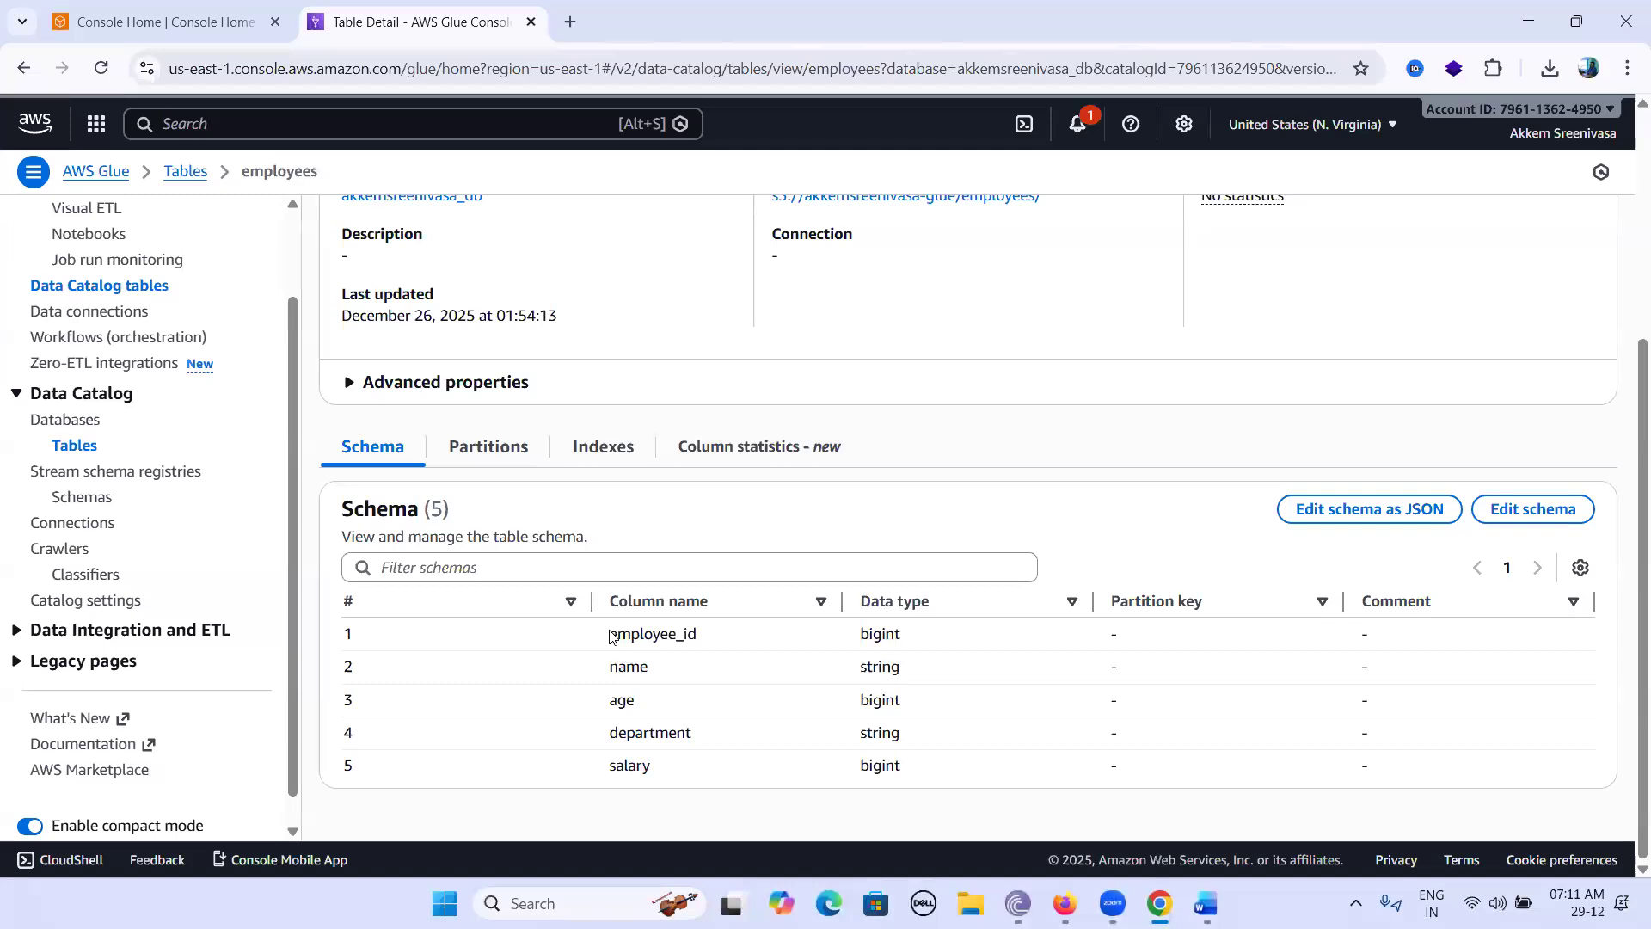
pyautogui.moveTo(609, 634); pyautogui.dragTo(698, 633)
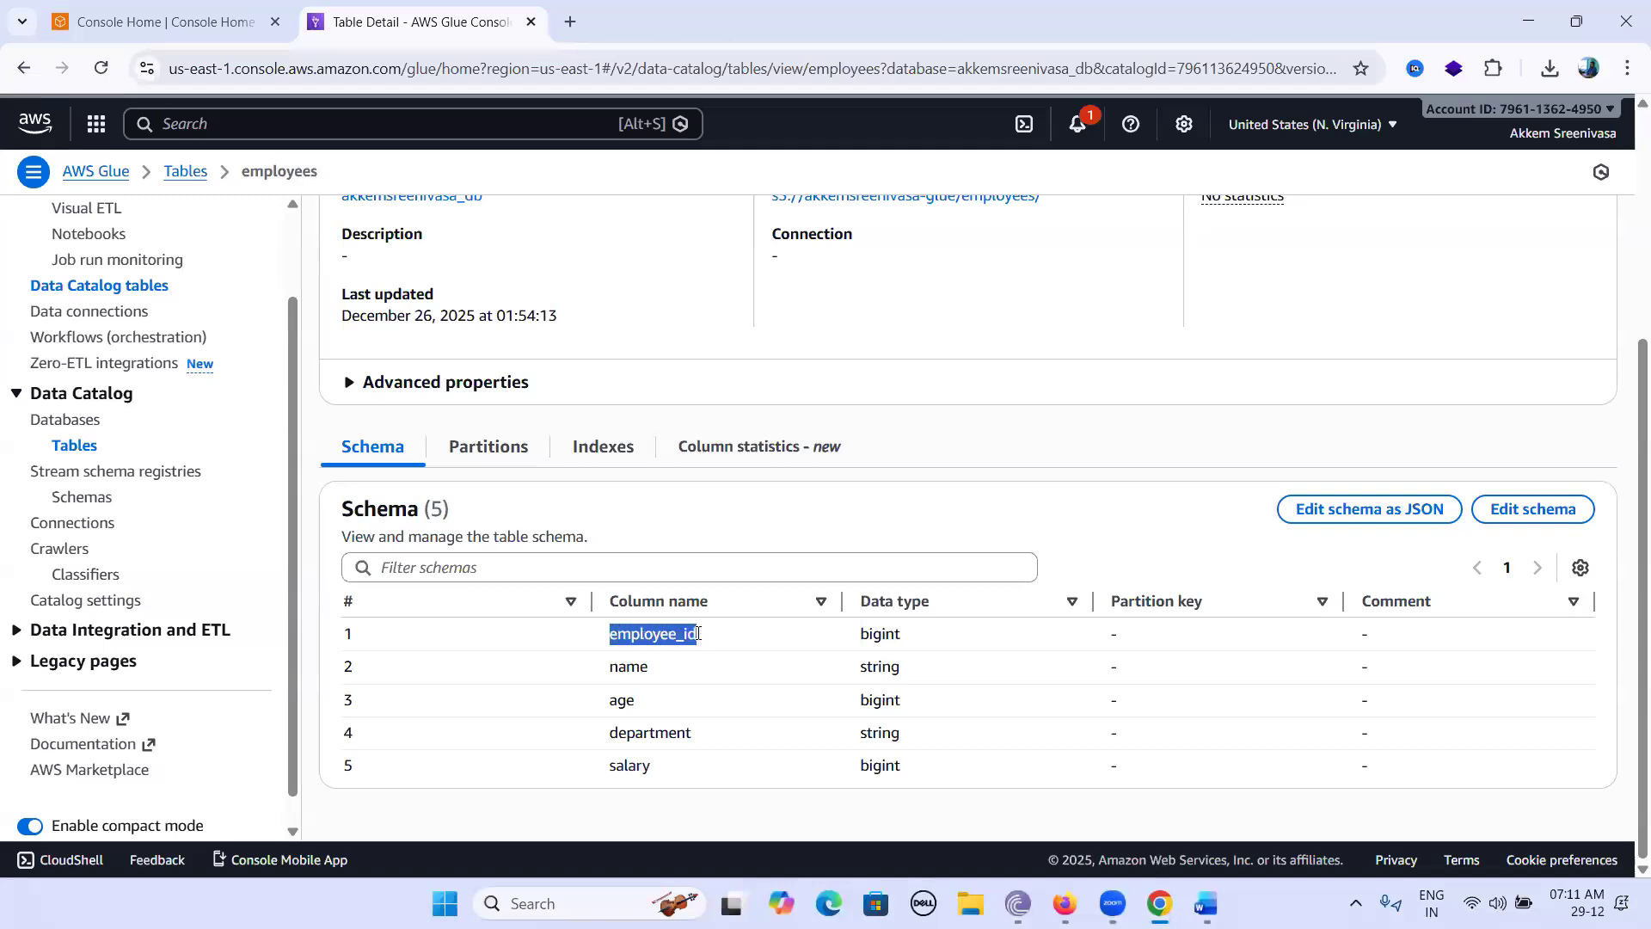
pyautogui.moveTo(613, 667); pyautogui.dragTo(656, 673)
pyautogui.click(646, 724)
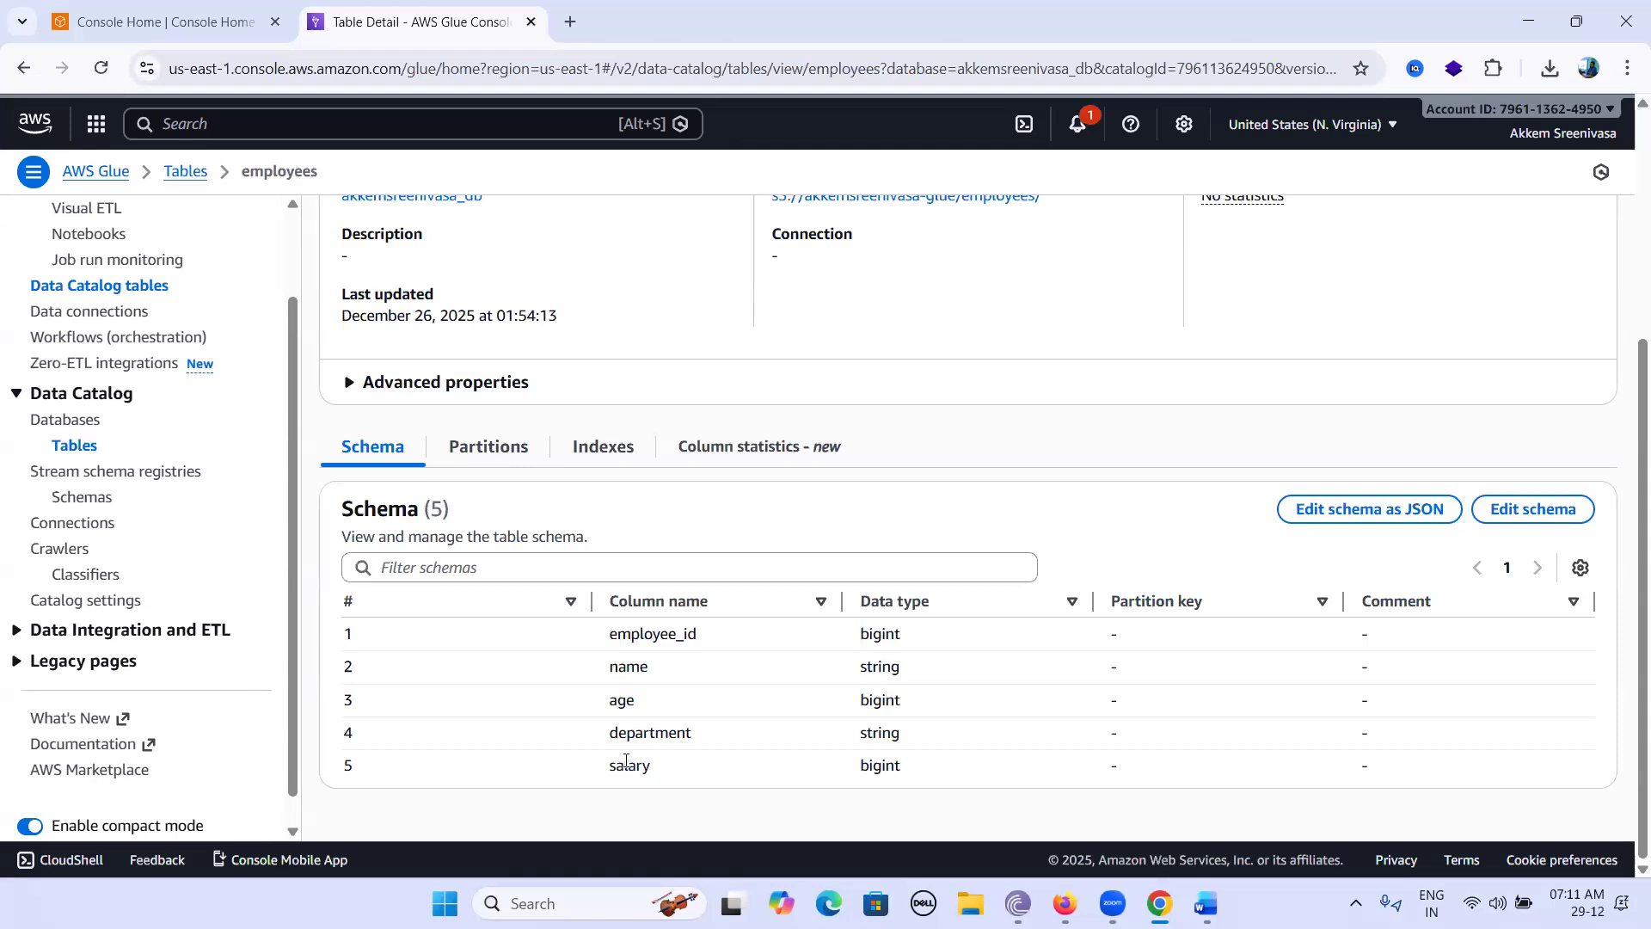
# Step: Switch to the Word document and review the column renames planned under the Renaming Columns example
pyautogui.click(1205, 903)
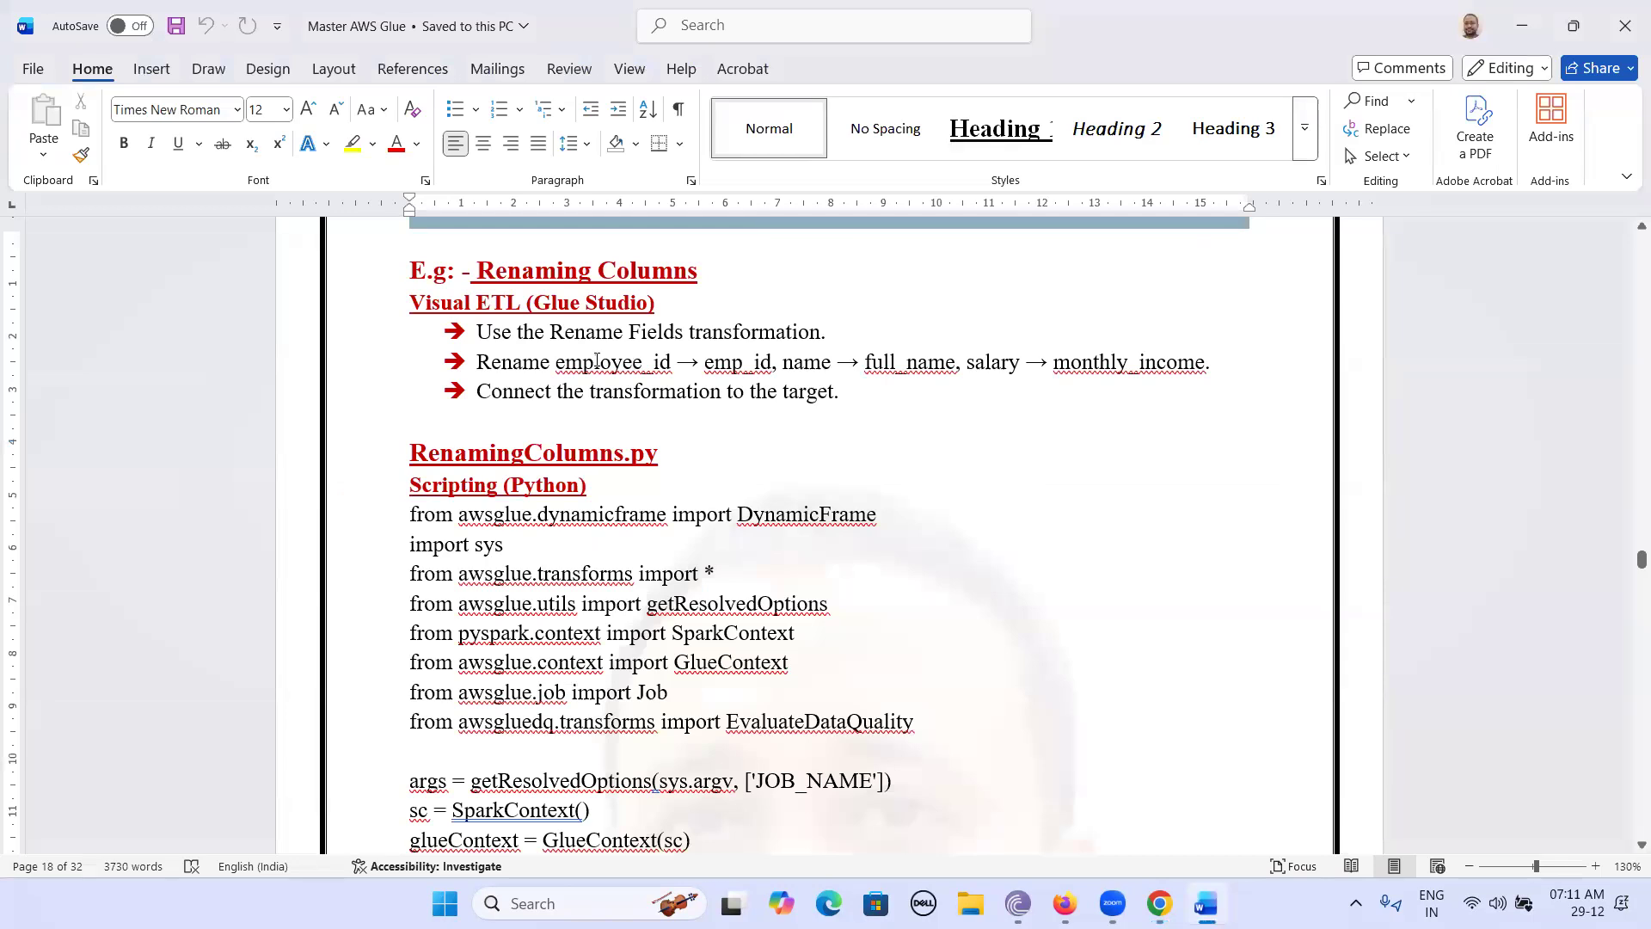
pyautogui.click(596, 361)
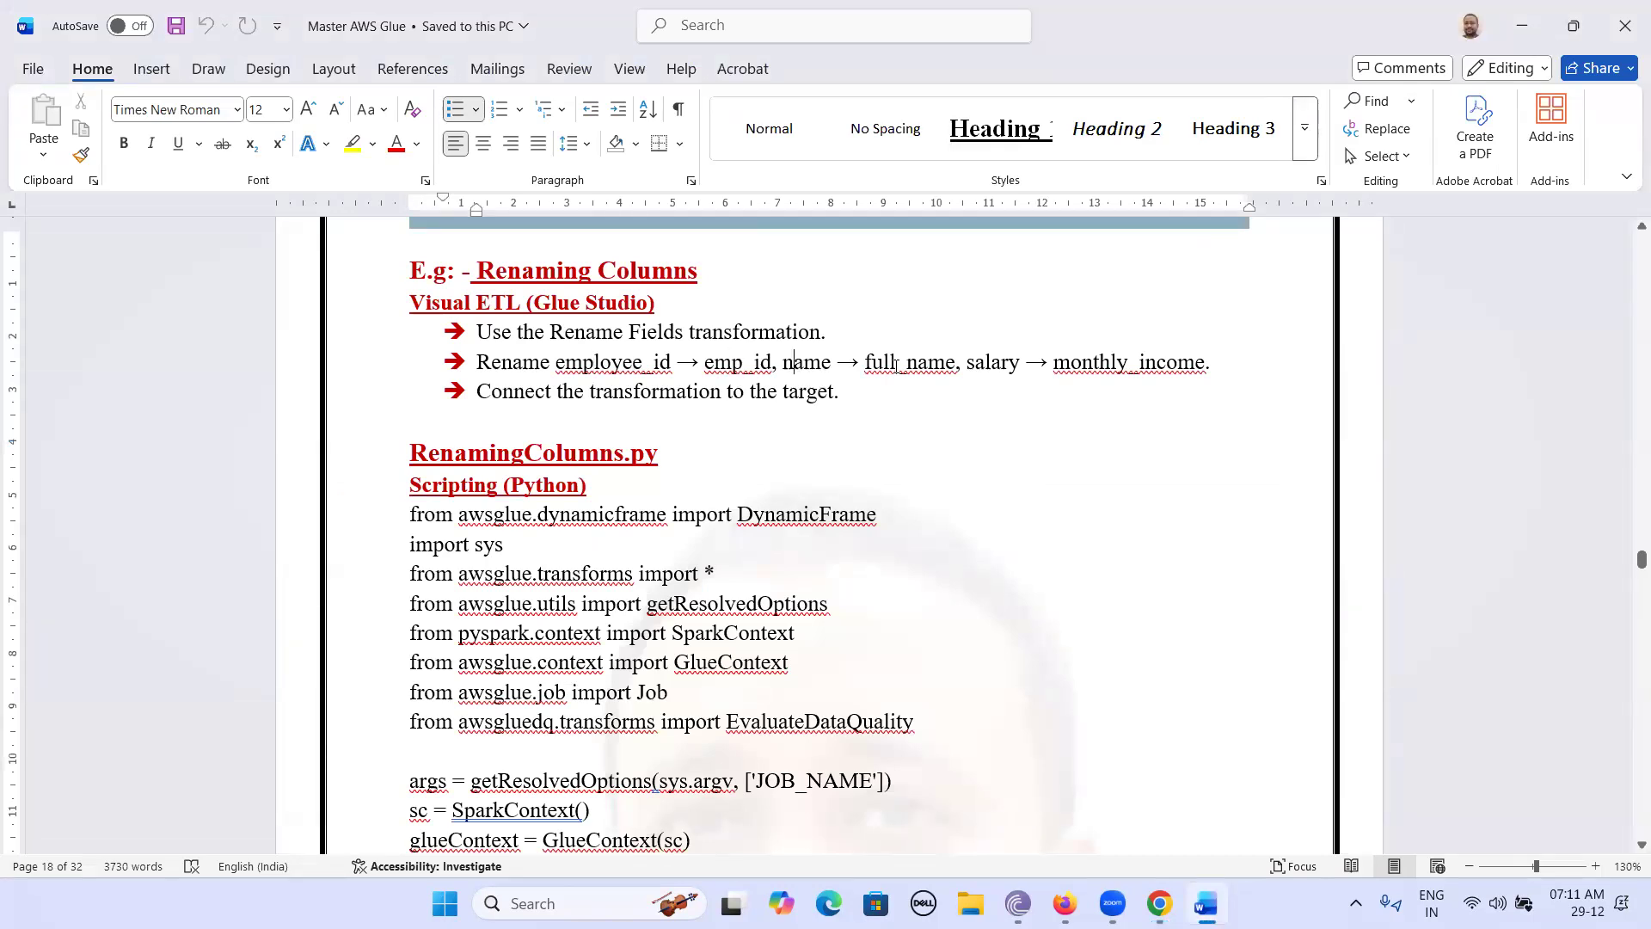
pyautogui.moveTo(909, 365); pyautogui.dragTo(895, 365)
pyautogui.click(998, 366)
pyautogui.scroll(1, 1125, 388)
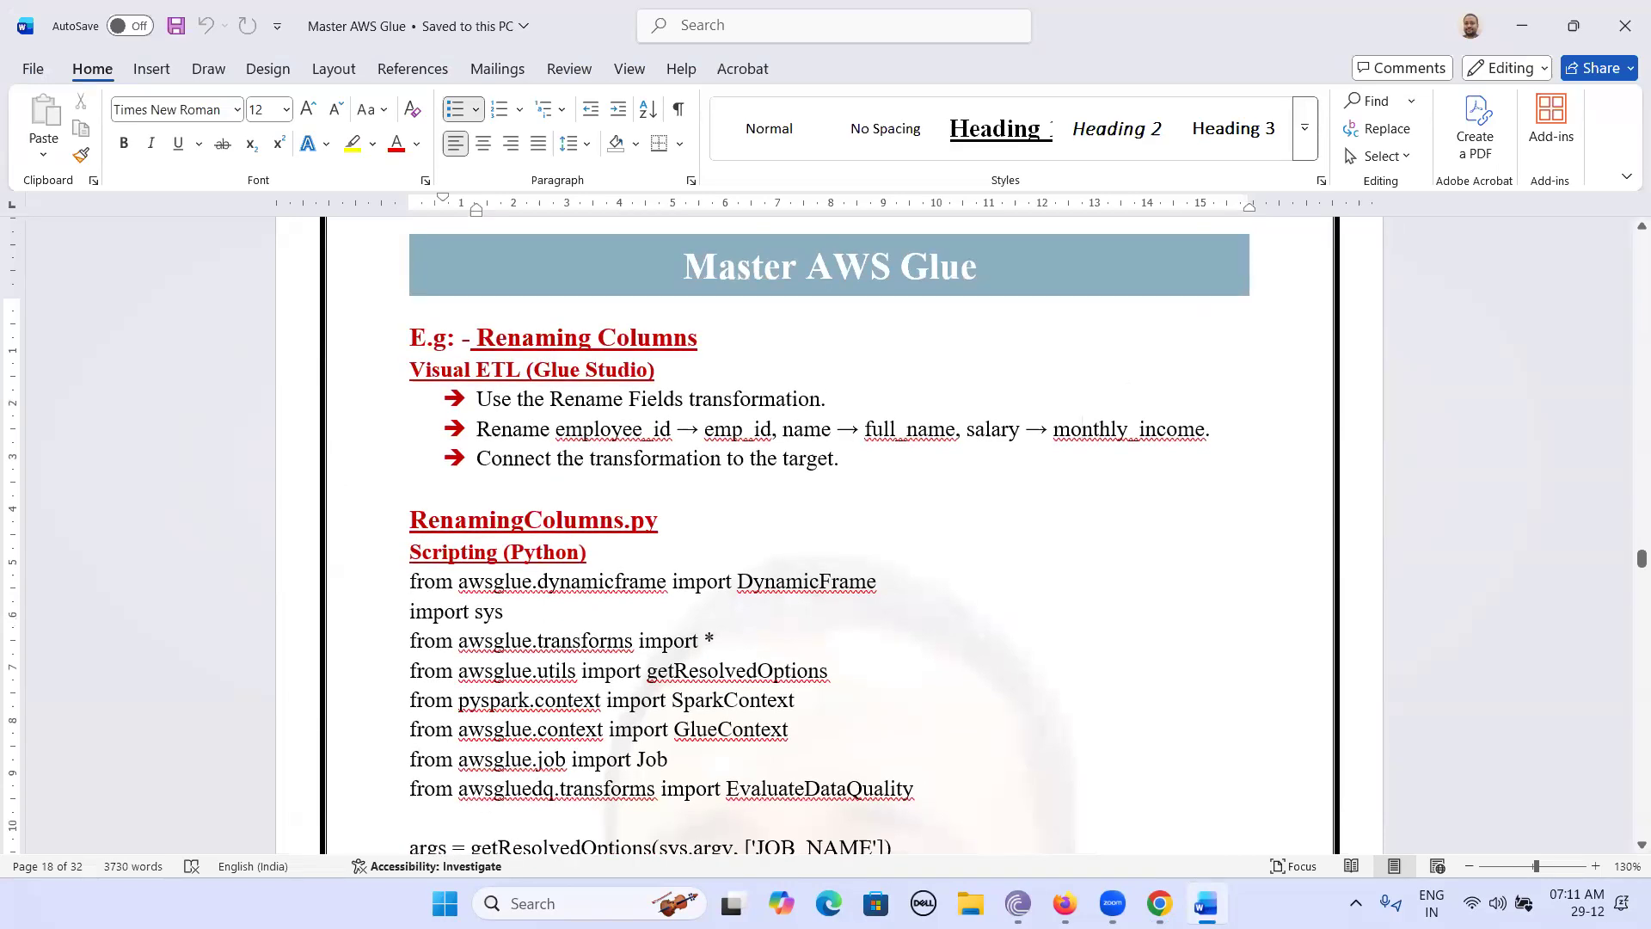
# Step: Switch back to AWS Glue in the browser and create a Visual ETL job named RenameColumnsETL.py
pyautogui.click(1170, 899)
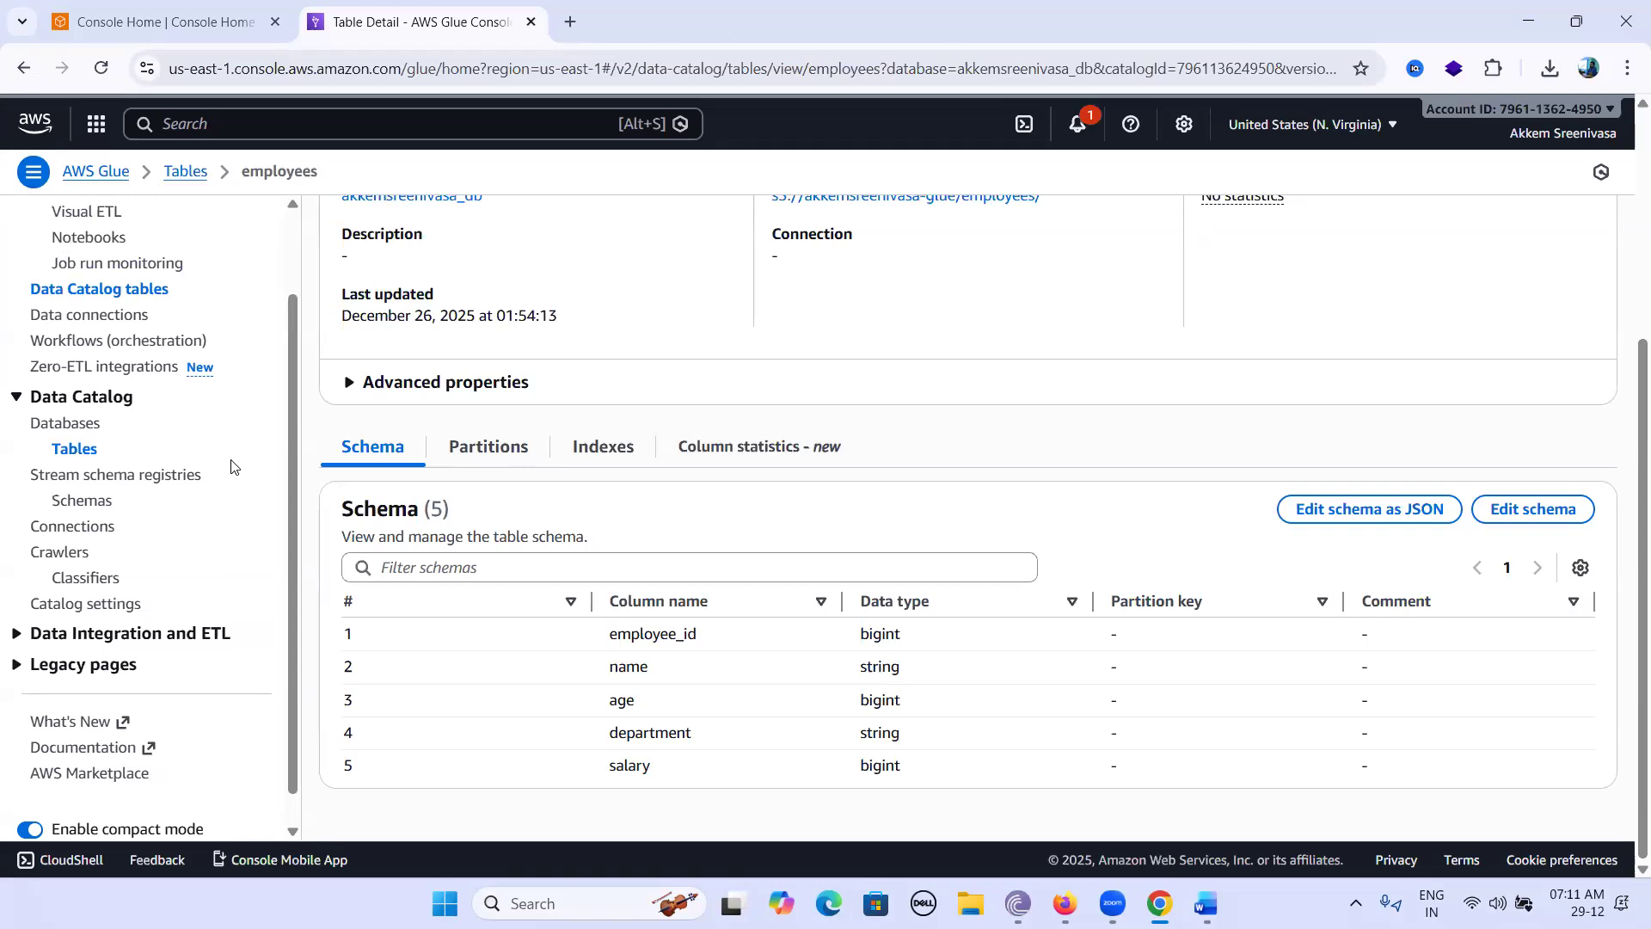
pyautogui.scroll(2, 232, 469)
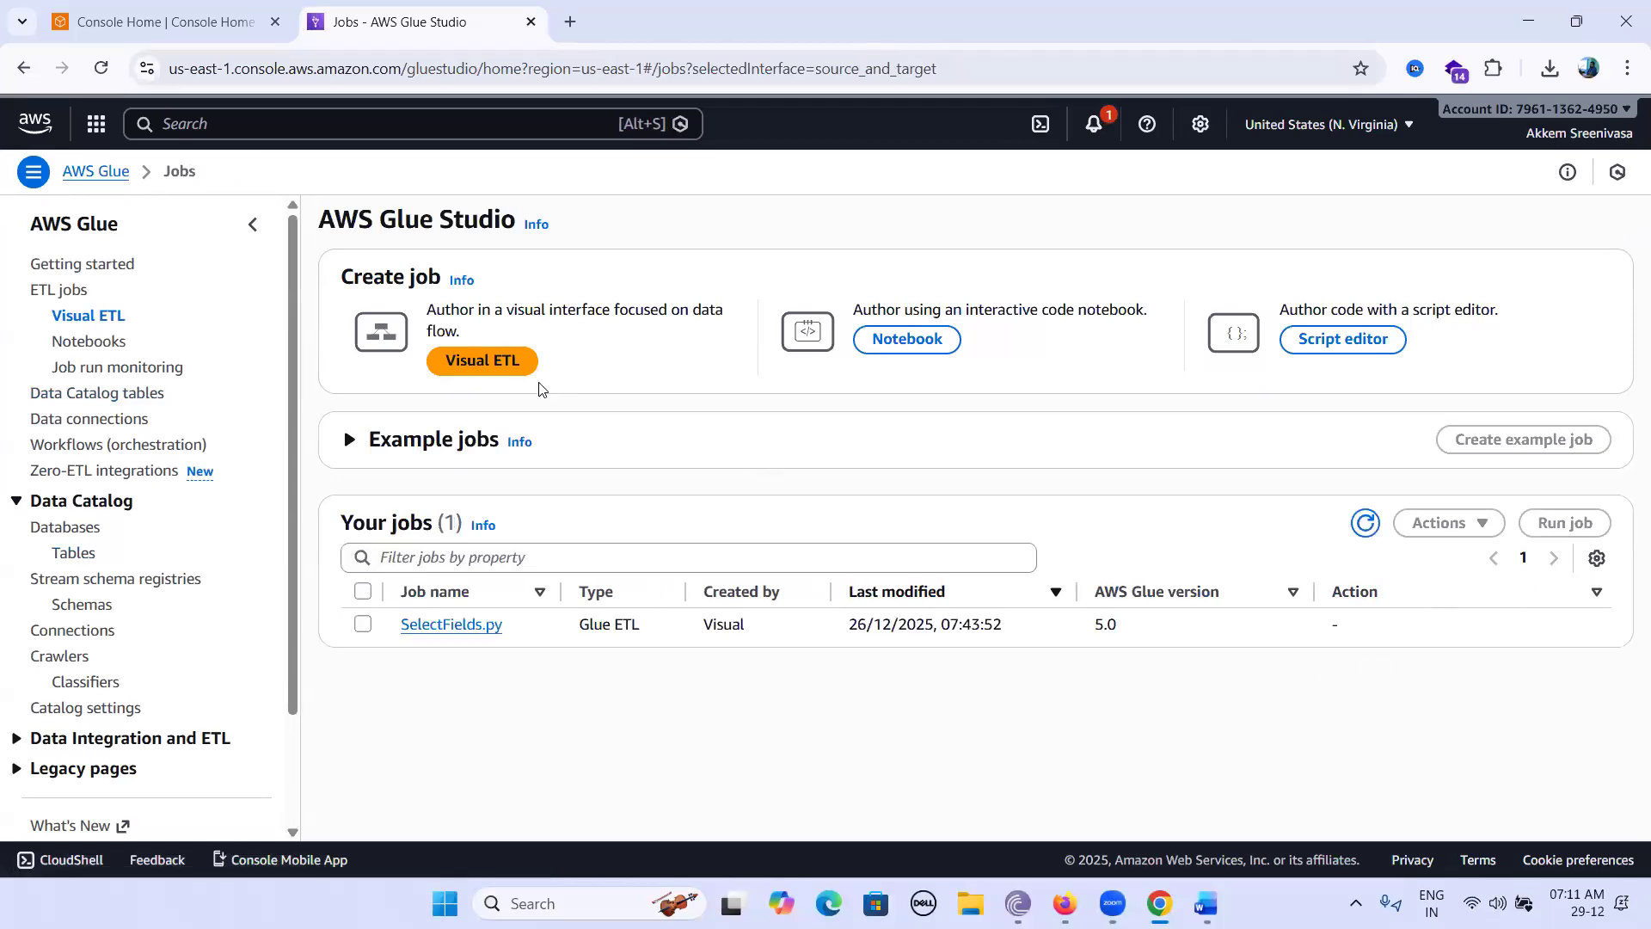
pyautogui.click(506, 377)
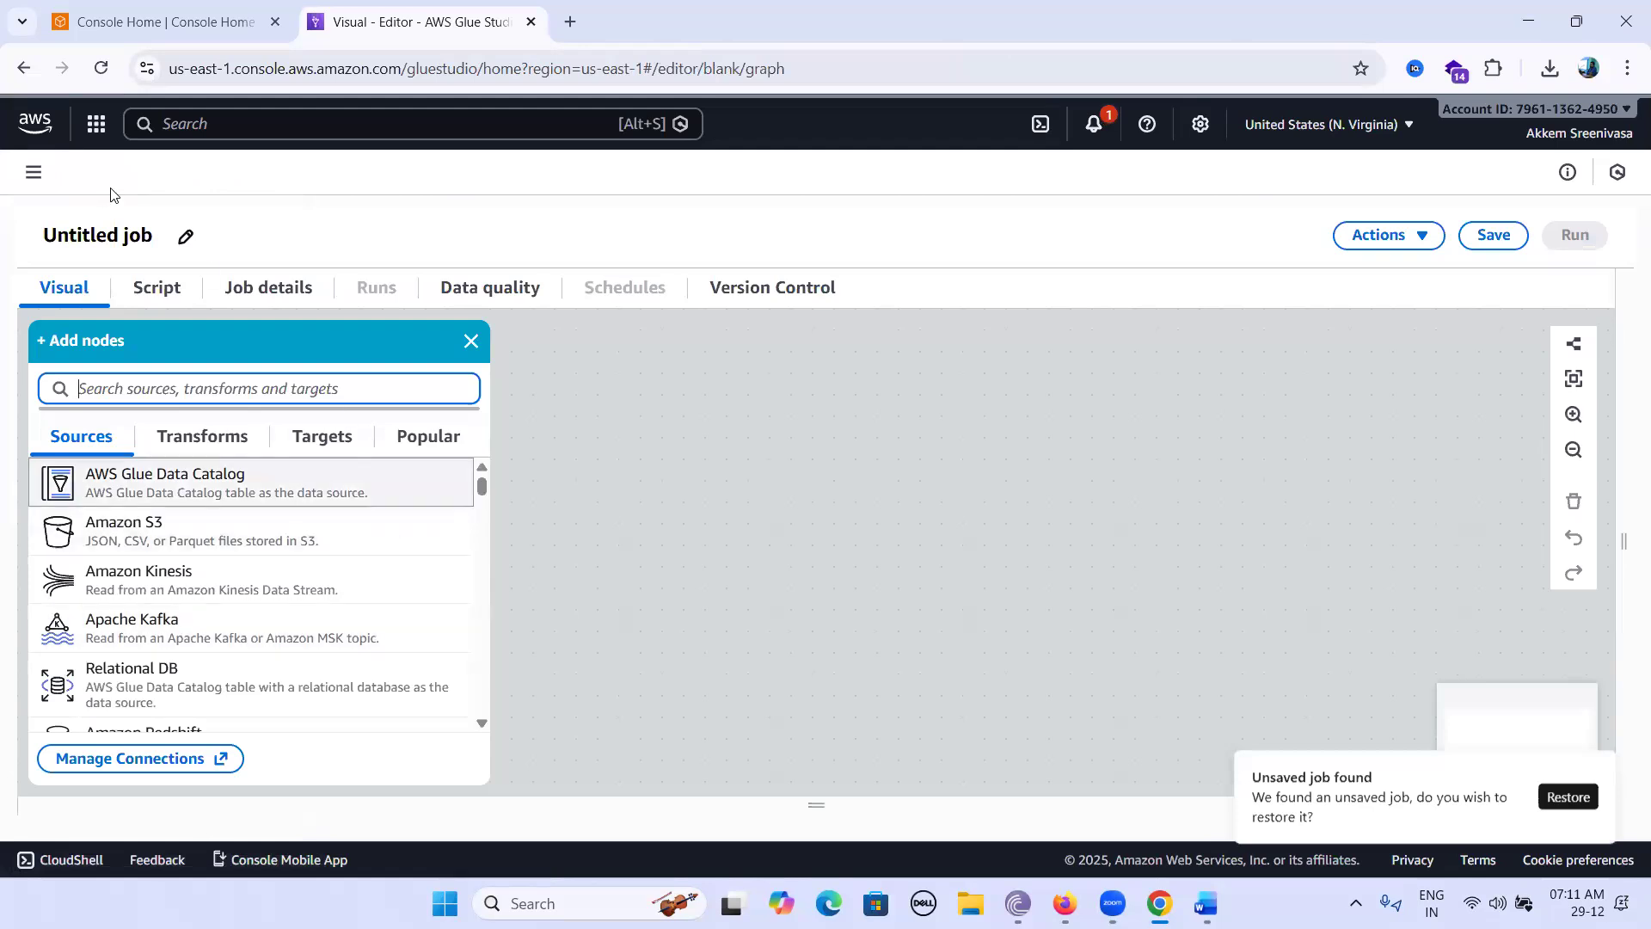
pyautogui.click(160, 235)
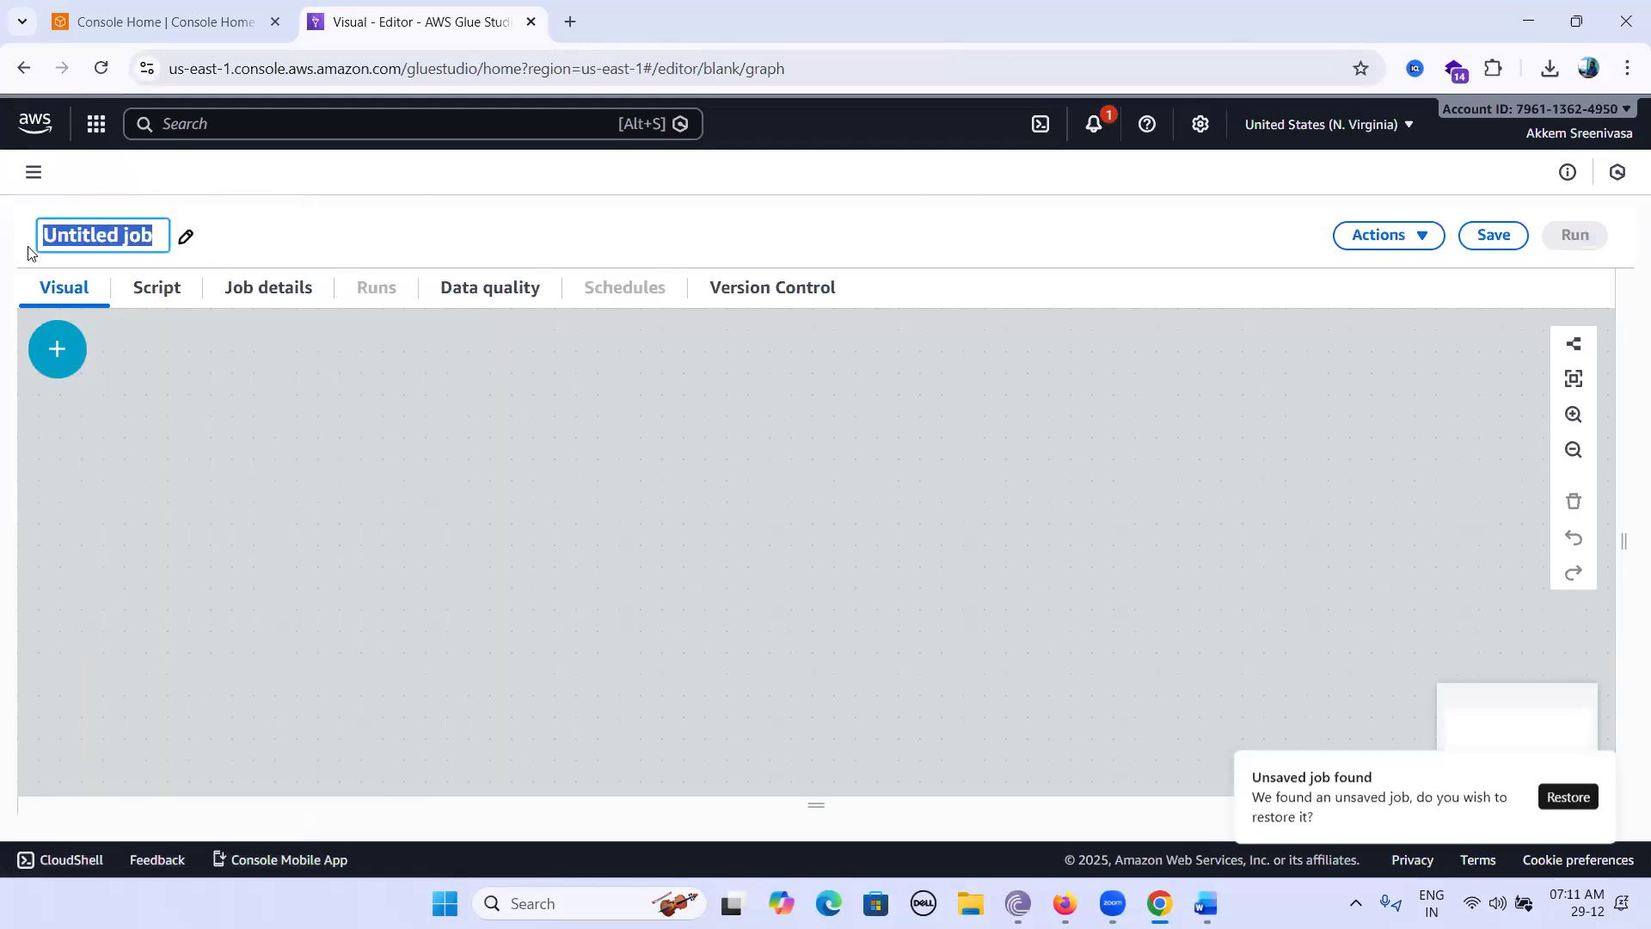
pyautogui.write('Renam')
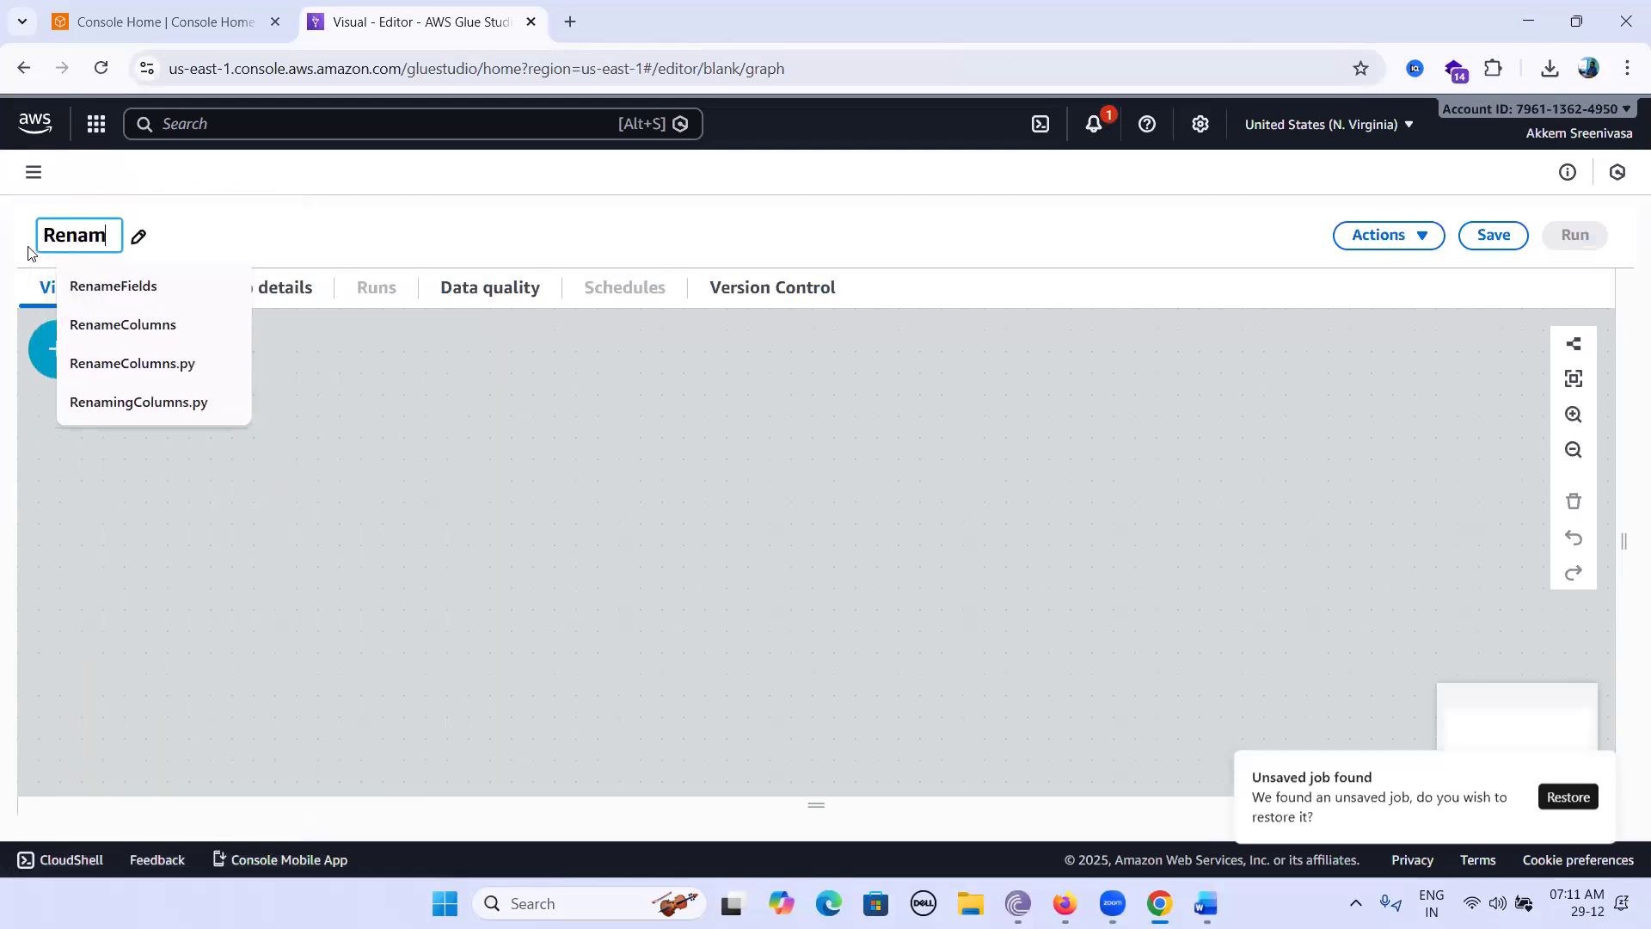
pyautogui.write('eC')
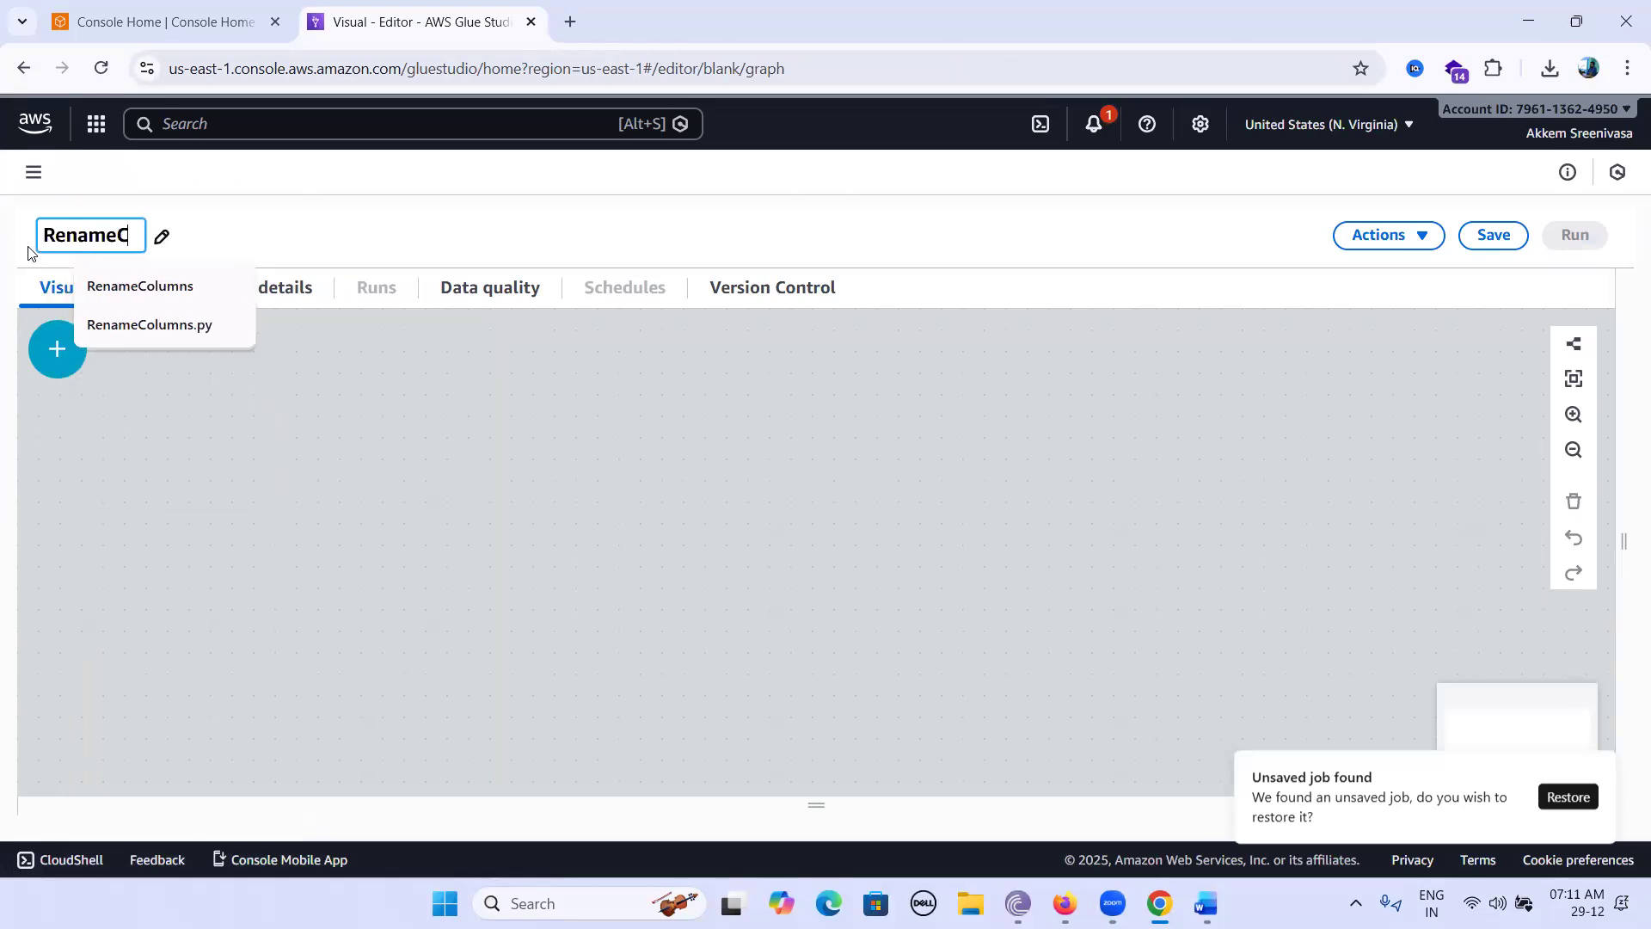
pyautogui.write('olumnsE')
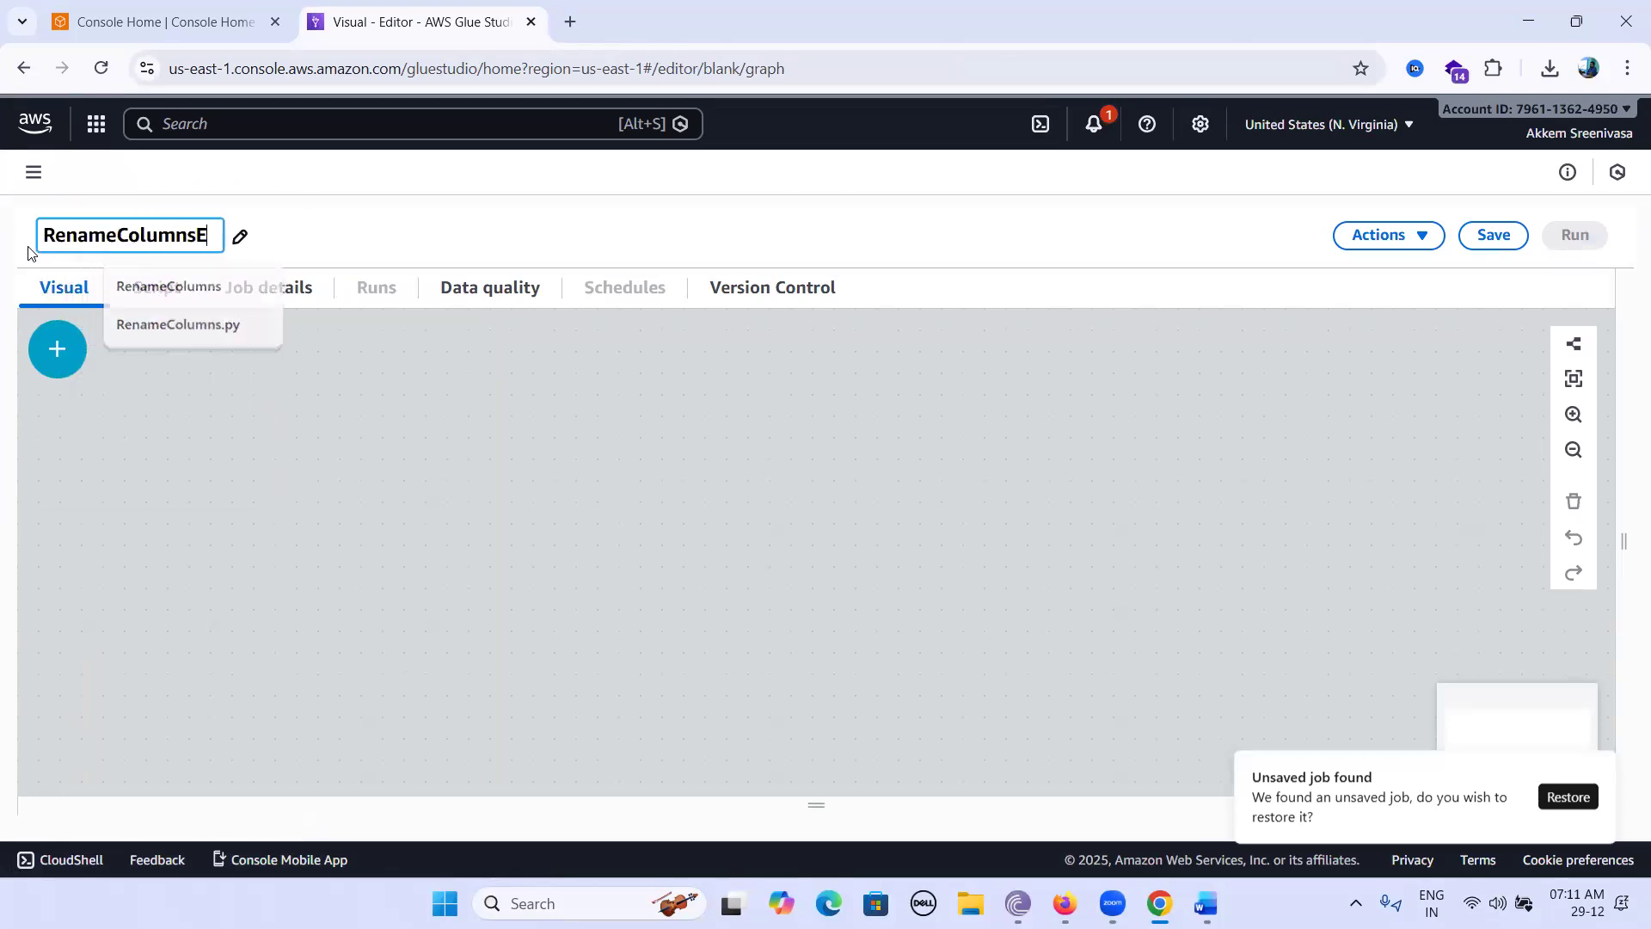
pyautogui.write('TL.py')
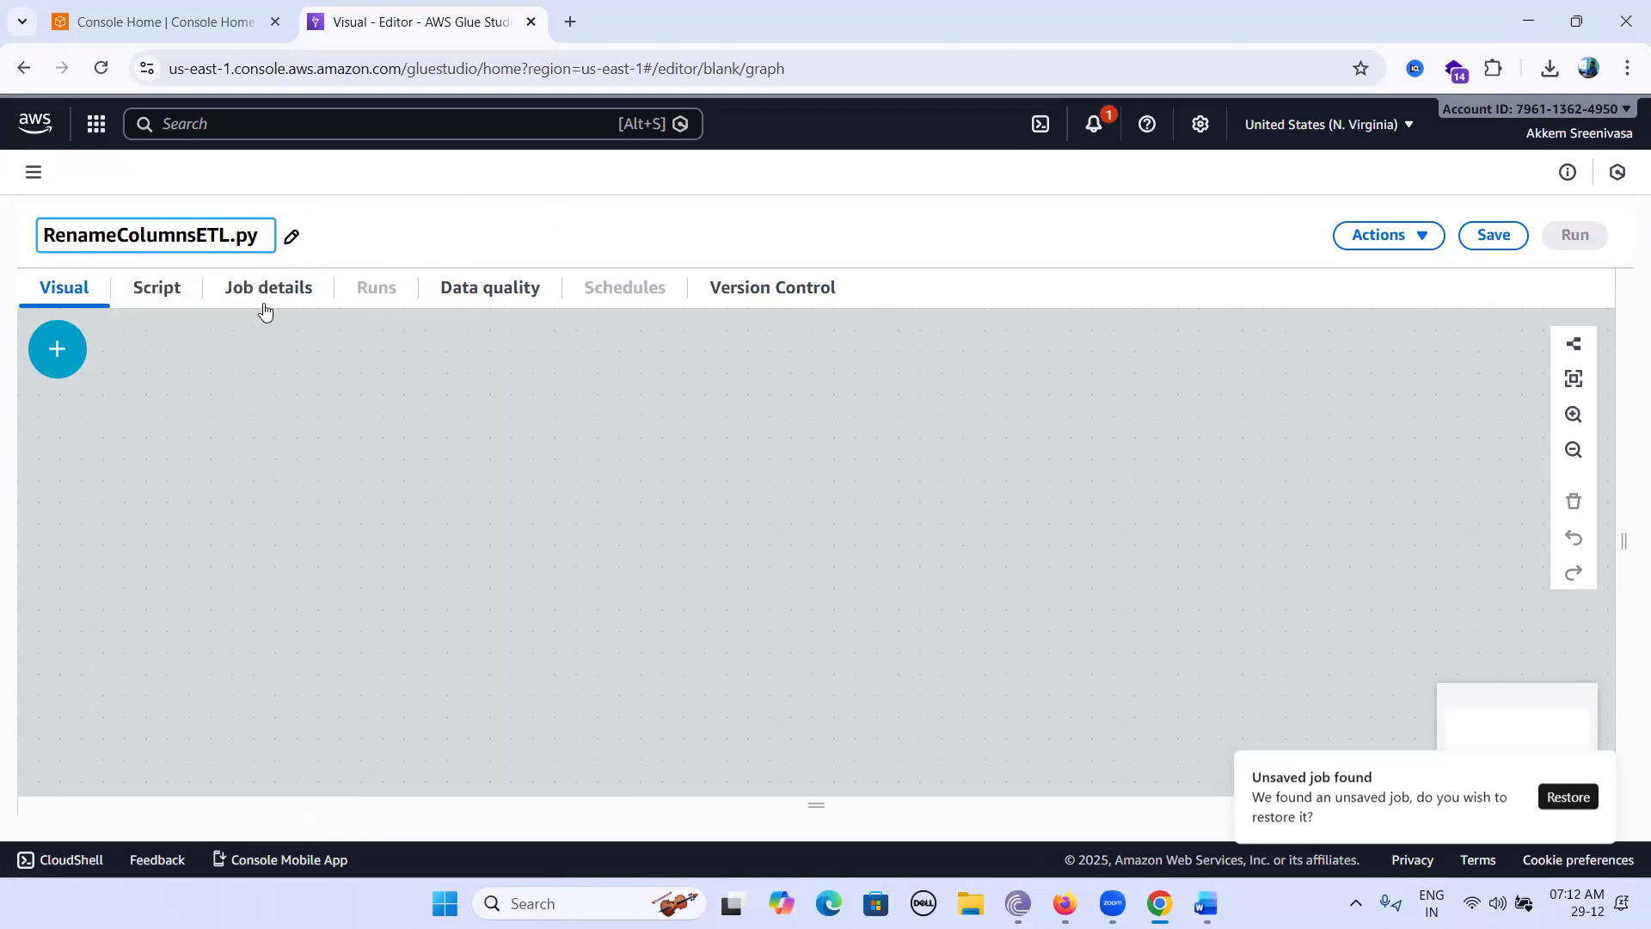
# Step: Assign the AWSGlueServiceRole named after the account holder as the job's IAM role and save the job
pyautogui.click(268, 294)
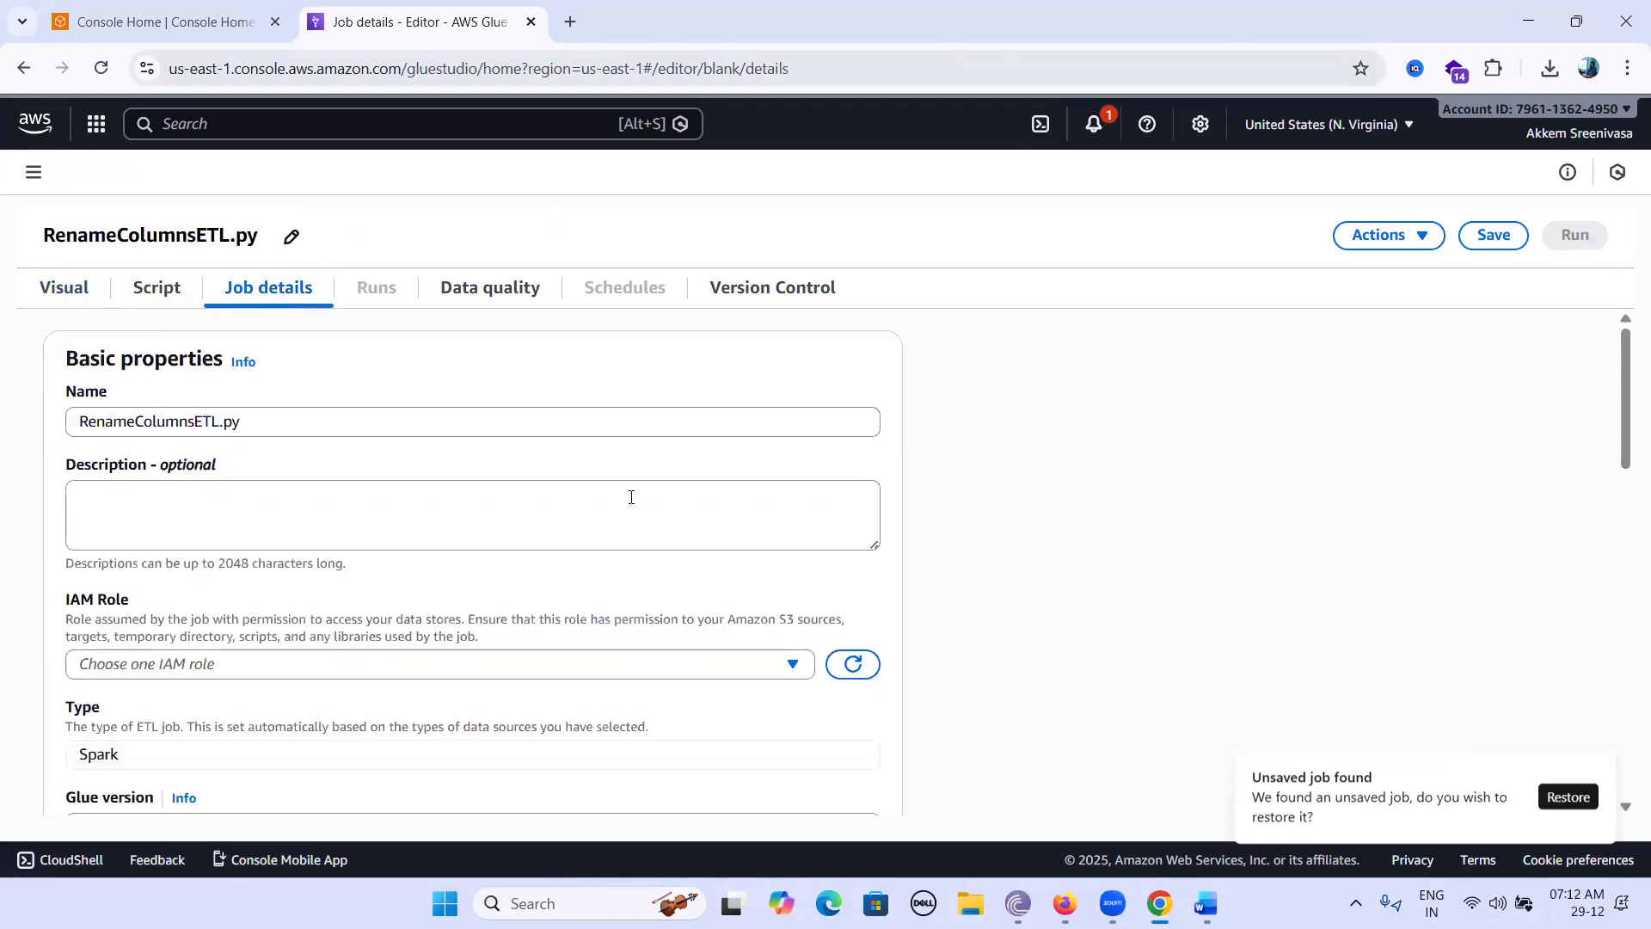
pyautogui.scroll(-3, 381, 486)
pyautogui.click(344, 450)
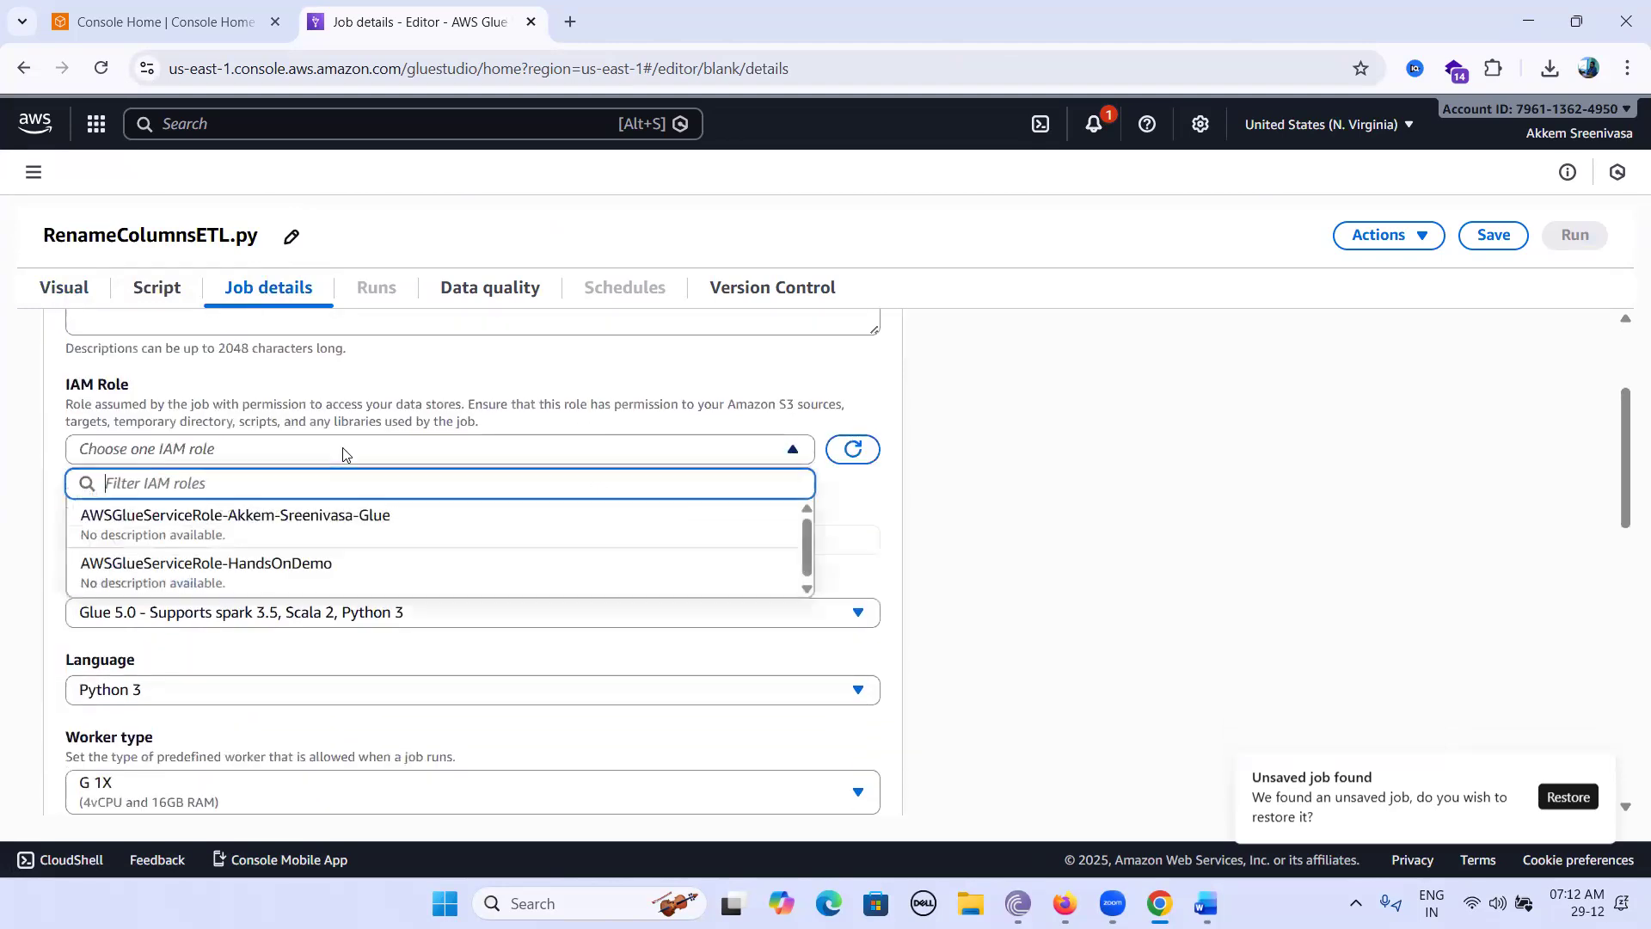
pyautogui.click(316, 516)
pyautogui.scroll(3, 1110, 612)
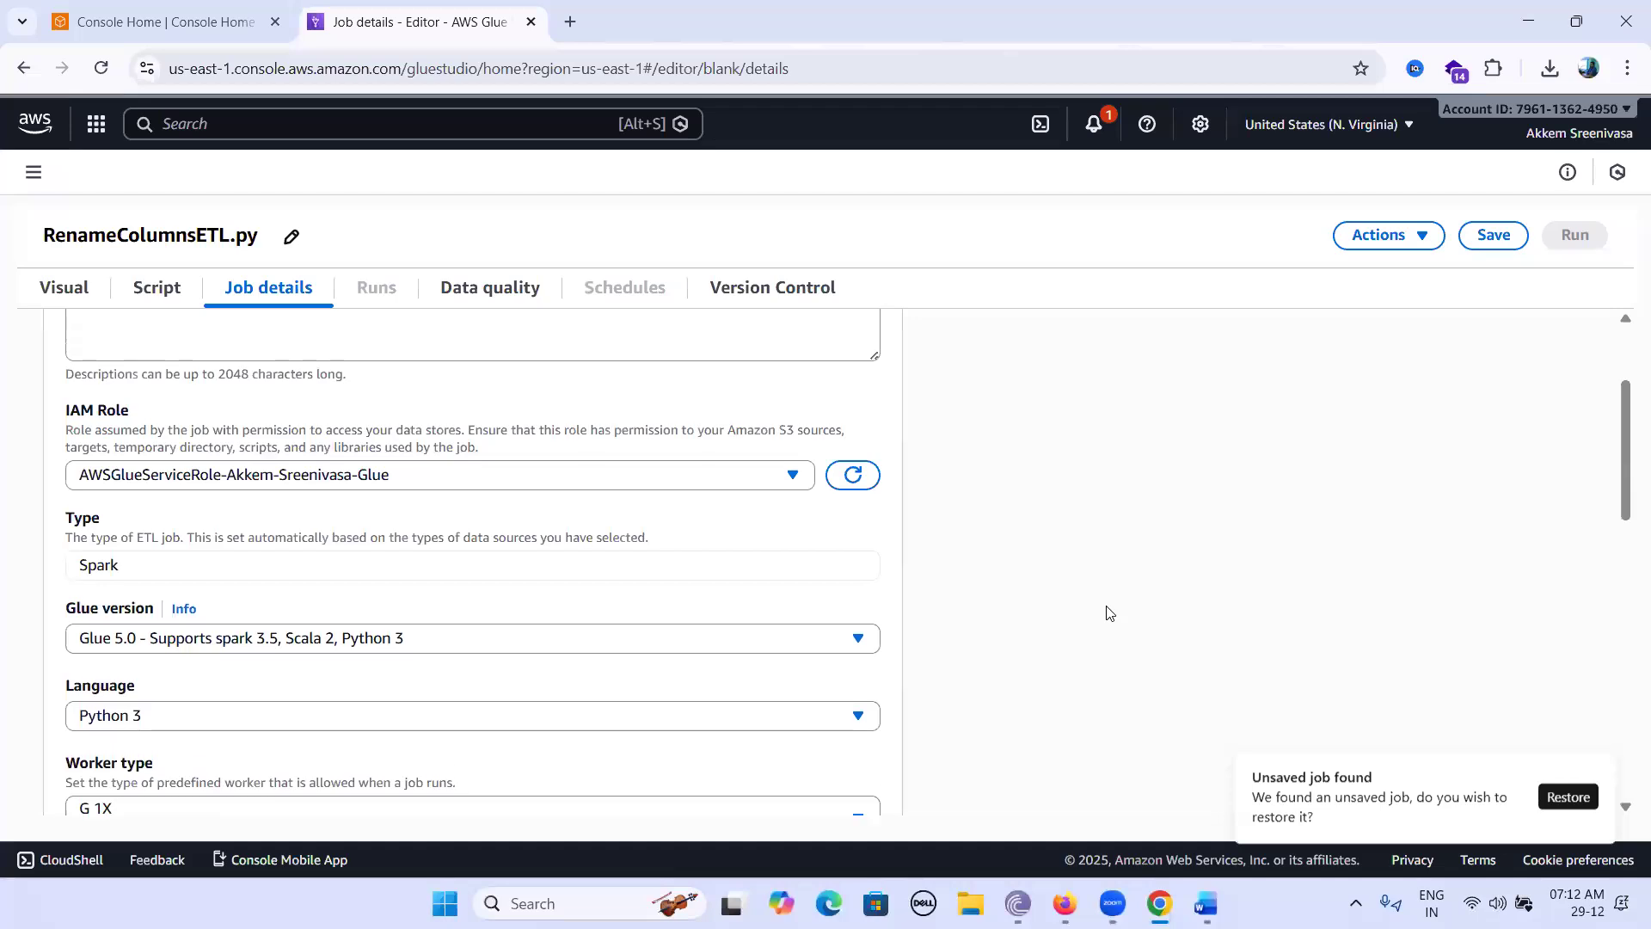
pyautogui.click(1494, 245)
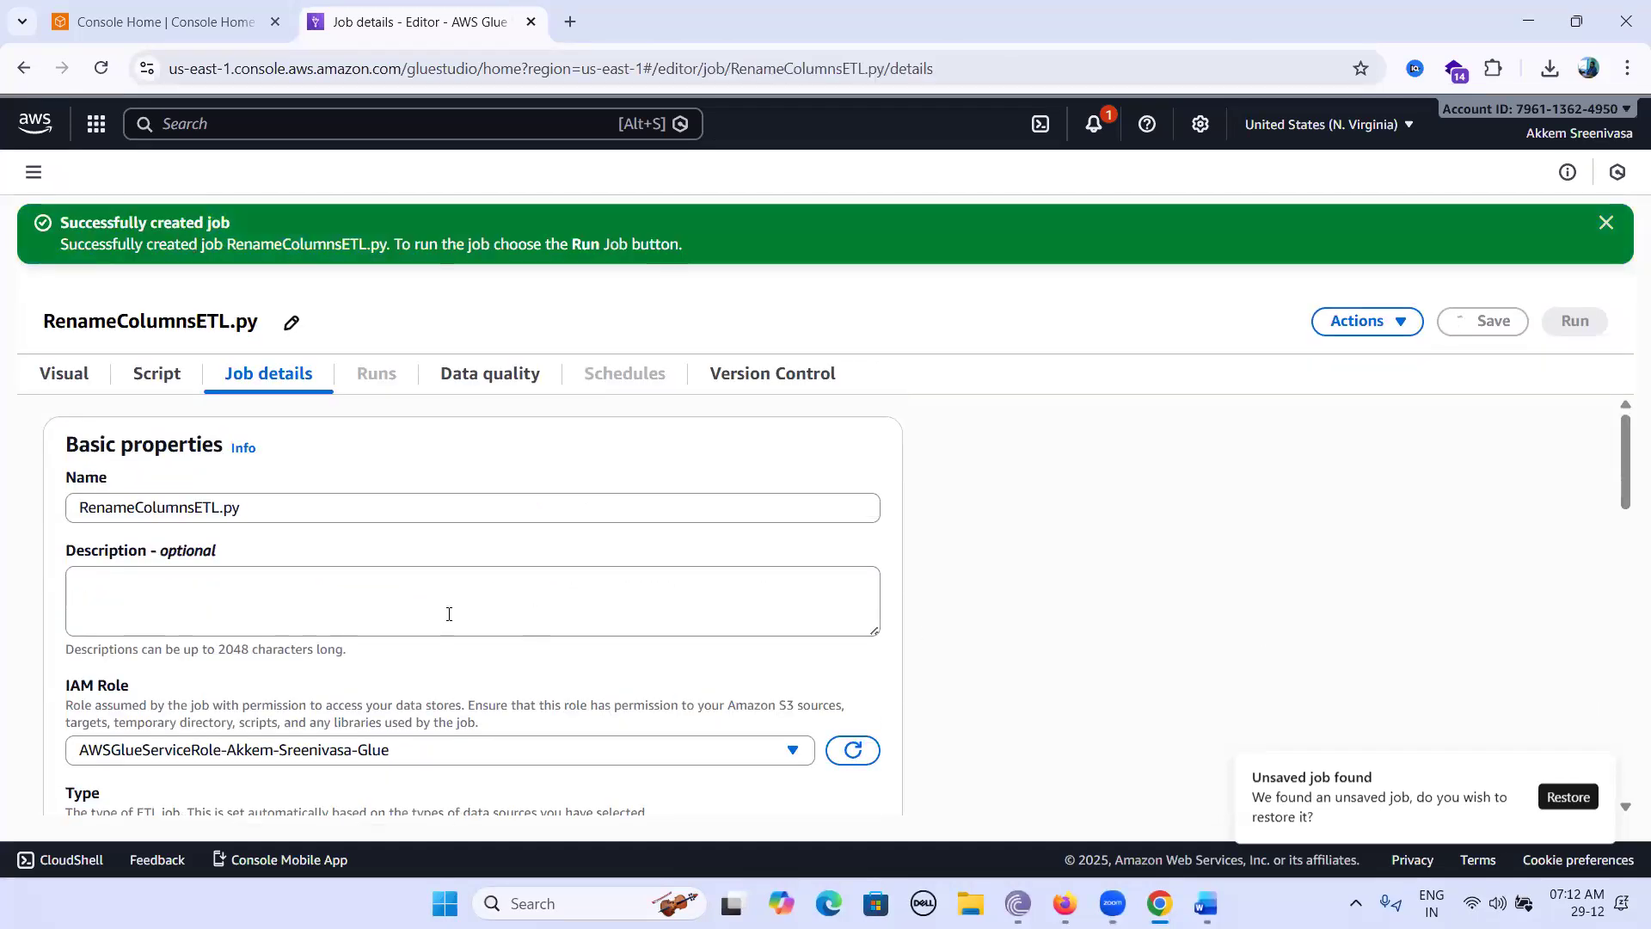
# Step: Open the job's script and select all of its code
pyautogui.click(163, 376)
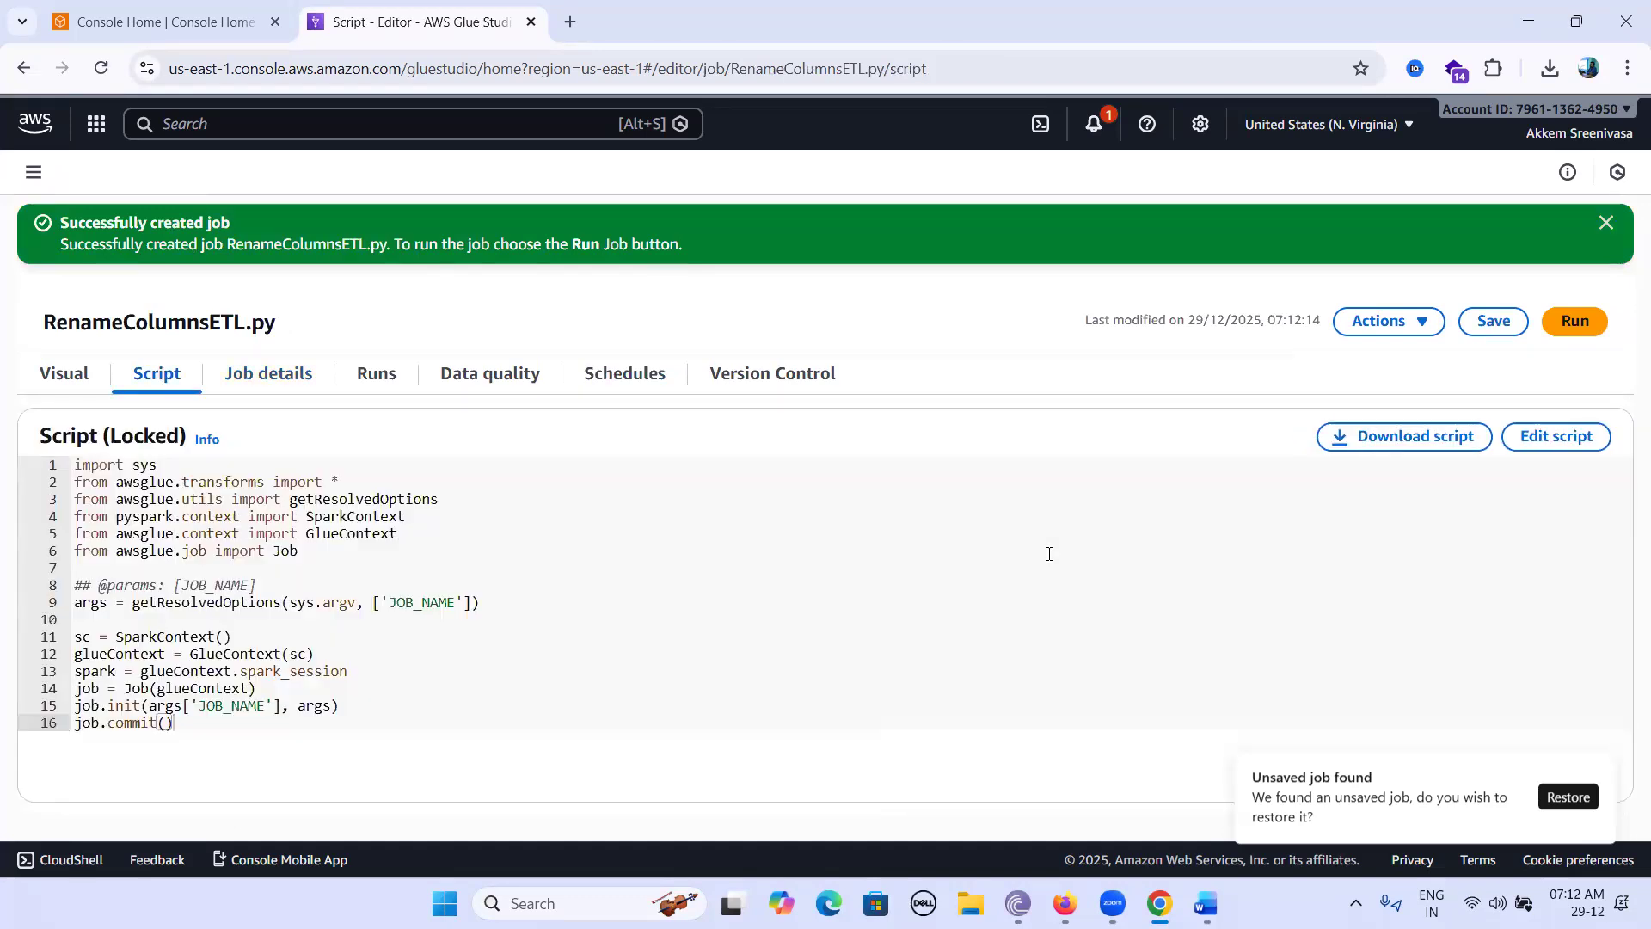
pyautogui.click(451, 568)
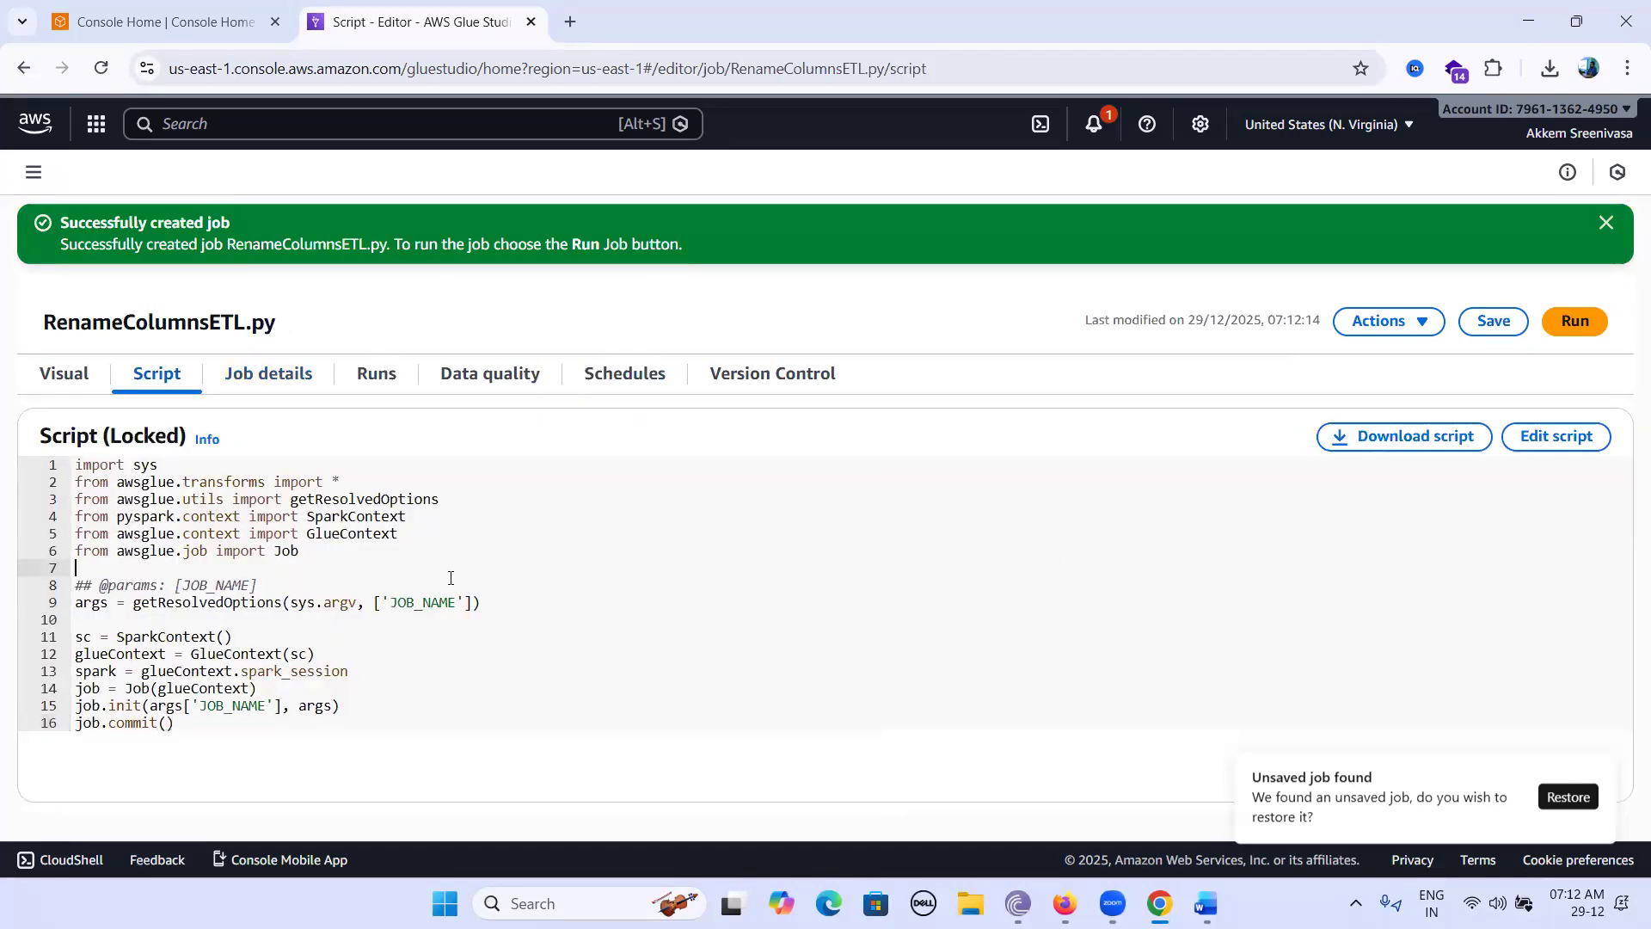
pyautogui.hotkey('ctrl', 'a')
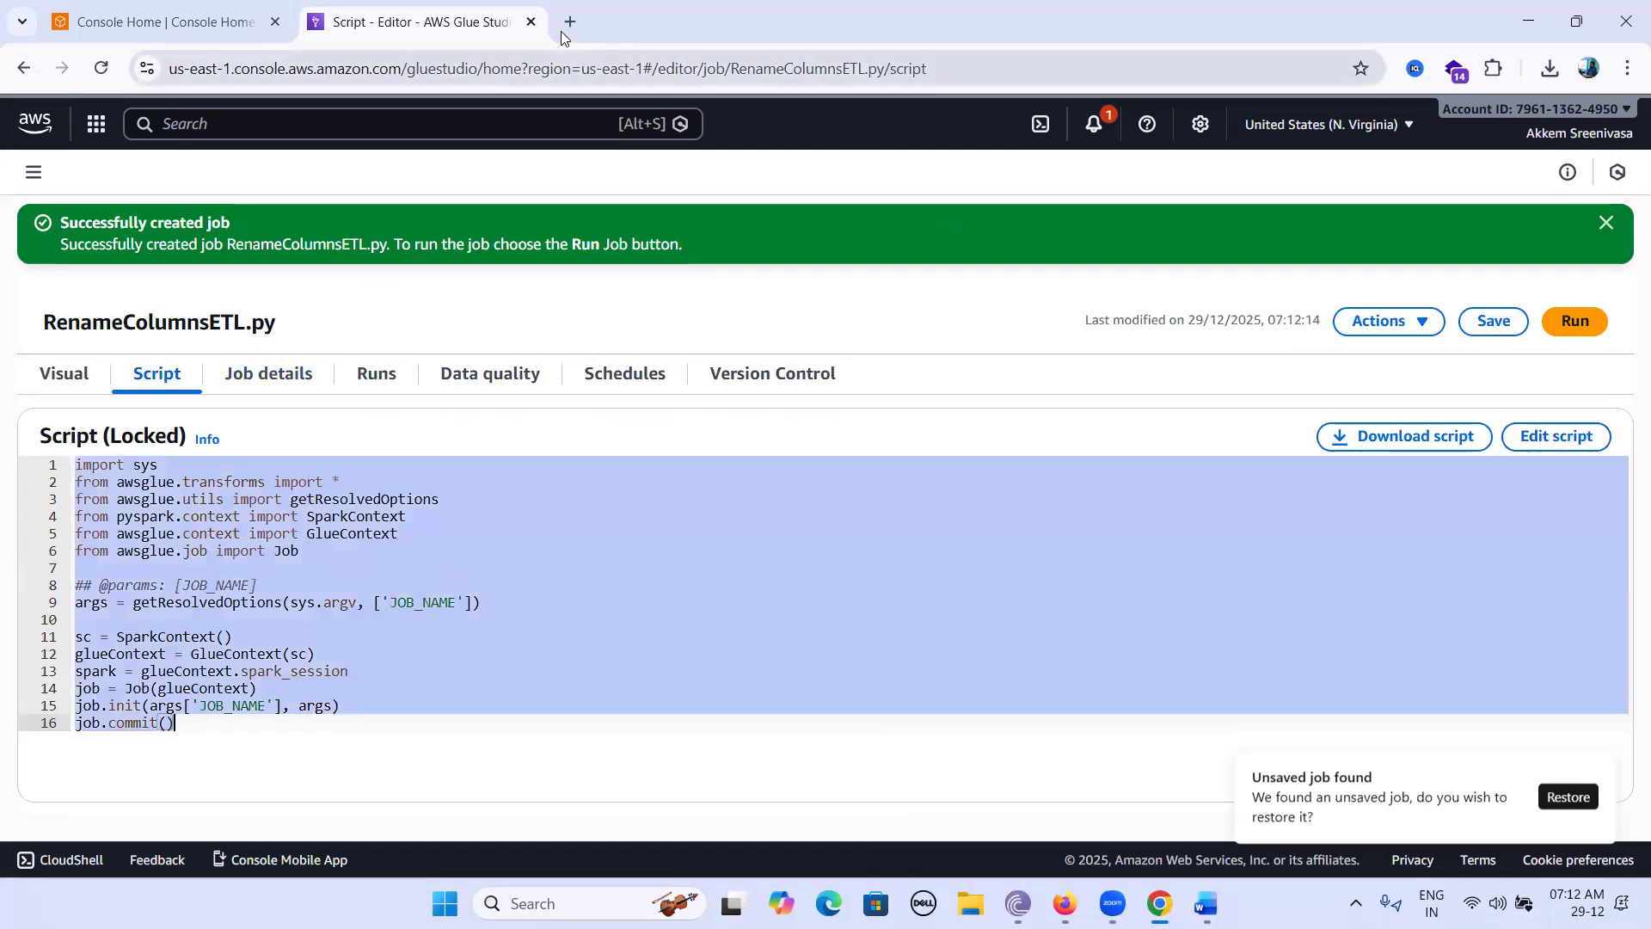
# Step: Duplicate the job's browser tab and copy the database's name from the Data Catalog databases list there
pyautogui.rightClick(510, 28)
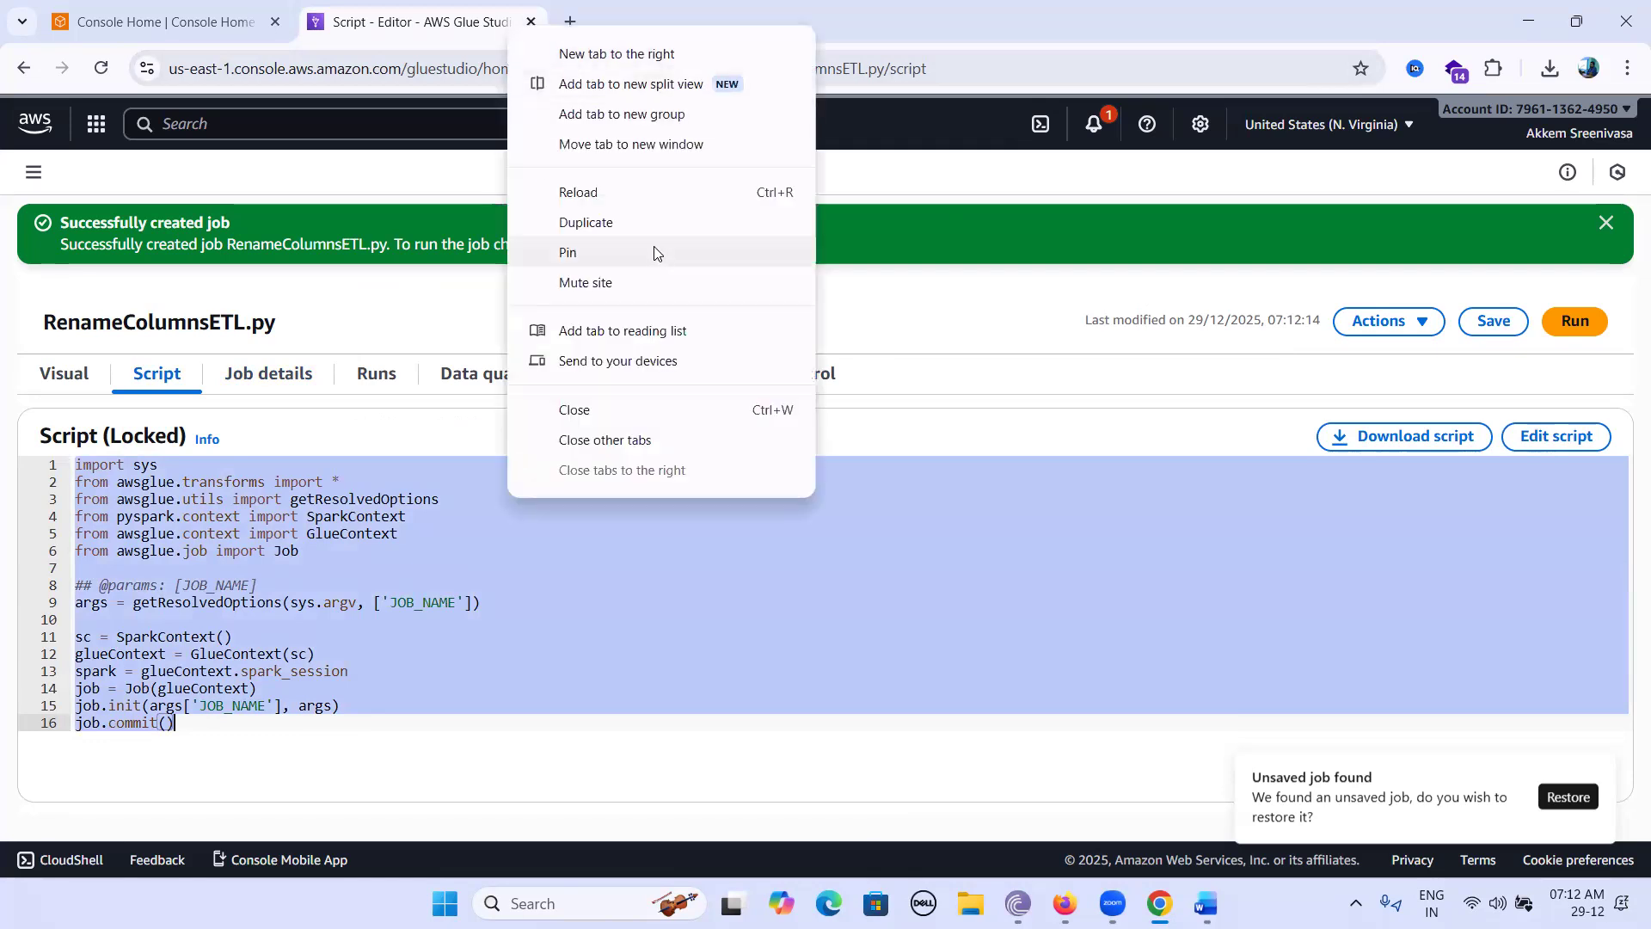
pyautogui.click(586, 224)
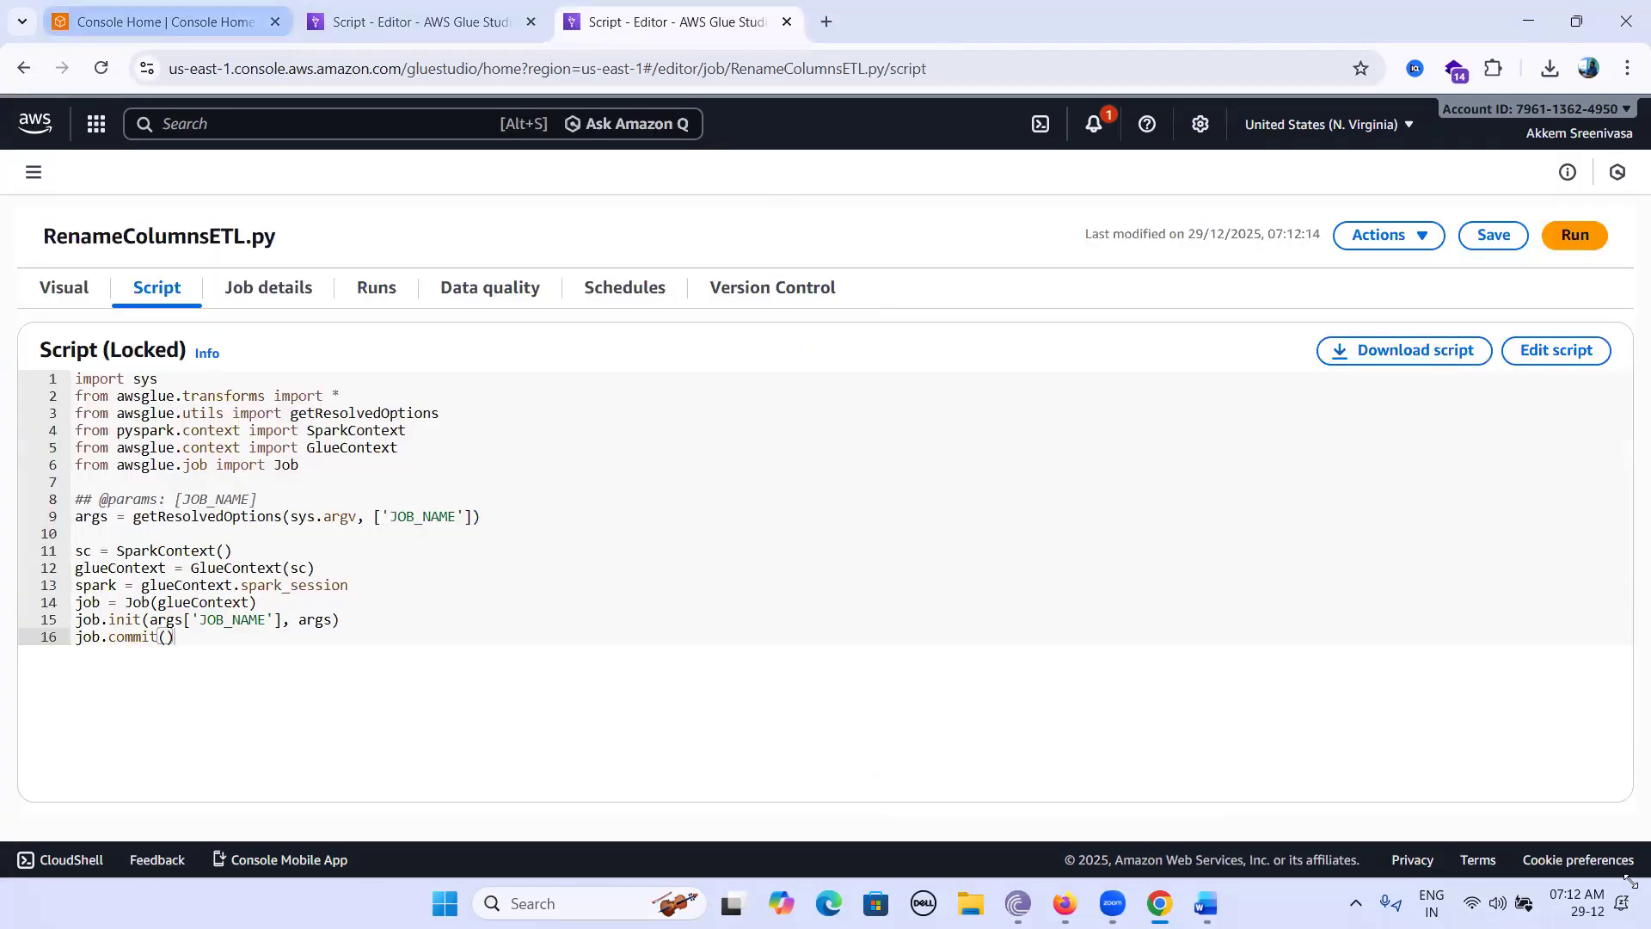
pyautogui.click(32, 173)
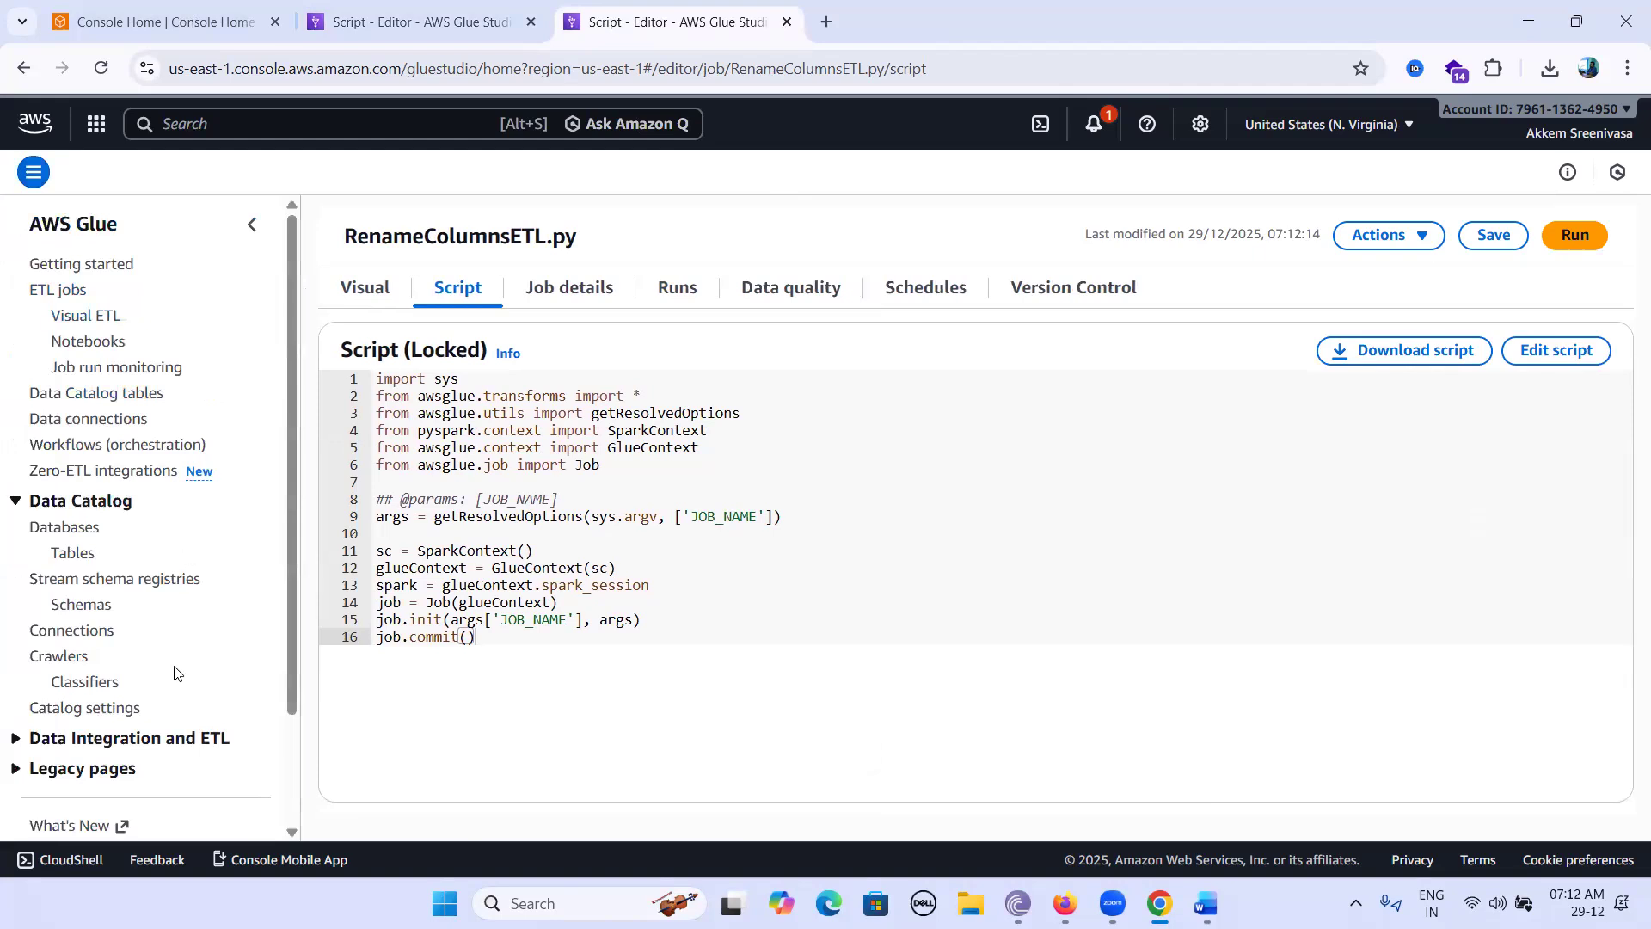
pyautogui.click(69, 529)
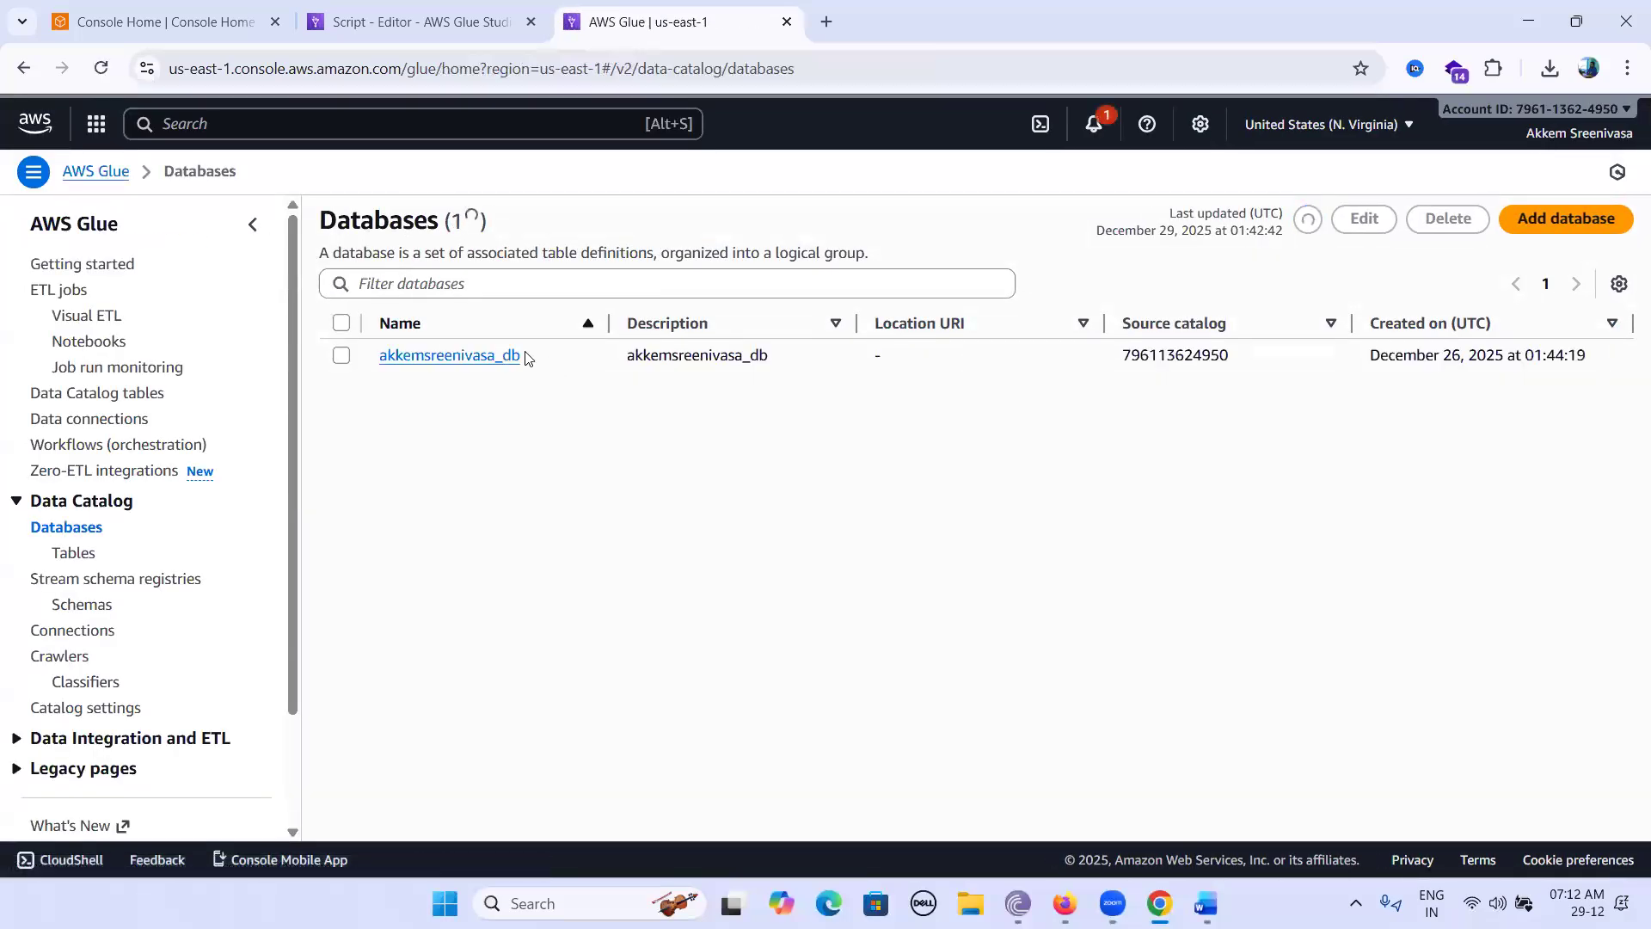
pyautogui.moveTo(525, 356); pyautogui.dragTo(368, 377)
pyautogui.hotkey('ctrl', 'c')
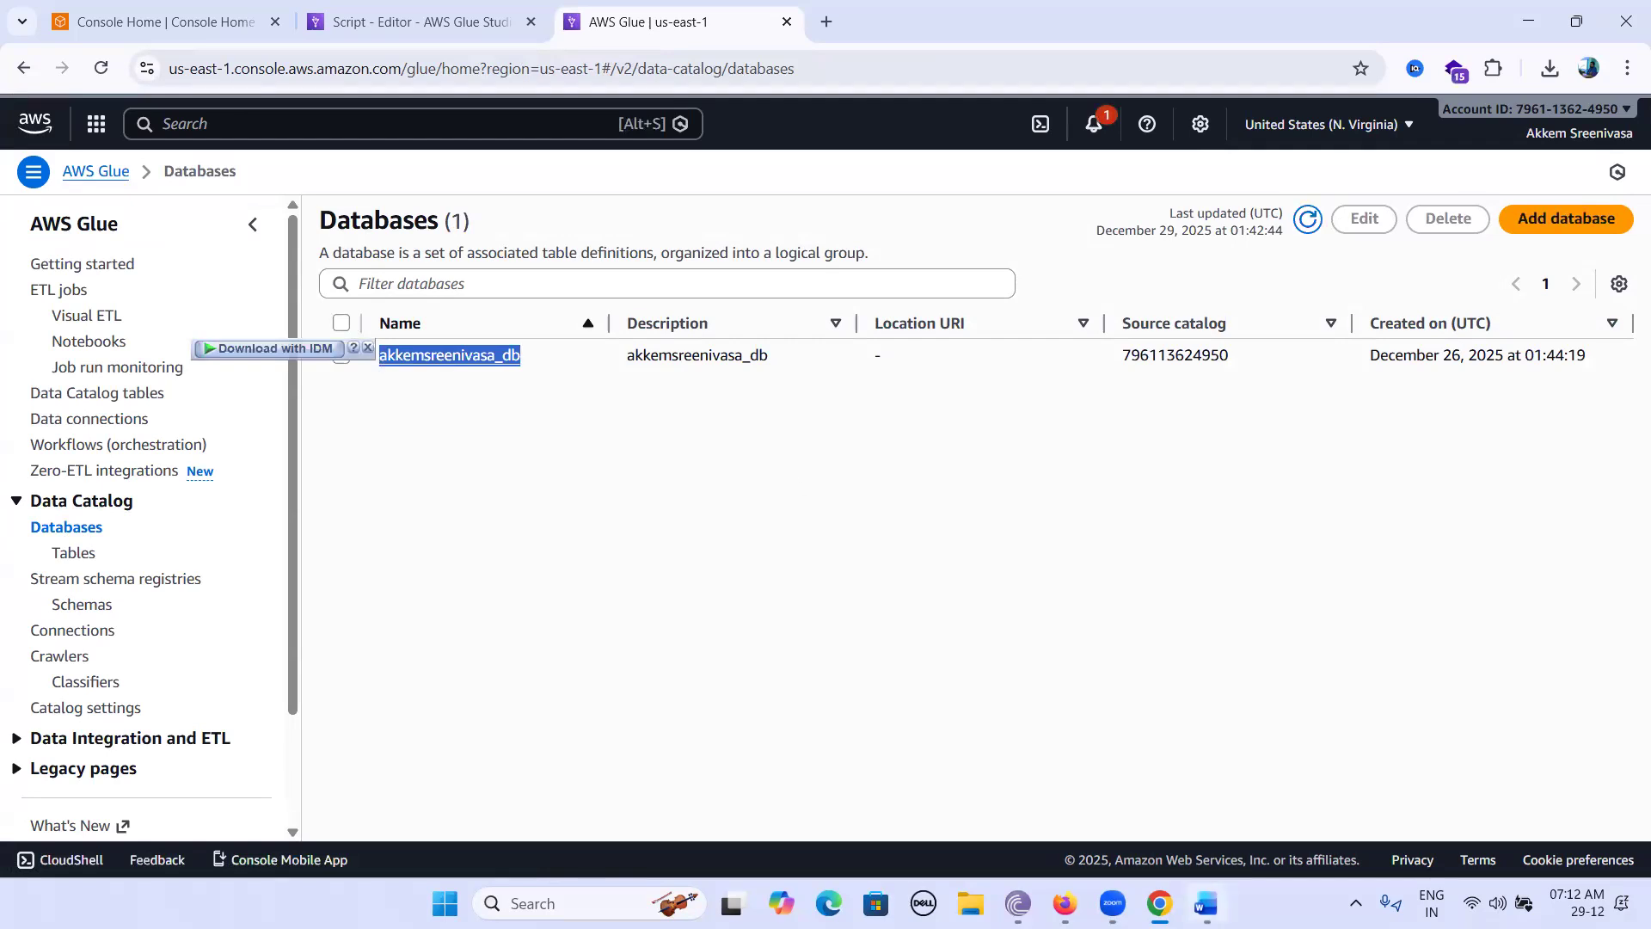
# Step: Switch to the Word document, open find and replace for the script's database name, and enter the copied database name as the replacement text
pyautogui.hotkey('alt', 'Tab')
pyautogui.scroll(-2, 1027, 583)
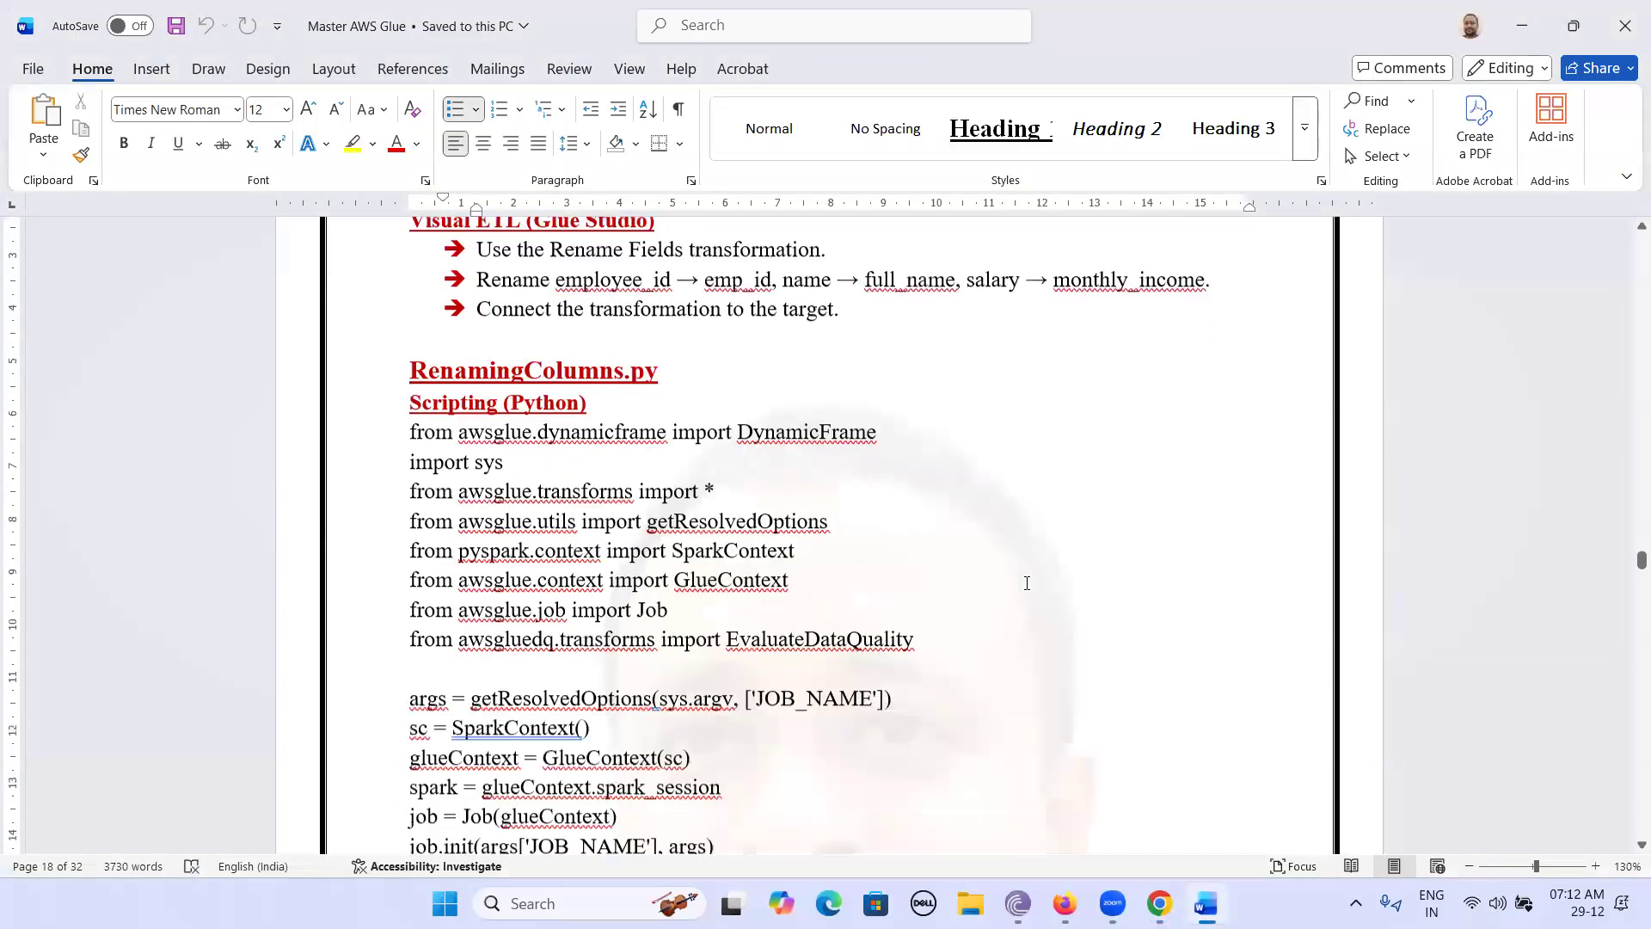
pyautogui.scroll(-7, 1027, 584)
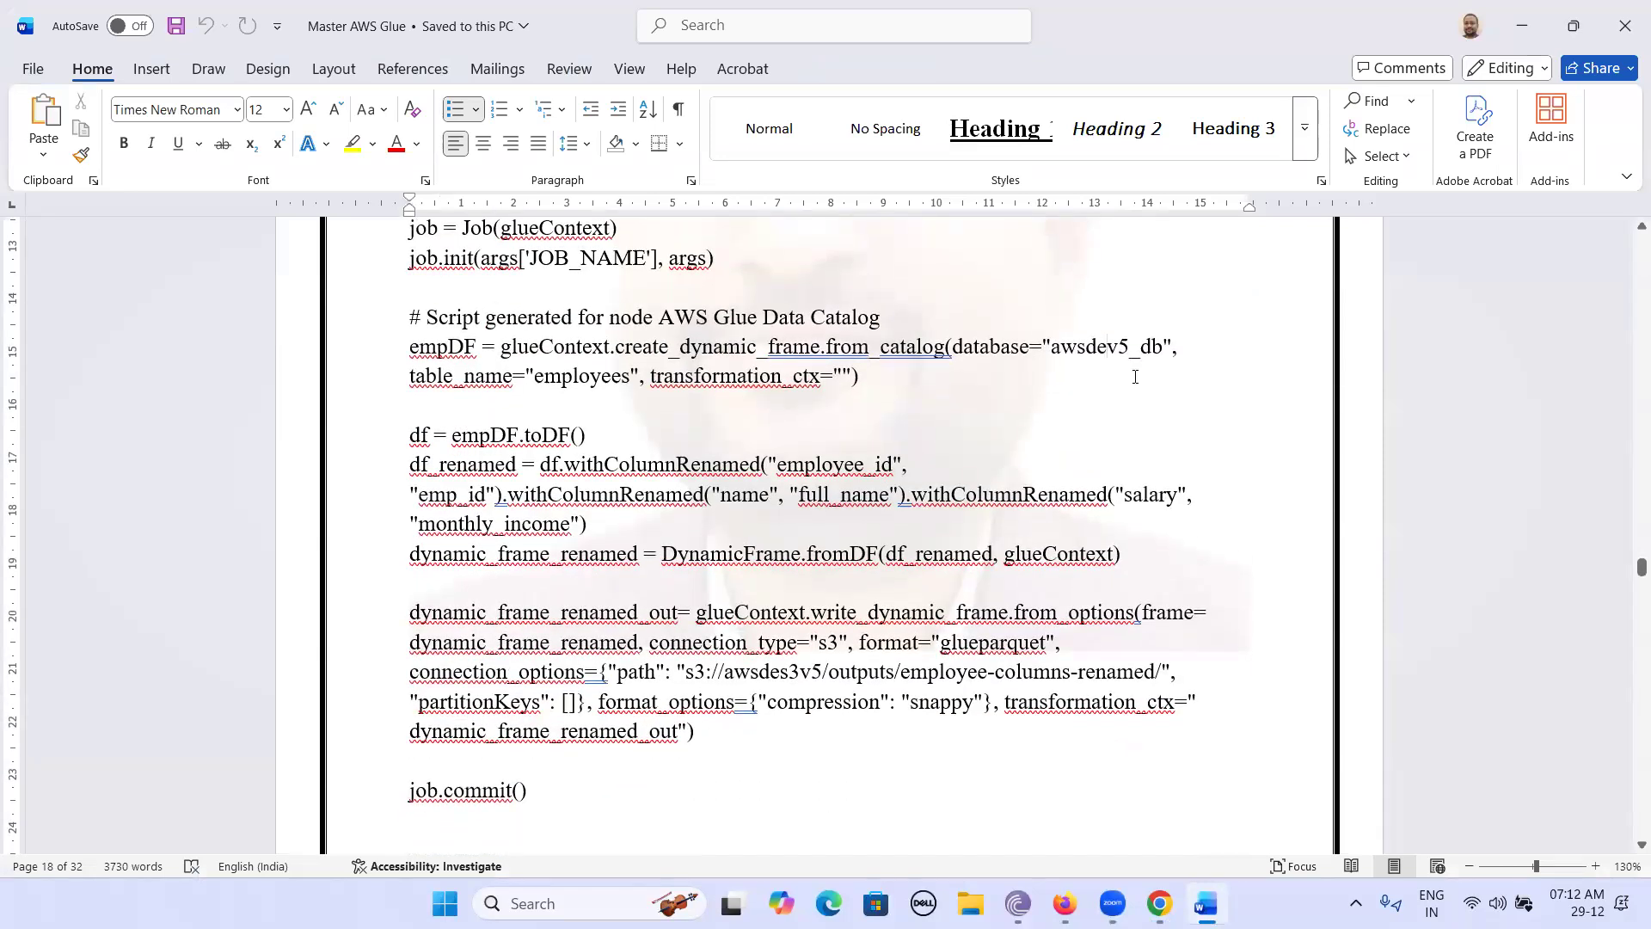
pyautogui.doubleClick(1103, 347)
pyautogui.hotkey('shift', 'Right')
pyautogui.hotkey('shift', 'Right')
pyautogui.hotkey('shift', 'Right')
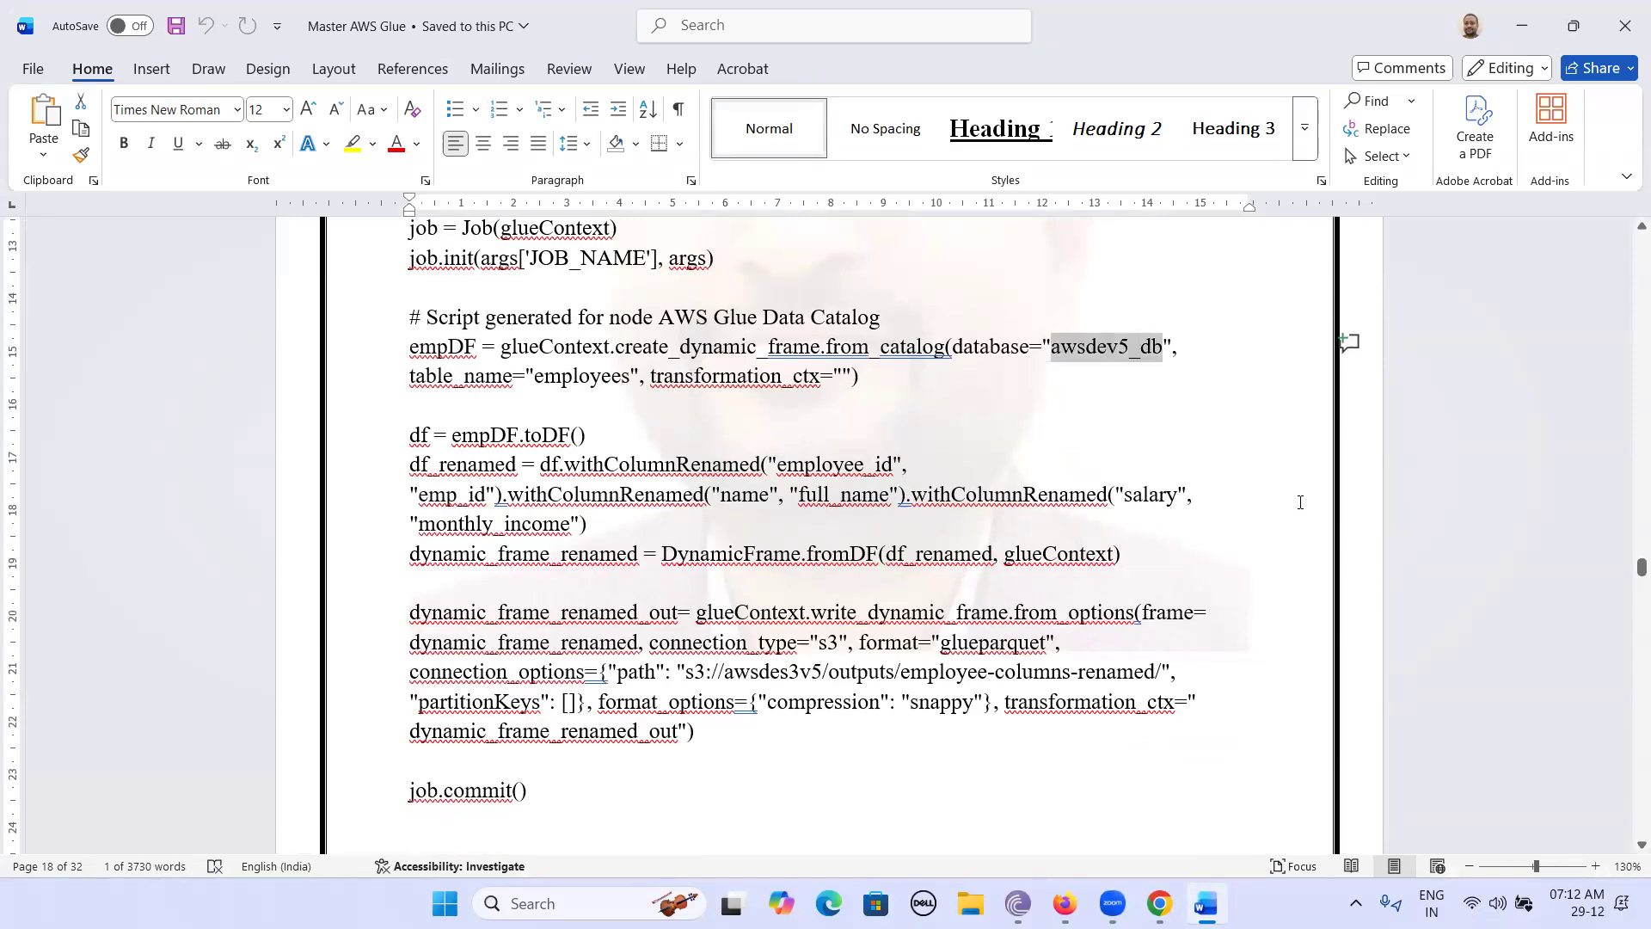
pyautogui.click(1402, 138)
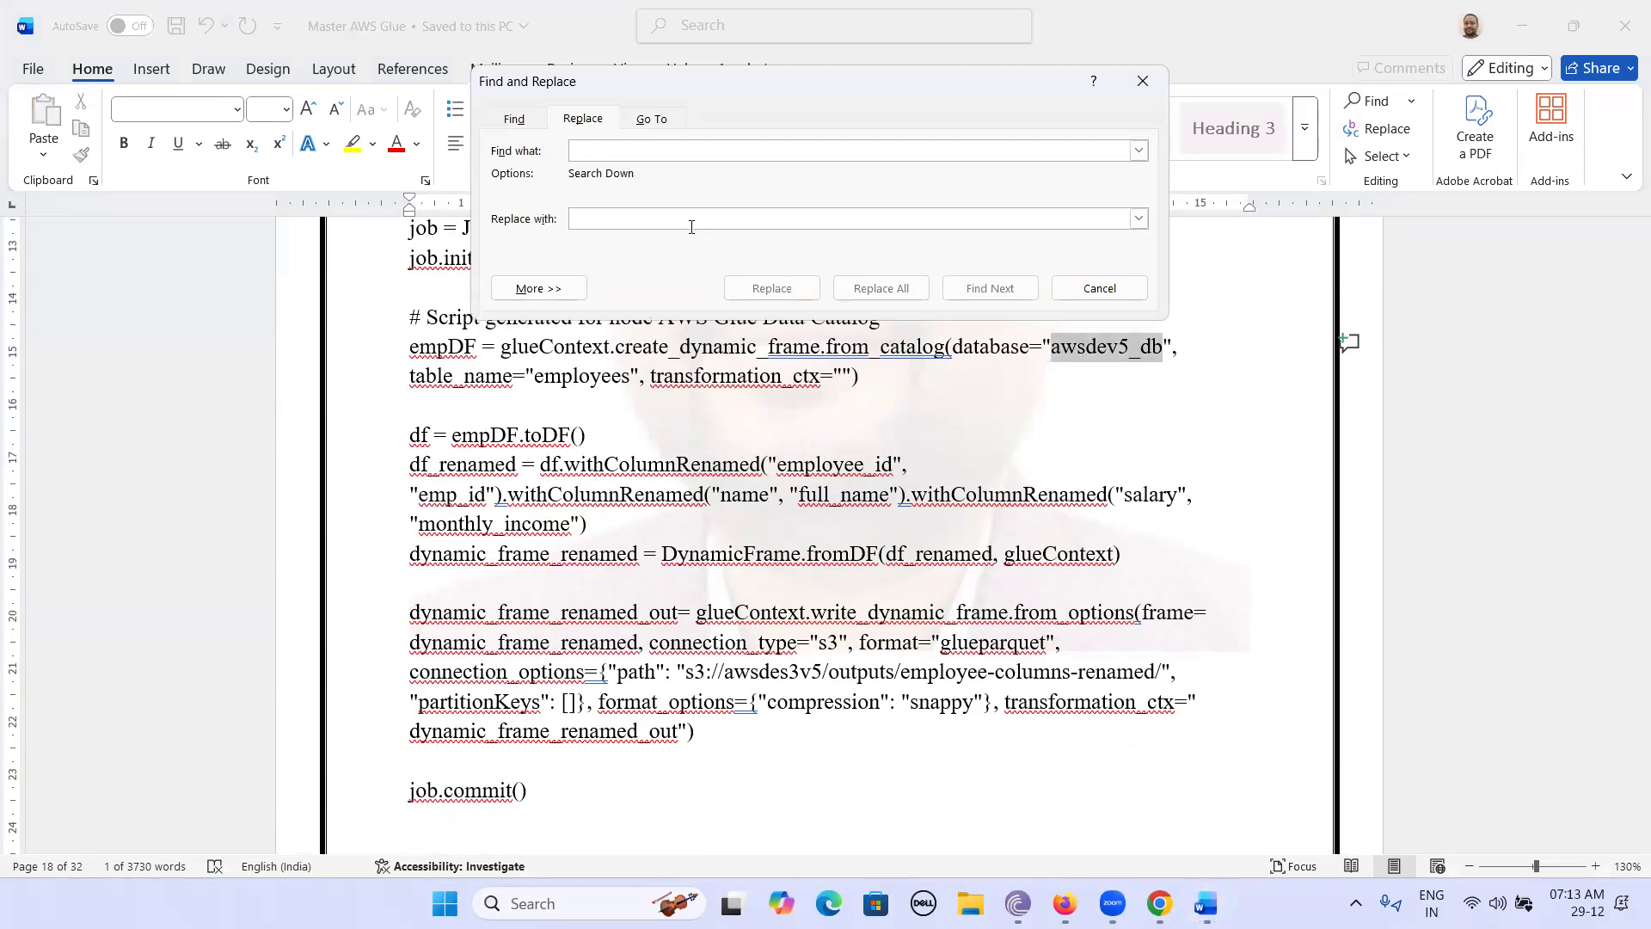
pyautogui.click(690, 225)
pyautogui.hotkey('ctrl', 'v')
# Step: Replace every occurrence of awsdev5_db in the whole document with the entered database name and close find and replace
pyautogui.click(1115, 351)
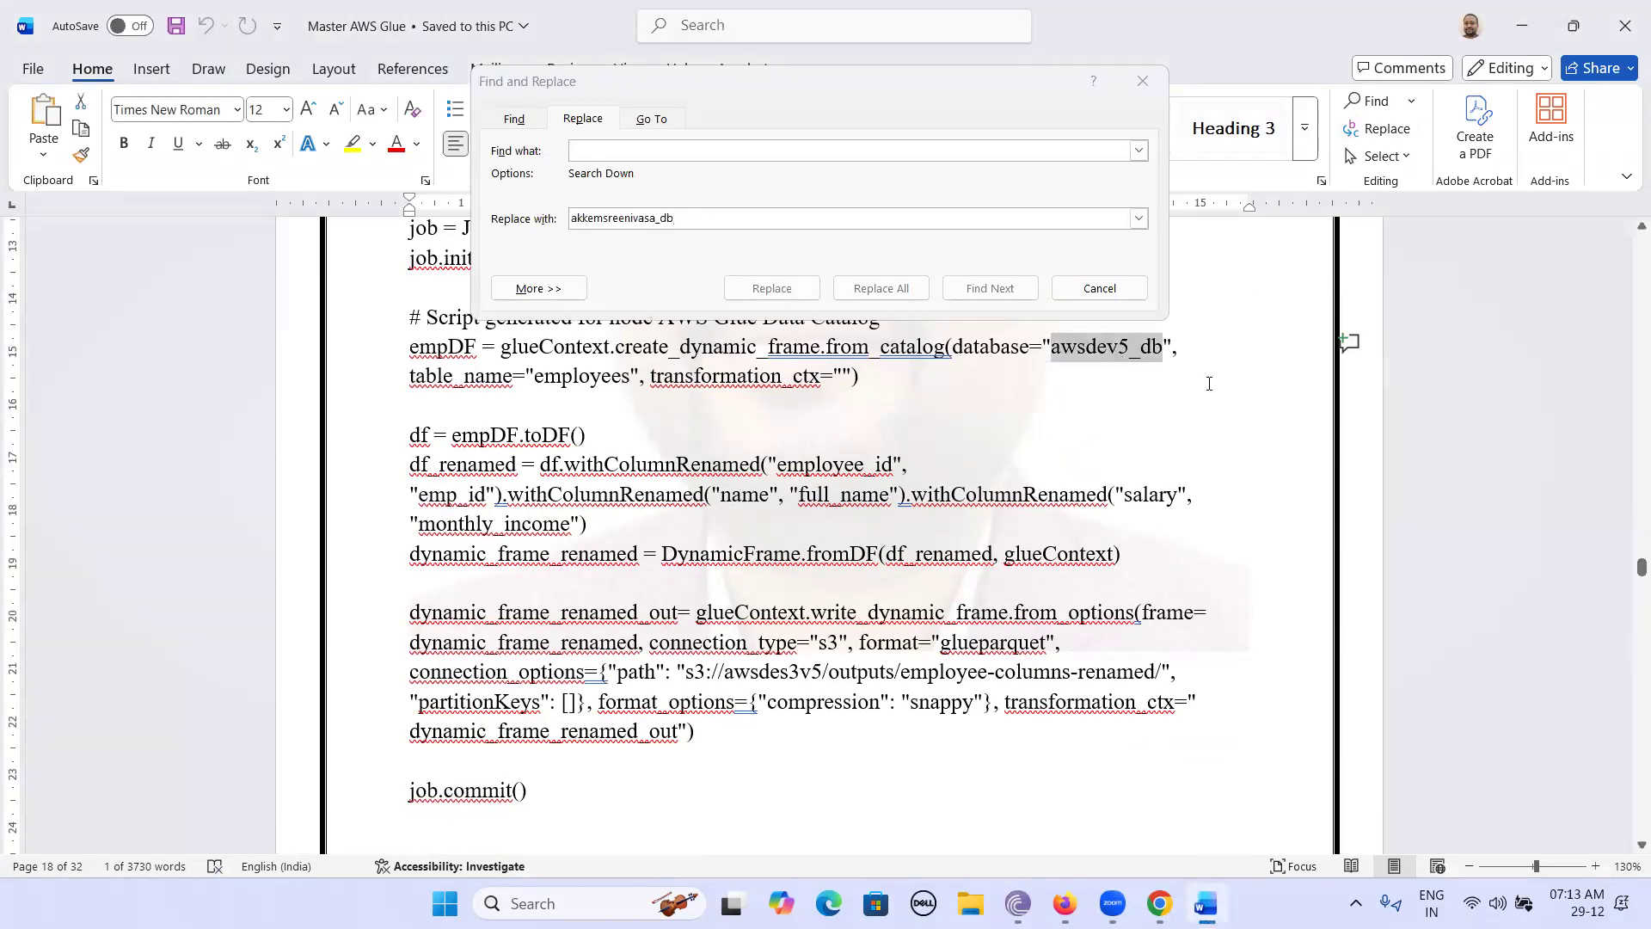
pyautogui.click(1207, 384)
pyautogui.moveTo(1051, 346); pyautogui.dragTo(1165, 348)
pyautogui.hotkey('ctrl', 'c')
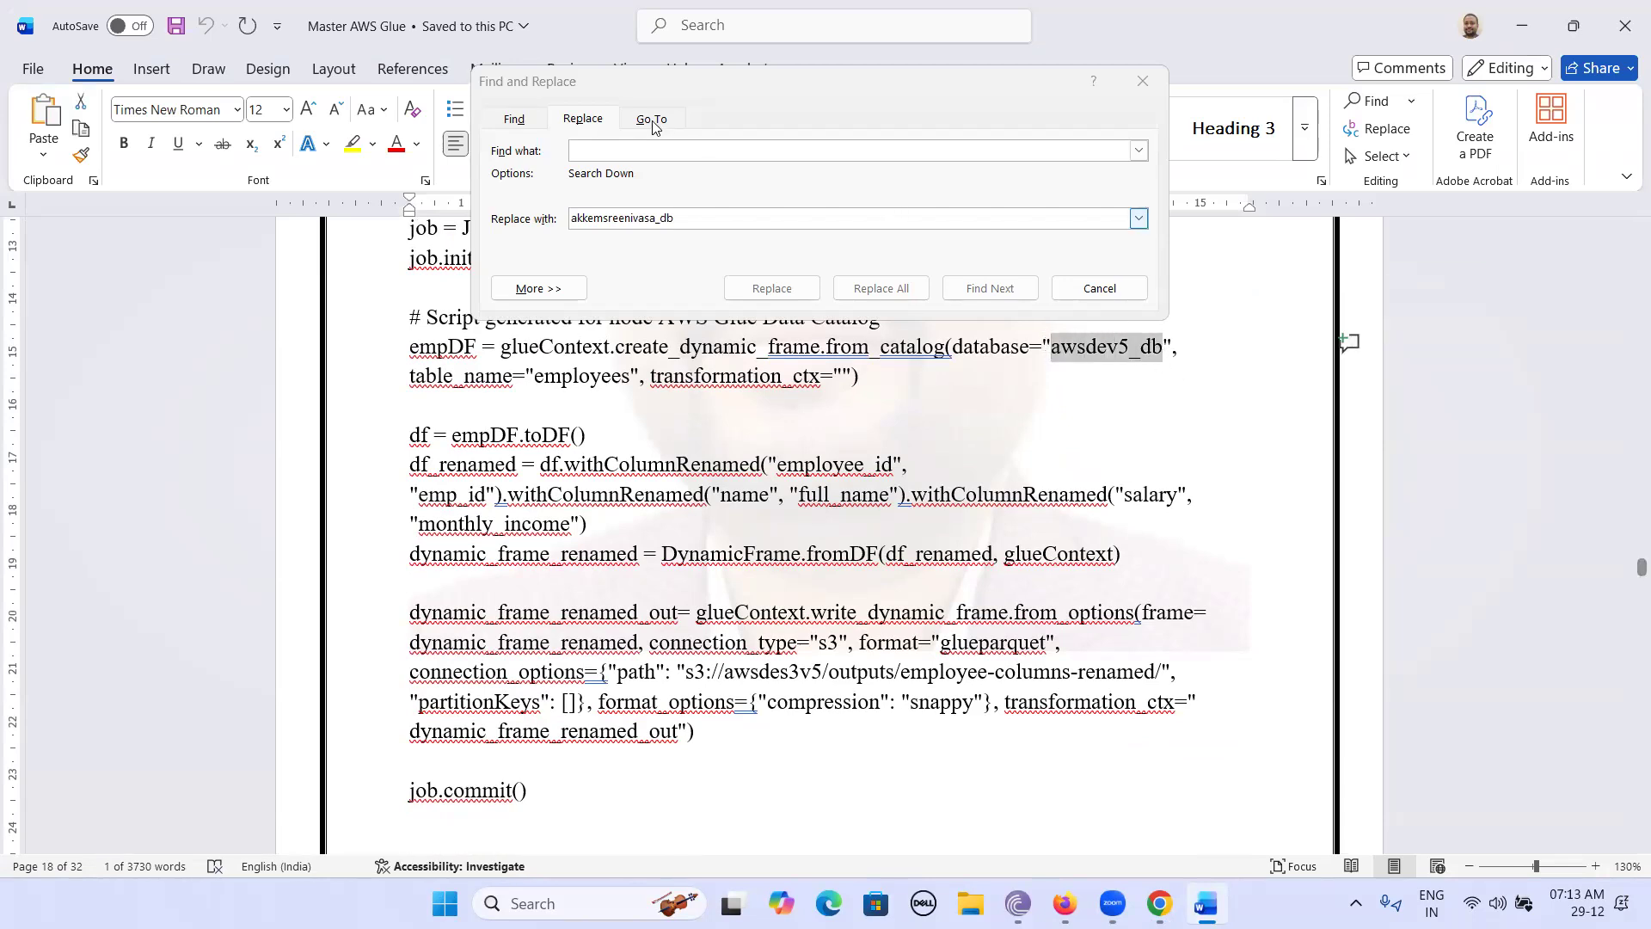
pyautogui.click(656, 154)
pyautogui.hotkey('ctrl', 'v')
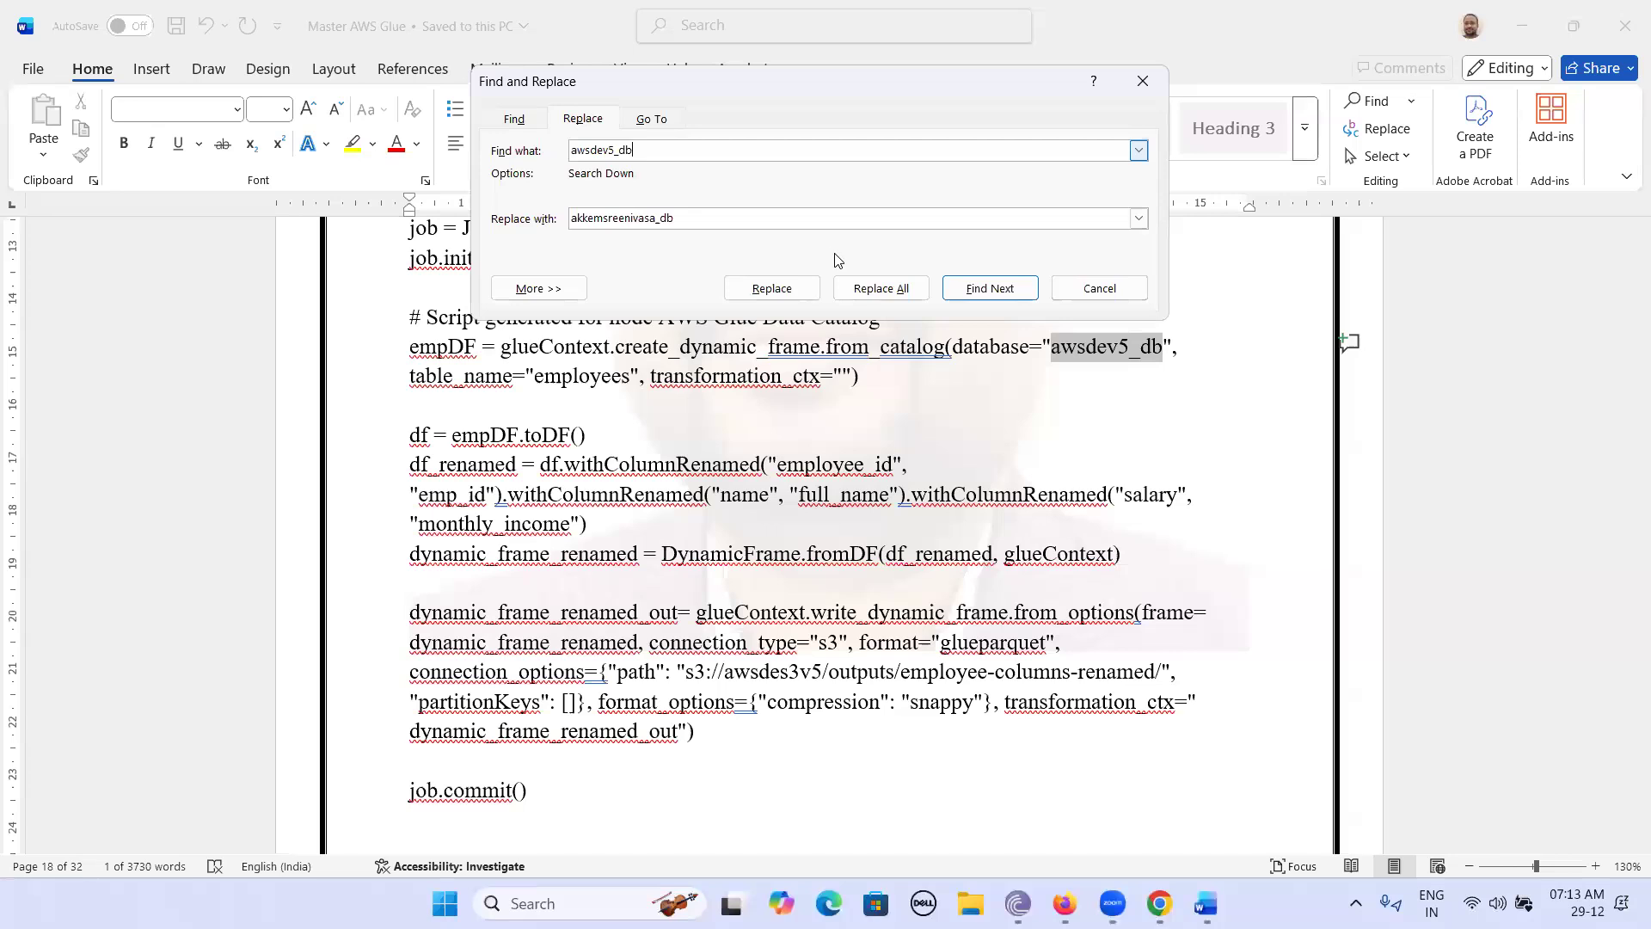
pyautogui.click(882, 289)
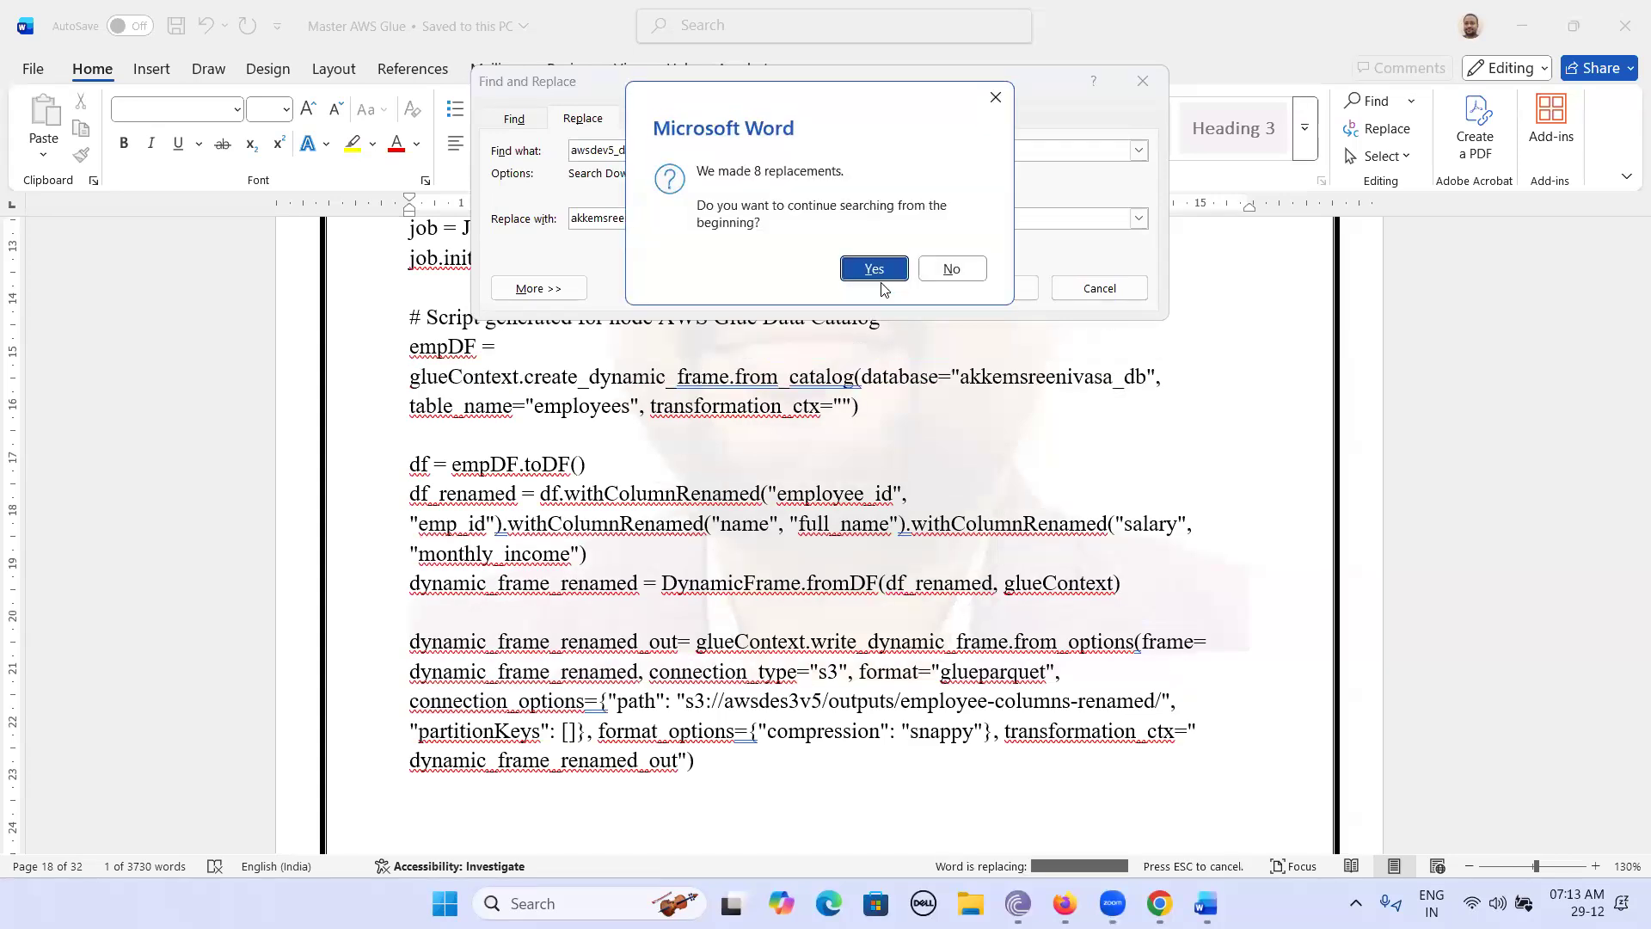
pyautogui.click(873, 269)
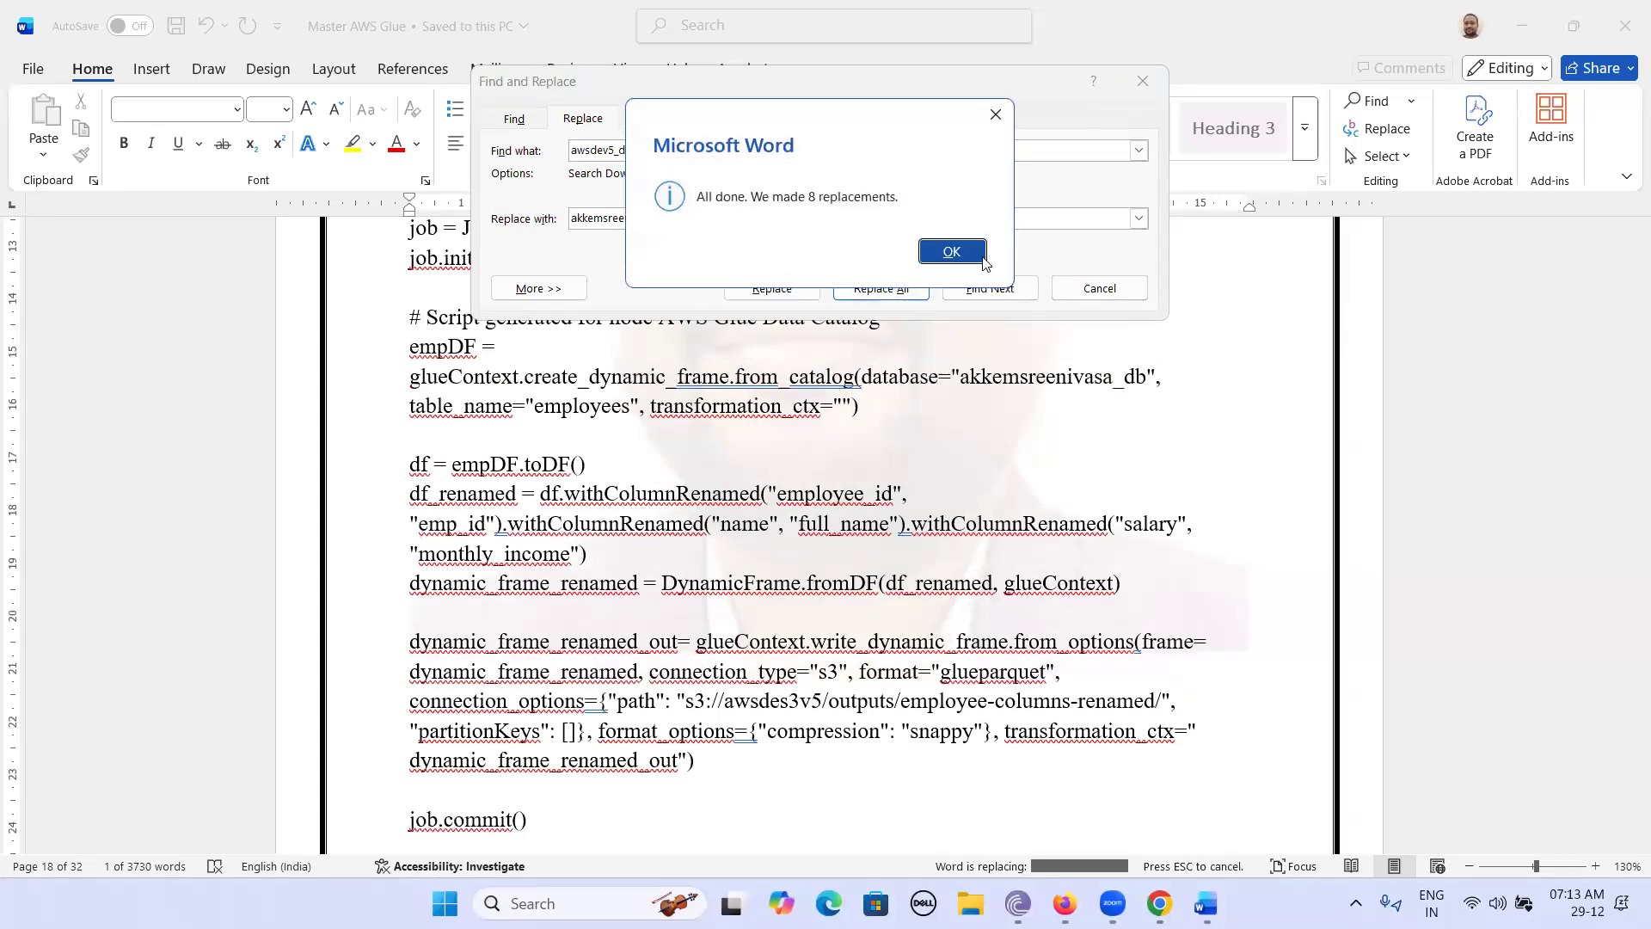
pyautogui.click(951, 251)
pyautogui.click(1142, 81)
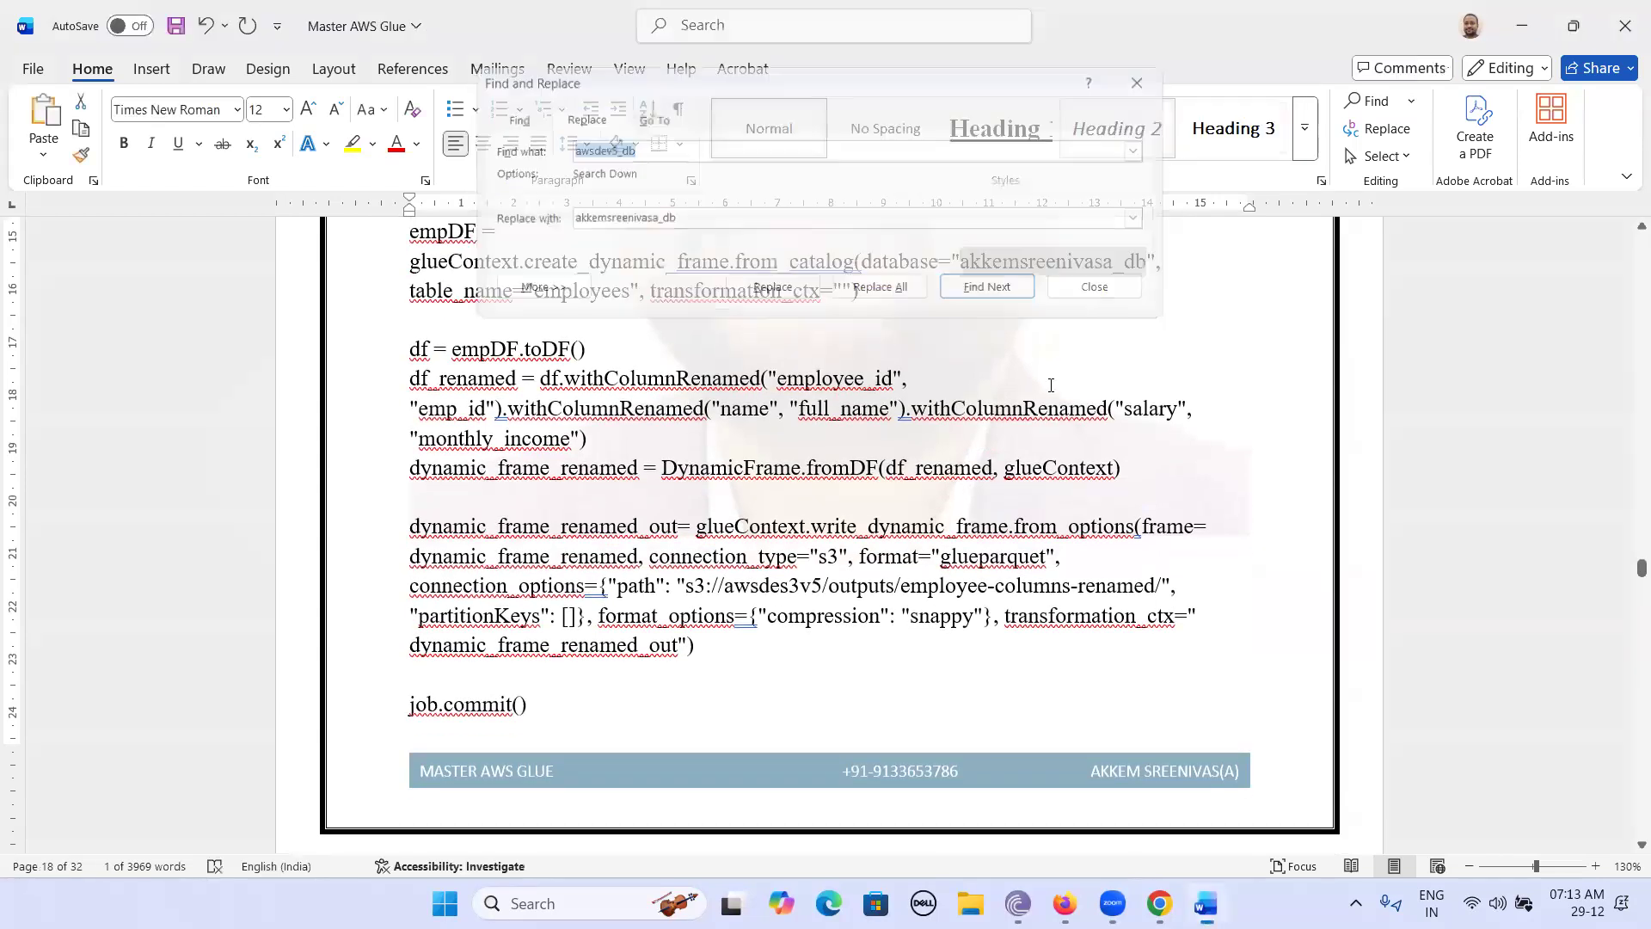
# Step: Copy the full RenamingColumns.py script, from the DynamicFrame import down to job.commit()
pyautogui.scroll(5, 1099, 402)
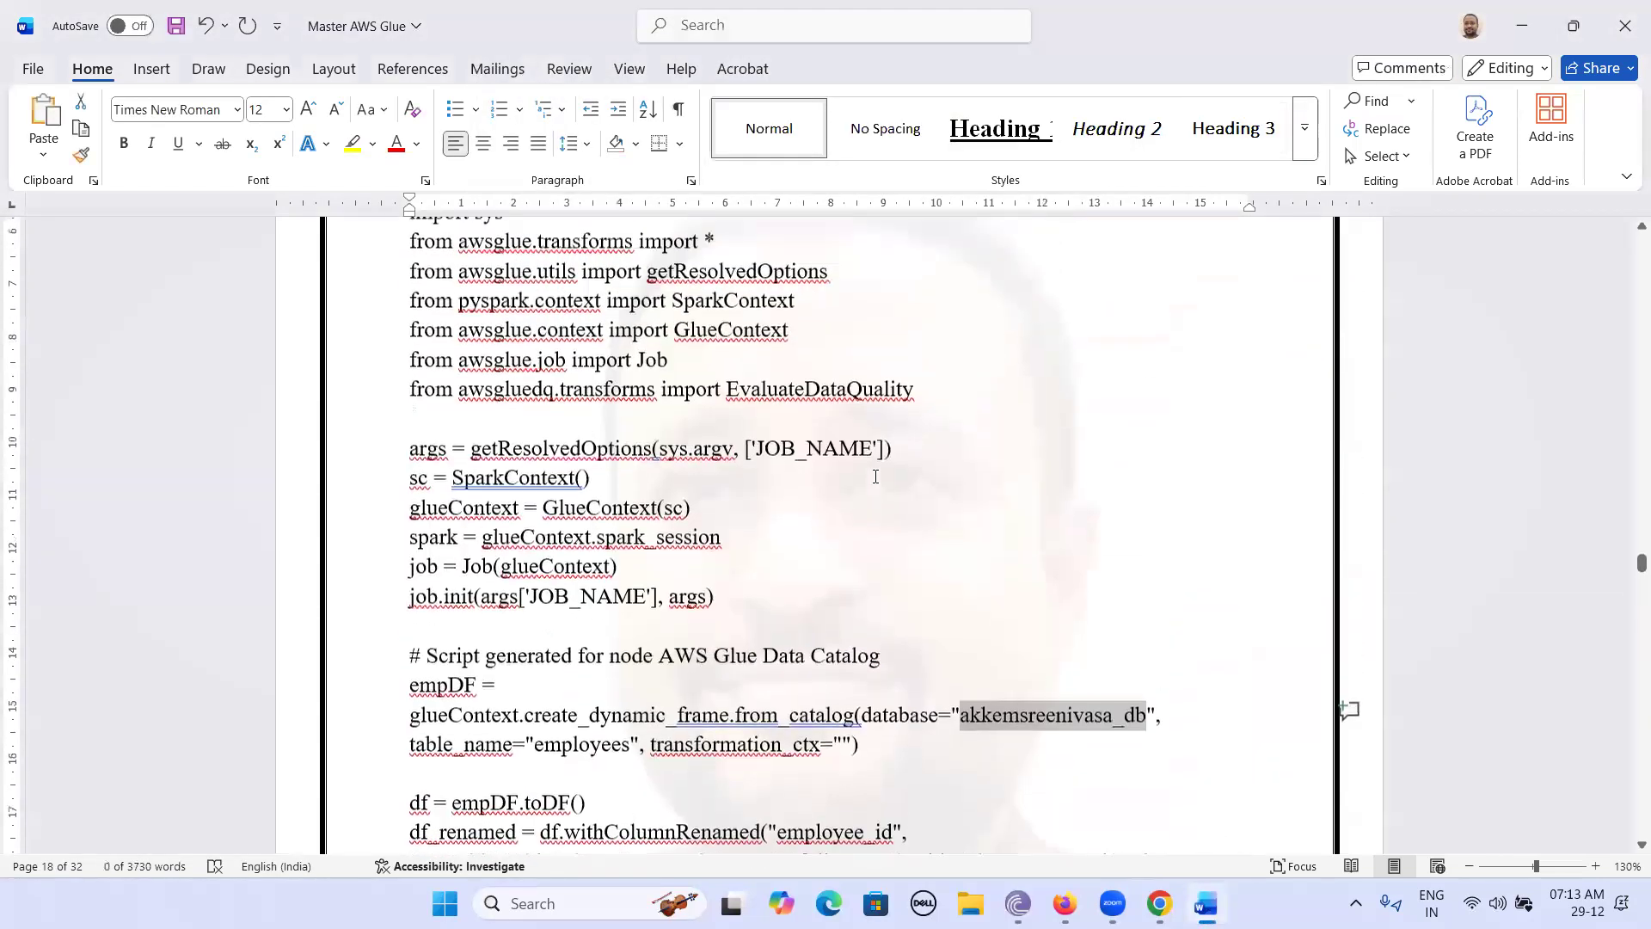
pyautogui.scroll(3, 450, 425)
pyautogui.scroll(-2, 586, 745)
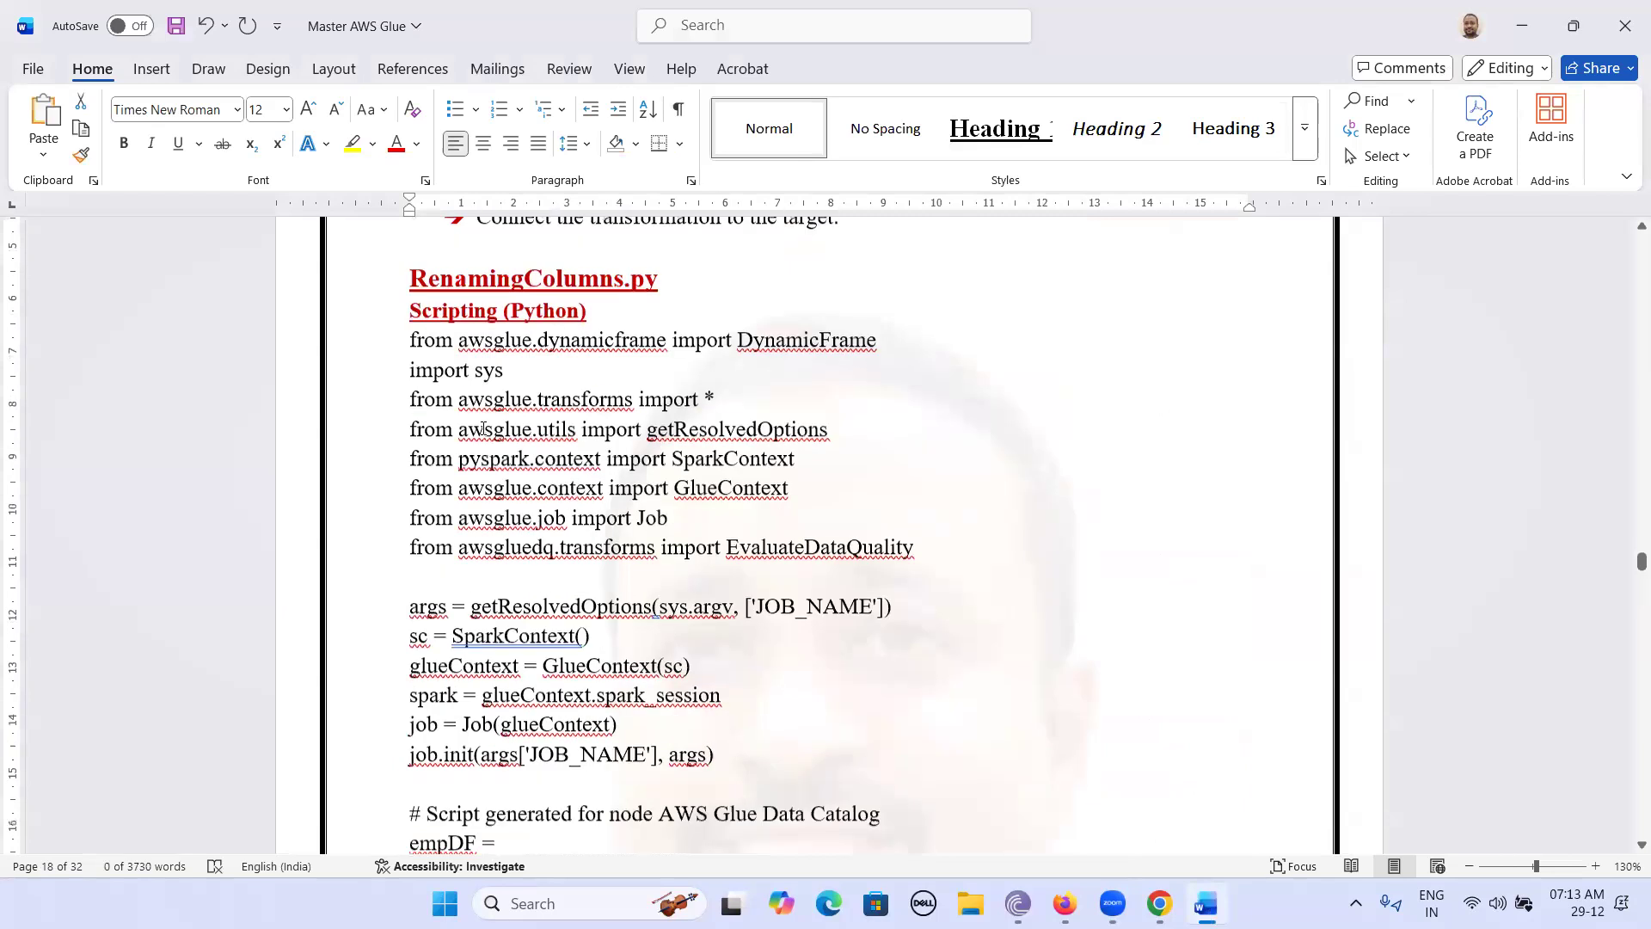
pyautogui.moveTo(410, 265); pyautogui.dragTo(860, 839)
pyautogui.scroll(-12, 825, 290)
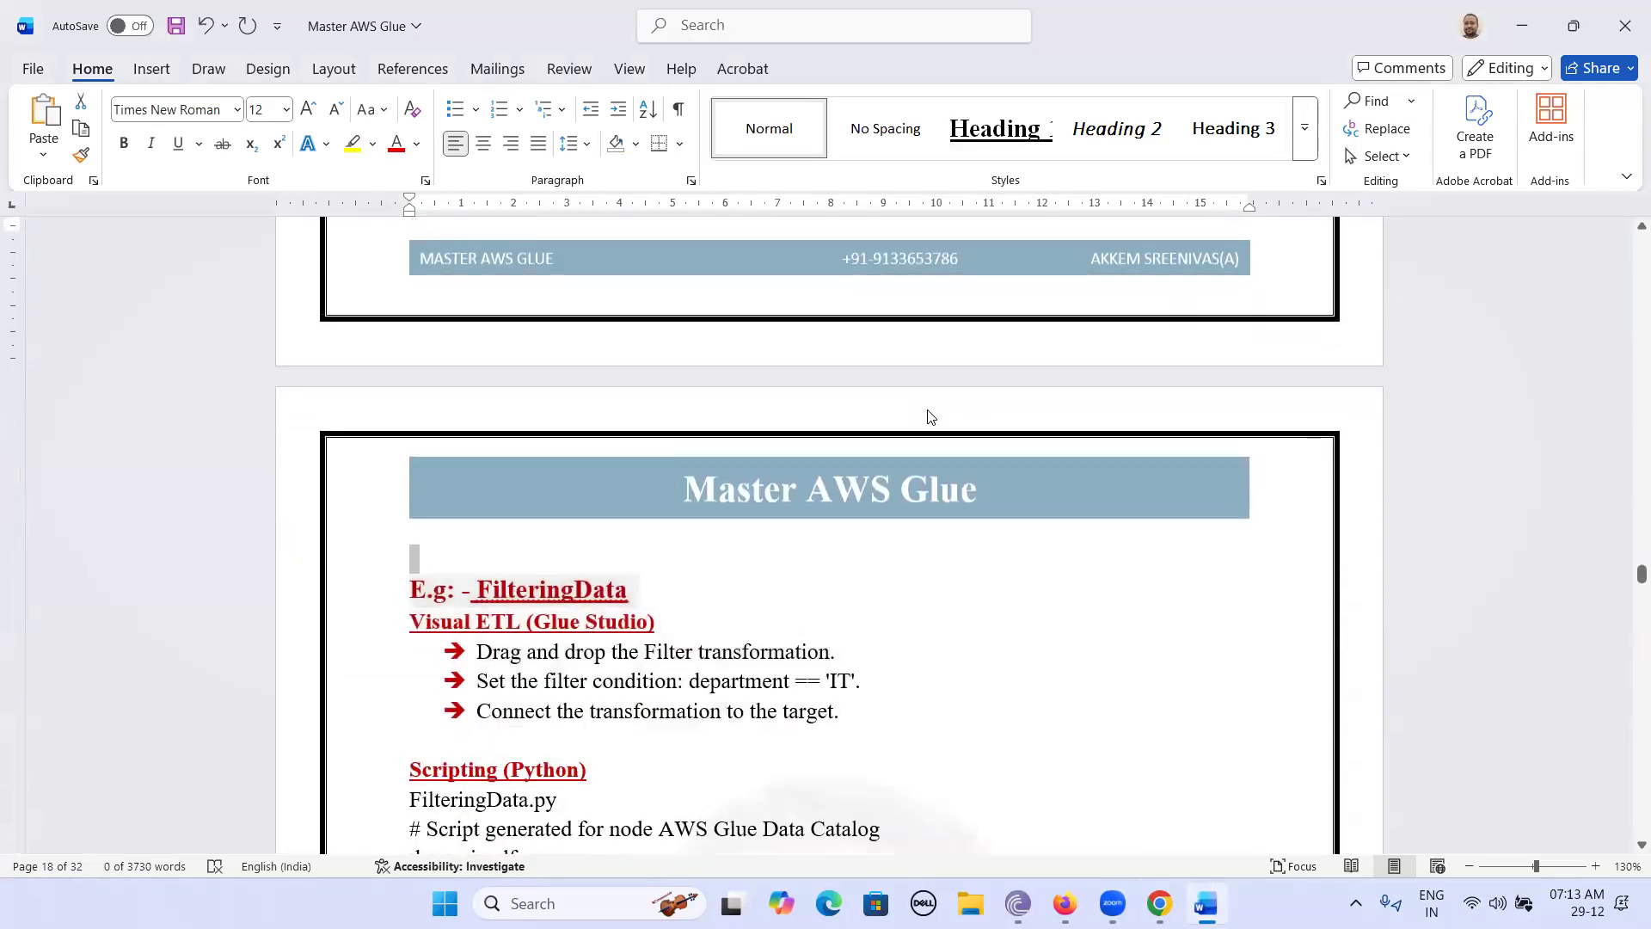
pyautogui.scroll(2, 928, 419)
pyautogui.scroll(2, 928, 419)
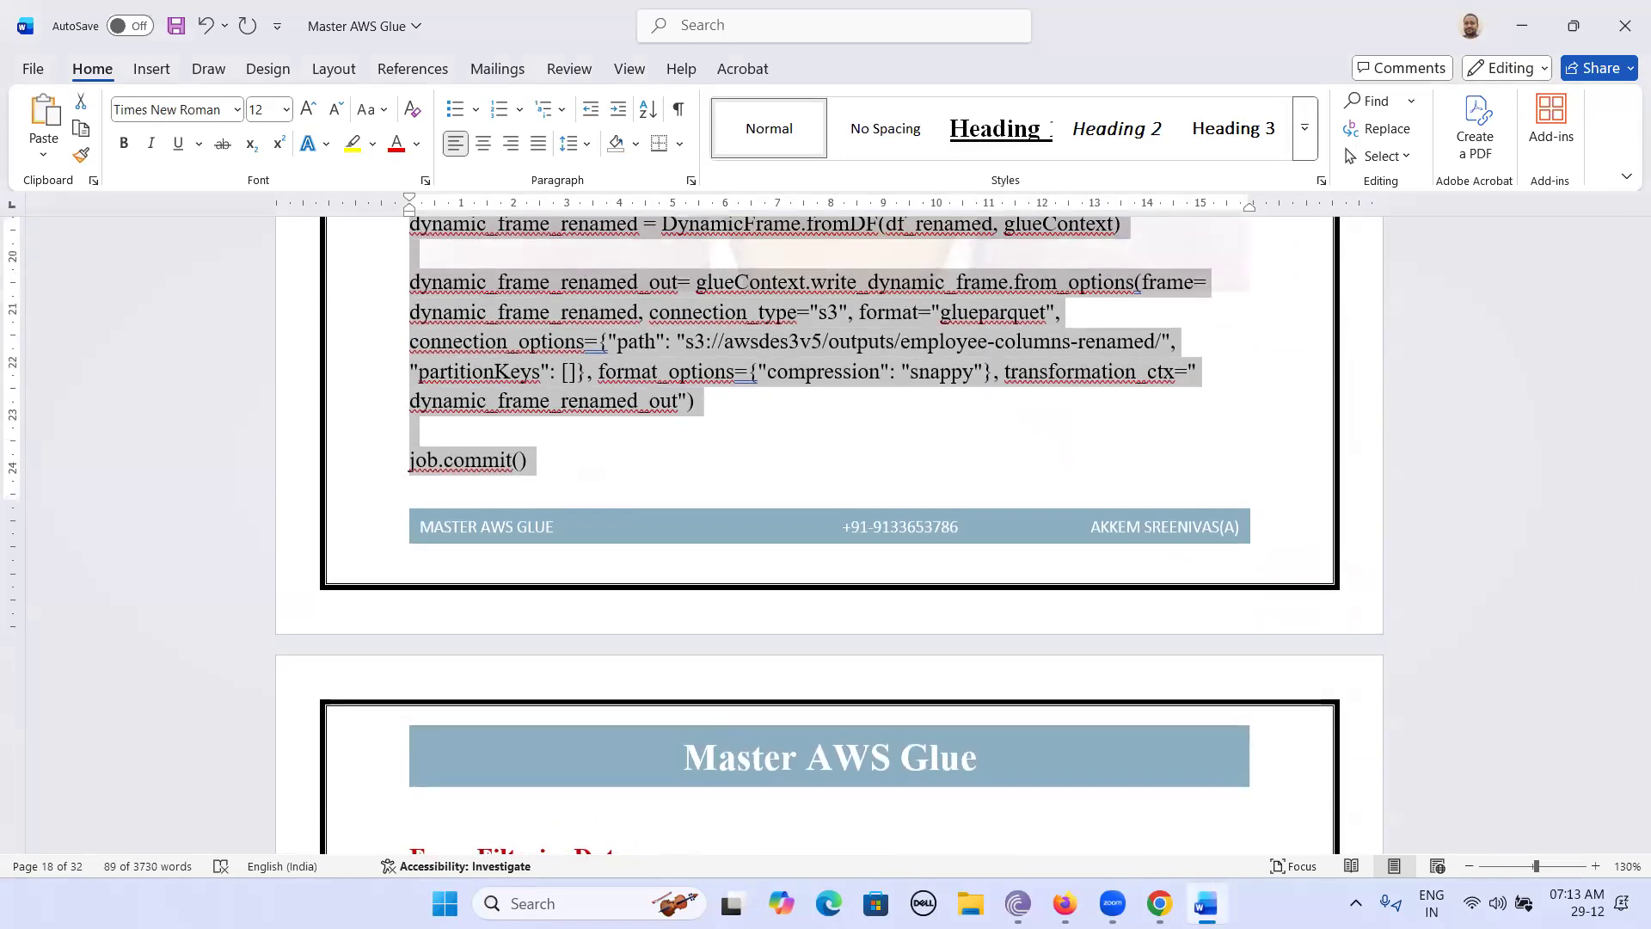
# Step: Switch back to the RenameColumnsETL.py job in the browser and unlock its script for editing, confirming the conversion to script-only mode
pyautogui.hotkey('alt', 'Tab')
pyautogui.click(649, 573)
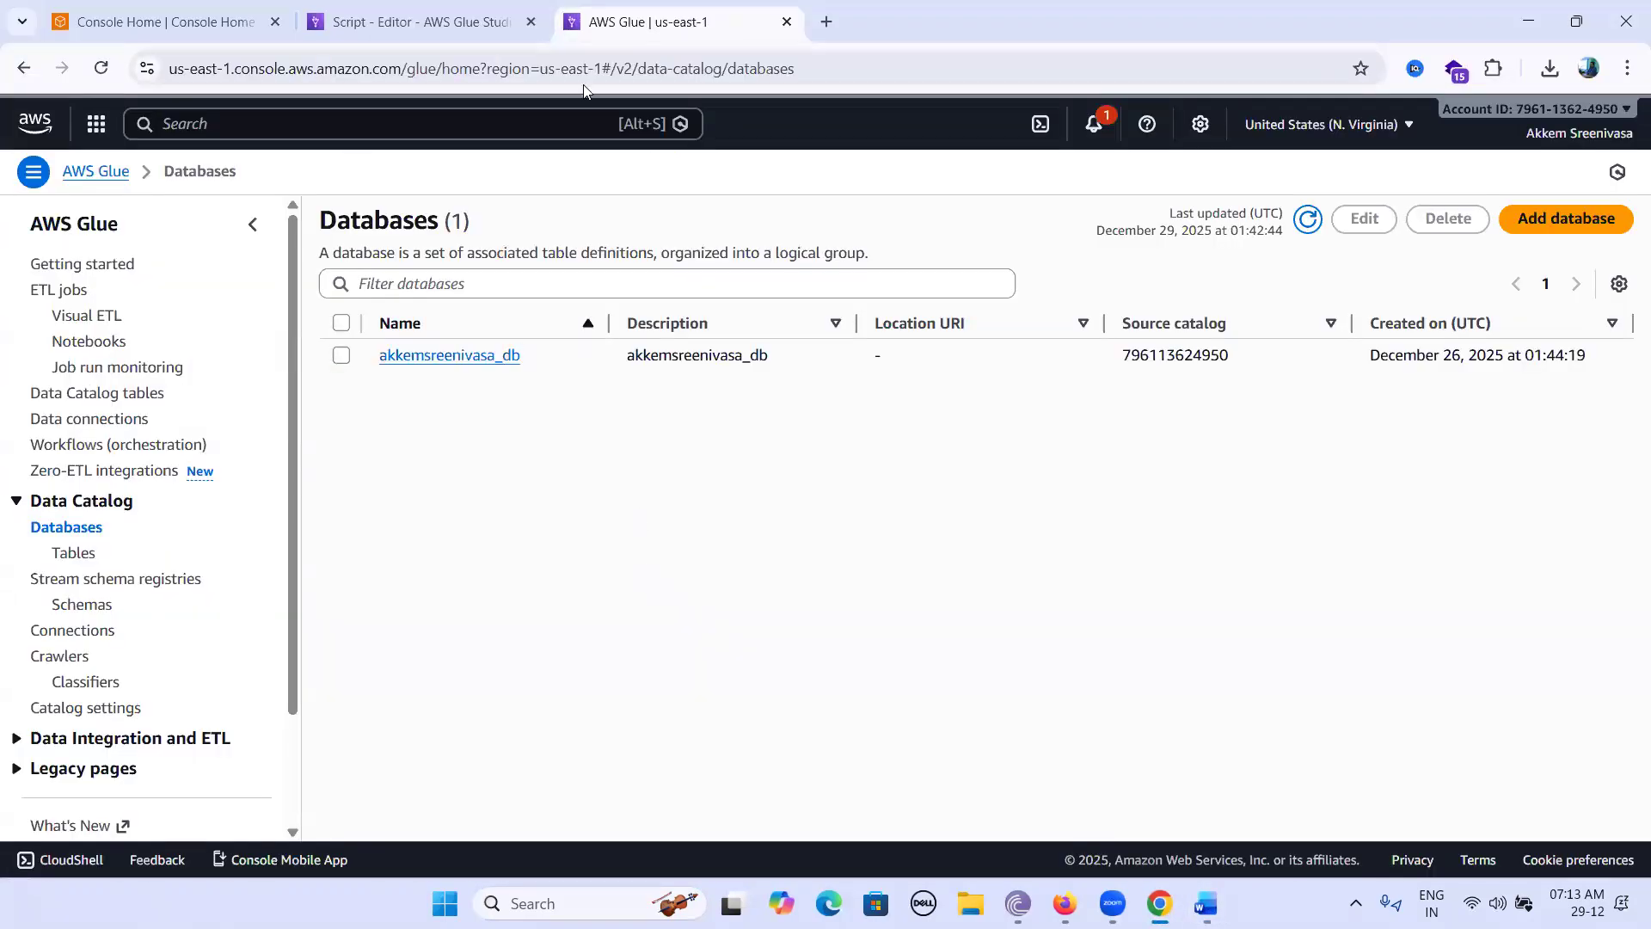
pyautogui.click(418, 22)
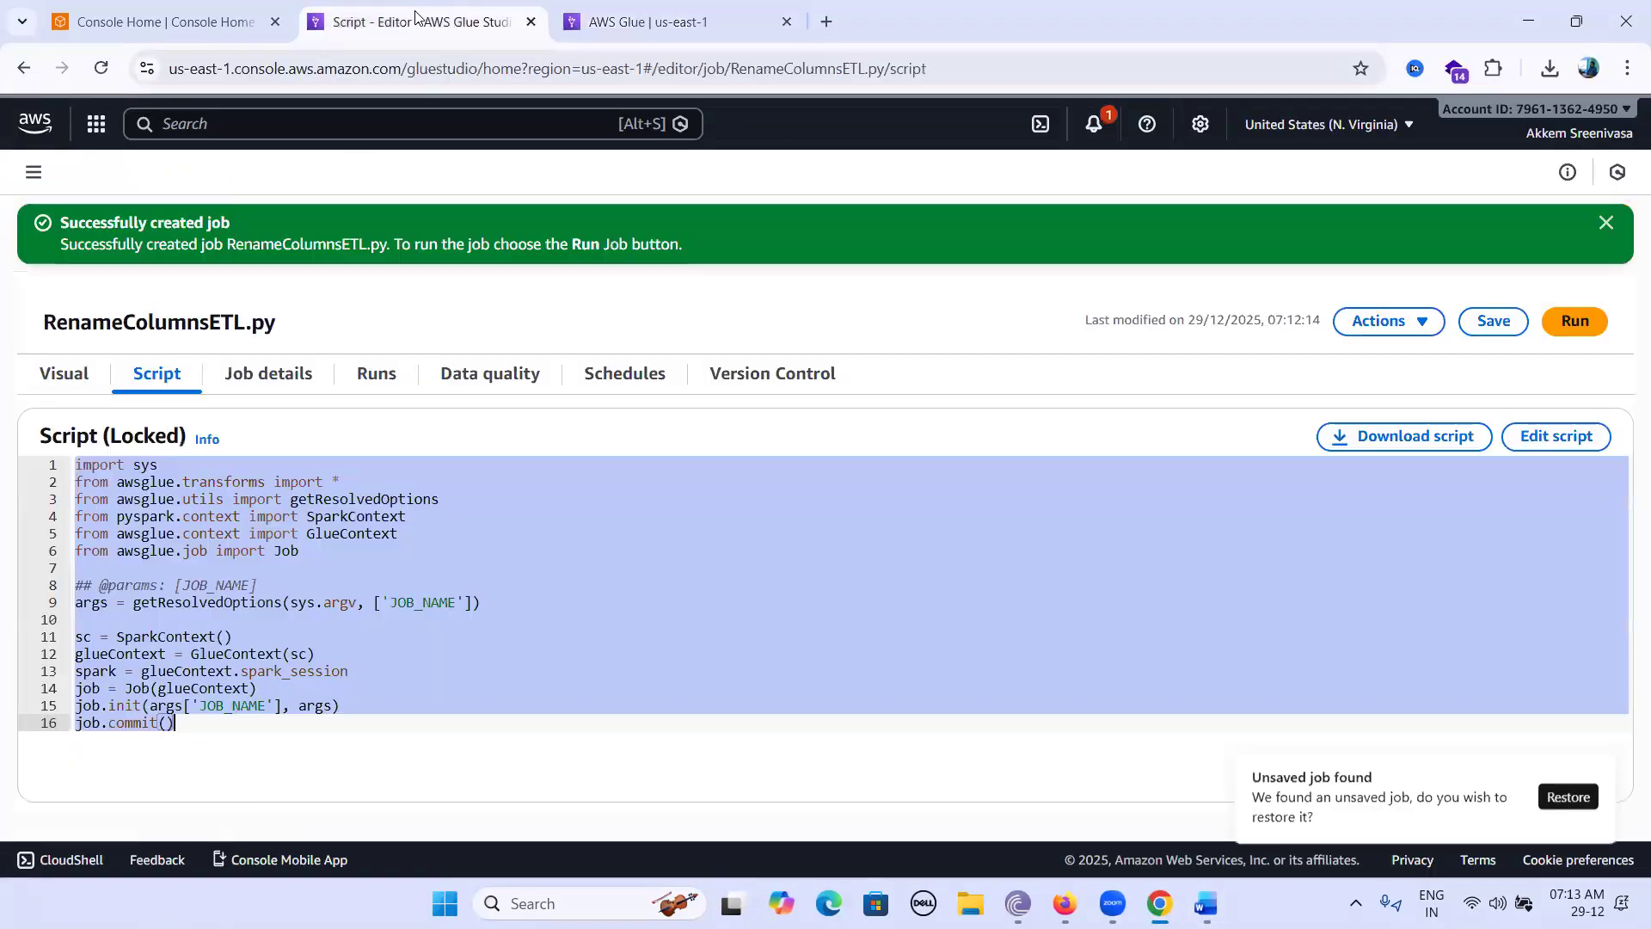
pyautogui.click(48, 377)
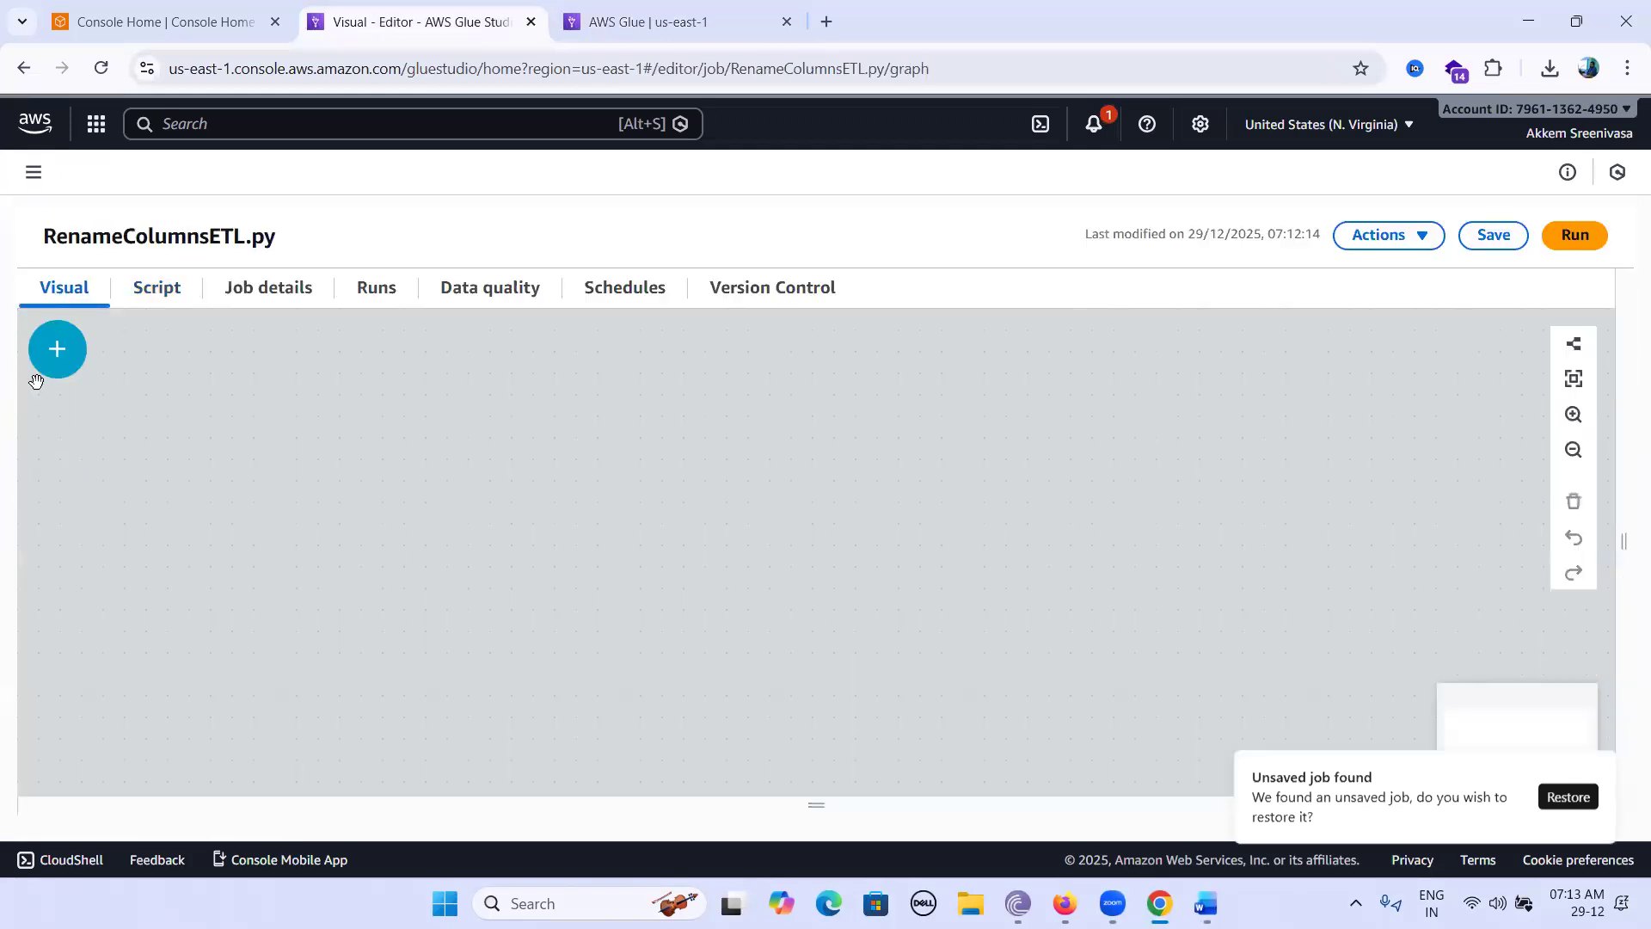
pyautogui.click(155, 298)
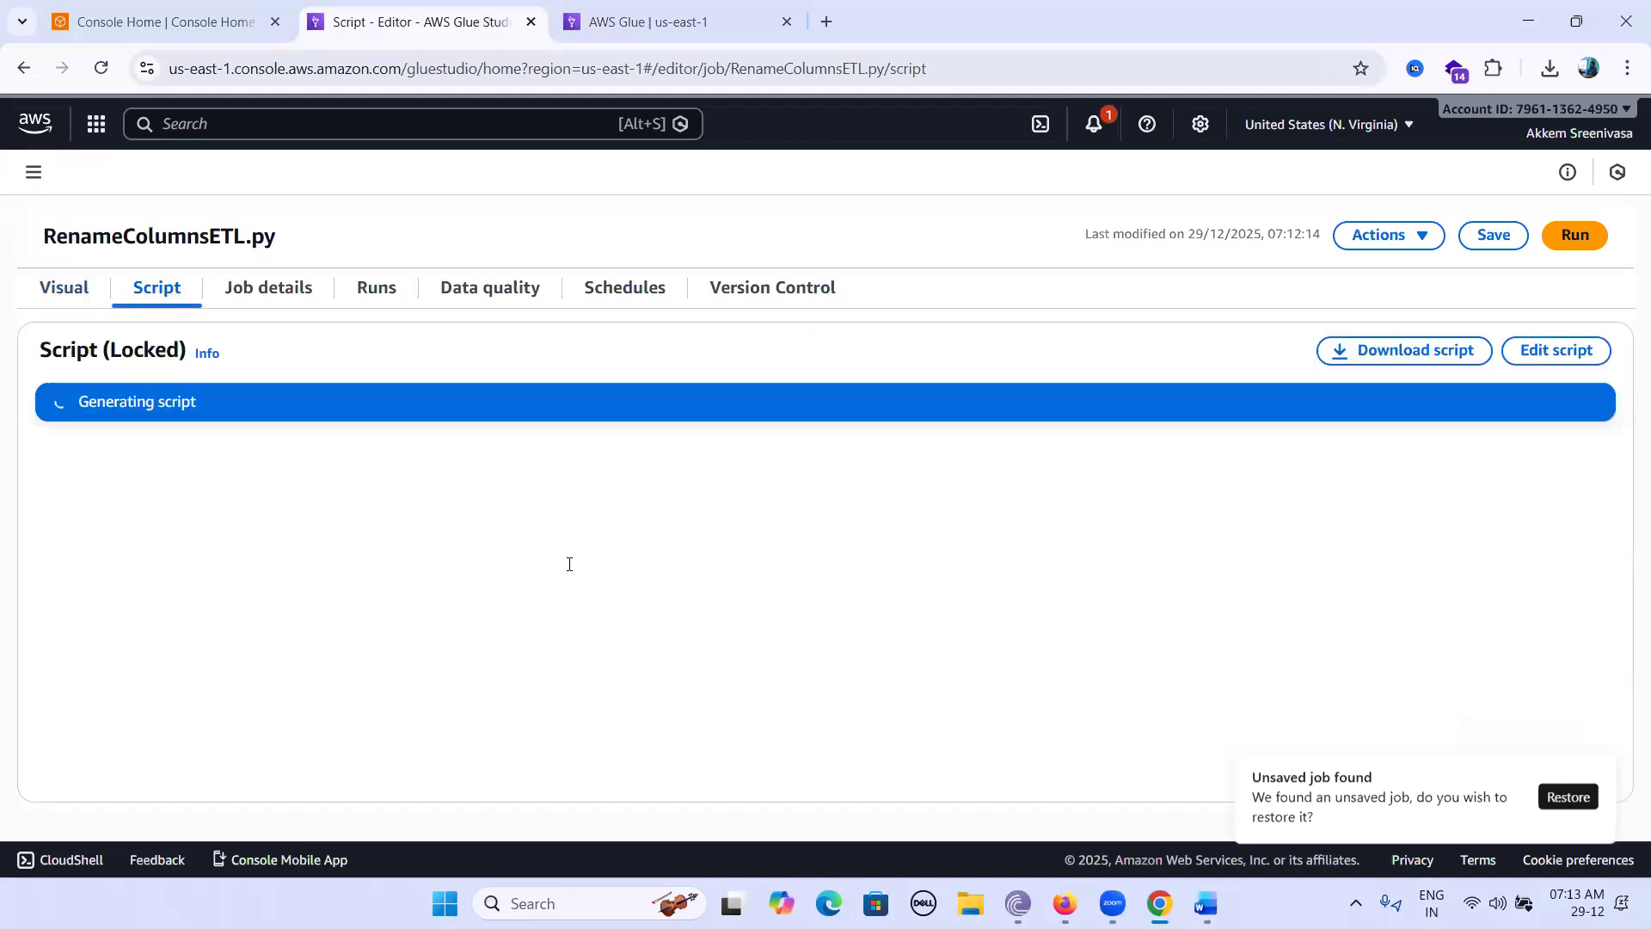
pyautogui.click(1552, 355)
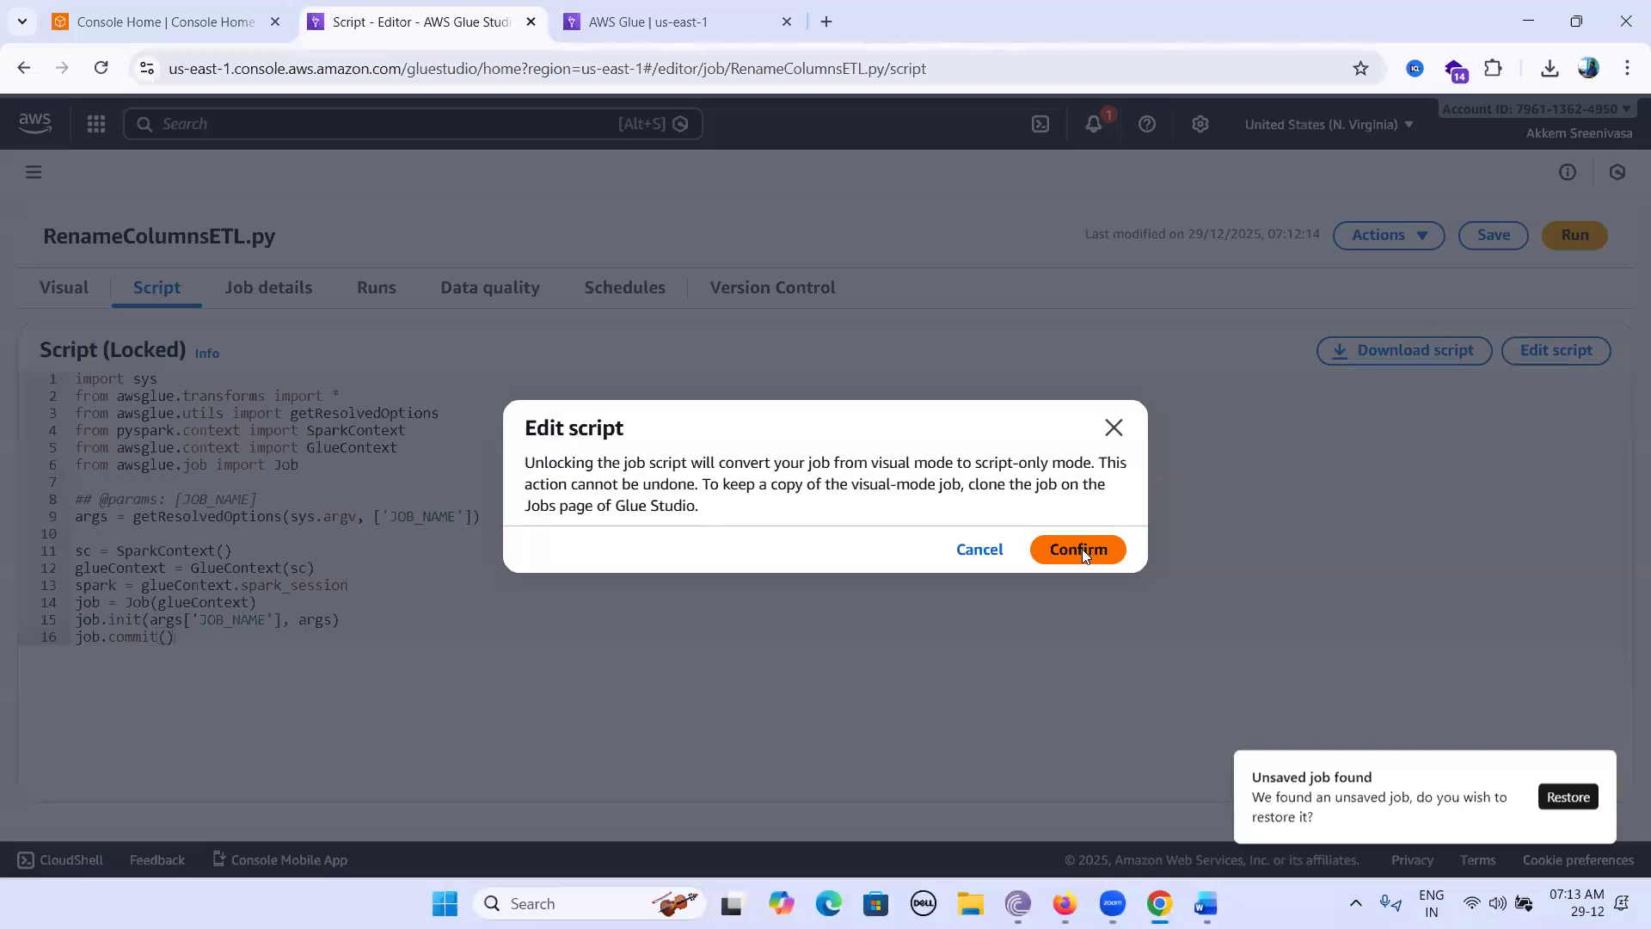
pyautogui.click(1082, 549)
# Step: Replace all of the job's generated code with the script copied from the Word document
pyautogui.click(248, 509)
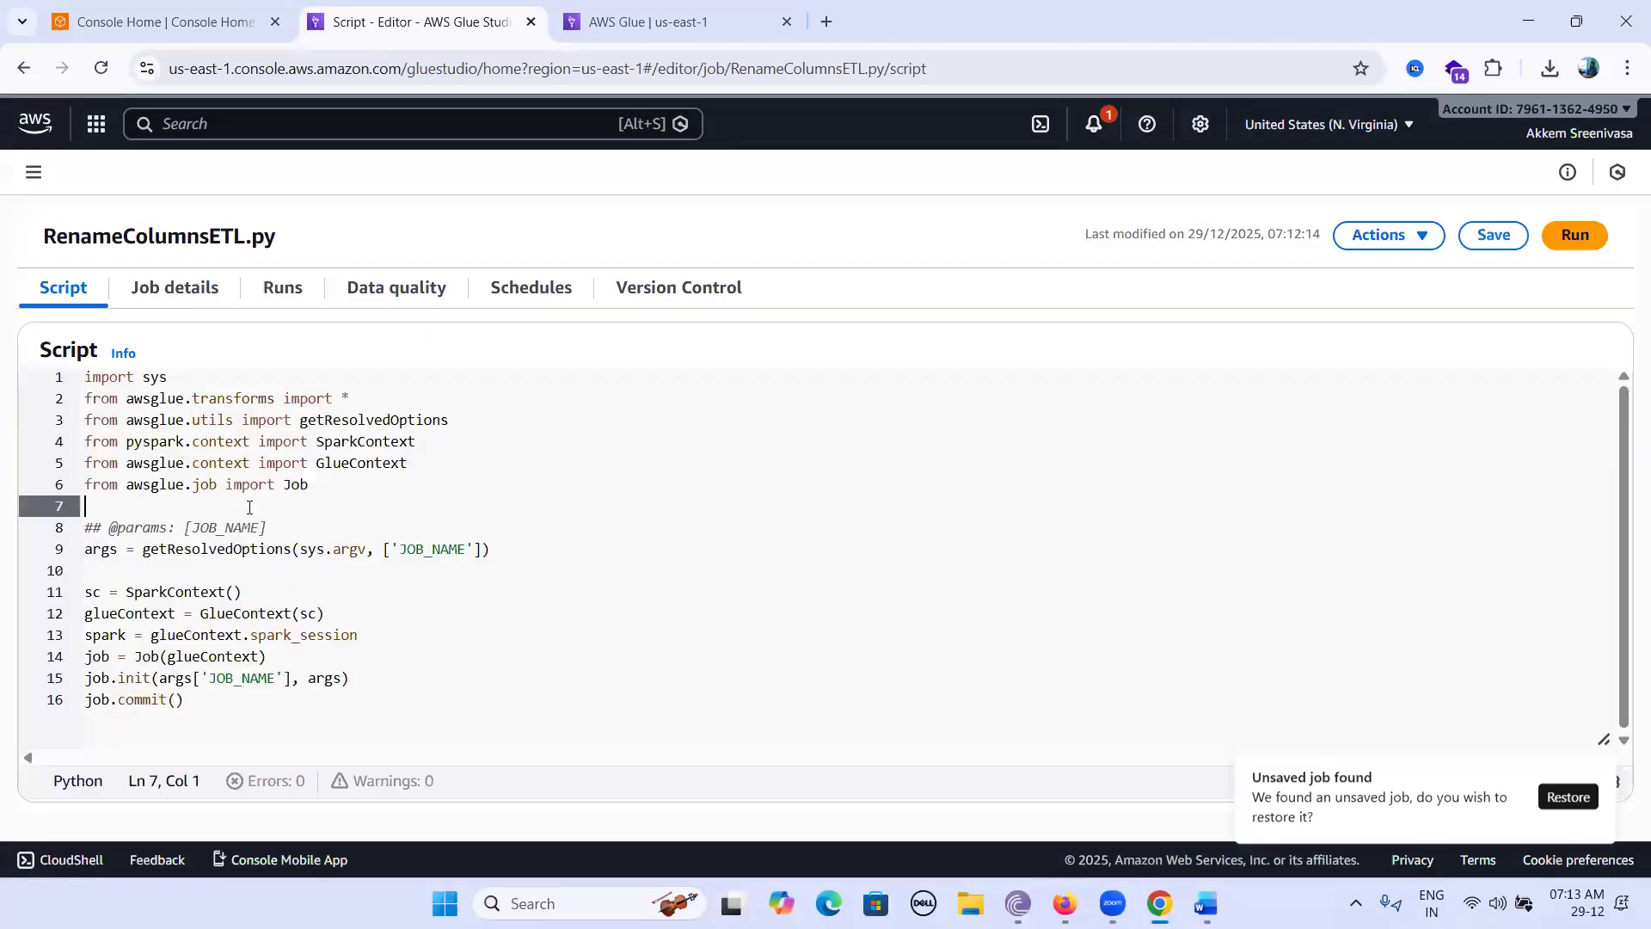
pyautogui.hotkey('ctrl', 'a')
pyautogui.press('Delete')
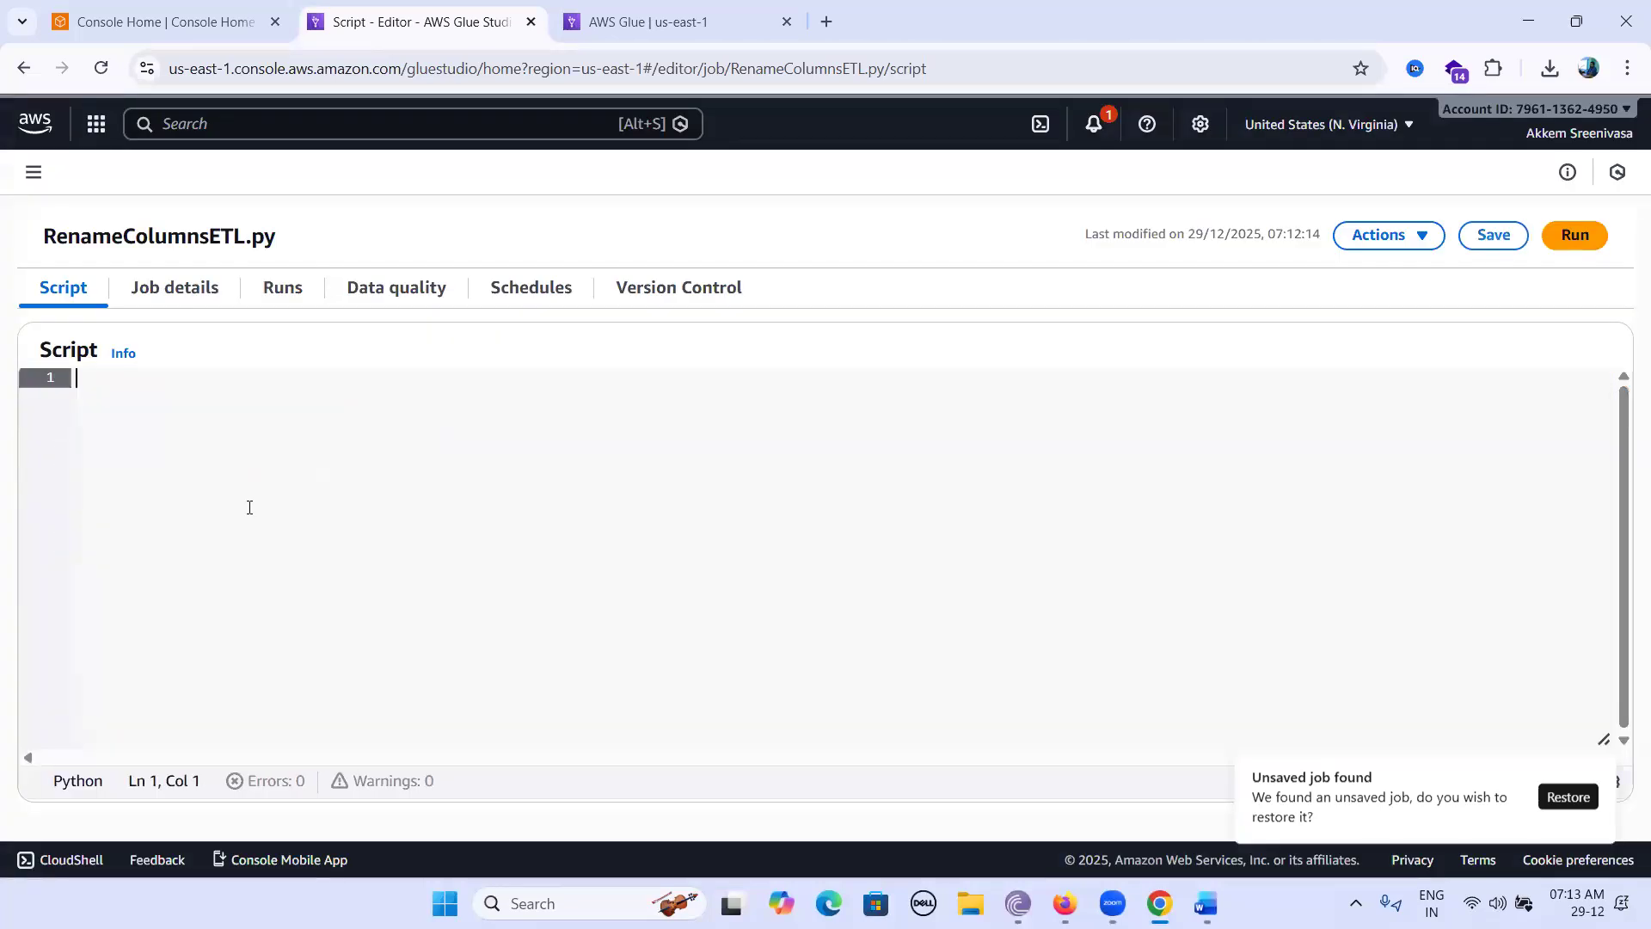
pyautogui.hotkey('ctrl', 'v')
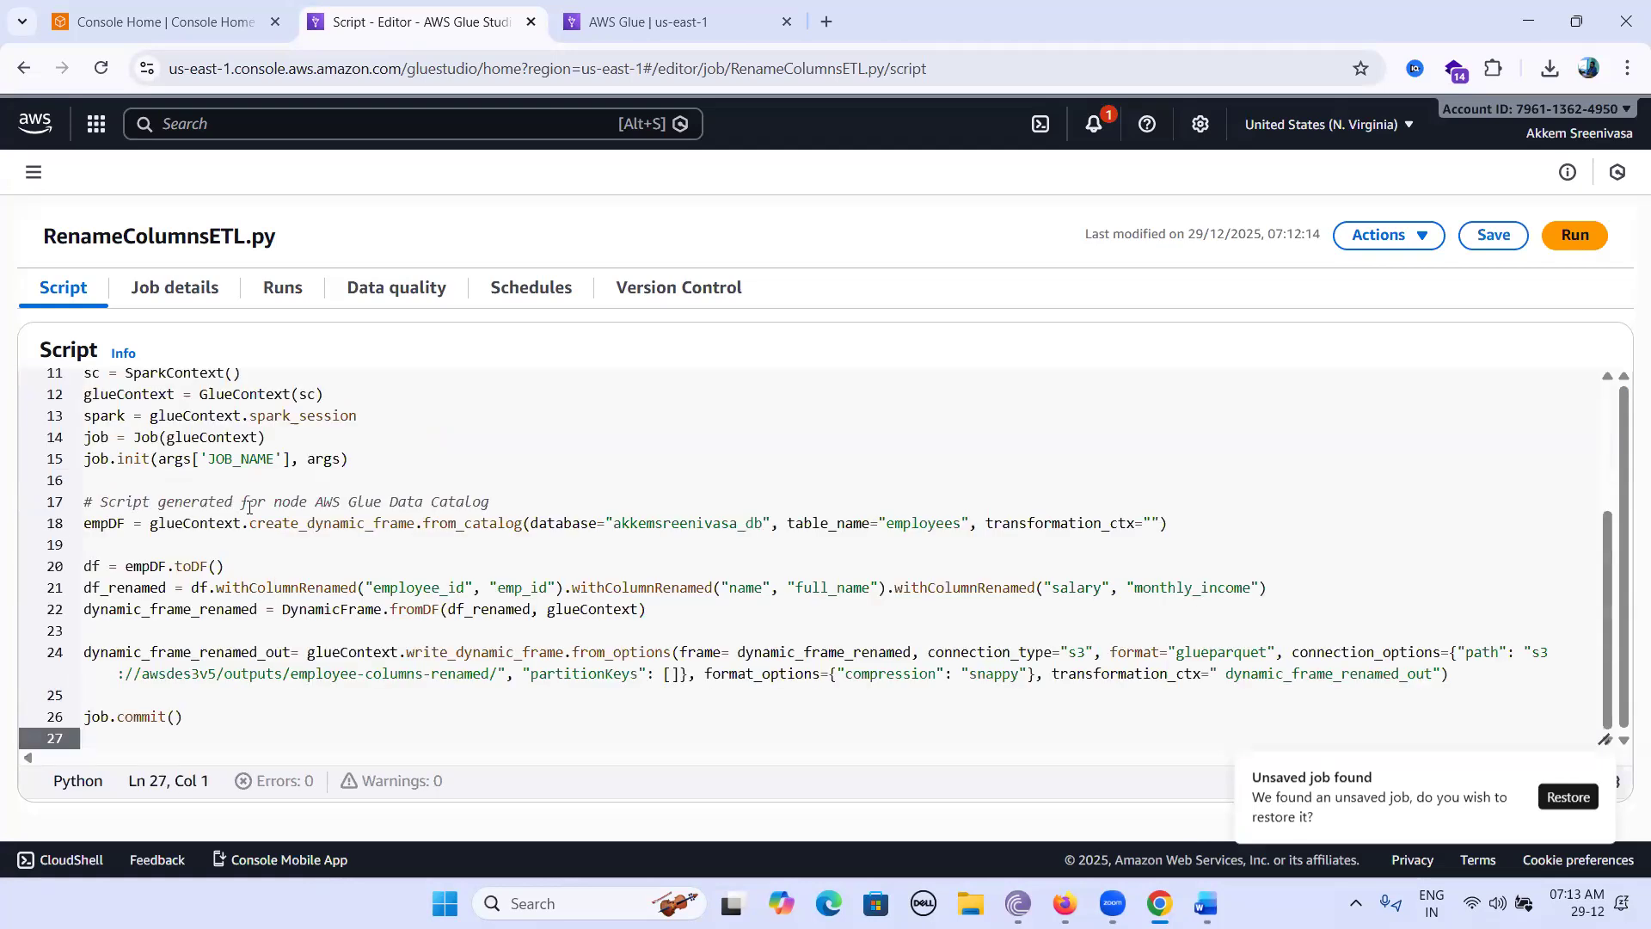
# Step: Review the pasted script's import lines and the empDF line that reads the employees table from the Data Catalog
pyautogui.scroll(3, 422, 475)
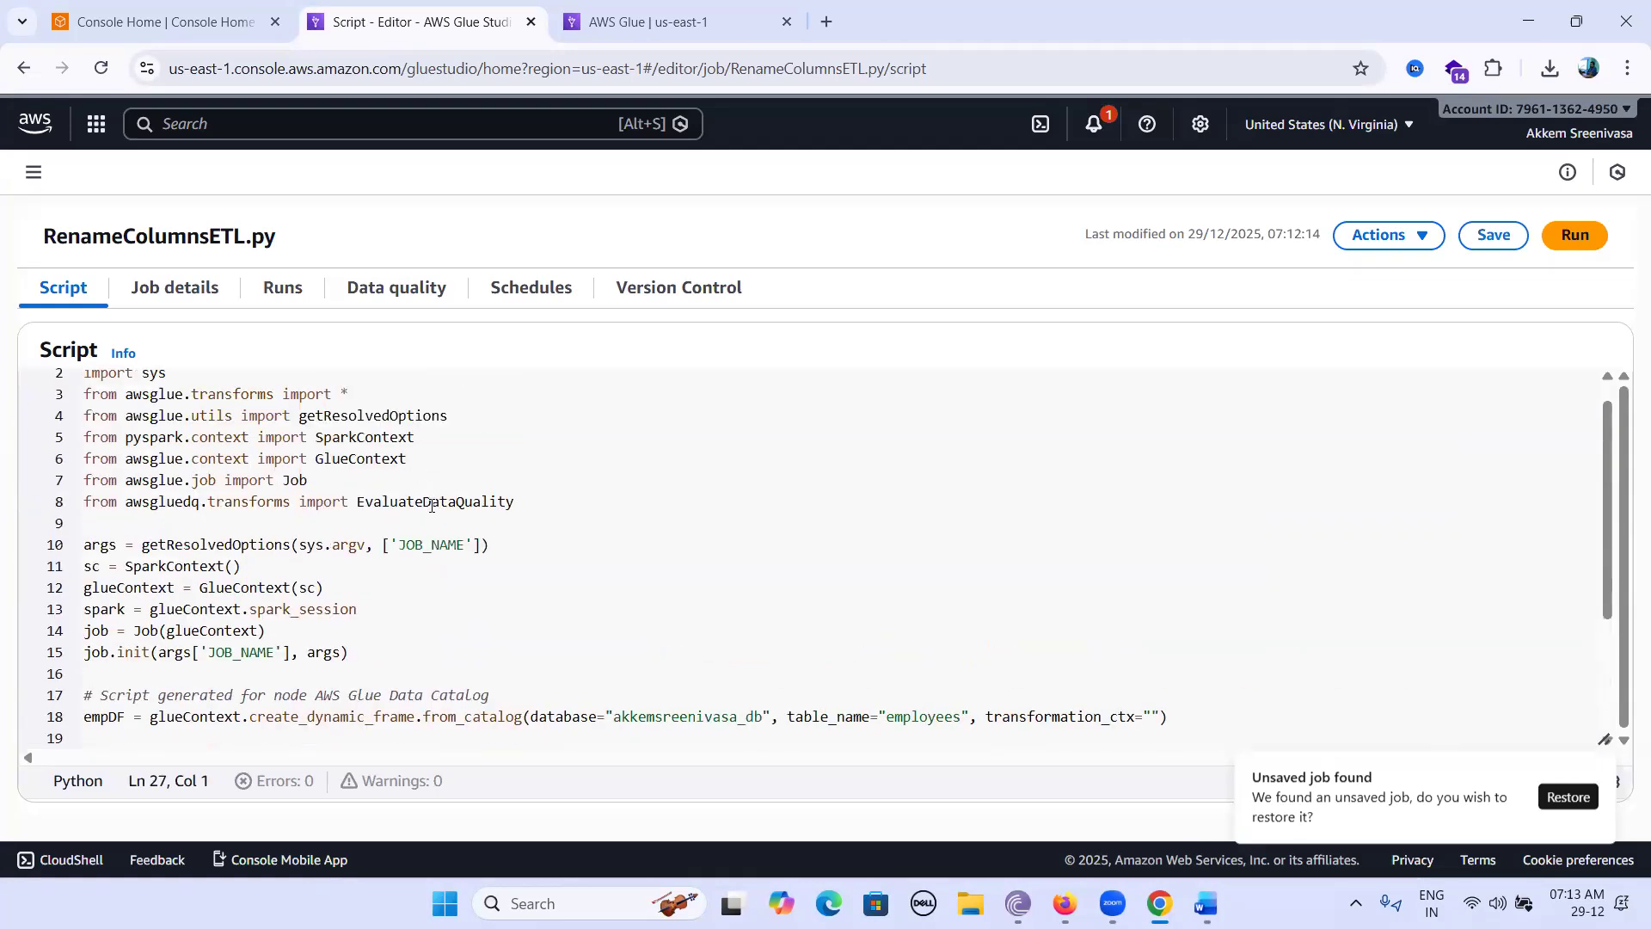
pyautogui.moveTo(453, 477); pyautogui.dragTo(125, 374)
pyautogui.moveTo(524, 507); pyautogui.dragTo(108, 377)
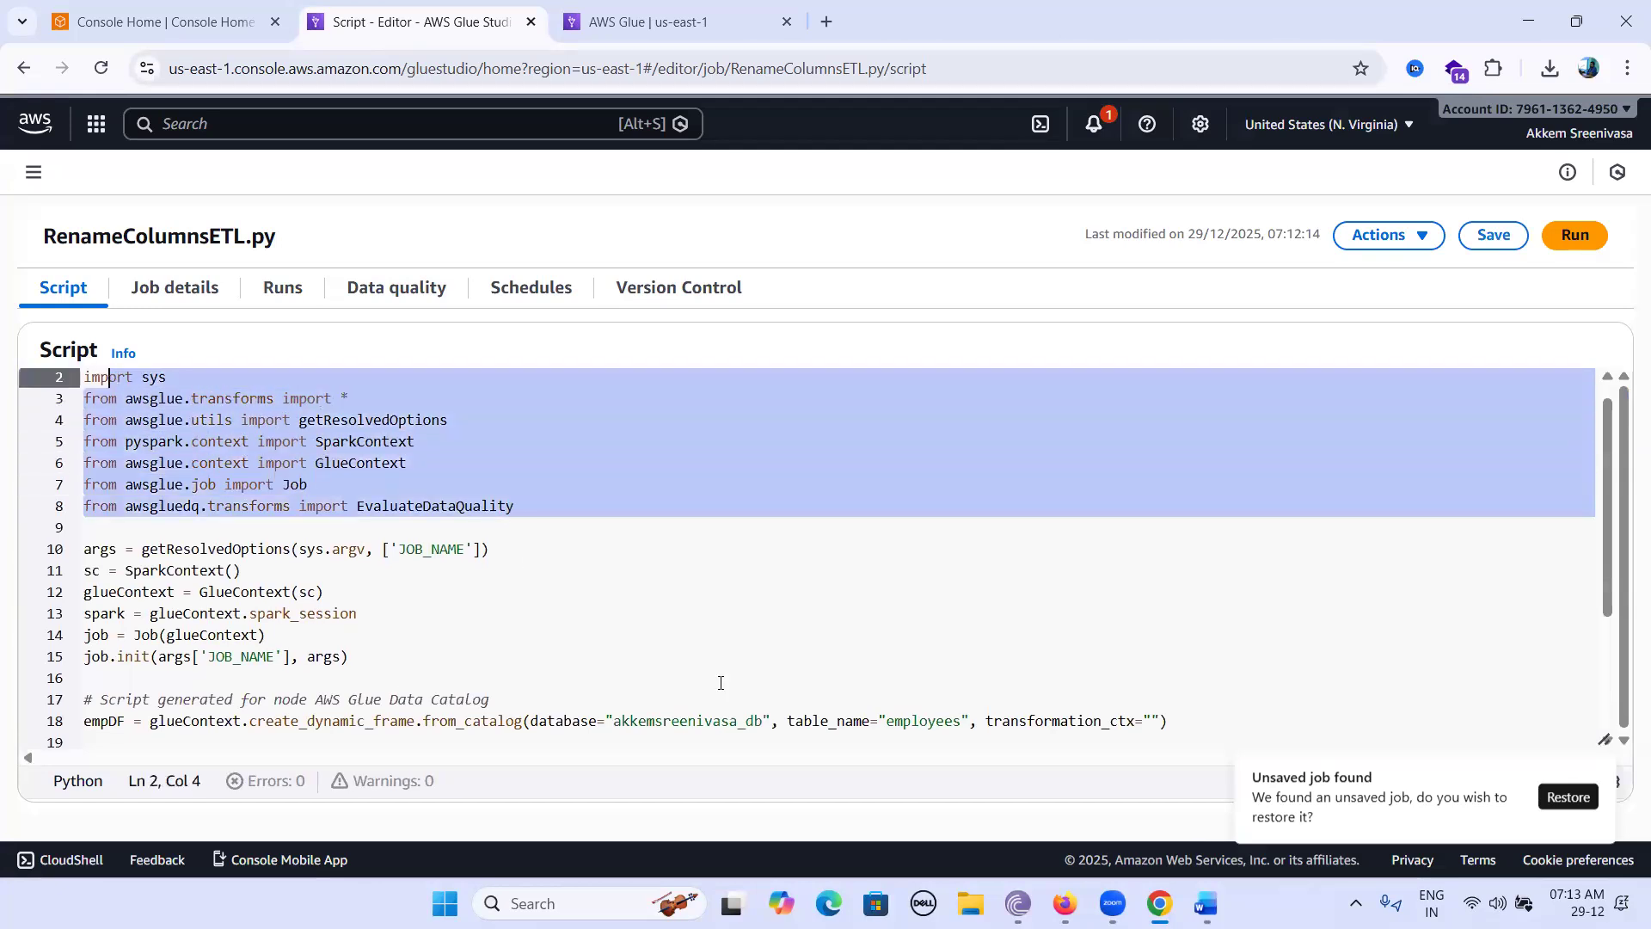
pyautogui.scroll(-3, 721, 682)
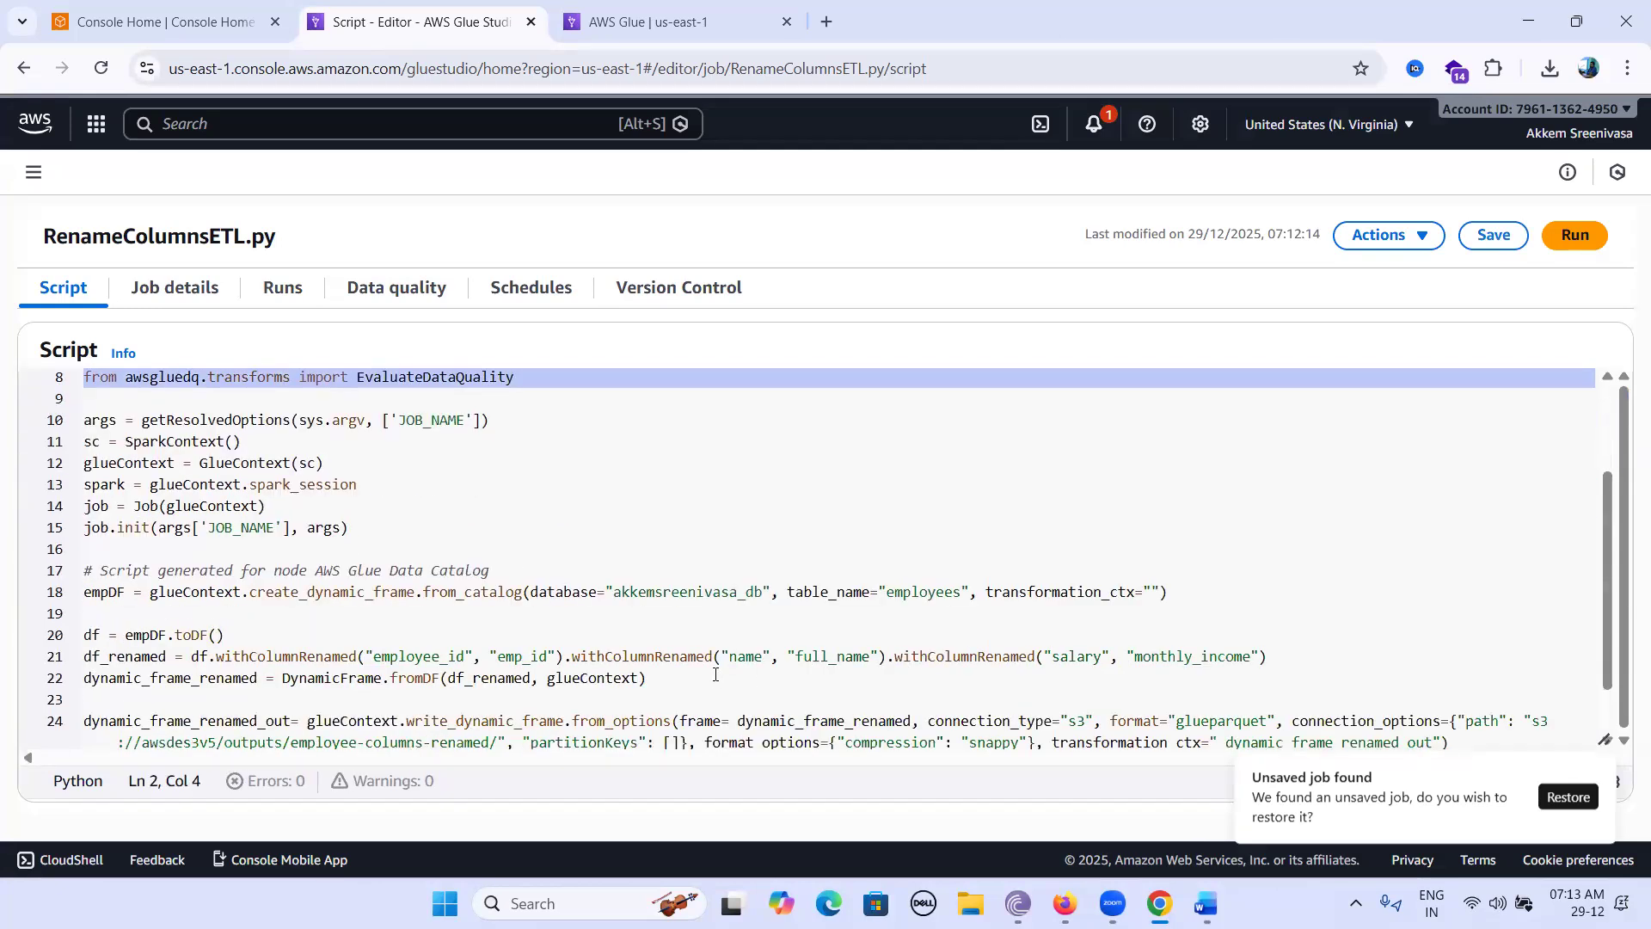
pyautogui.click(84, 592)
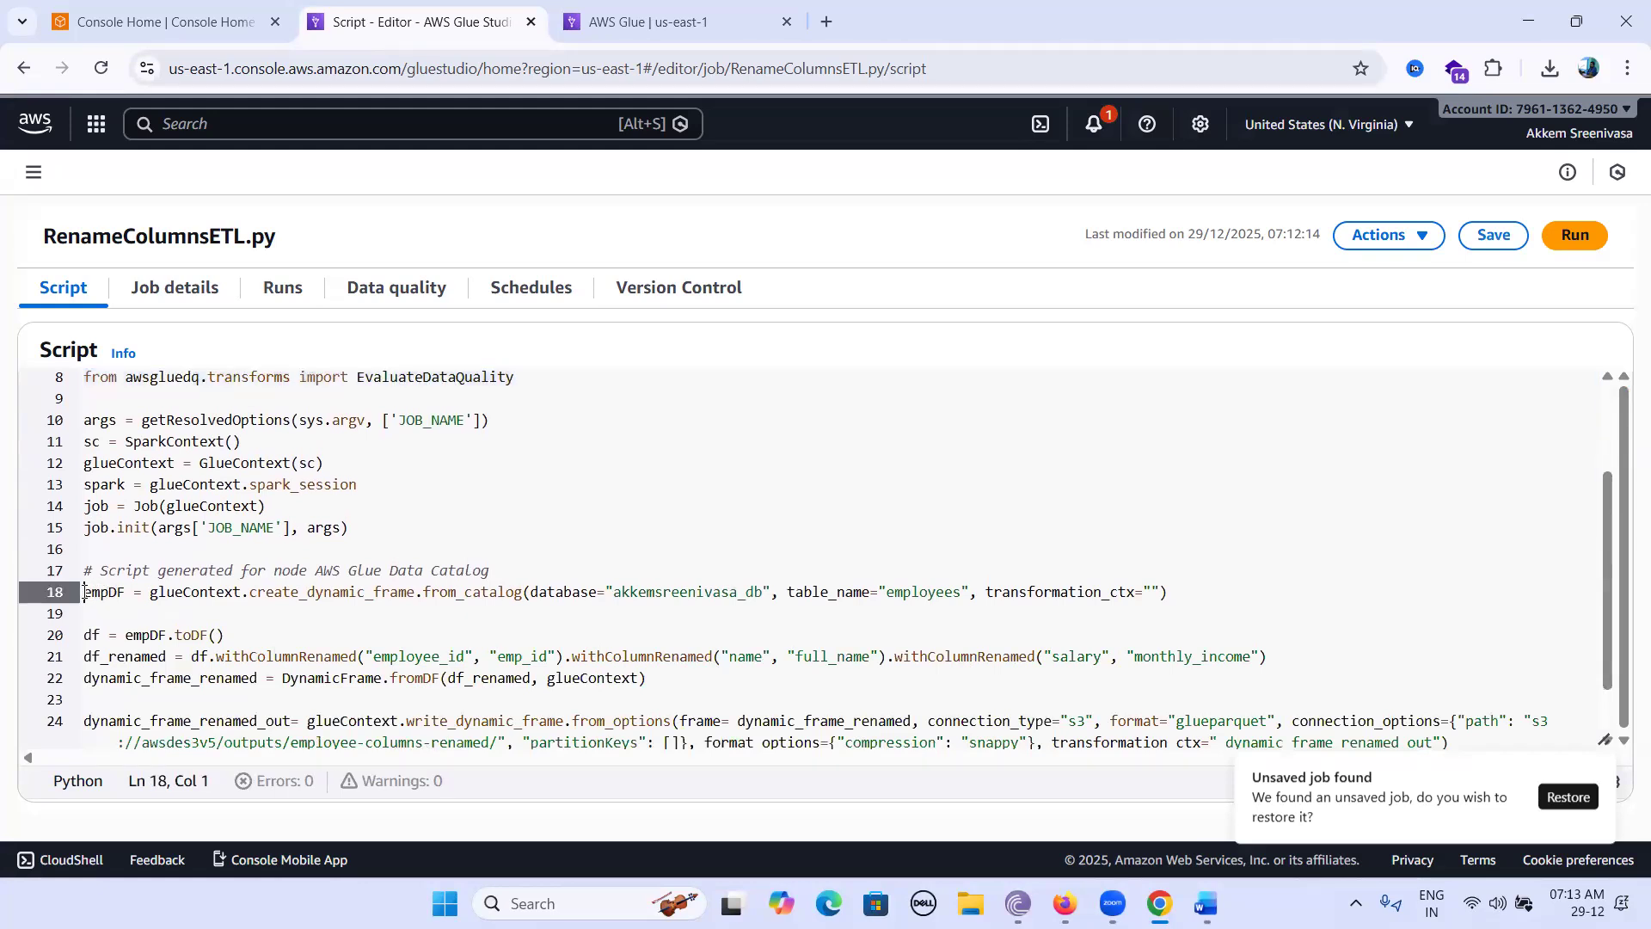
pyautogui.moveTo(150, 592); pyautogui.dragTo(502, 602)
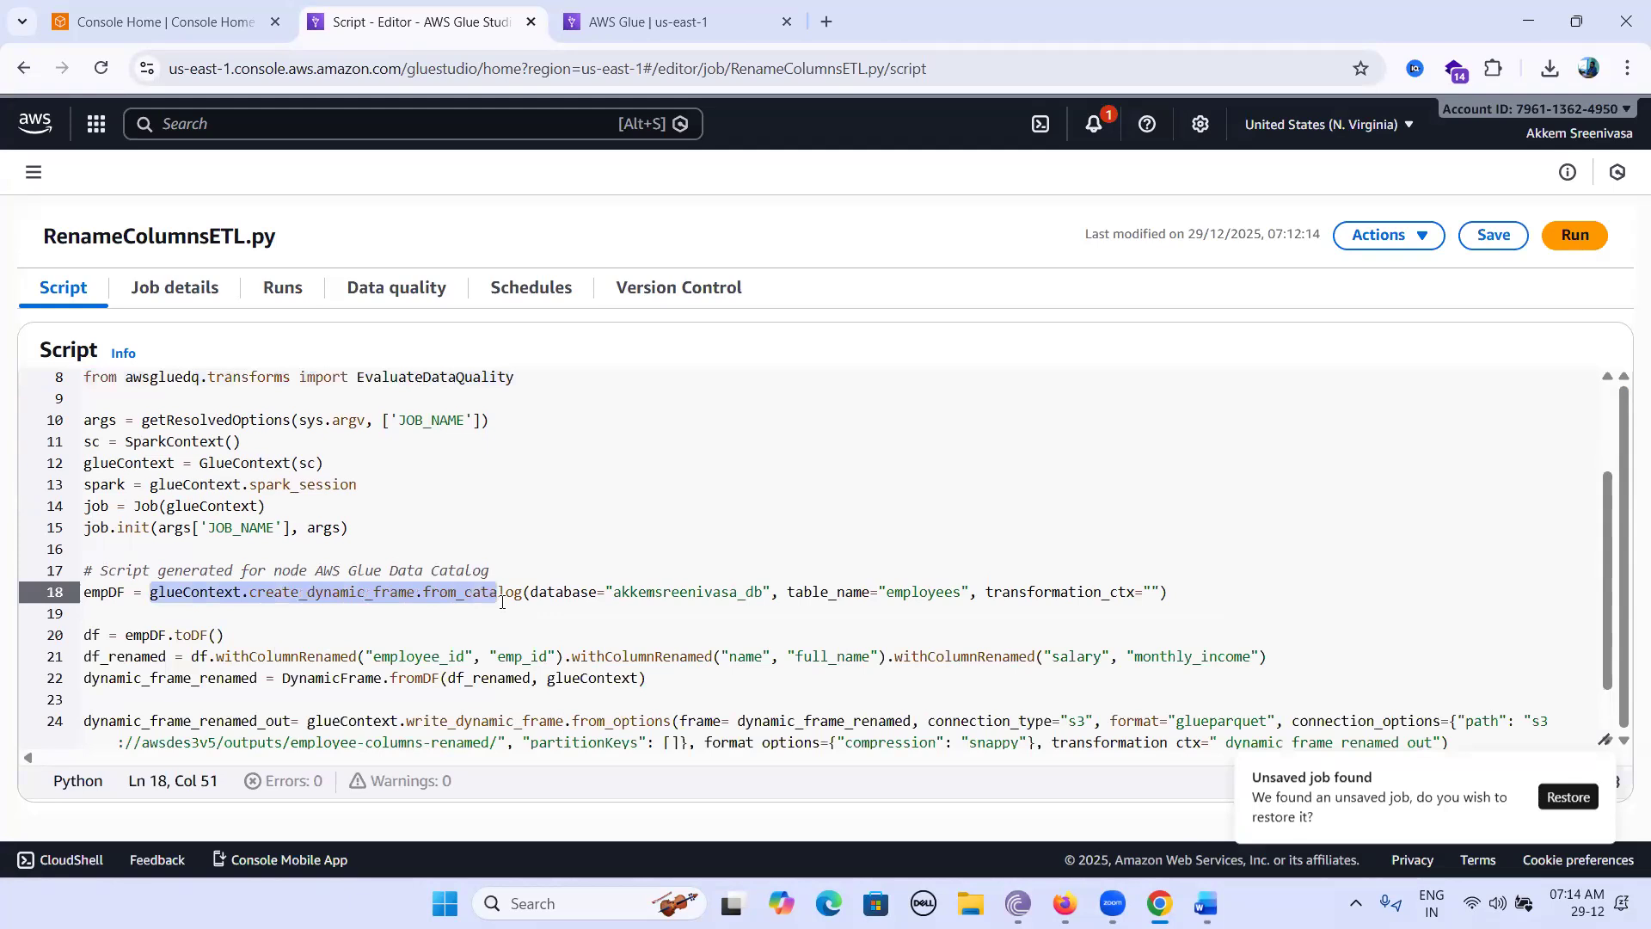
pyautogui.click(572, 594)
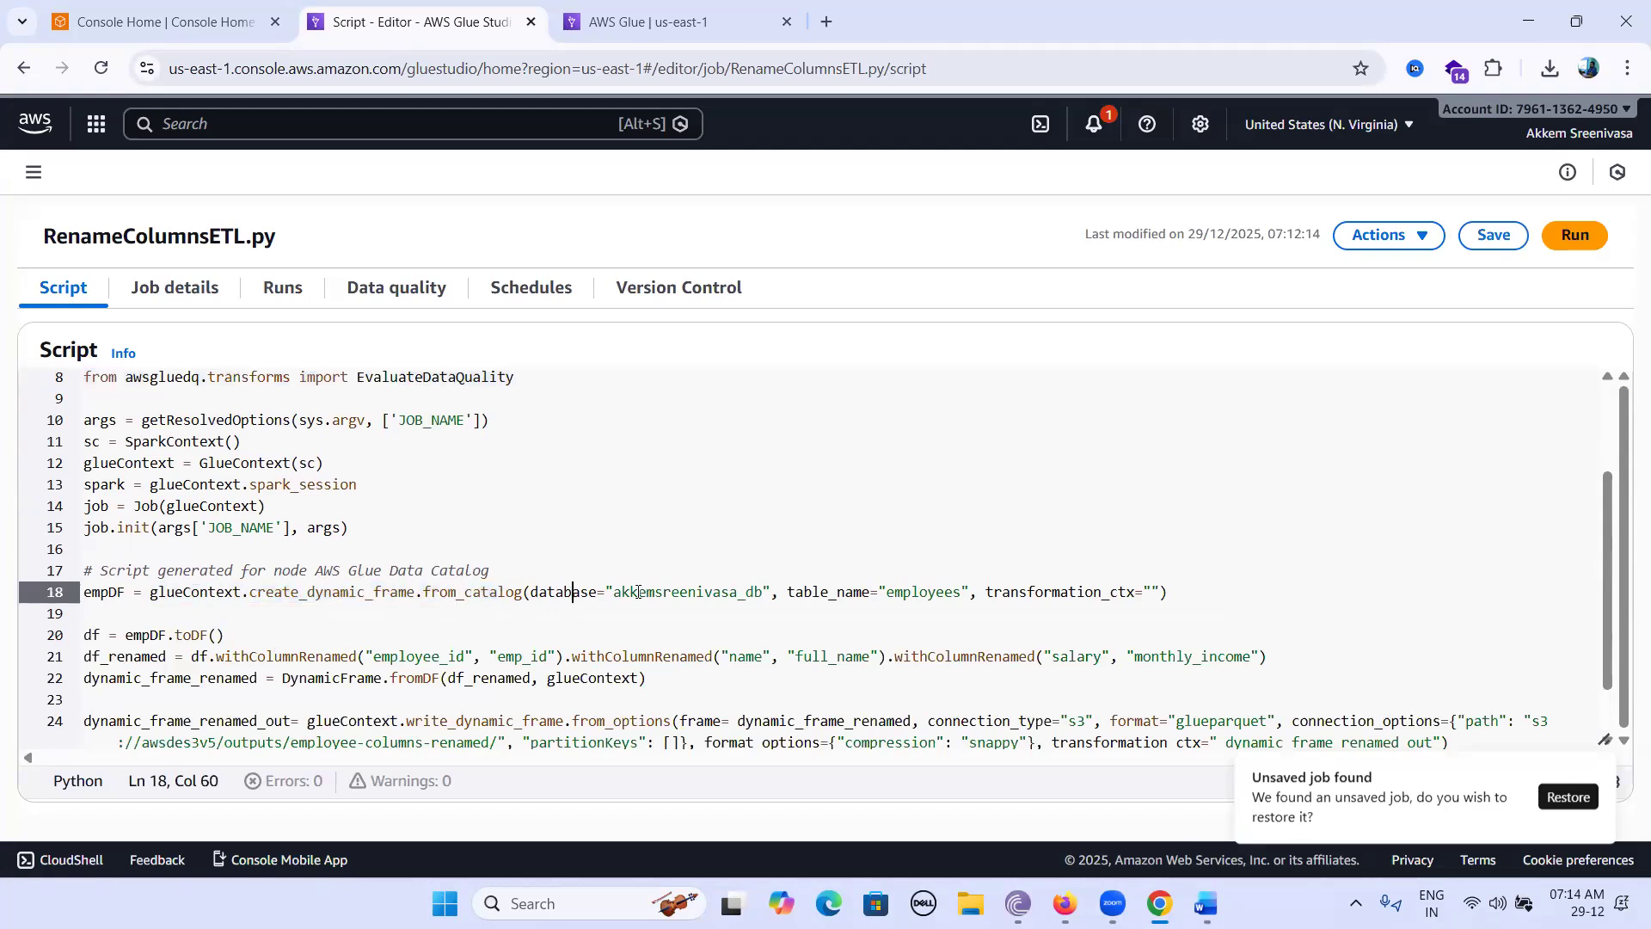
pyautogui.moveTo(614, 591); pyautogui.dragTo(762, 593)
pyautogui.click(811, 593)
pyautogui.click(934, 594)
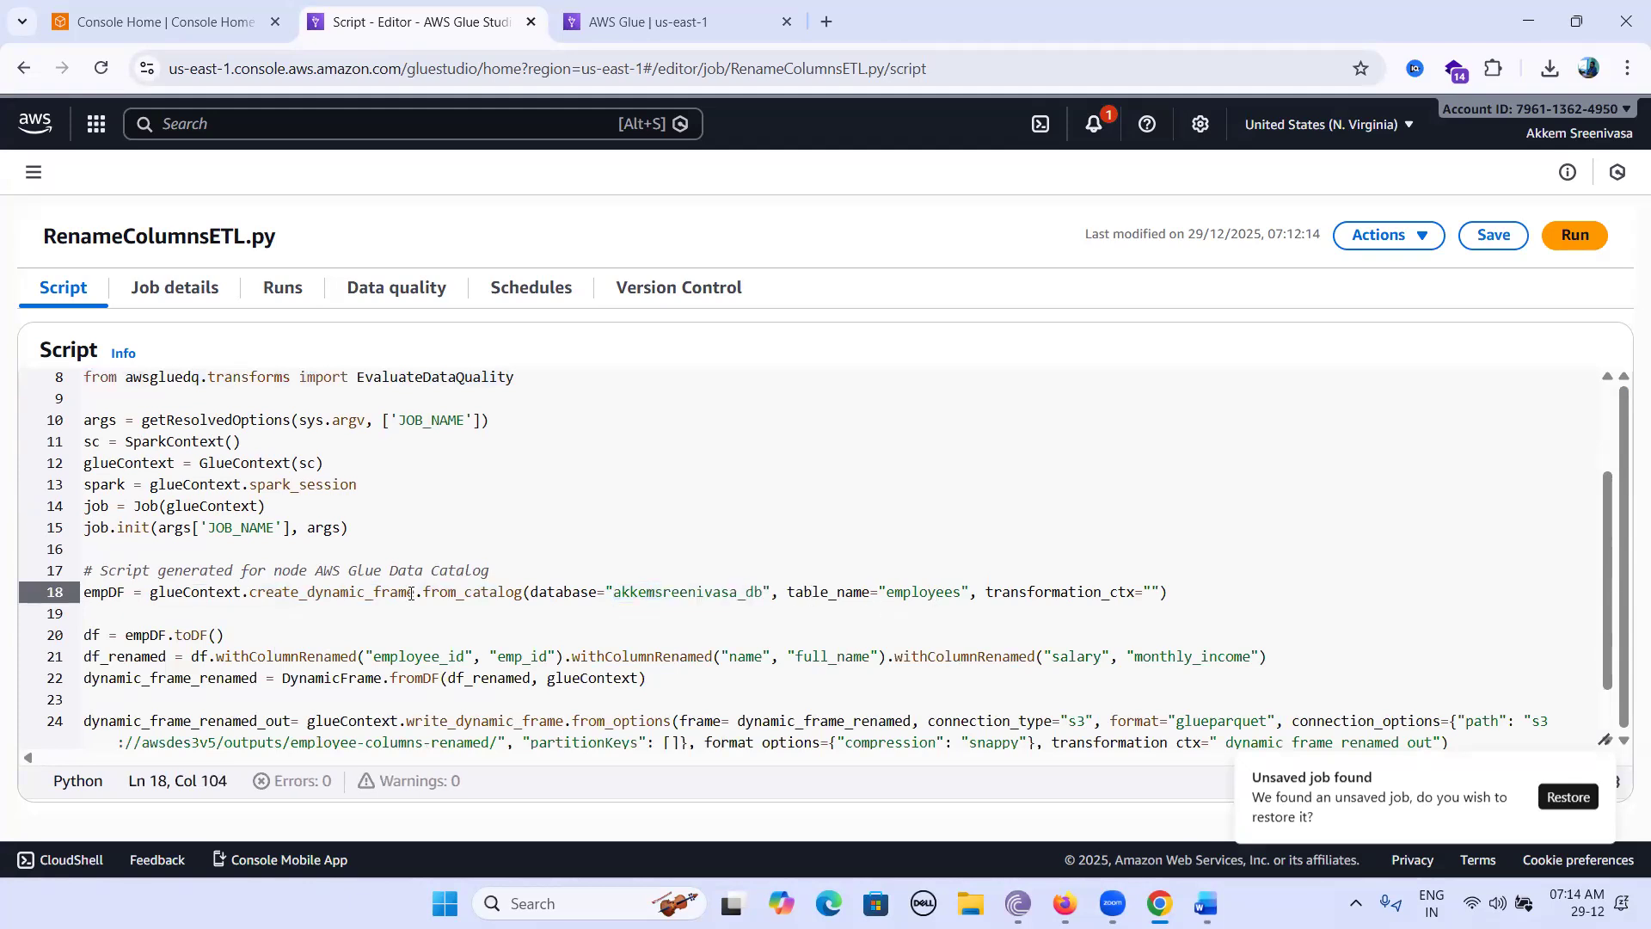
pyautogui.click(87, 591)
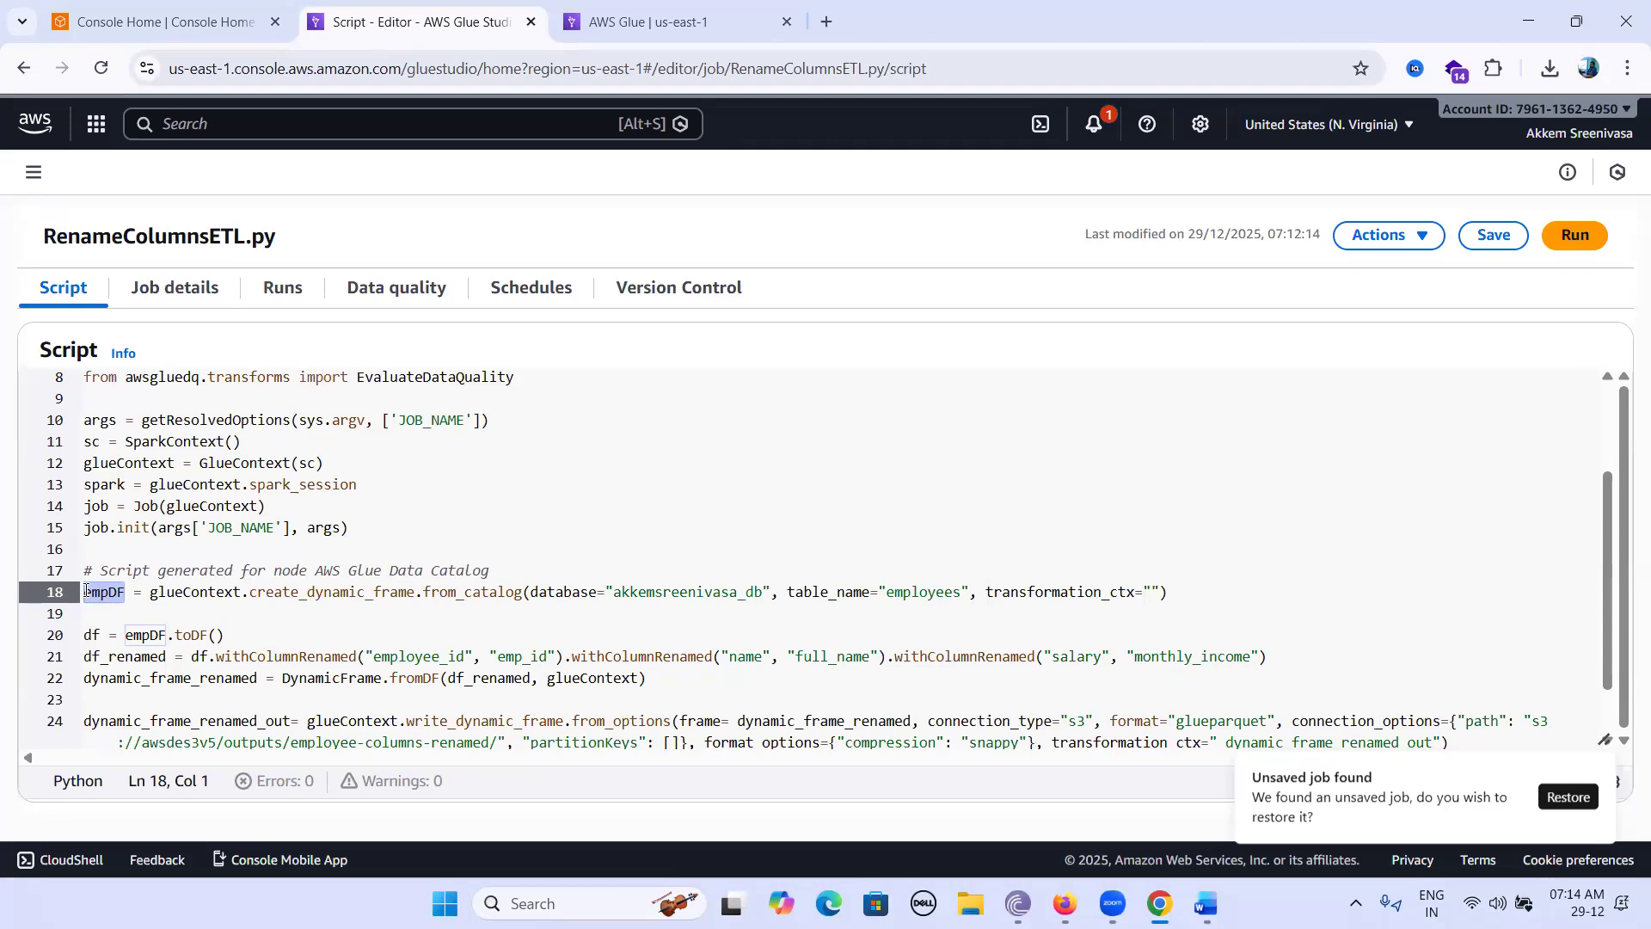
# Step: Examine how the script converts empDF with toDF() and renames employee_id to emp_id using withColumnRenamed
pyautogui.scroll(-1, 158, 576)
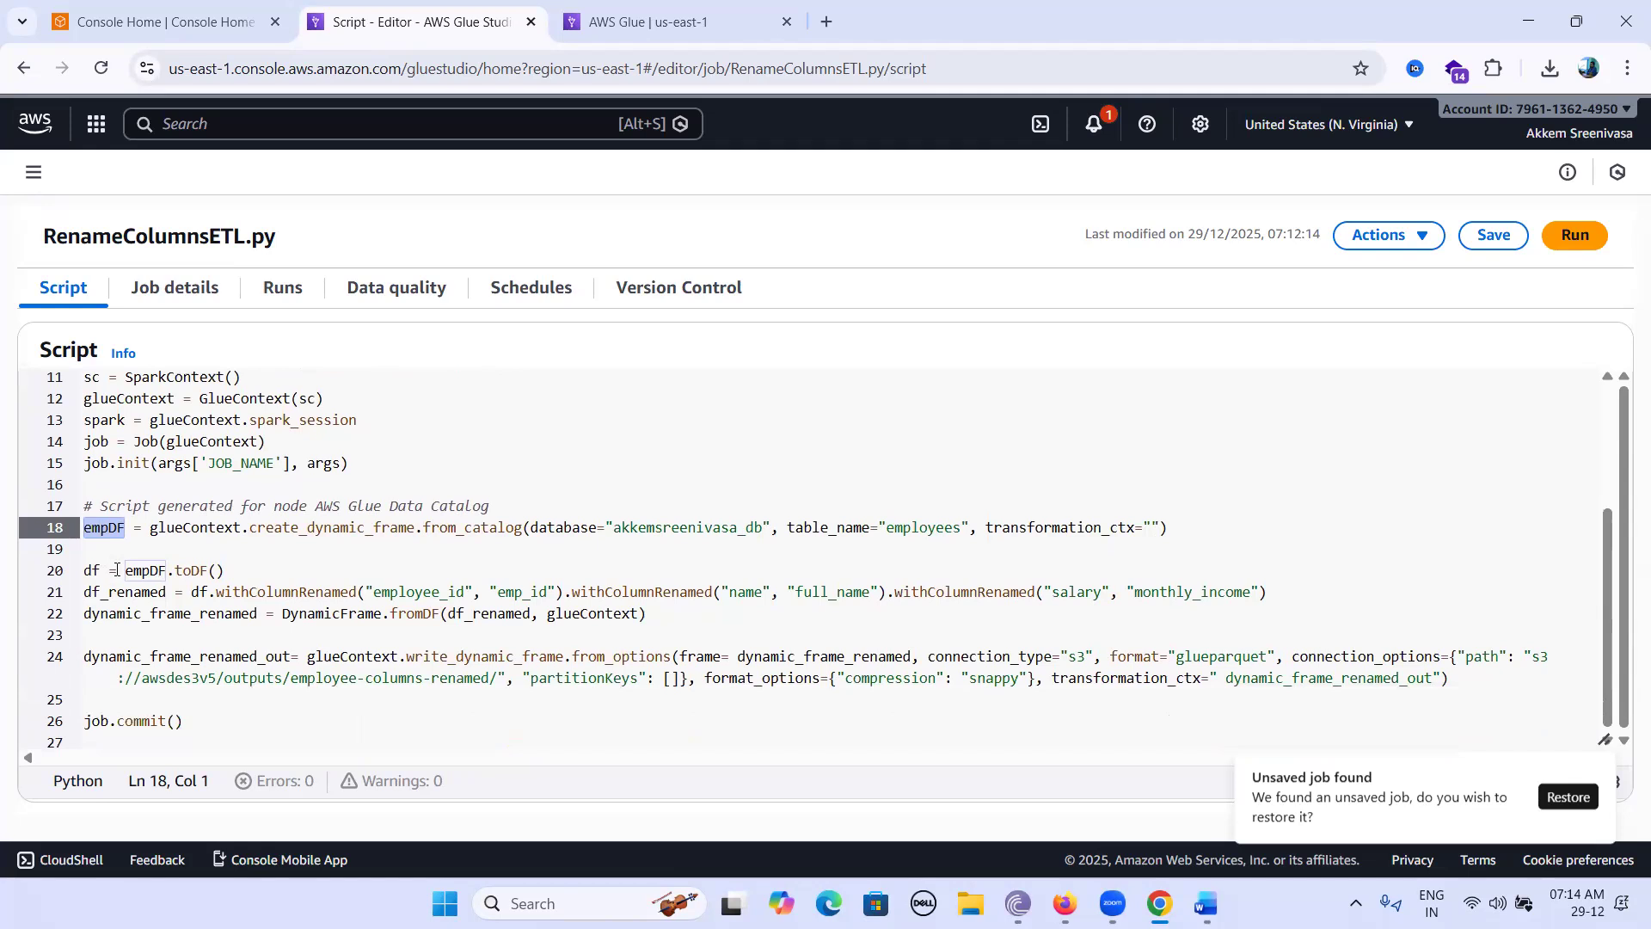
pyautogui.moveTo(124, 570); pyautogui.dragTo(224, 585)
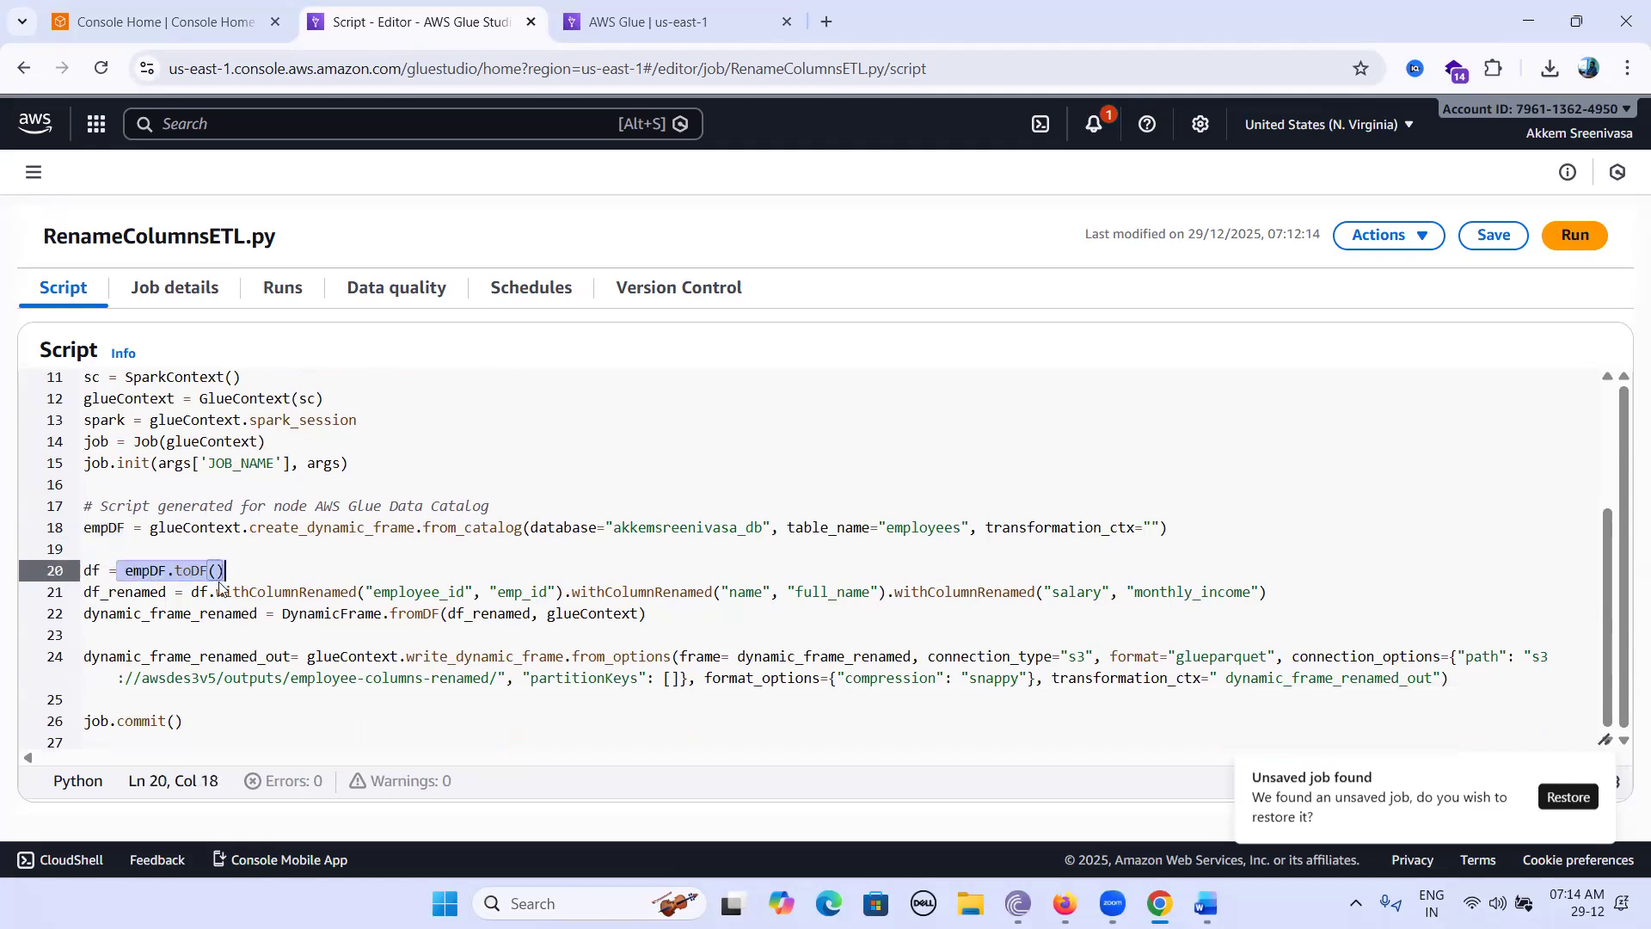
pyautogui.click(83, 570)
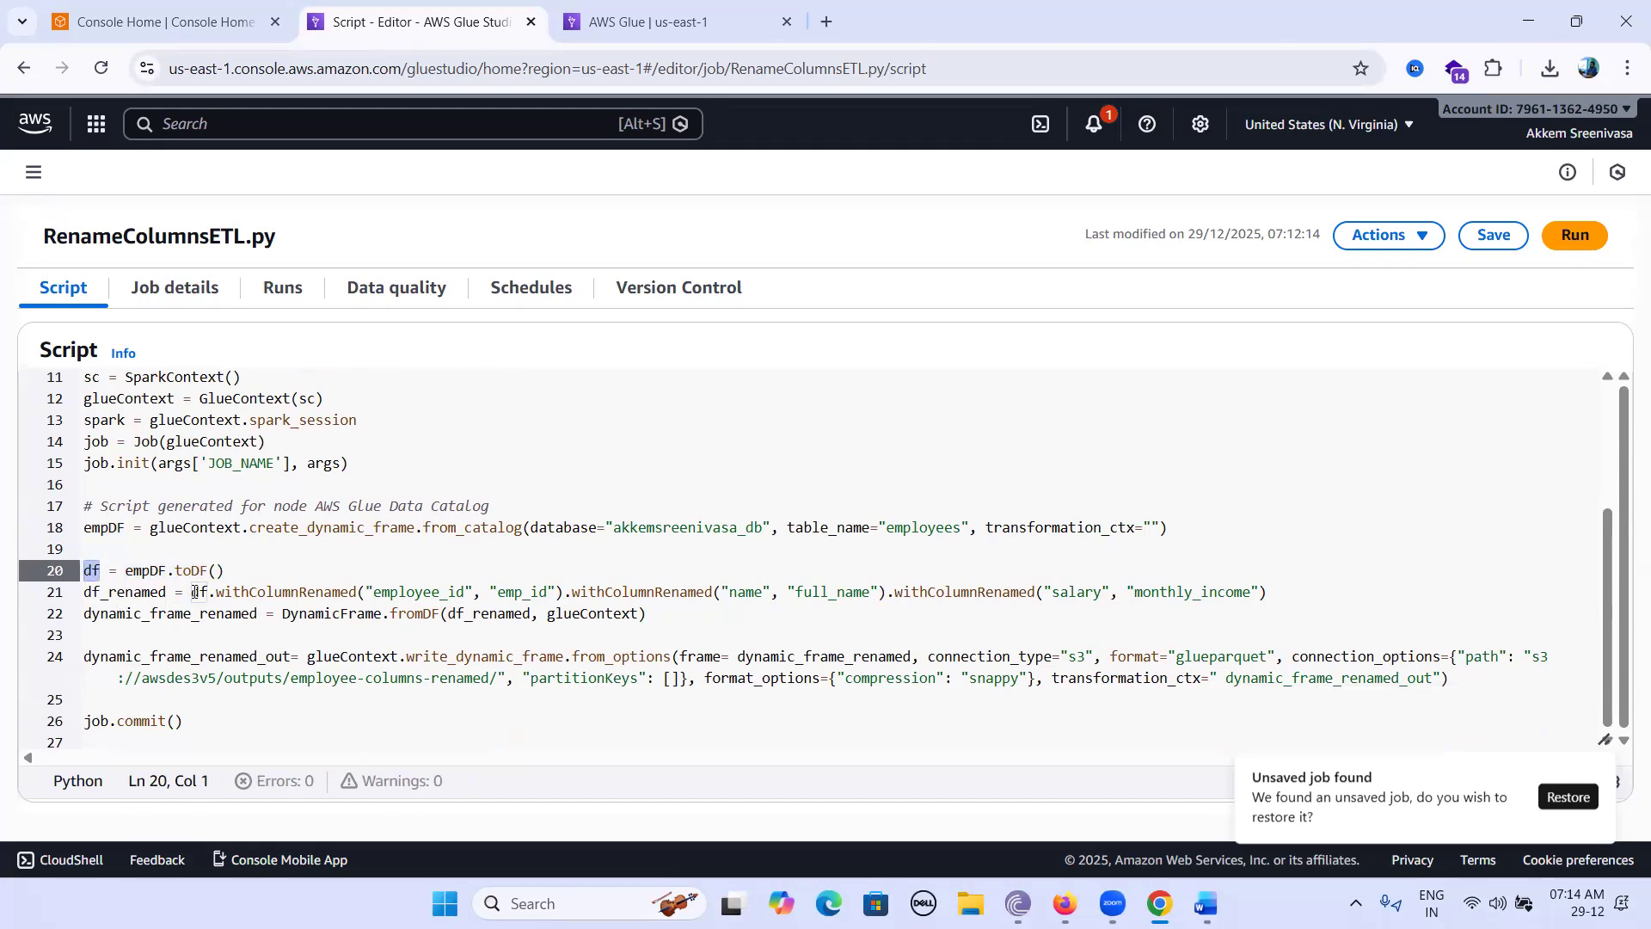
pyautogui.moveTo(193, 590); pyautogui.dragTo(351, 593)
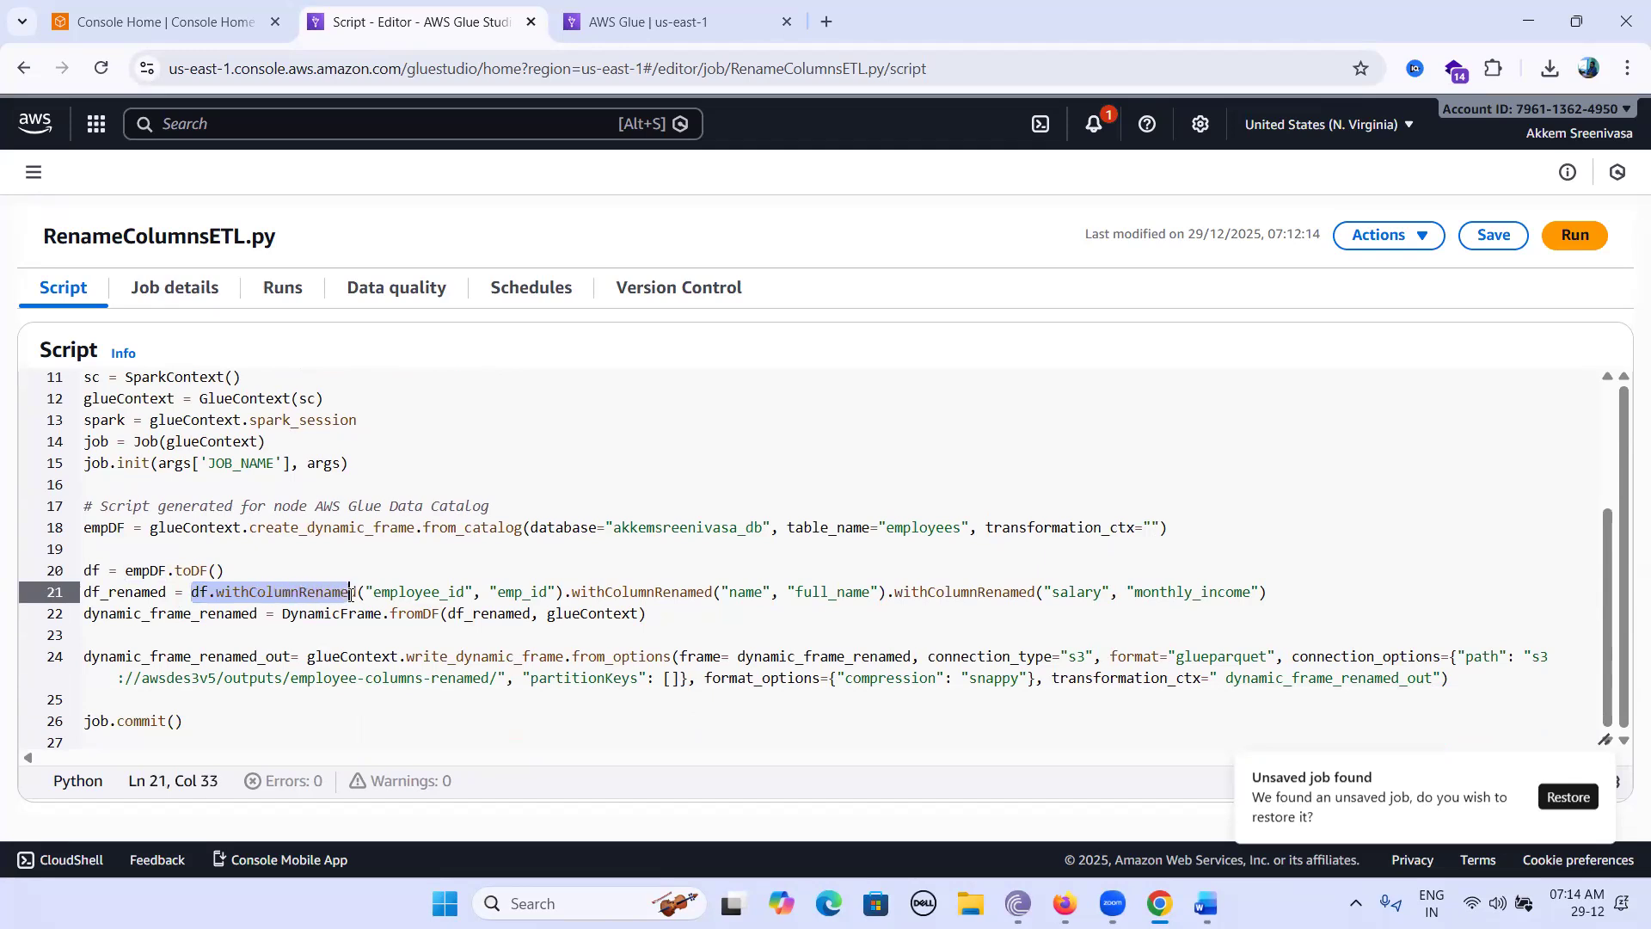
pyautogui.click(417, 592)
pyautogui.click(508, 592)
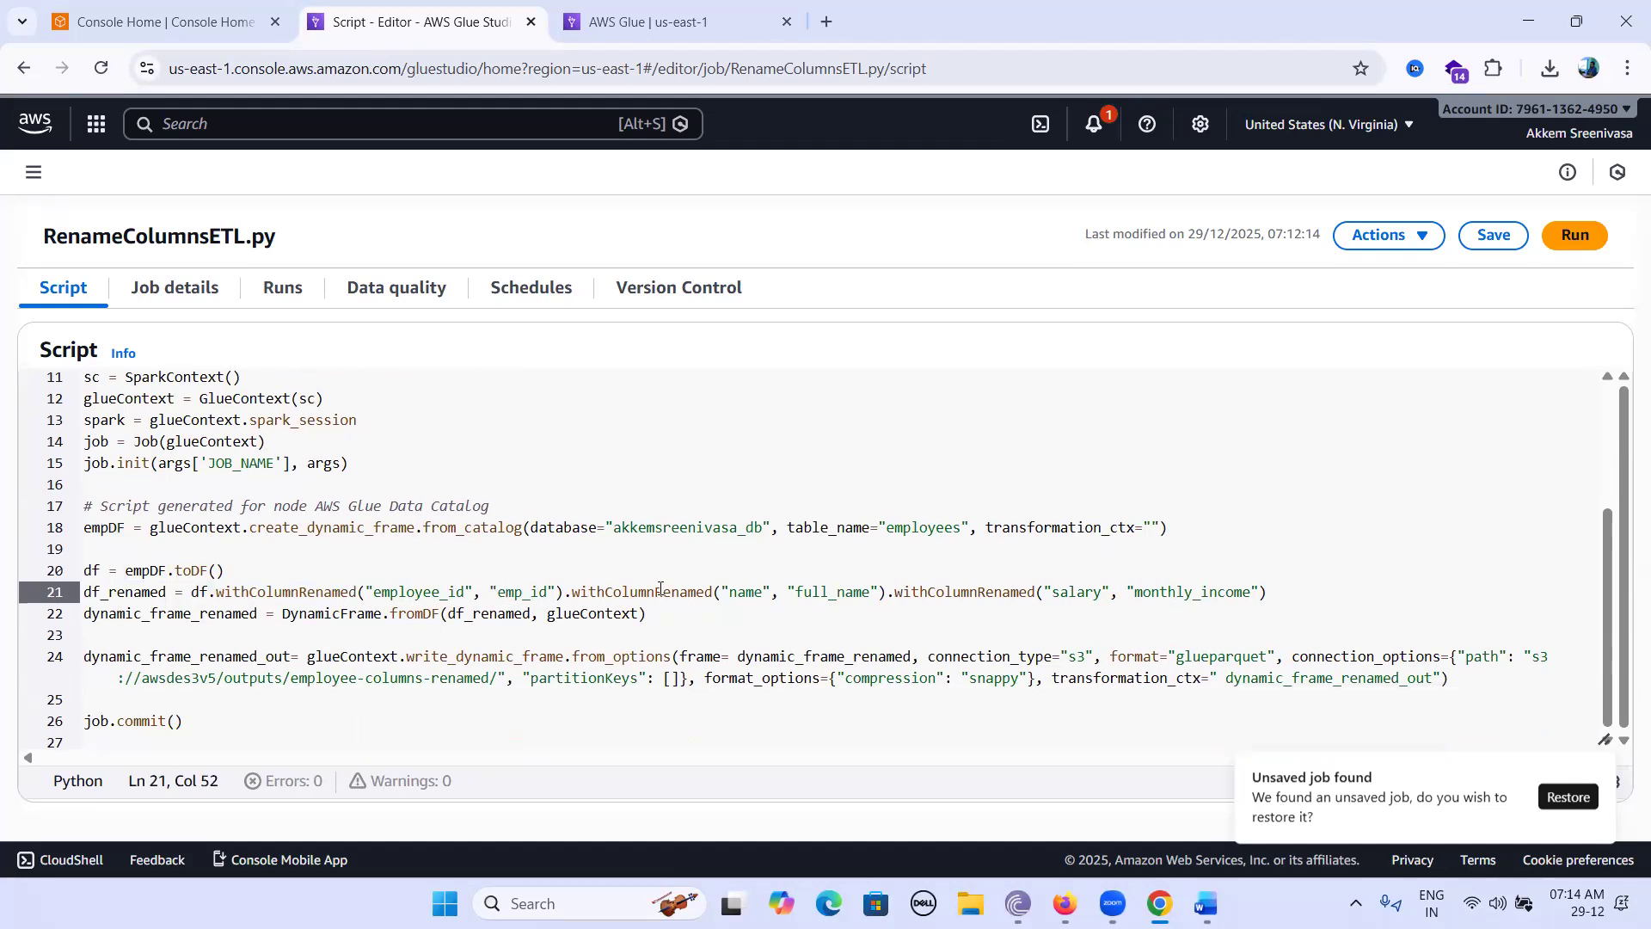
# Step: Review the withColumnRenamed calls that rename name to full_name and salary to monthly_income
pyautogui.click(753, 592)
pyautogui.click(935, 594)
pyautogui.click(1077, 593)
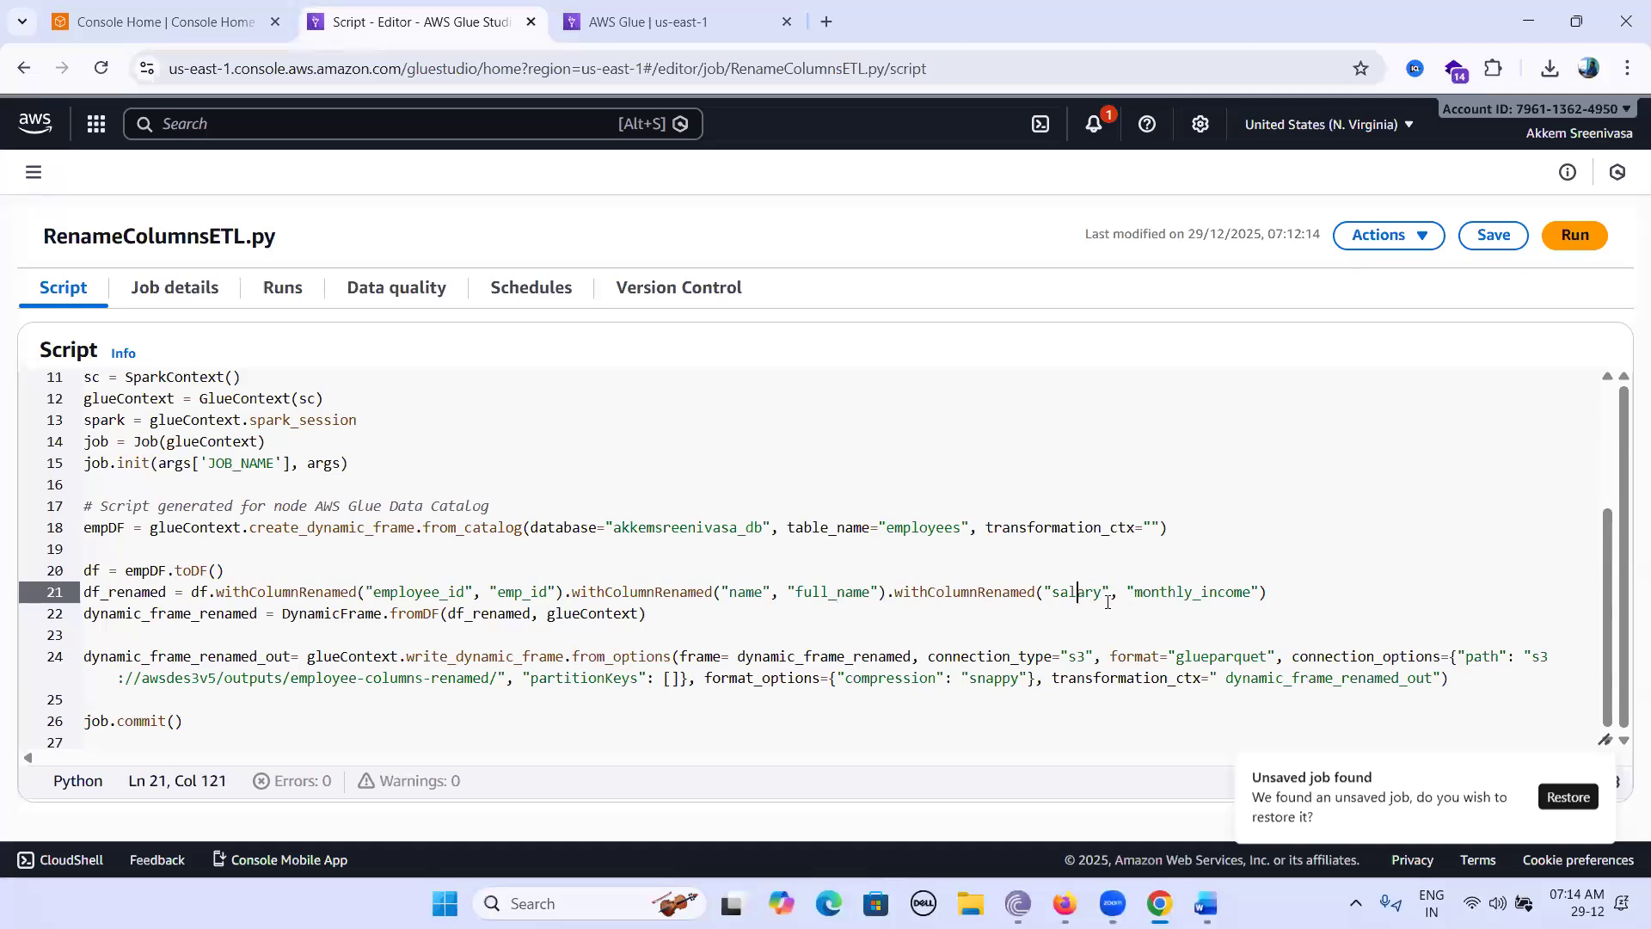
pyautogui.click(1204, 594)
pyautogui.scroll(-1, 786, 568)
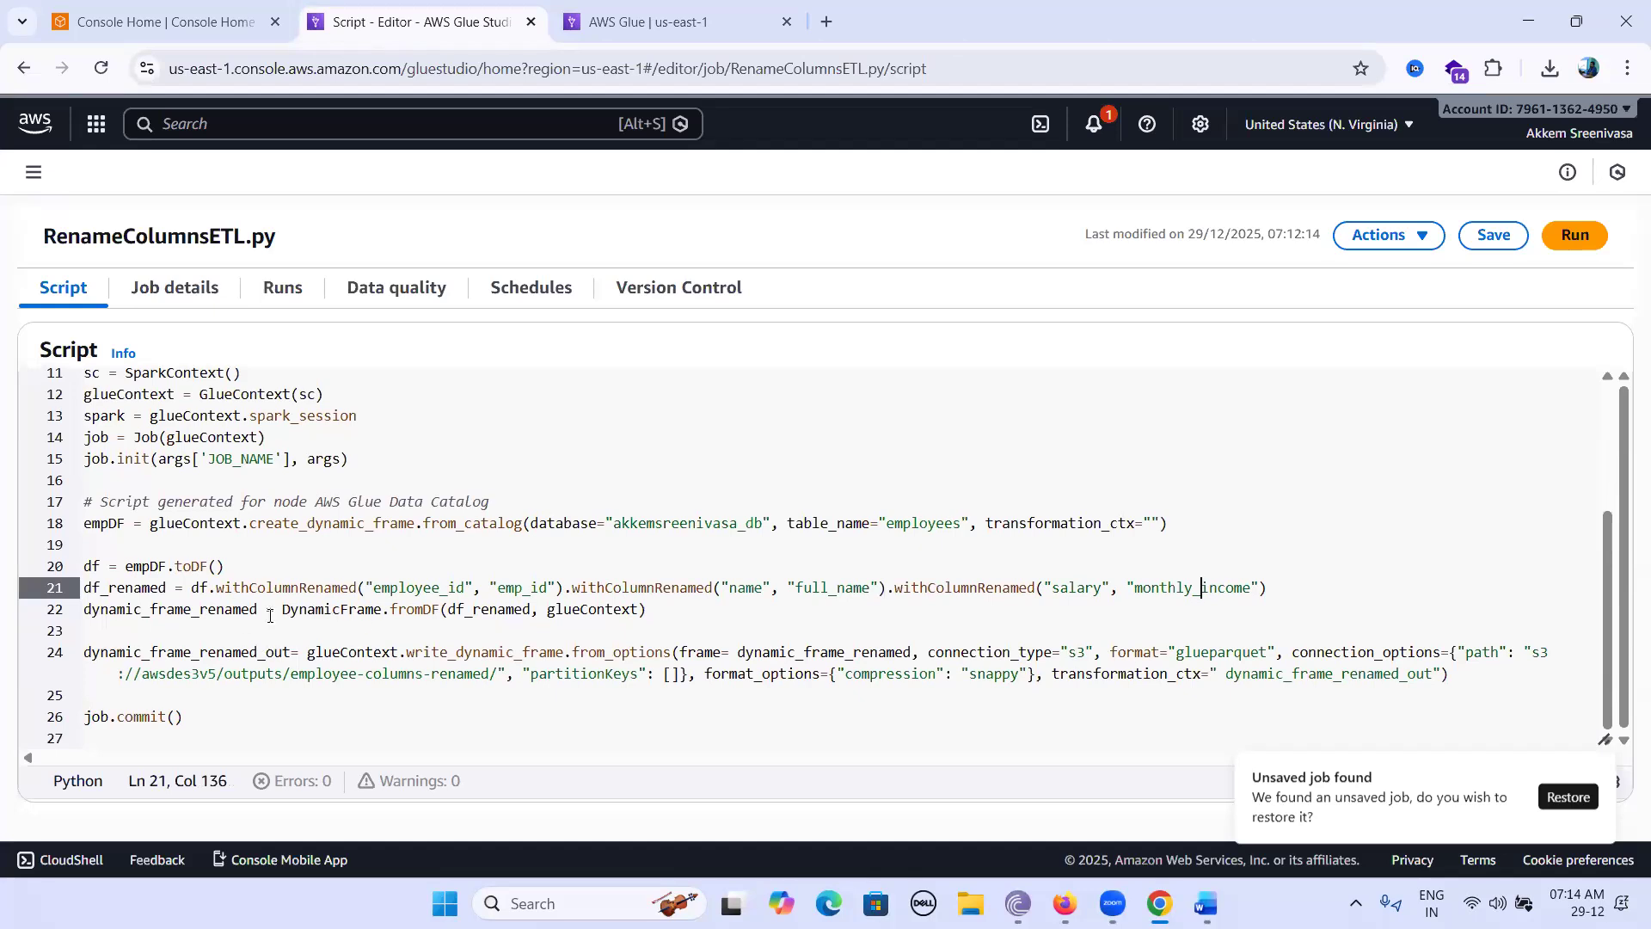
# Step: Examine the DynamicFrame.fromDF conversion and the write_dynamic_frame line with its S3 output path
pyautogui.moveTo(279, 612); pyautogui.dragTo(647, 613)
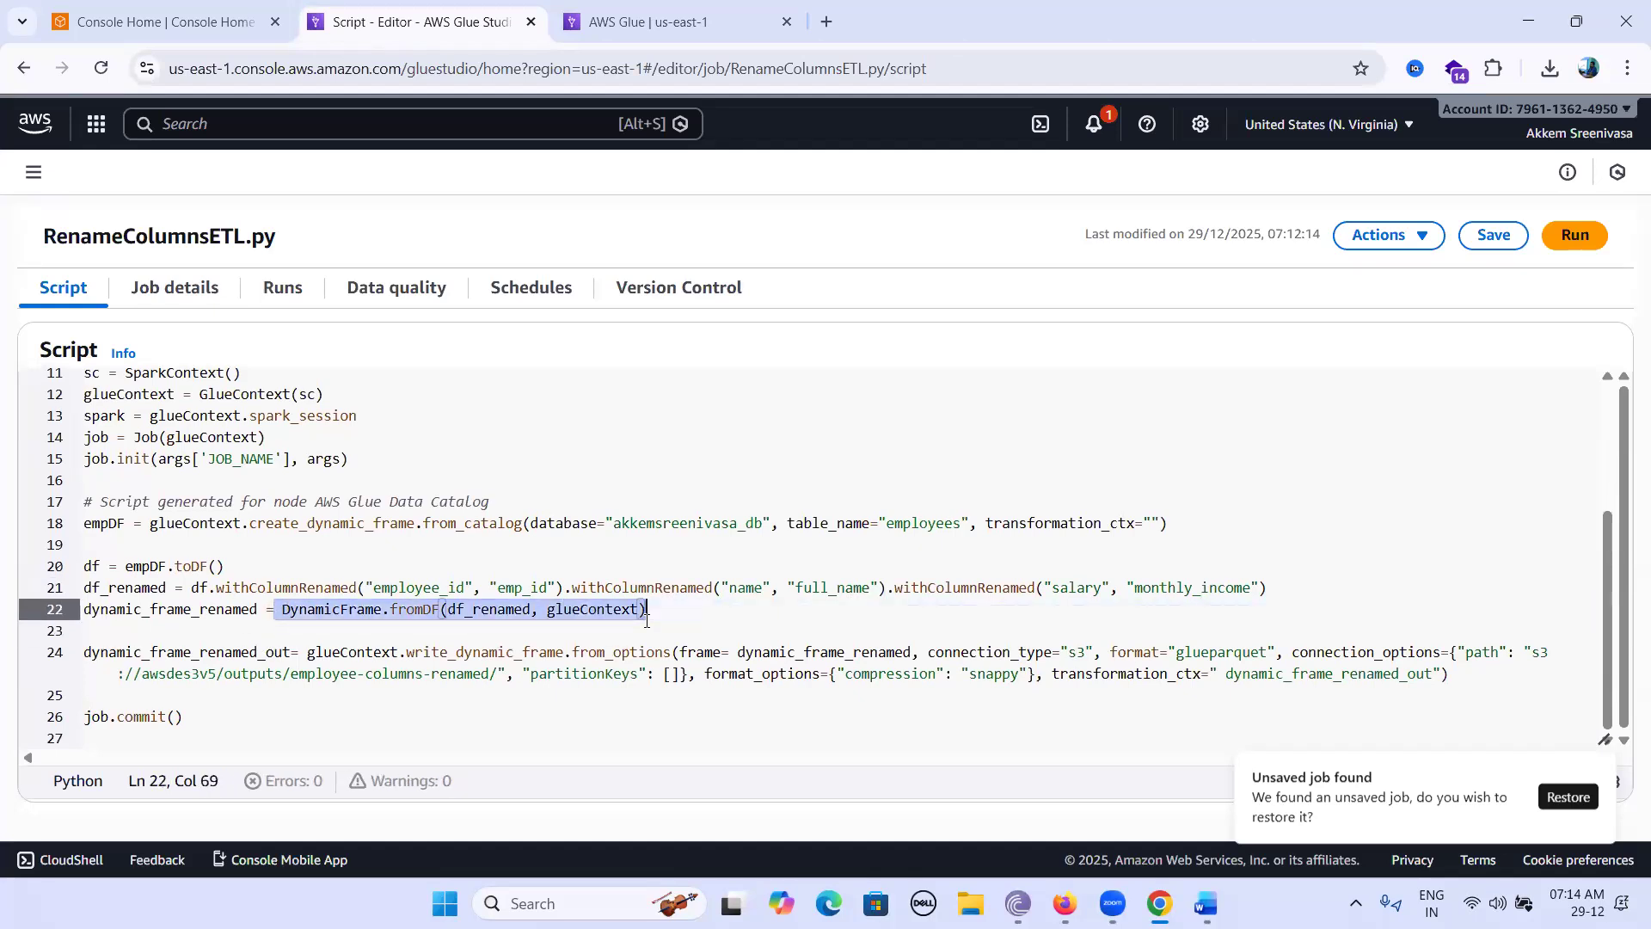
pyautogui.click(144, 608)
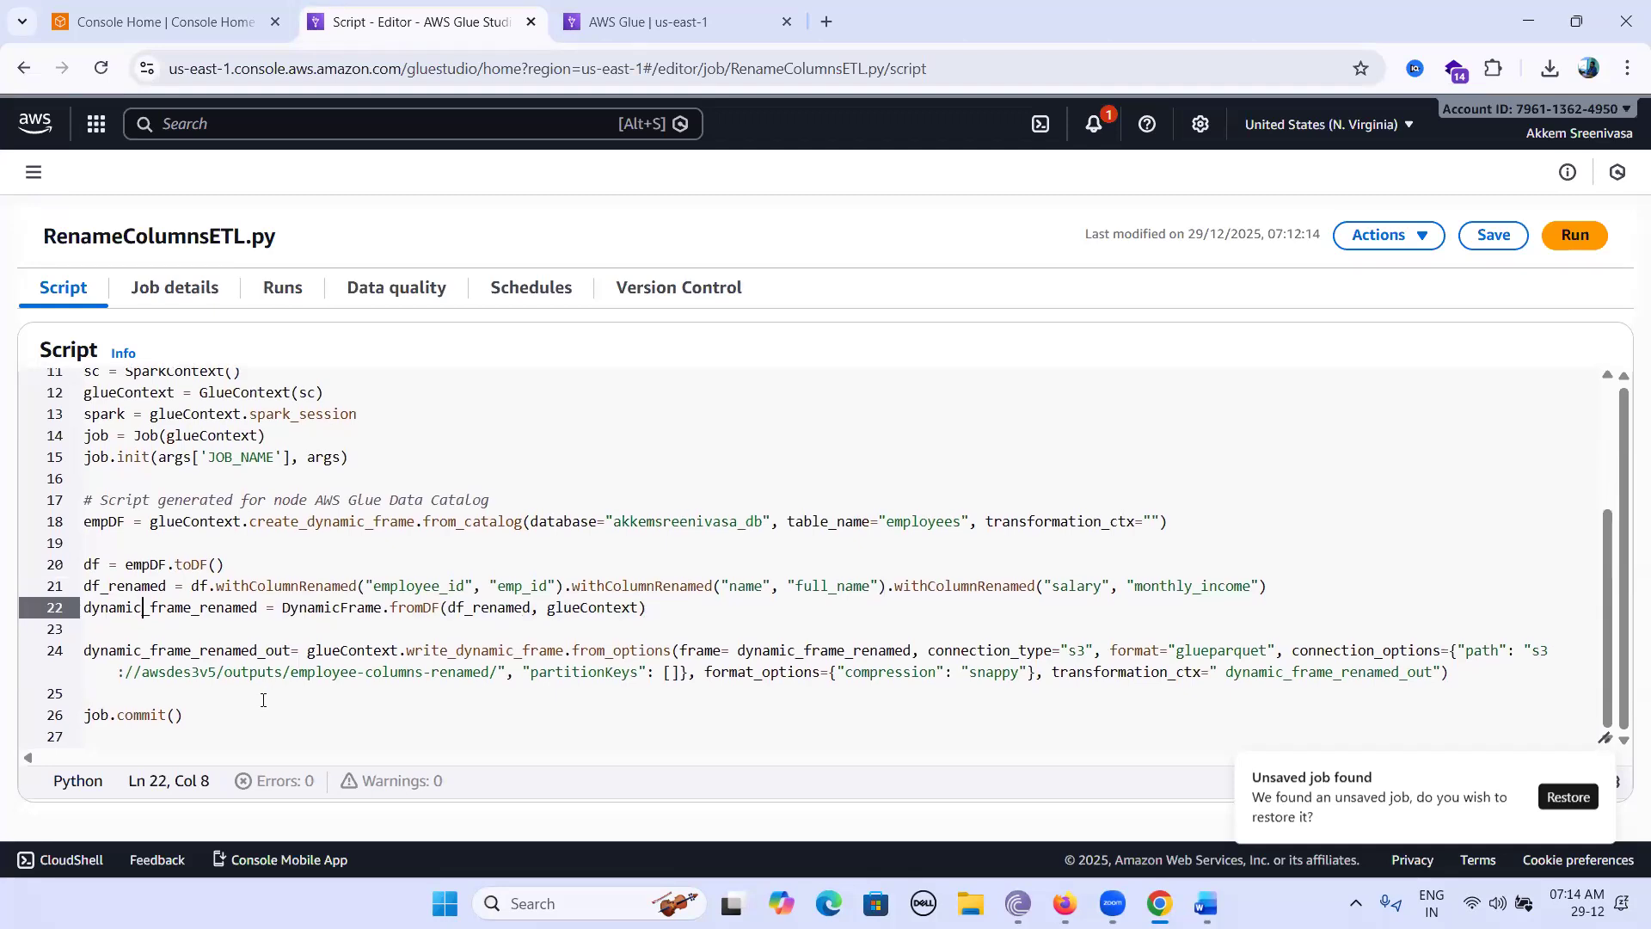
pyautogui.moveTo(351, 649); pyautogui.dragTo(572, 650)
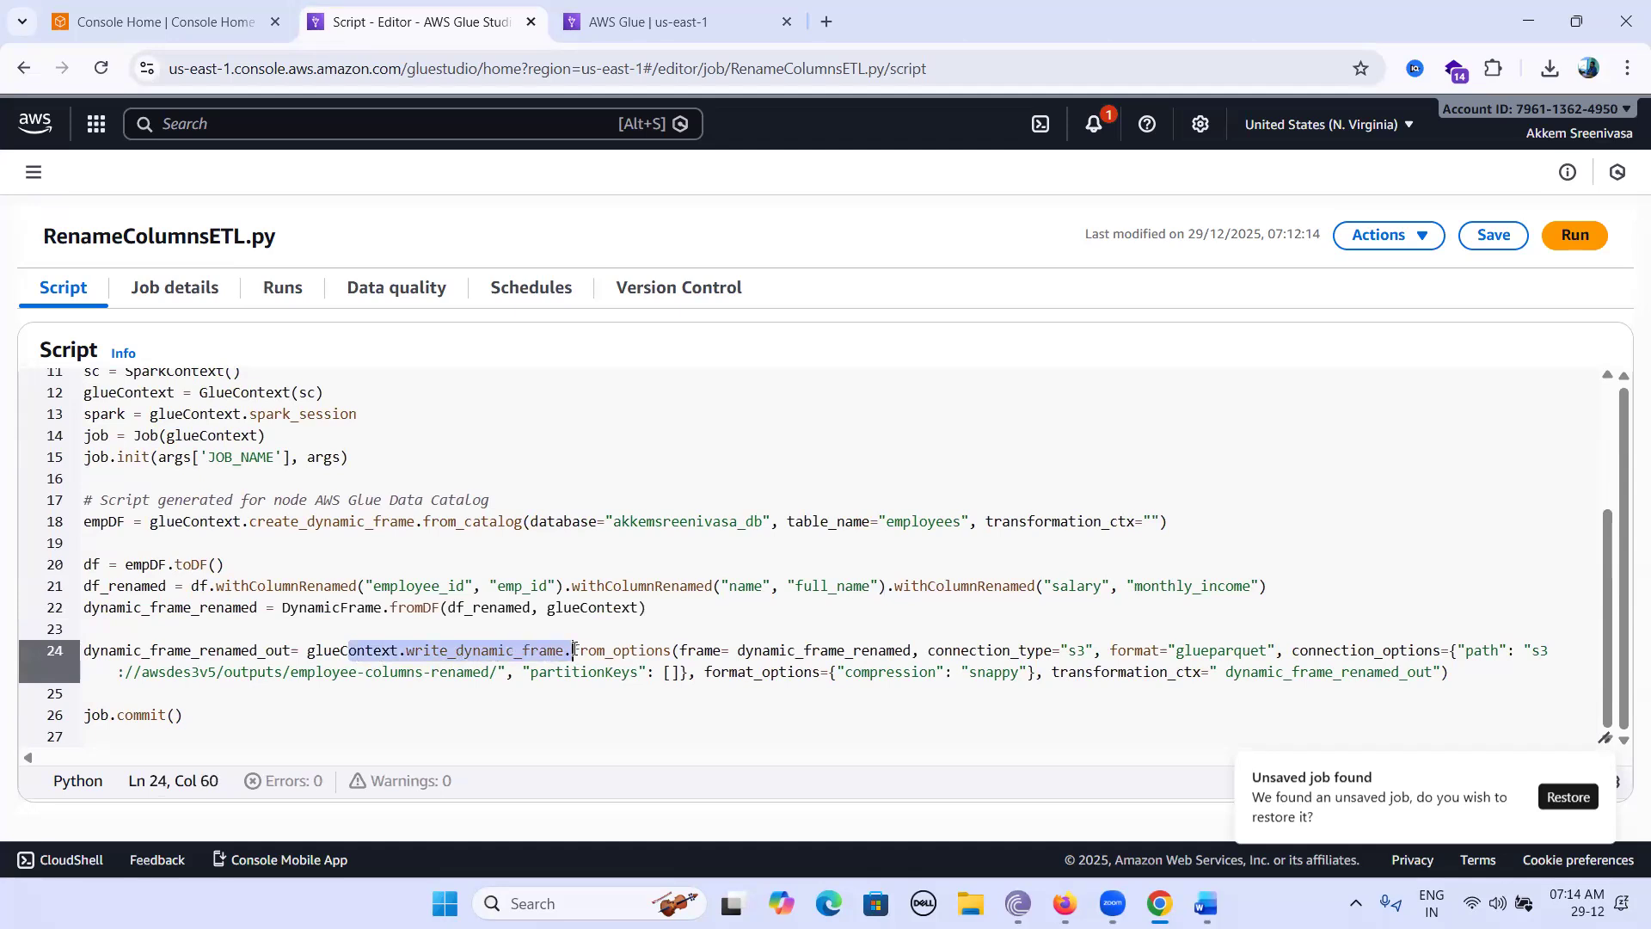
pyautogui.click(144, 675)
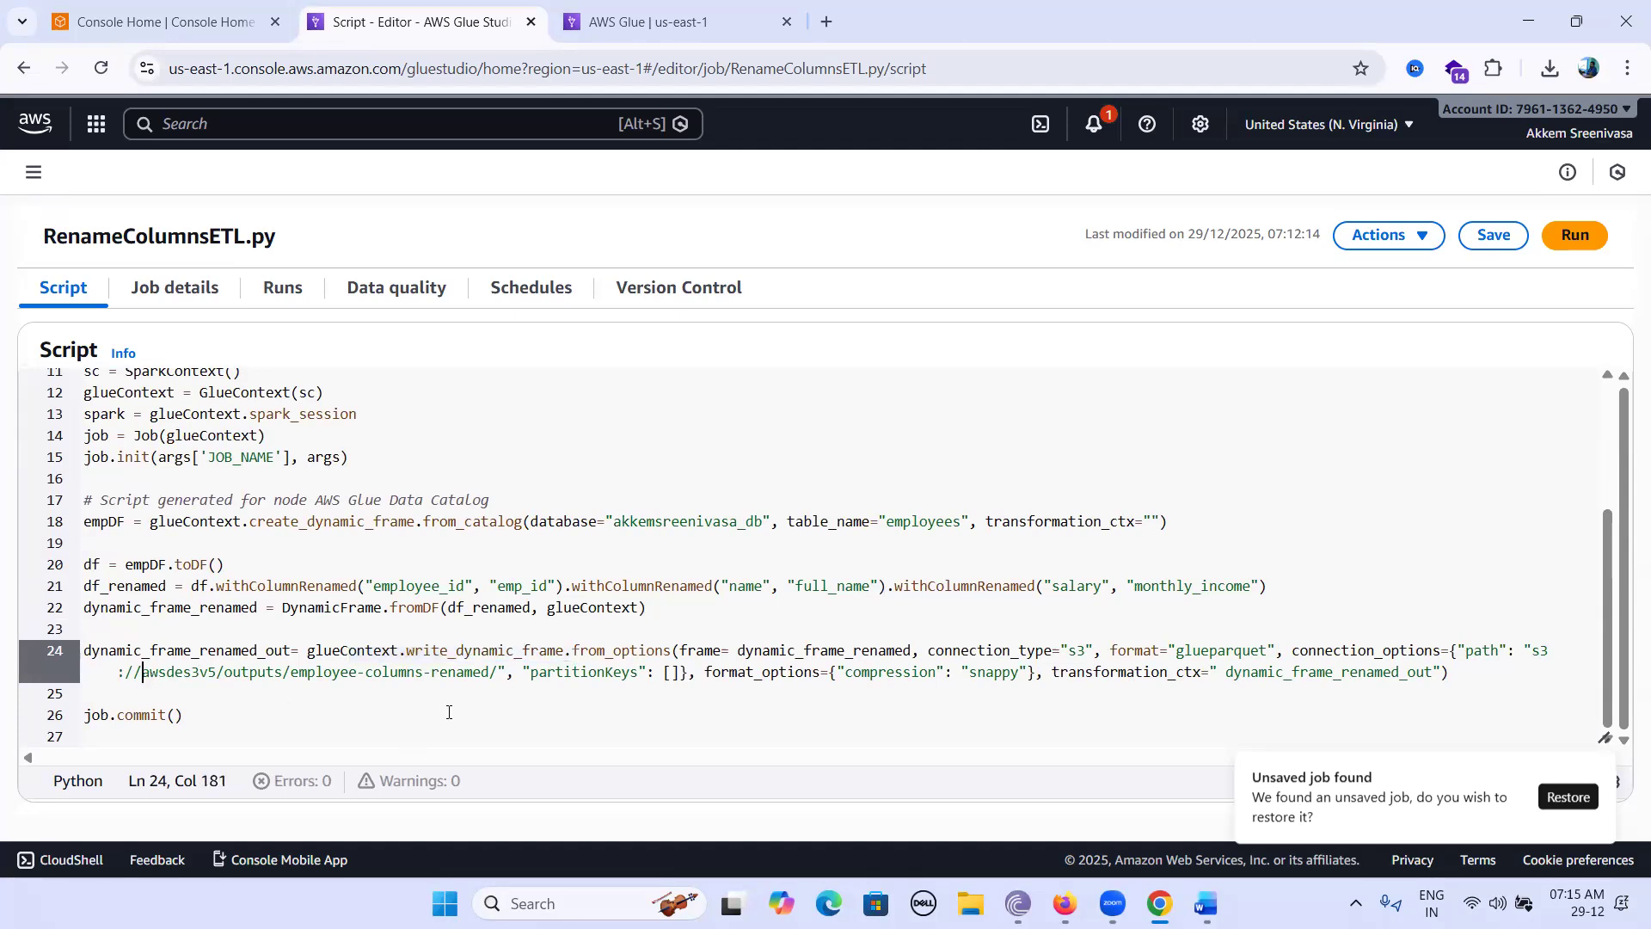
# Step: Open the S3 bucket whose name ends in "-glue" and copy its full bucket name
pyautogui.click(172, 31)
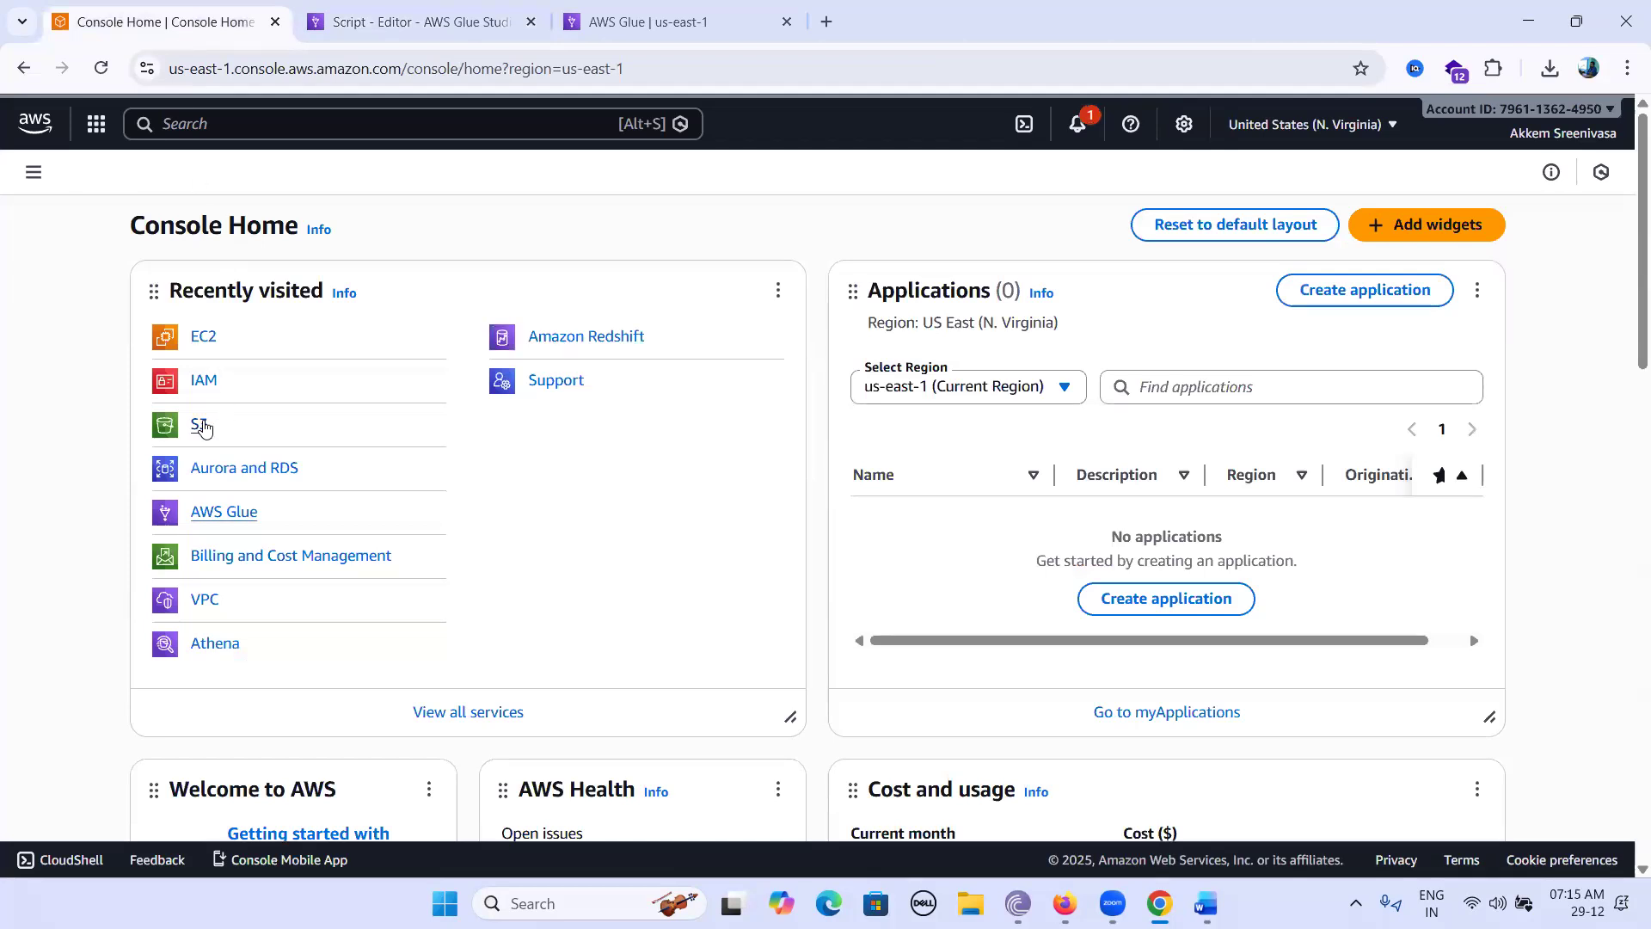
pyautogui.click(203, 426)
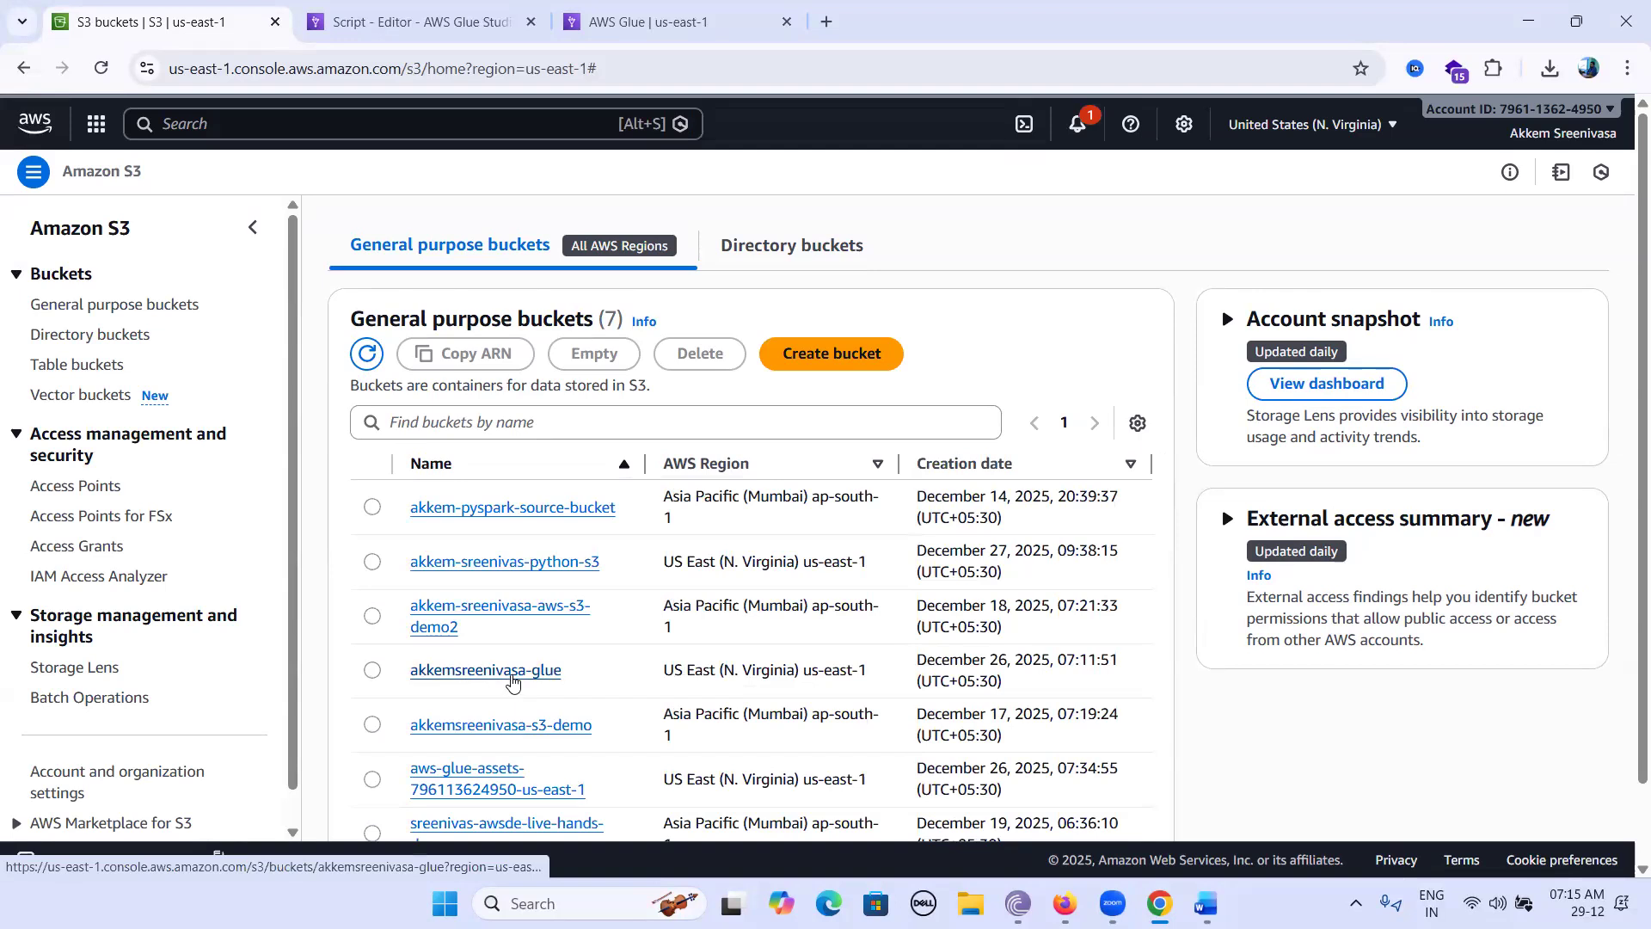
pyautogui.click(513, 680)
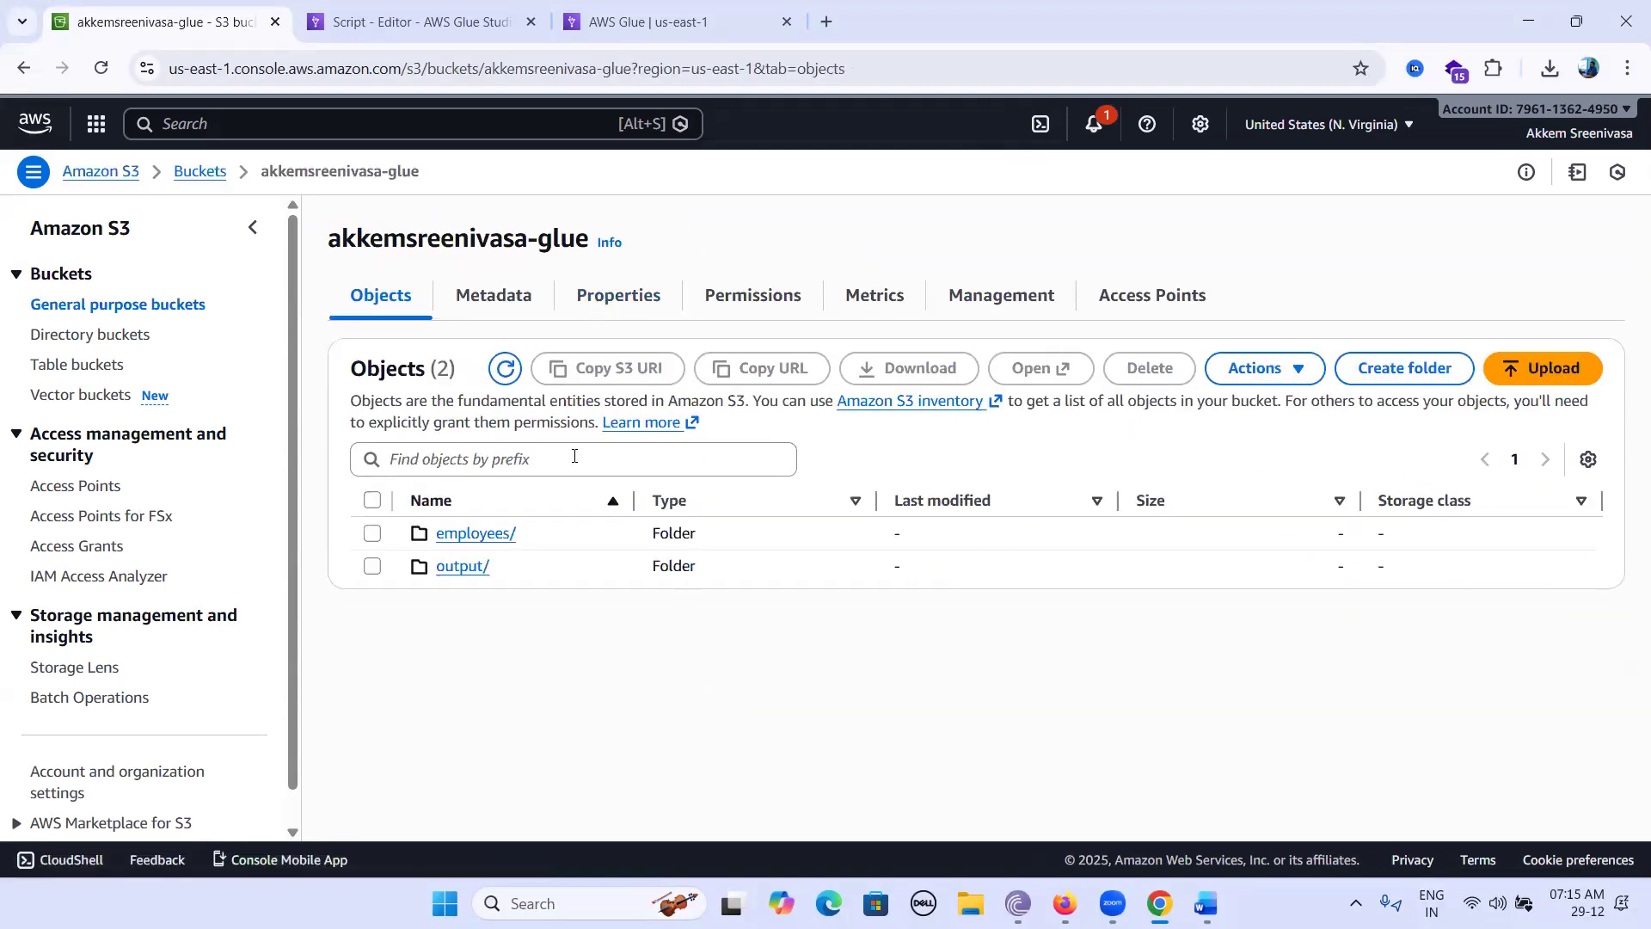
pyautogui.moveTo(586, 239); pyautogui.dragTo(329, 247)
pyautogui.hotkey('ctrl', 'c')
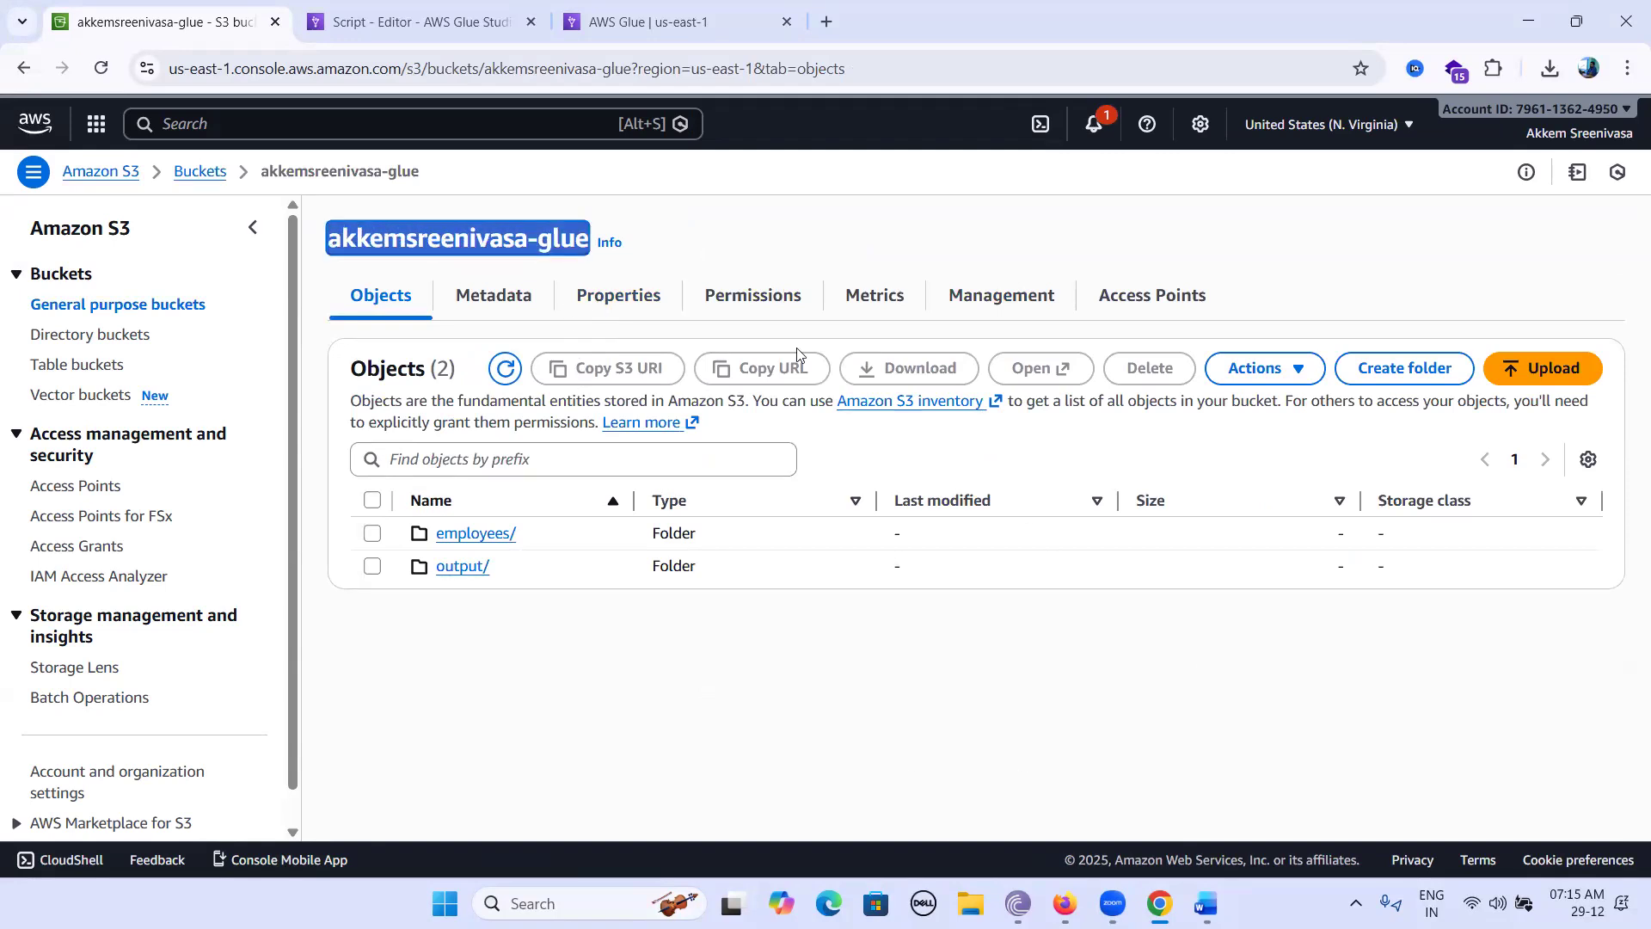
# Step: Replace the bucket awsdes3v5 in the Glue script's output path with the copied bucket name
pyautogui.click(456, 23)
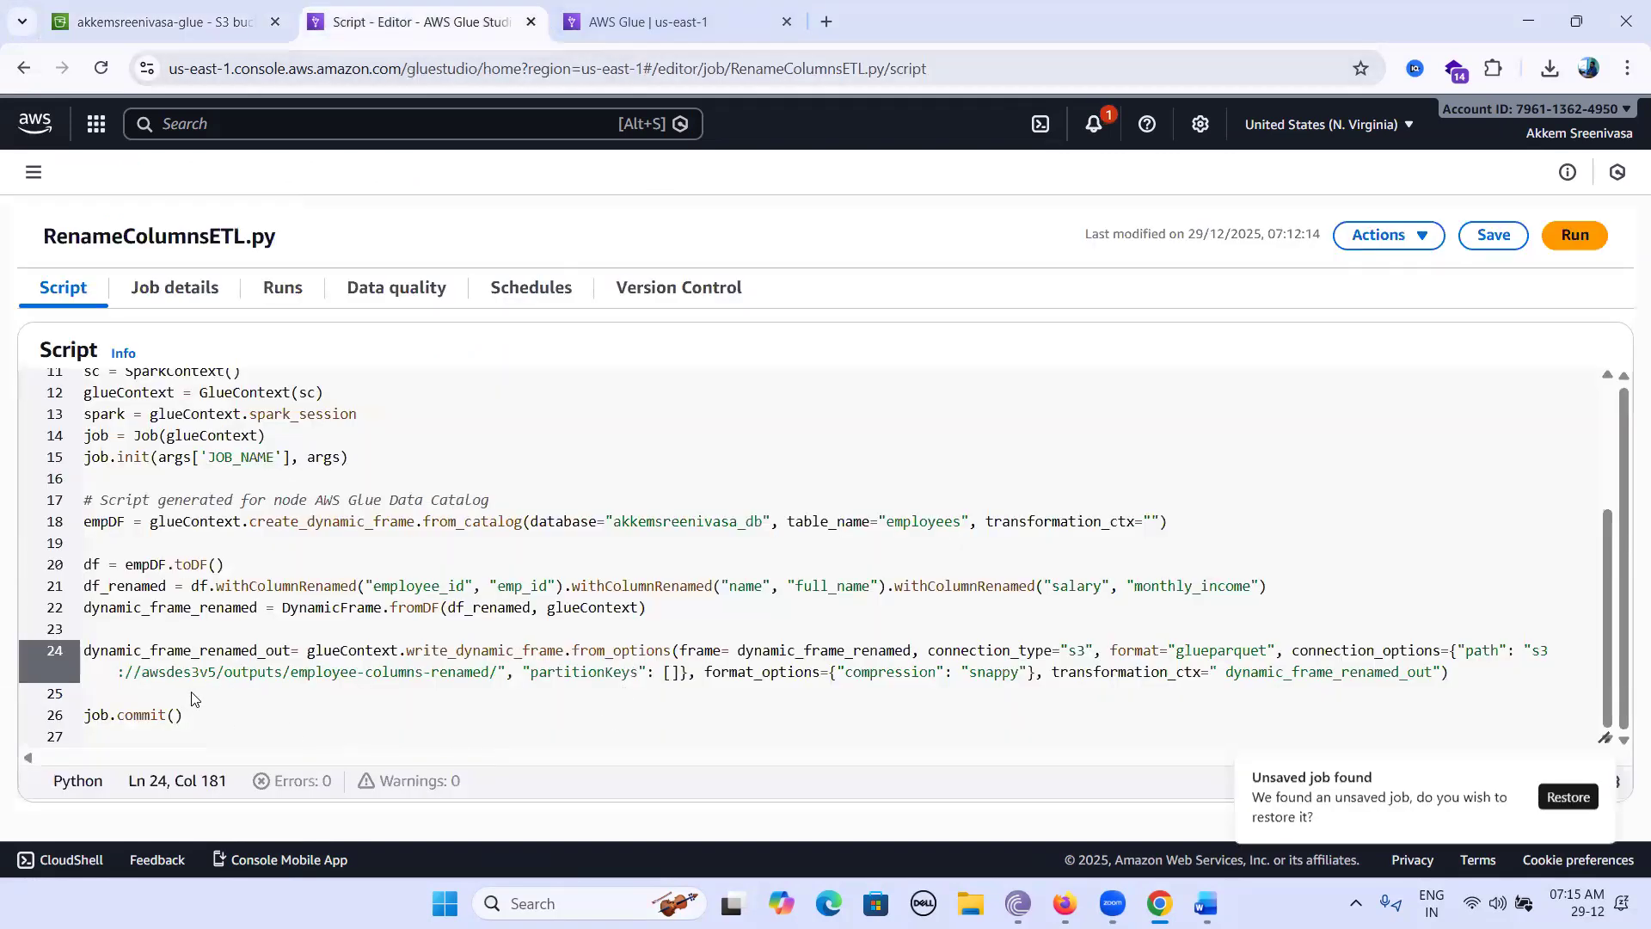
pyautogui.doubleClick(215, 673)
pyautogui.hotkey('ctrl', 'v')
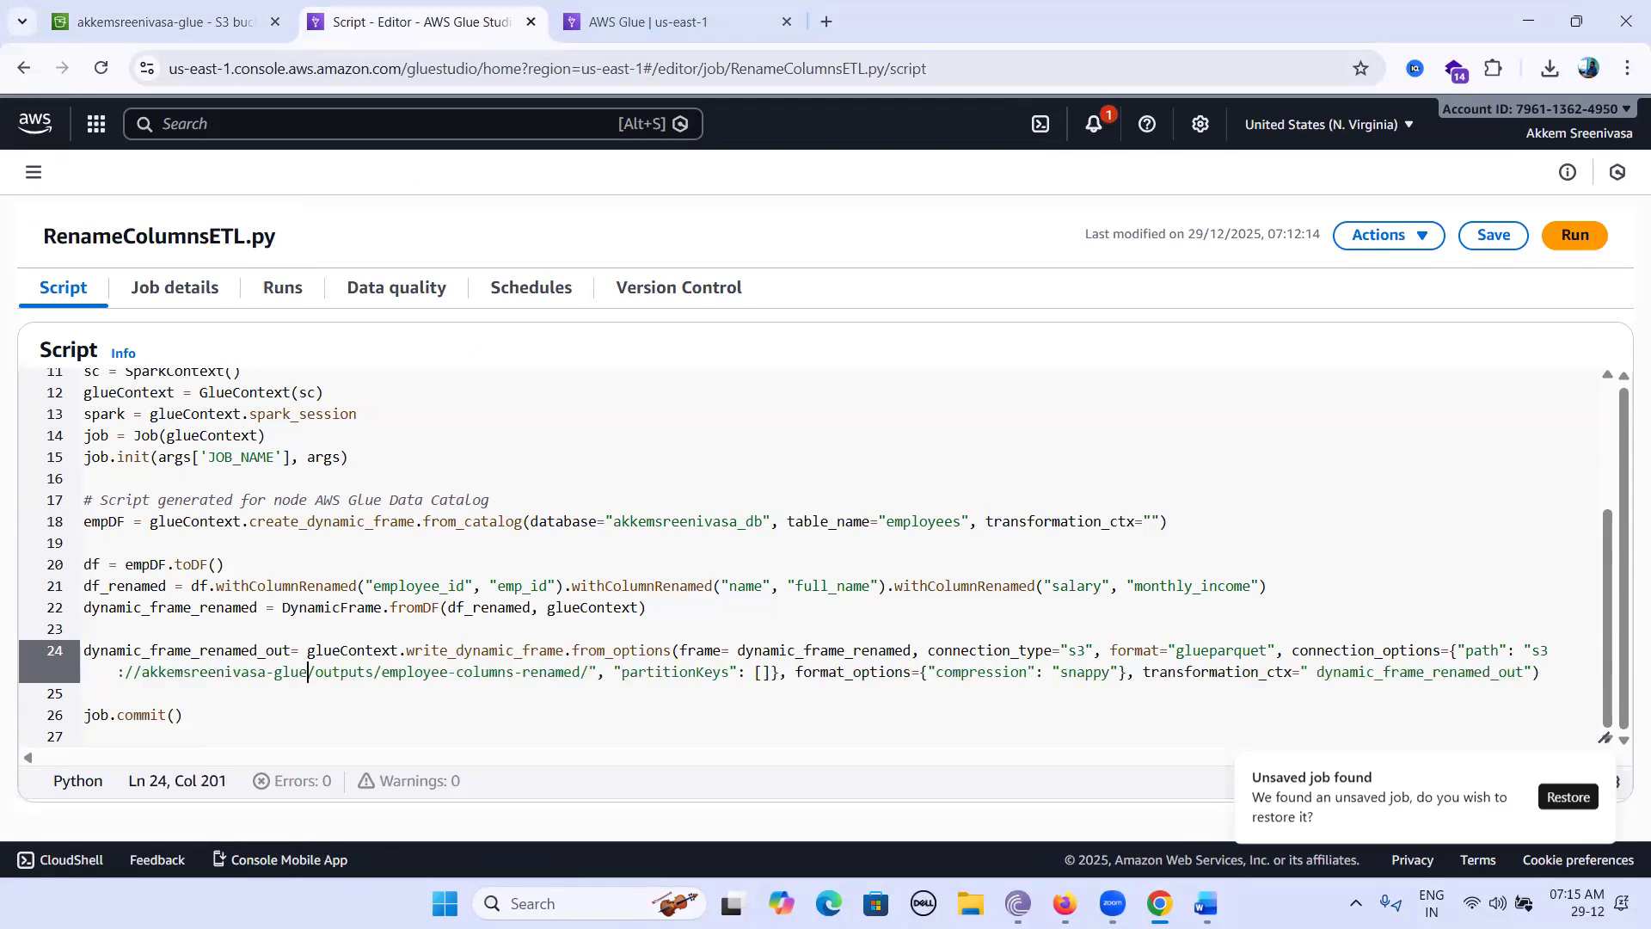
# Step: Switch to the Master AWS Glue Word document and bring up Find and Replace for the bucket name awsdes3v5
pyautogui.click(1206, 903)
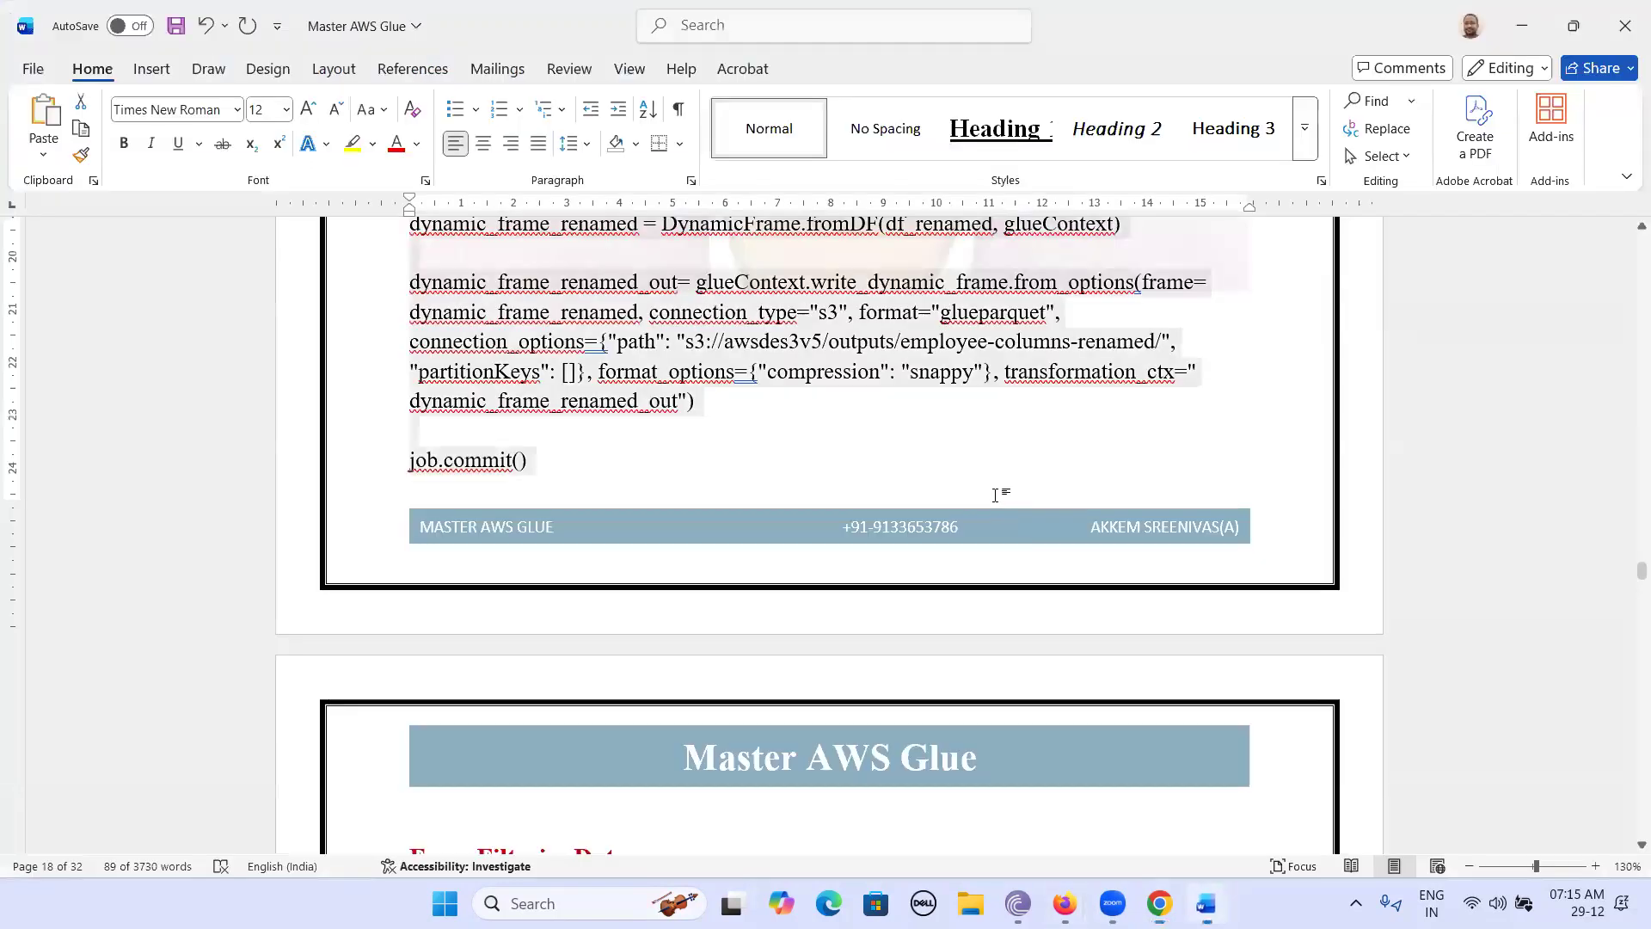
pyautogui.click(1015, 431)
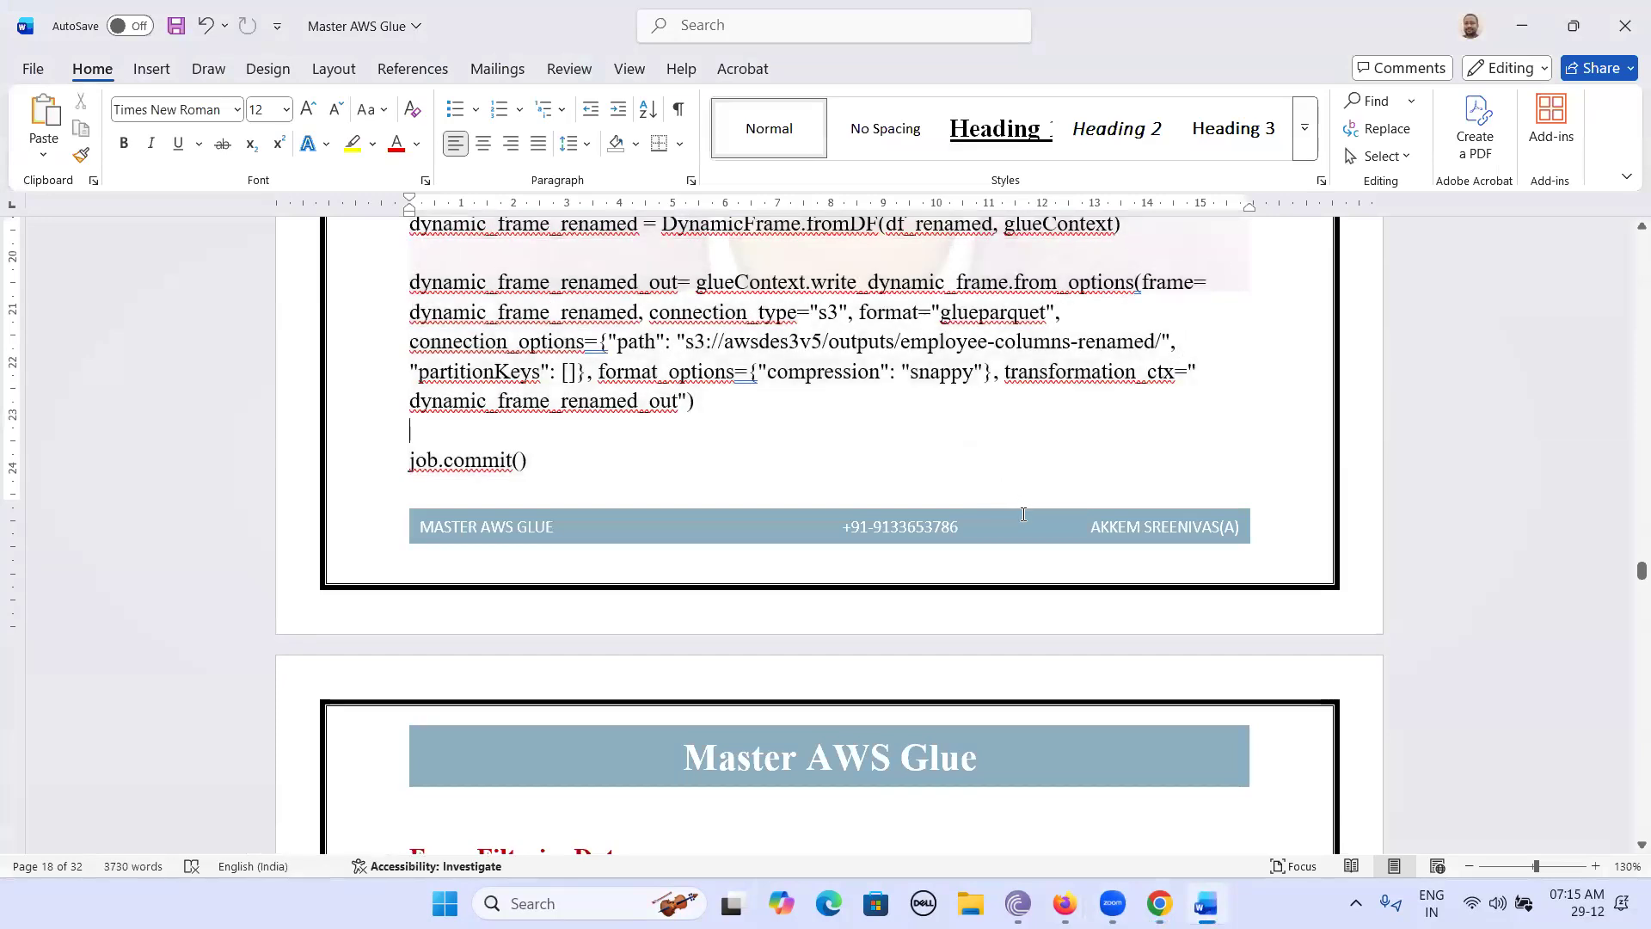
pyautogui.scroll(1, 1051, 583)
pyautogui.scroll(1, 1051, 584)
pyautogui.scroll(1, 1045, 572)
pyautogui.scroll(-1, 938, 564)
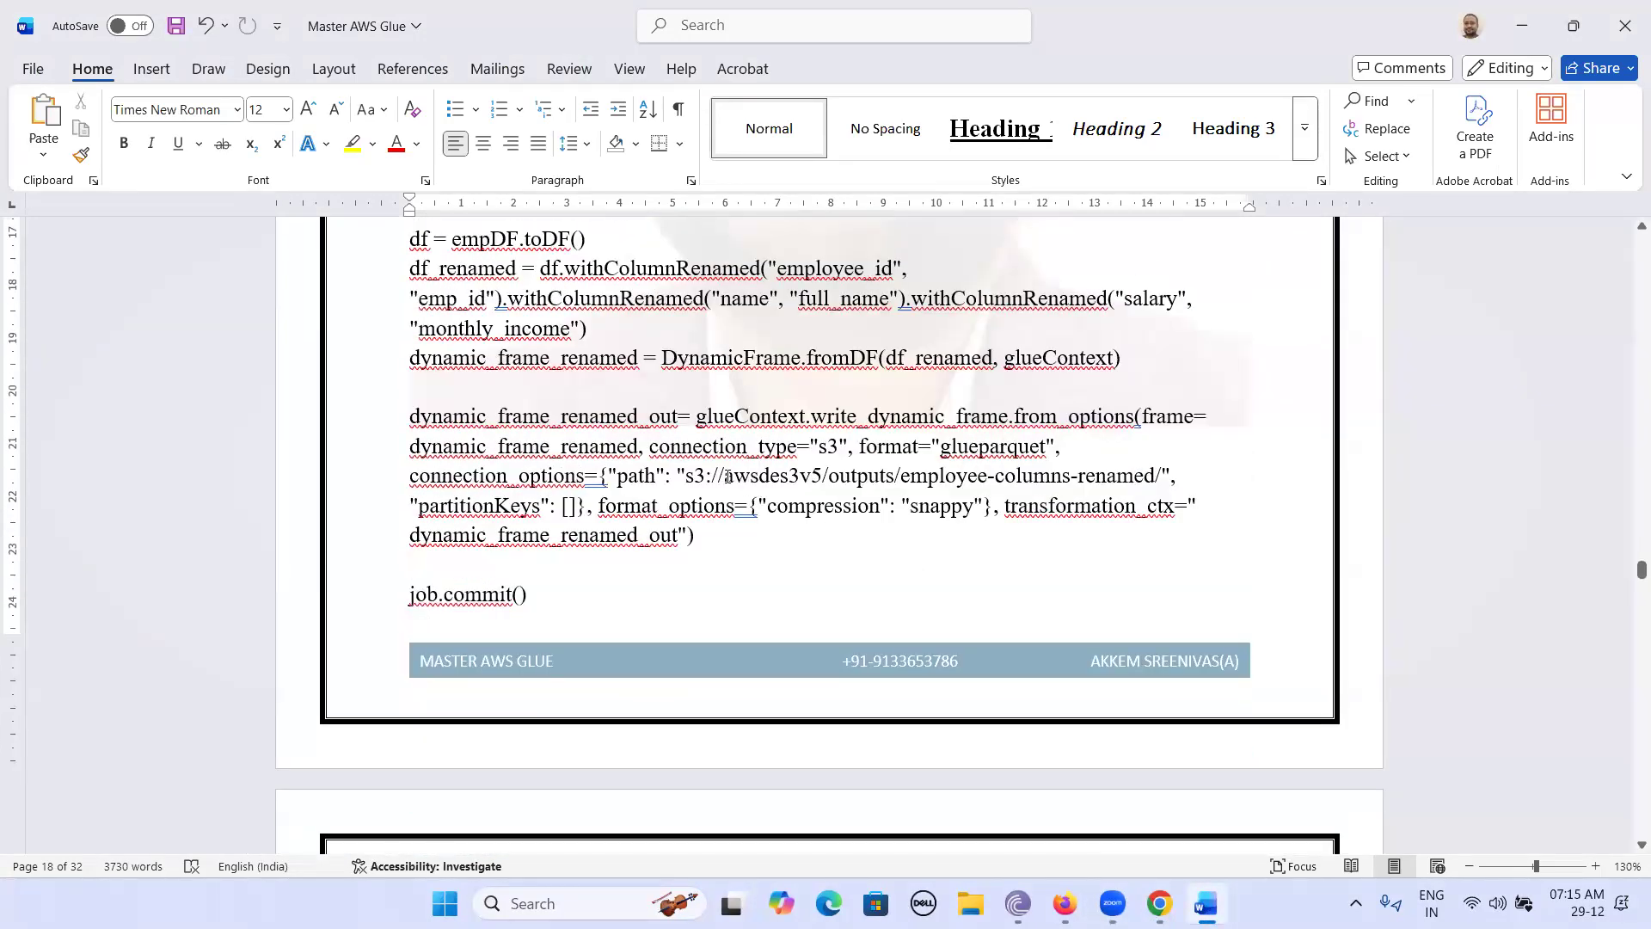
pyautogui.moveTo(726, 478); pyautogui.dragTo(823, 479)
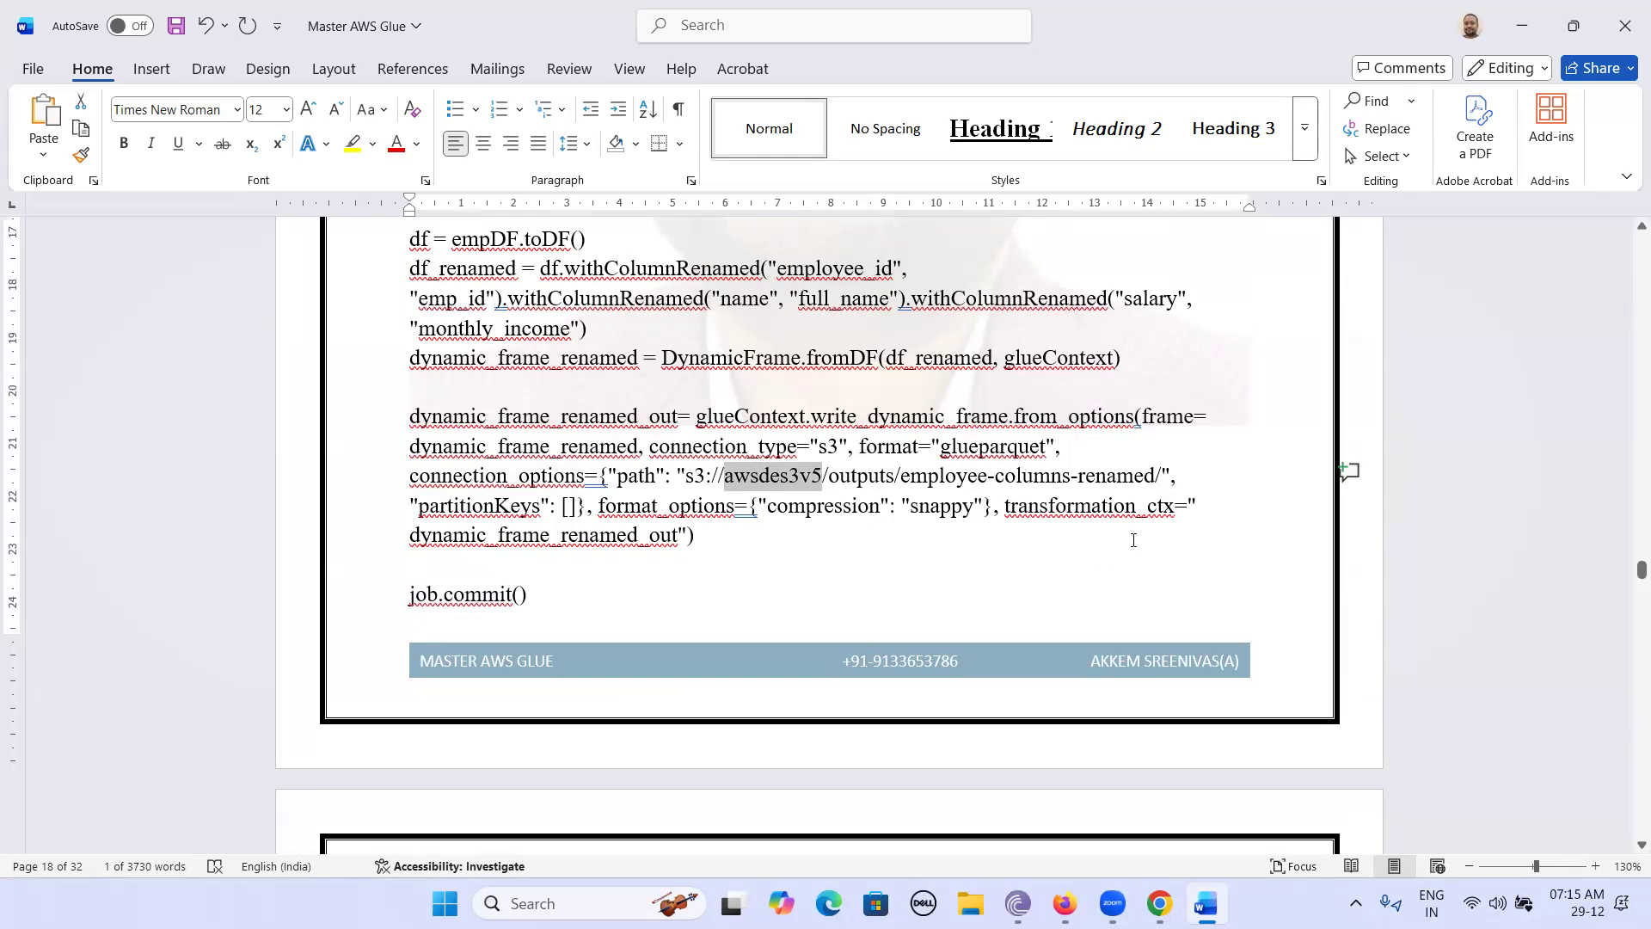
pyautogui.hotkey('ctrl', 'f')
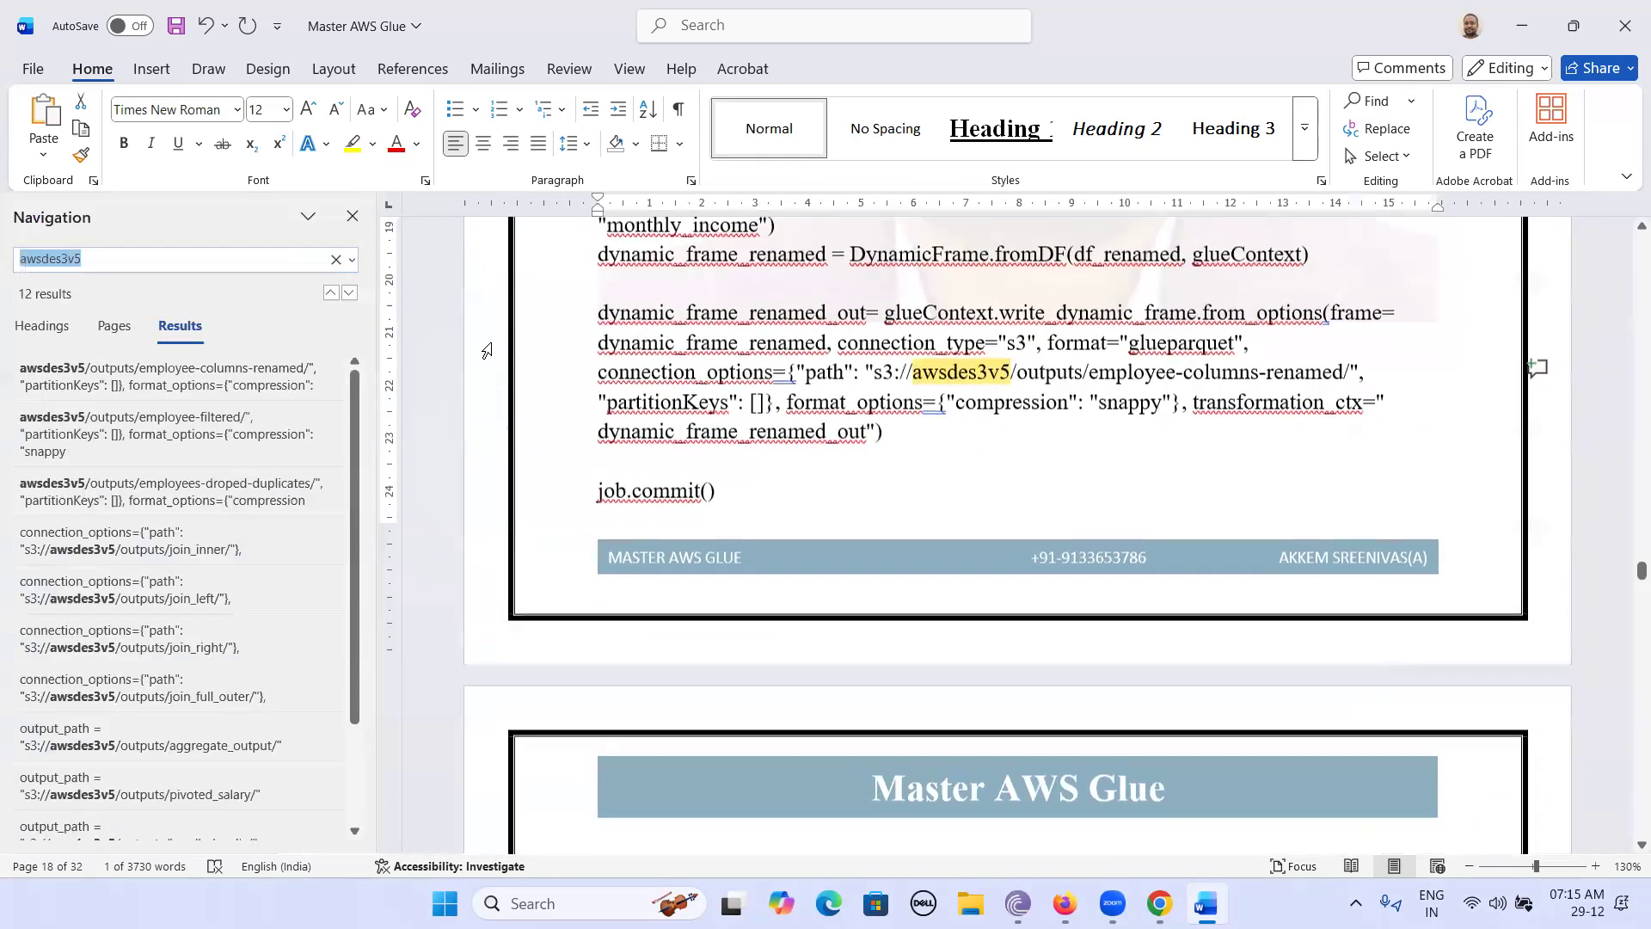
pyautogui.click(1388, 130)
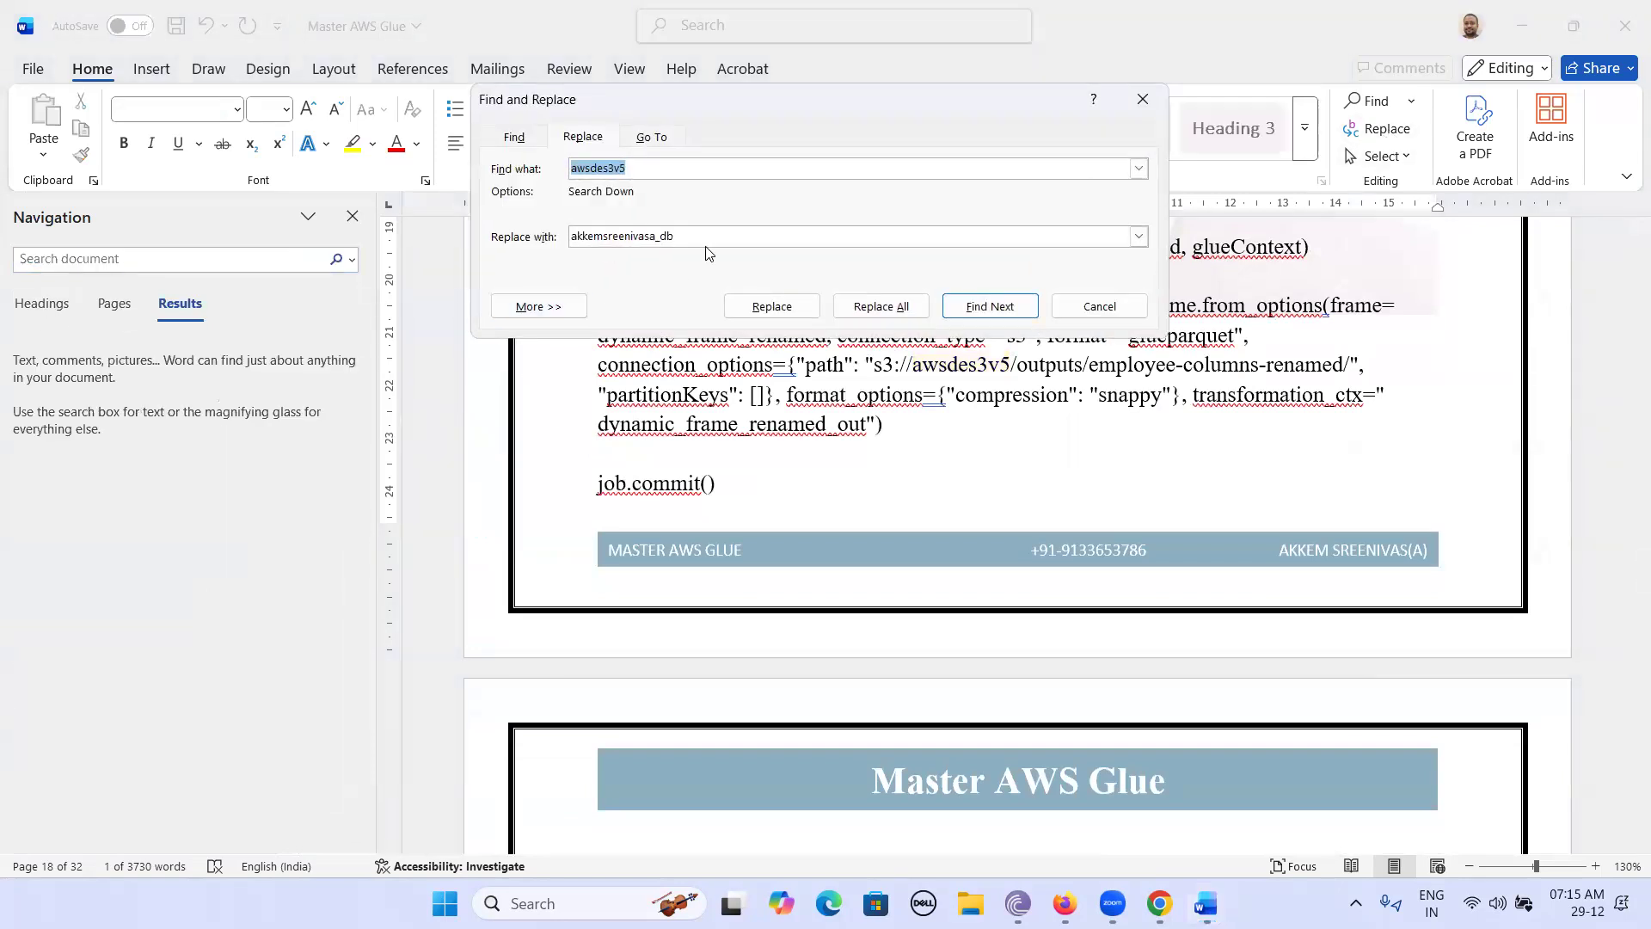
pyautogui.moveTo(703, 241); pyautogui.dragTo(476, 246)
pyautogui.hotkey('ctrl', 'v')
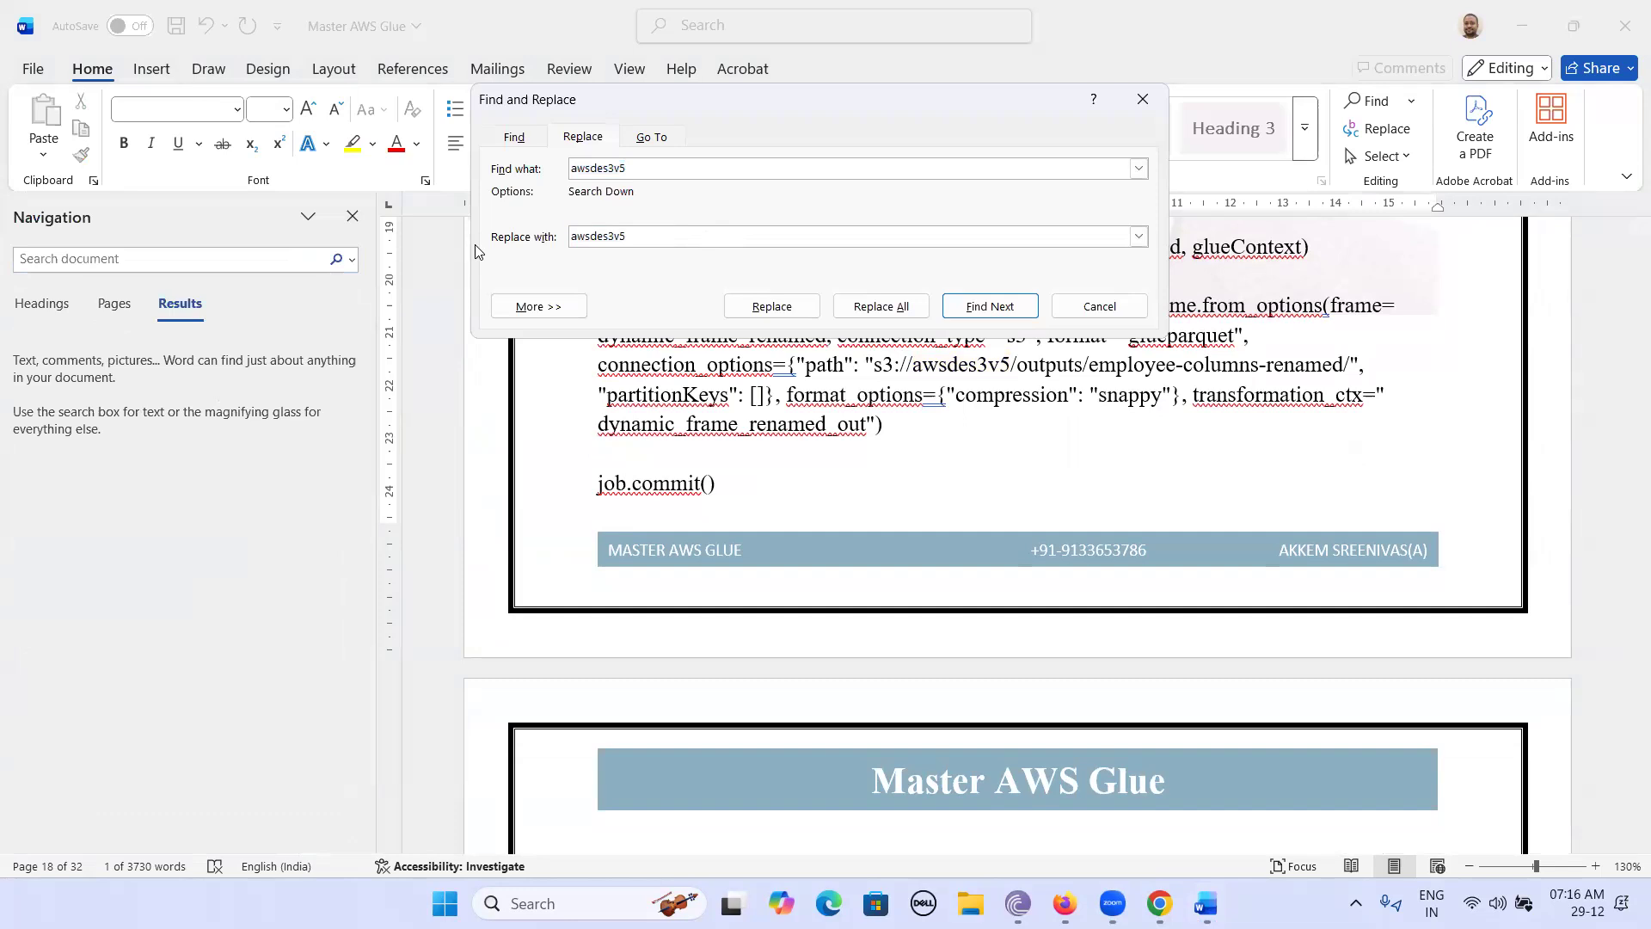
pyautogui.hotkey('ctrl', 'z')
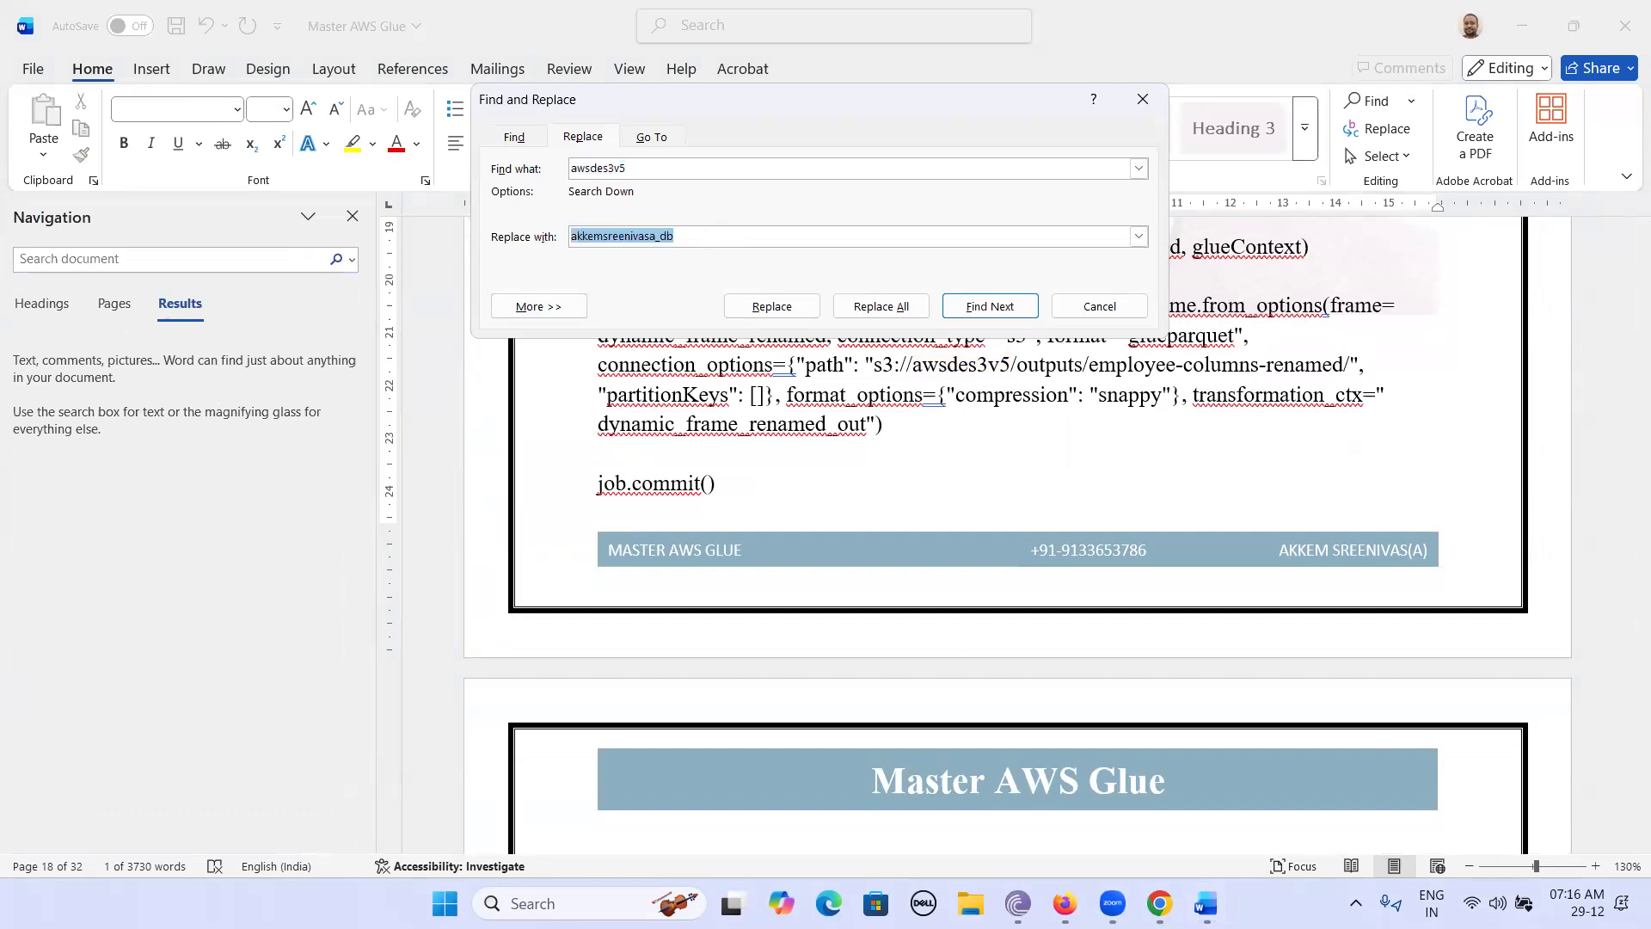
# Step: Switch back to the browser's S3 bucket page and copy the bucket name from its heading again
pyautogui.click(1159, 904)
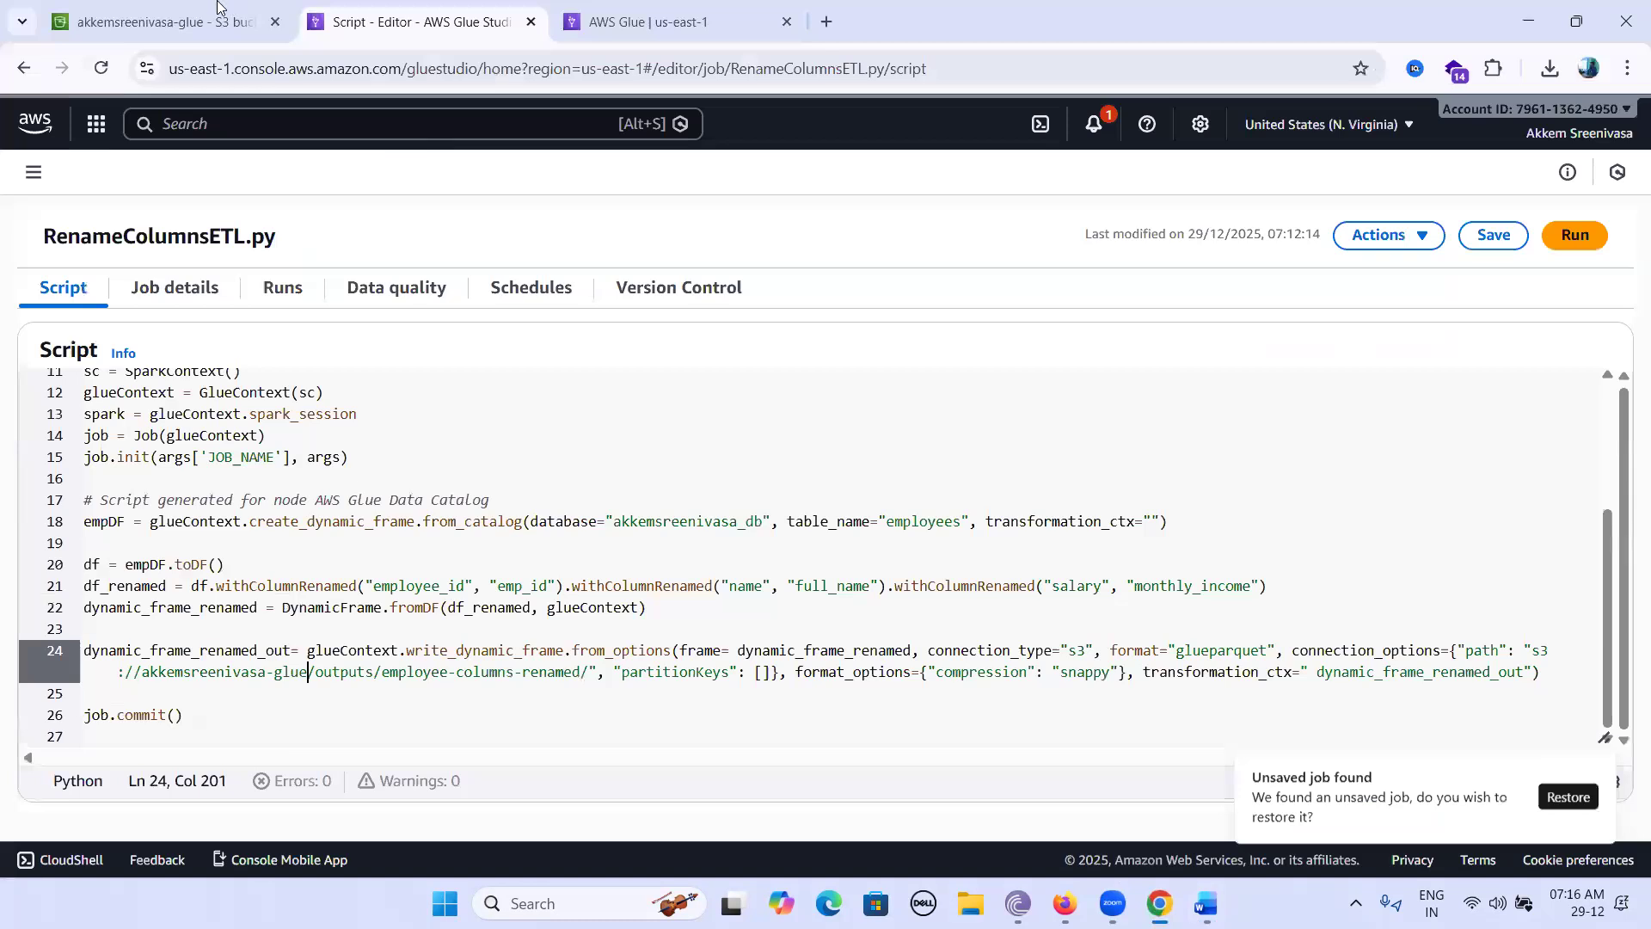
pyautogui.click(207, 17)
pyautogui.tripleClick(516, 246)
pyautogui.rightClick(516, 247)
pyautogui.click(570, 273)
pyautogui.click(569, 273)
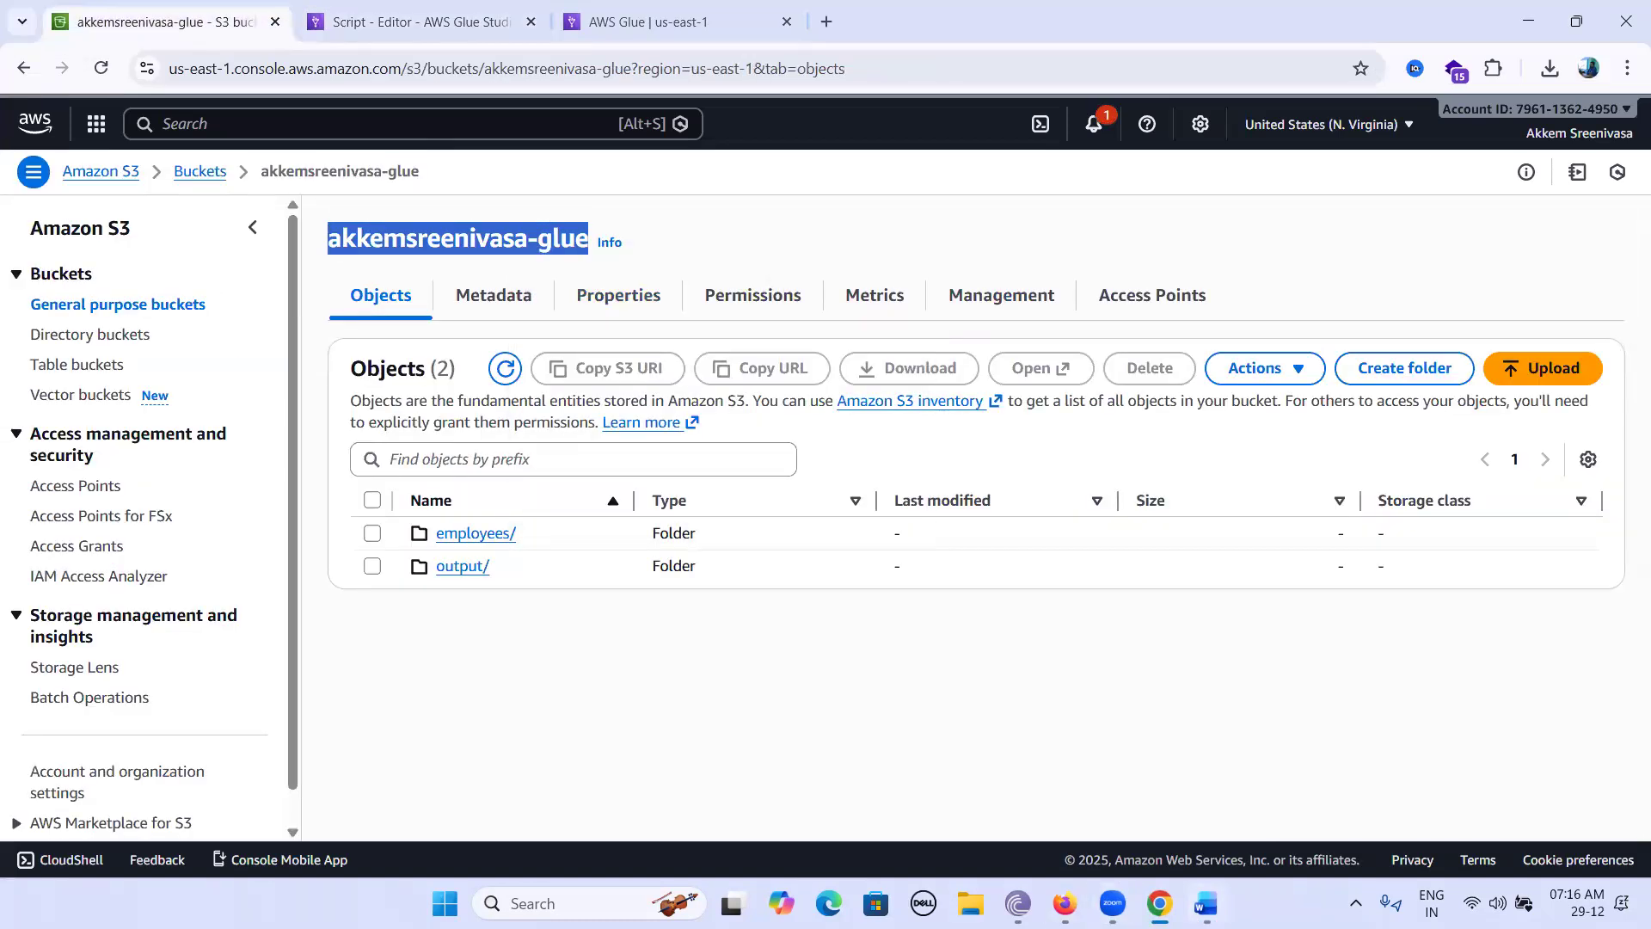
# Step: In the Word document, replace every awsdes3v5 with the copied bucket name and close Find and Replace
pyautogui.click(1206, 903)
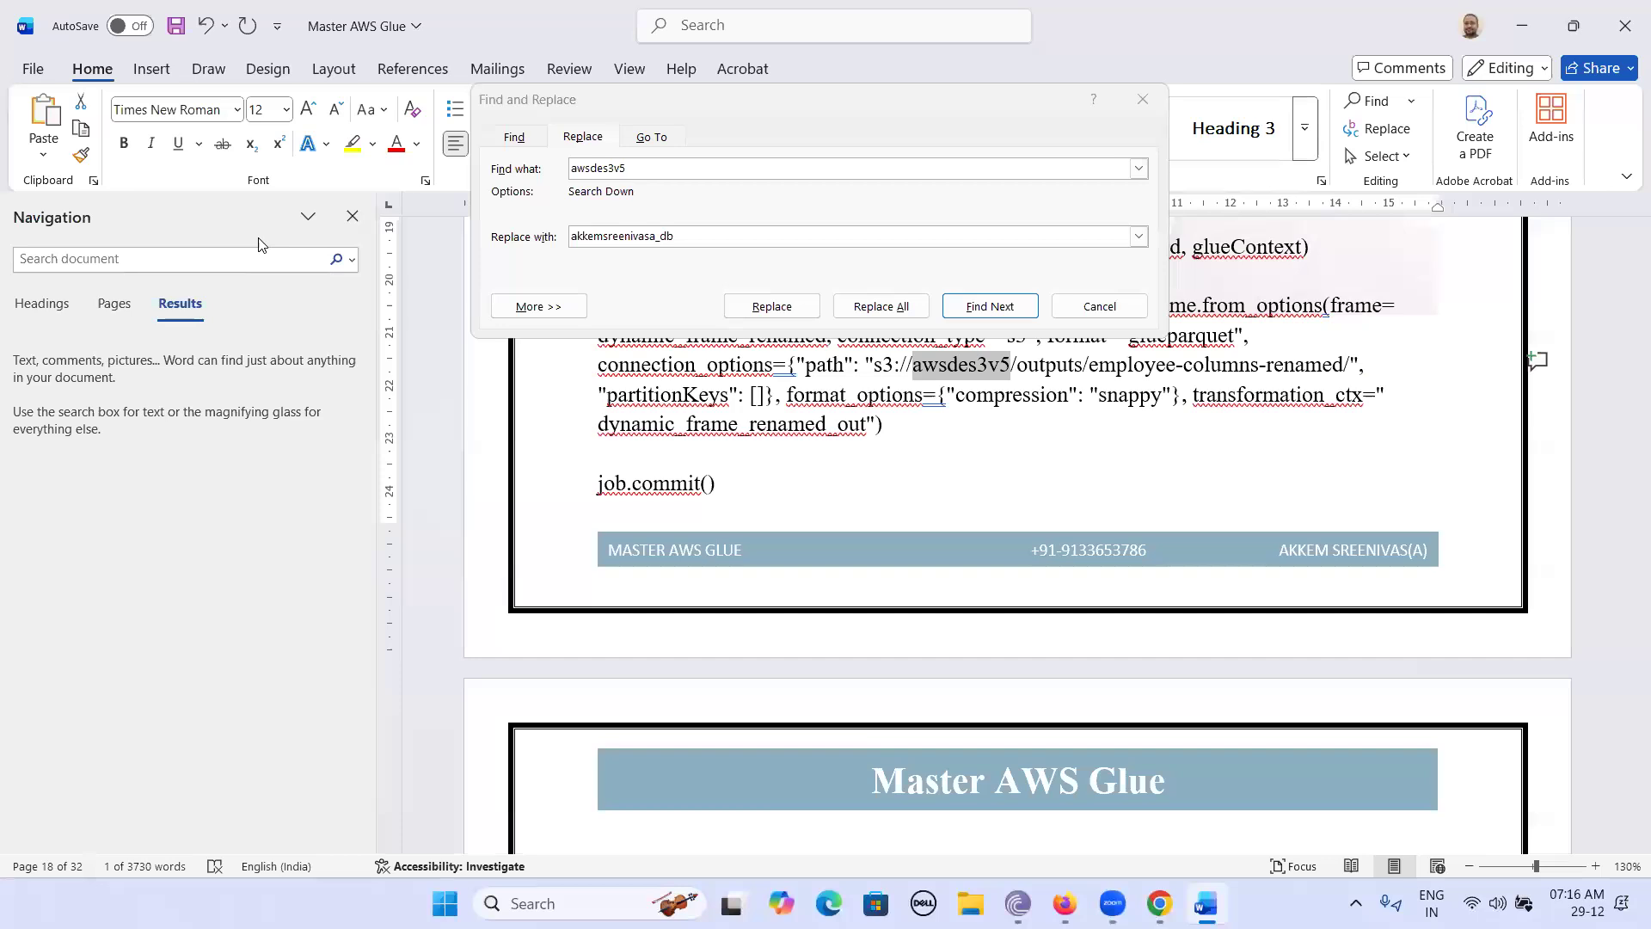
pyautogui.hotkey('ctrl', 'a')
pyautogui.hotkey('ctrl', 'v')
pyautogui.click(884, 307)
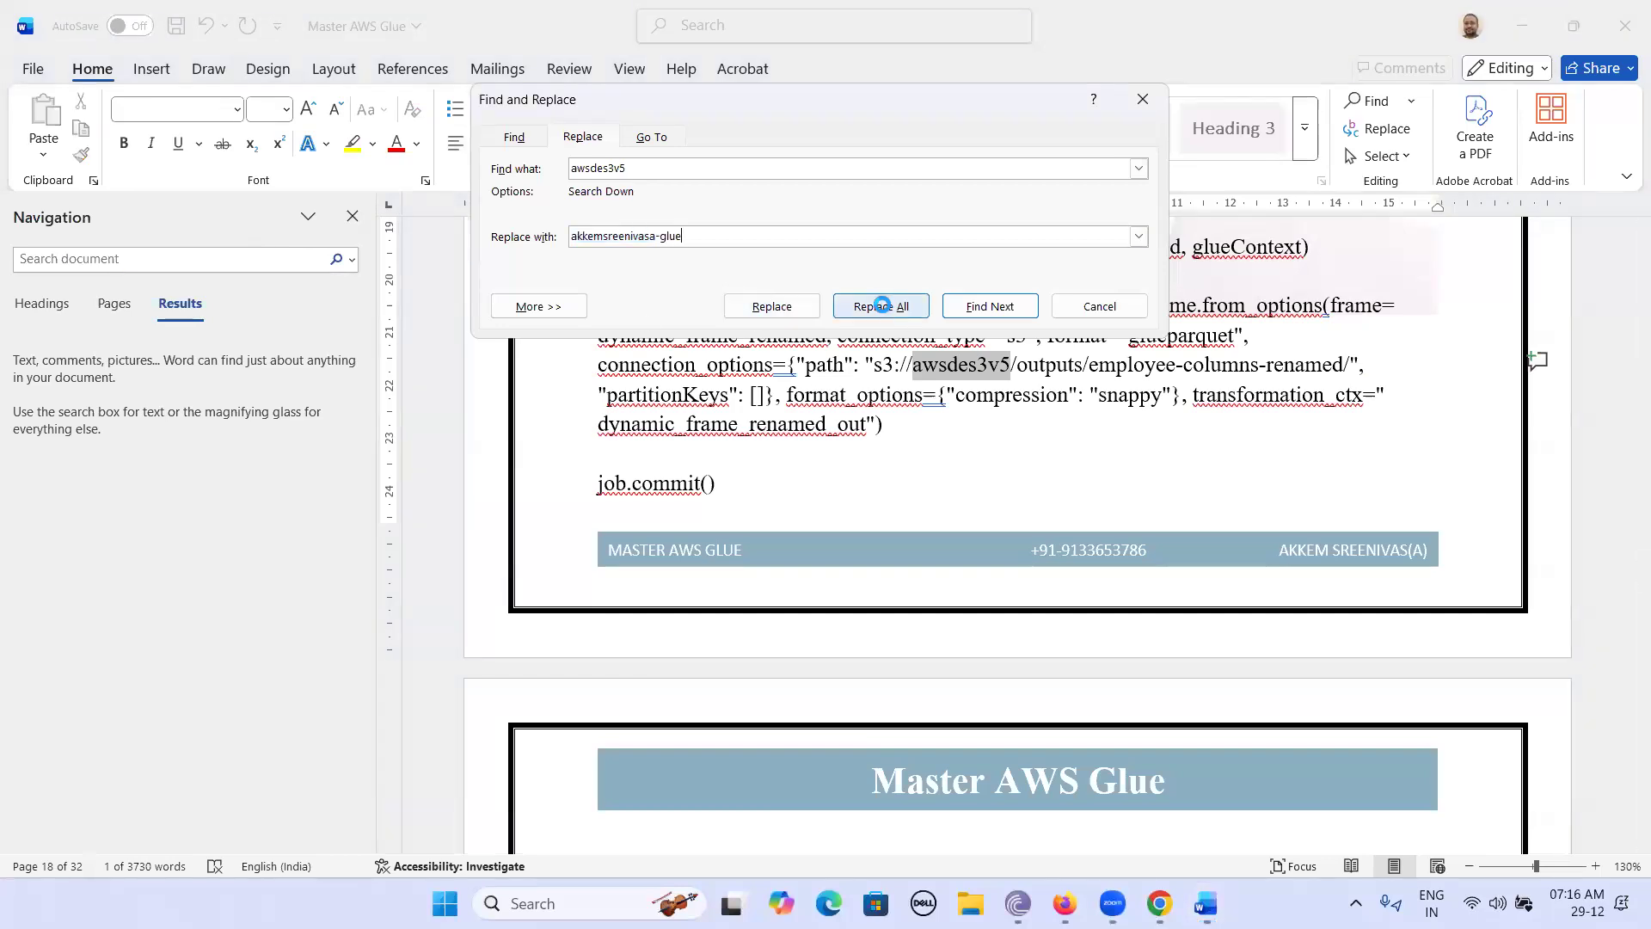
pyautogui.click(881, 282)
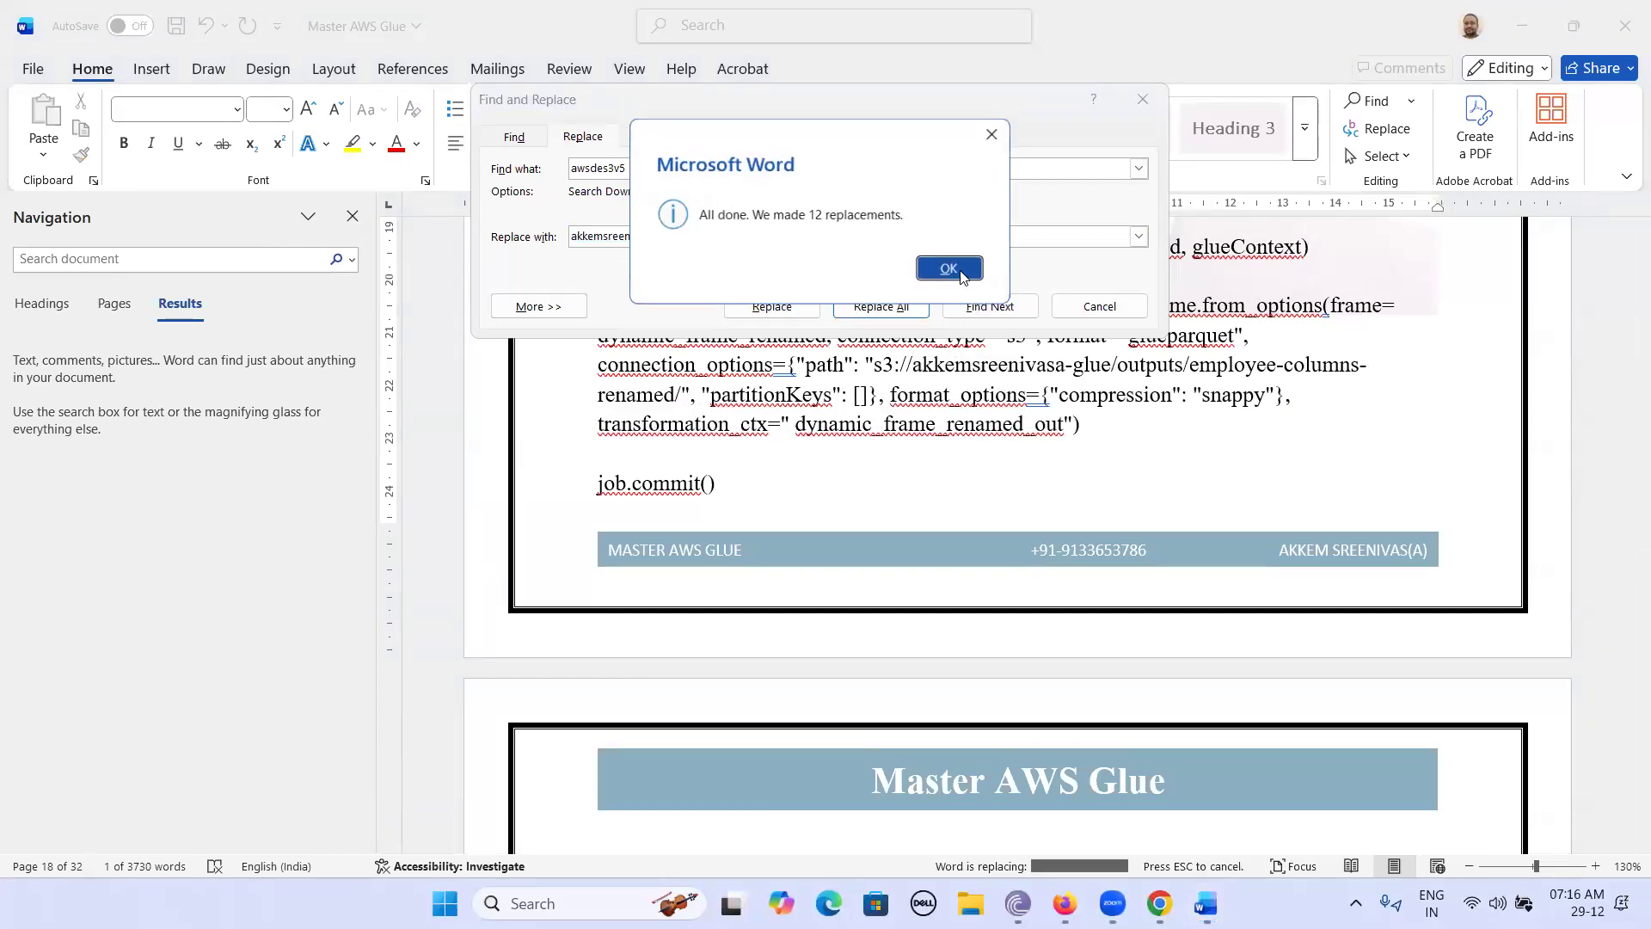
pyautogui.click(946, 267)
pyautogui.press('Escape')
pyautogui.scroll(3, 1202, 470)
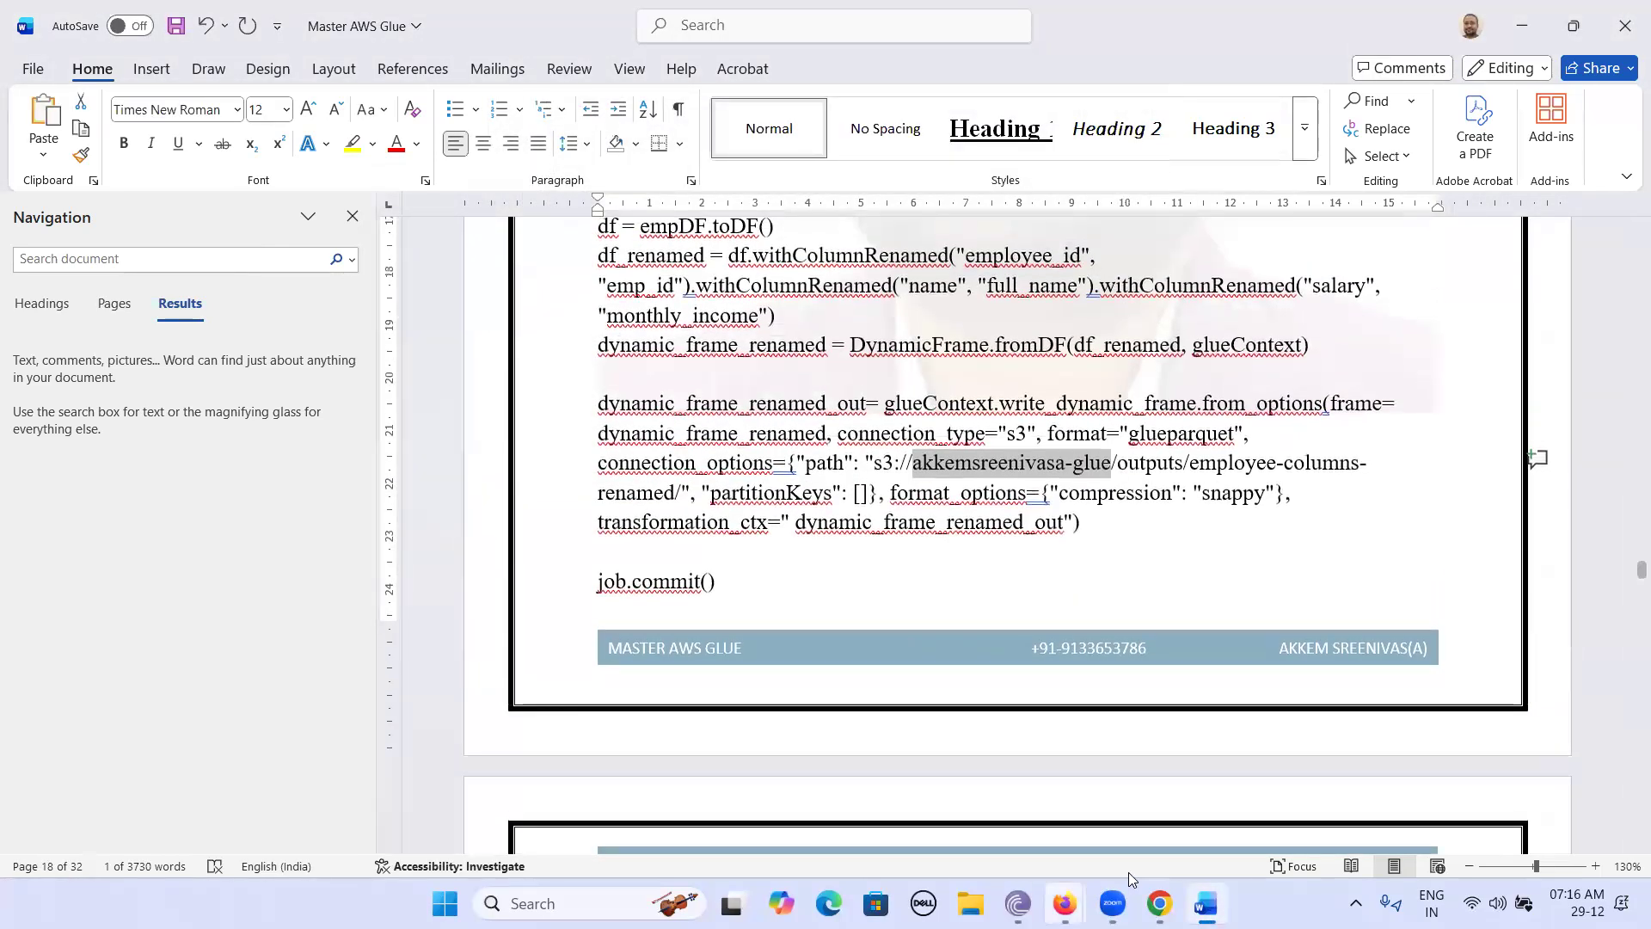
# Step: Return to the RenameColumnsETL.py script in the browser and check the bucket and outputs folder in its S3 path
pyautogui.hotkey('alt', 'Tab')
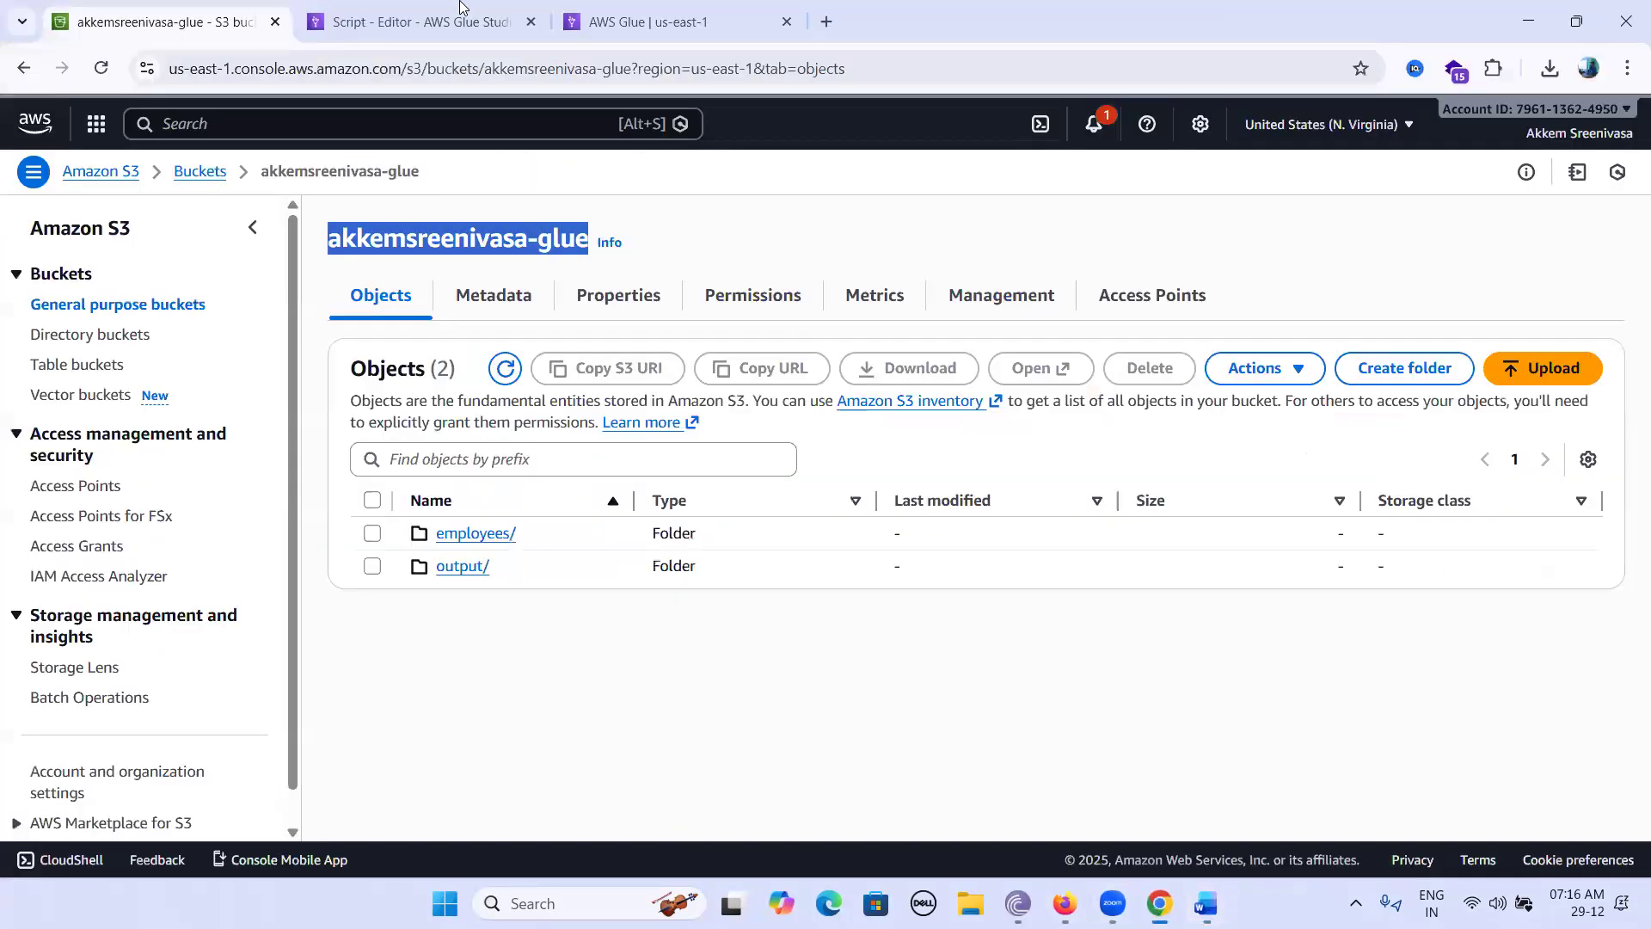
pyautogui.click(390, 22)
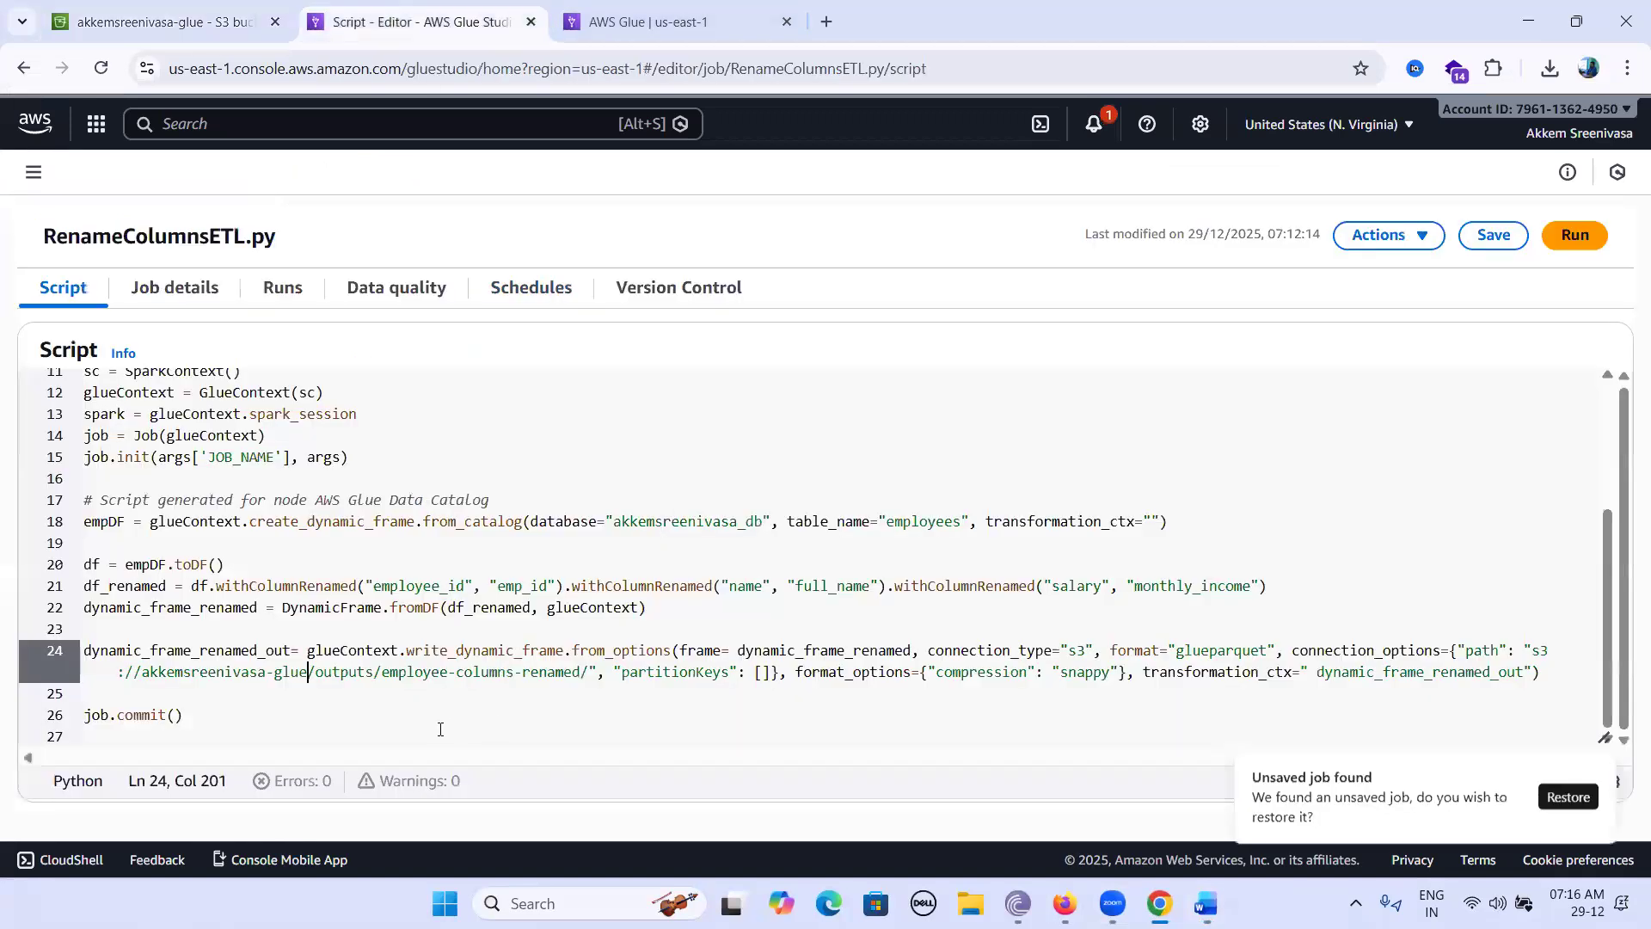
pyautogui.click(167, 677)
pyautogui.click(363, 673)
# Step: Select the output/ folder in the S3 bucket and check whether the available actions allow renaming it
pyautogui.click(234, 21)
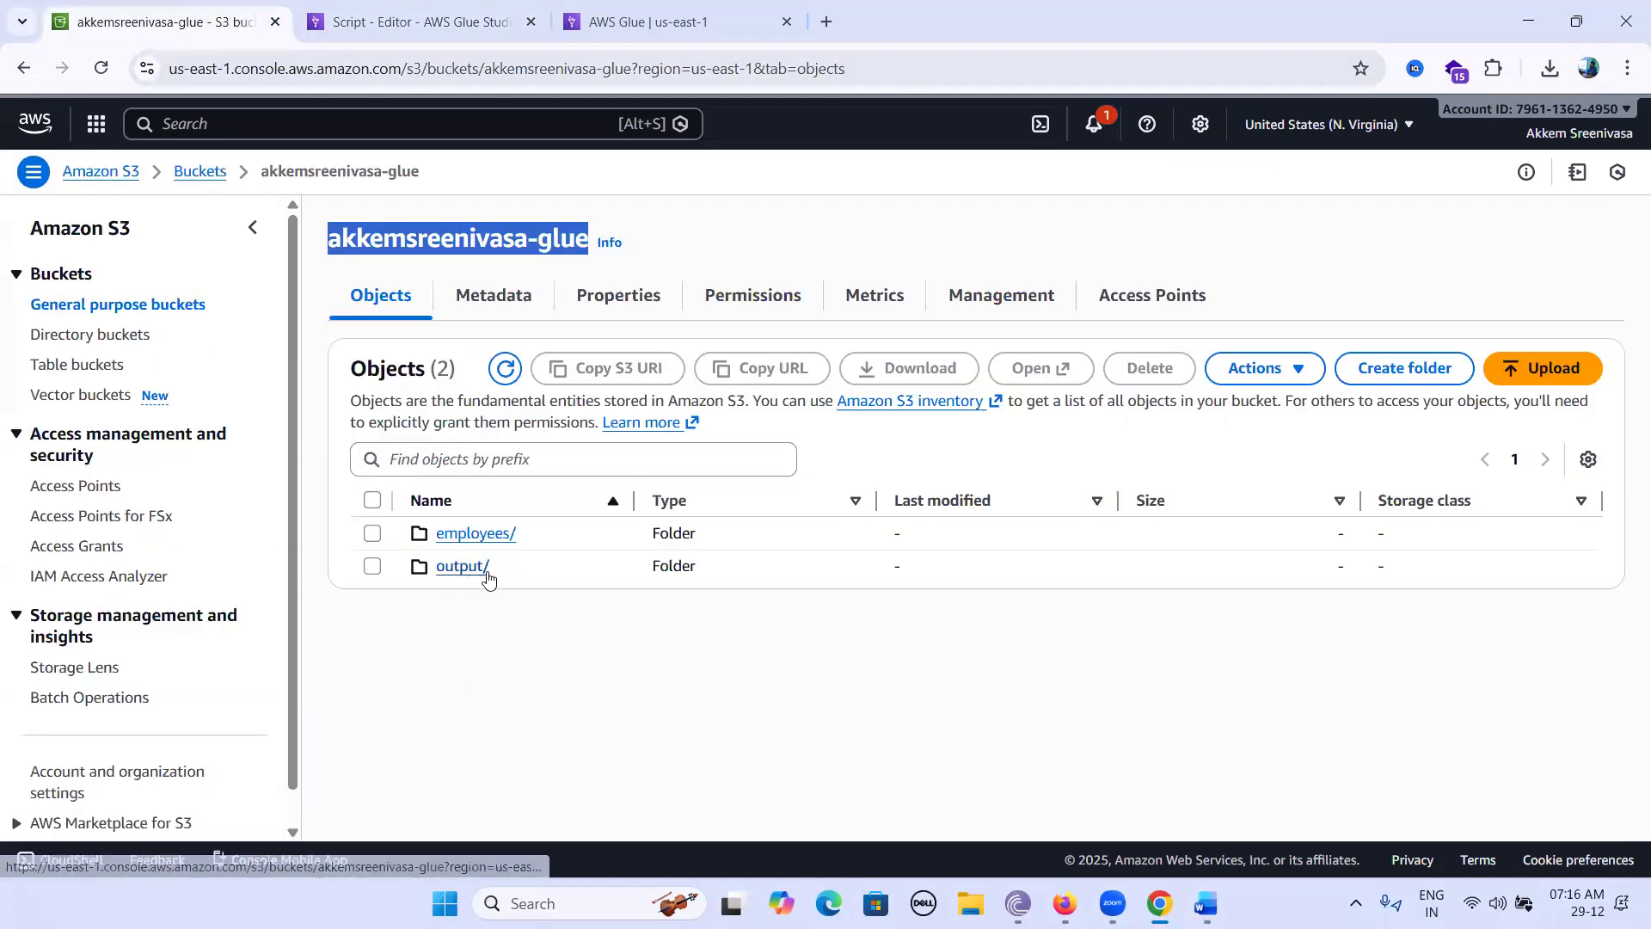
pyautogui.click(373, 569)
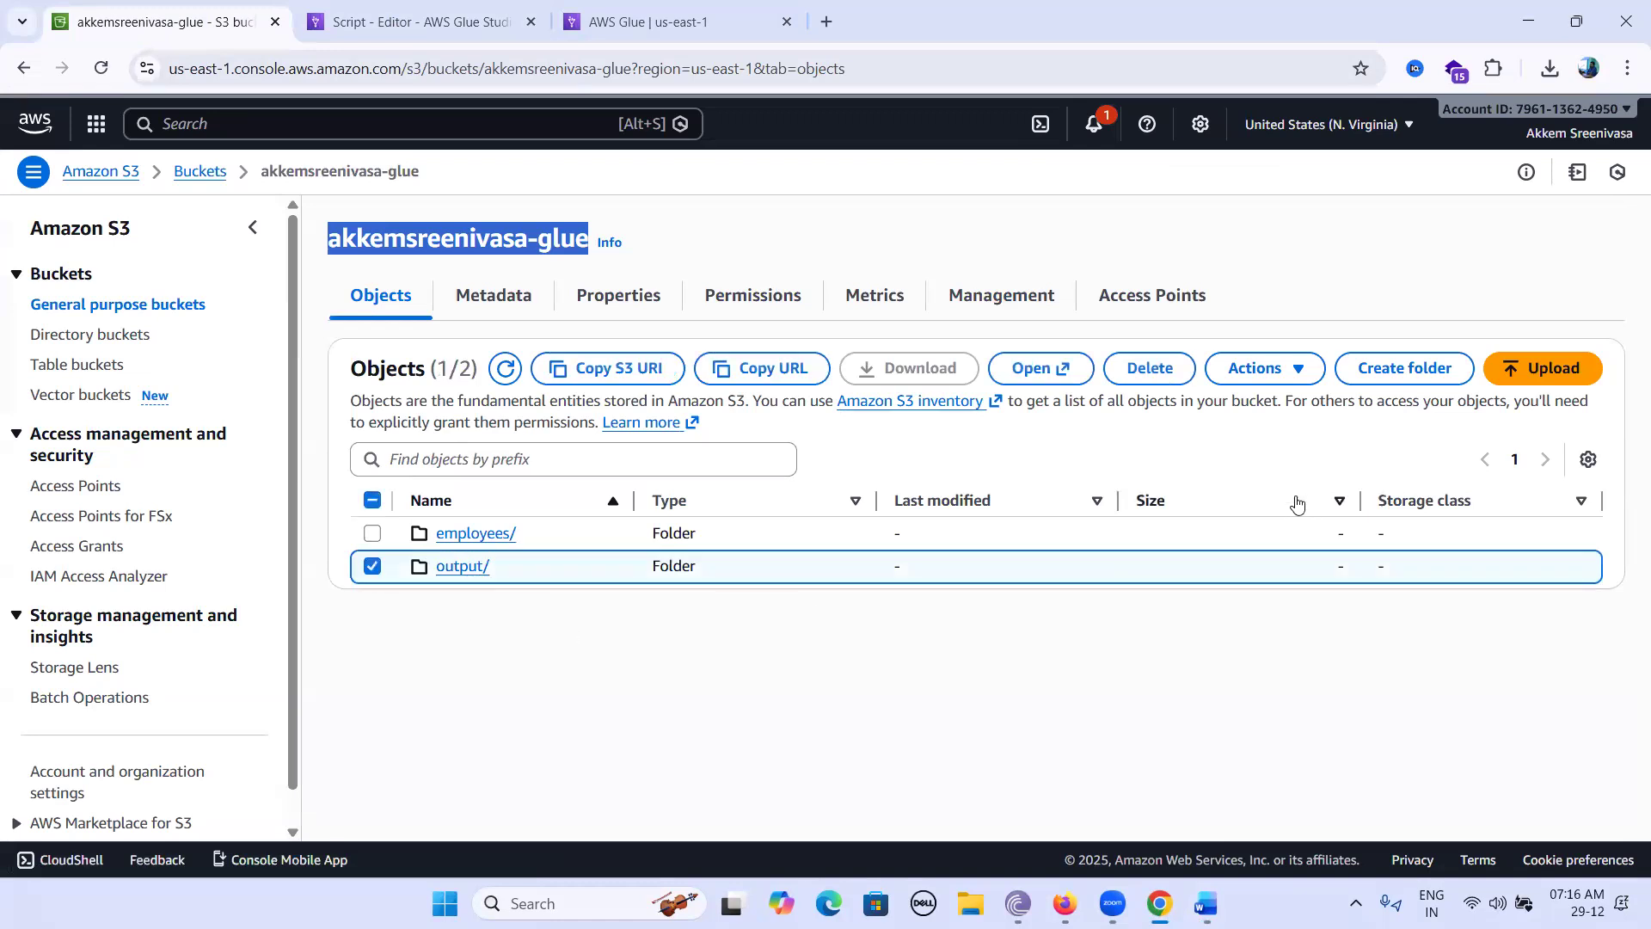
pyautogui.click(1290, 369)
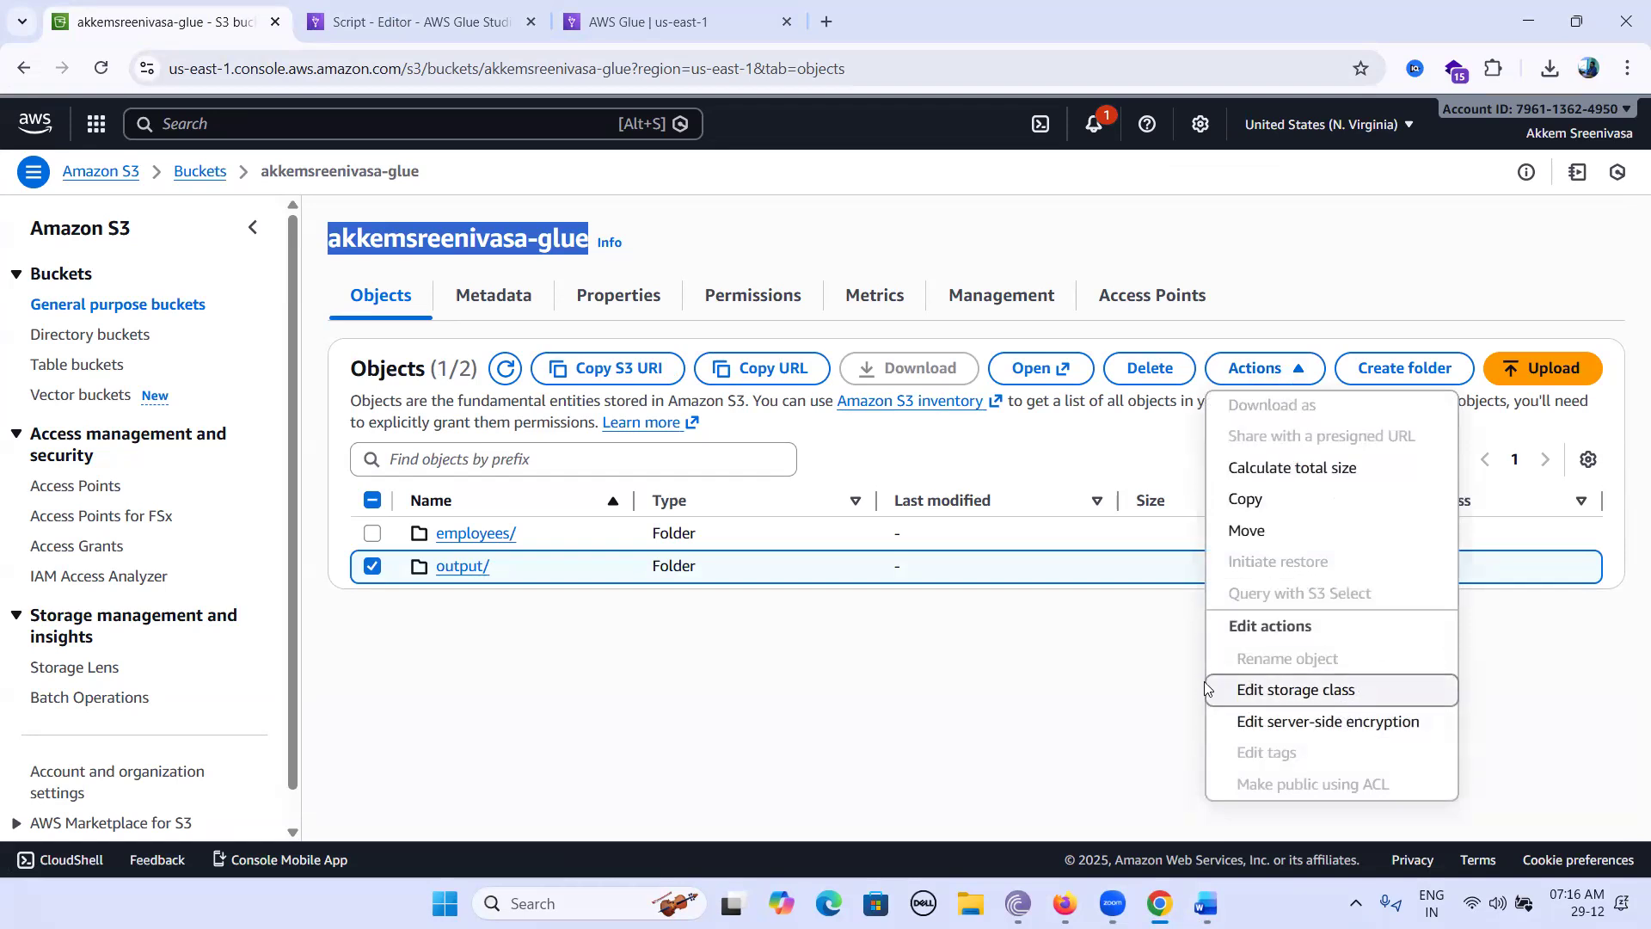
pyautogui.click(666, 575)
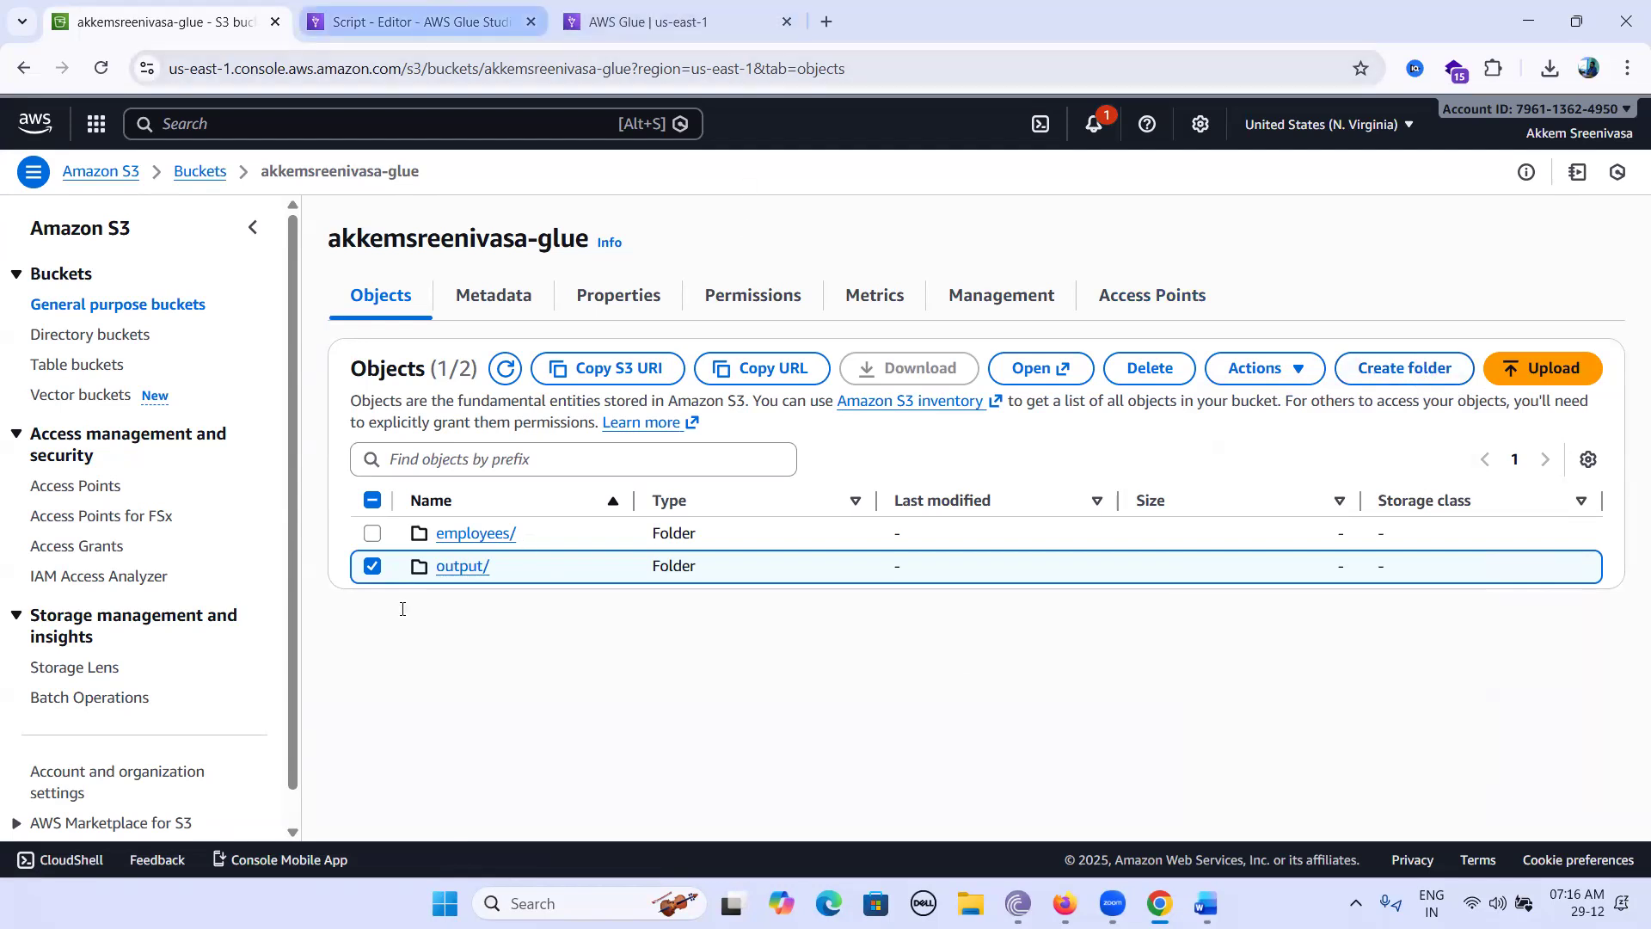
# Step: Review the employee-columns-renamed target folder and the glueparquet format in the Glue script's write line
pyautogui.click(409, 22)
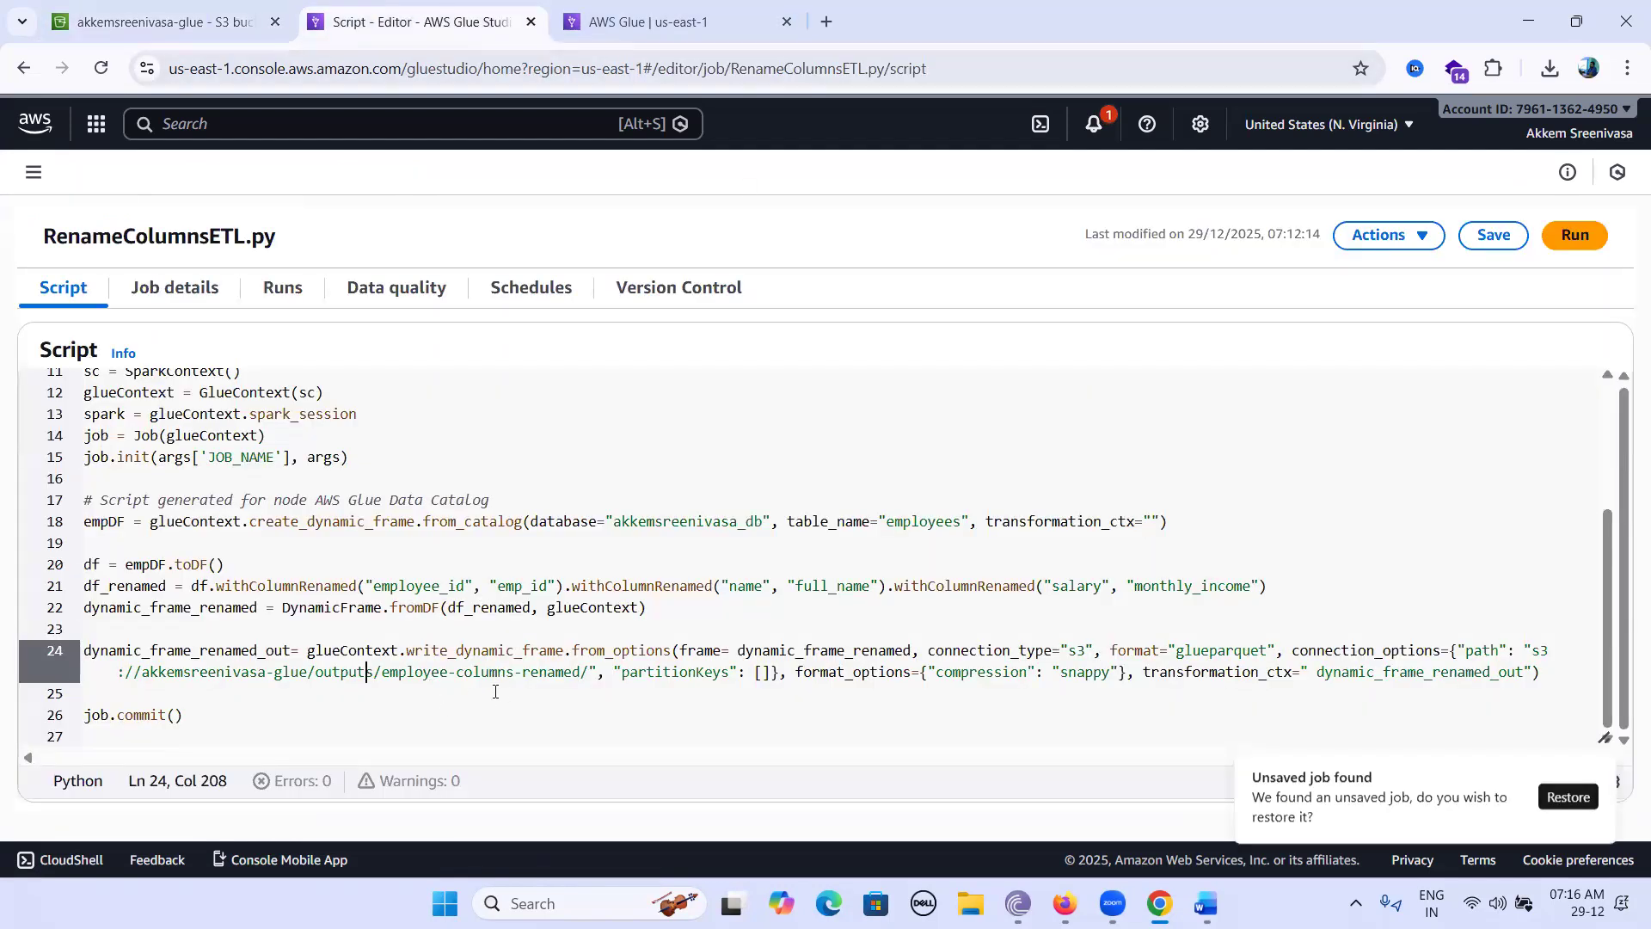
pyautogui.moveTo(381, 670); pyautogui.dragTo(573, 668)
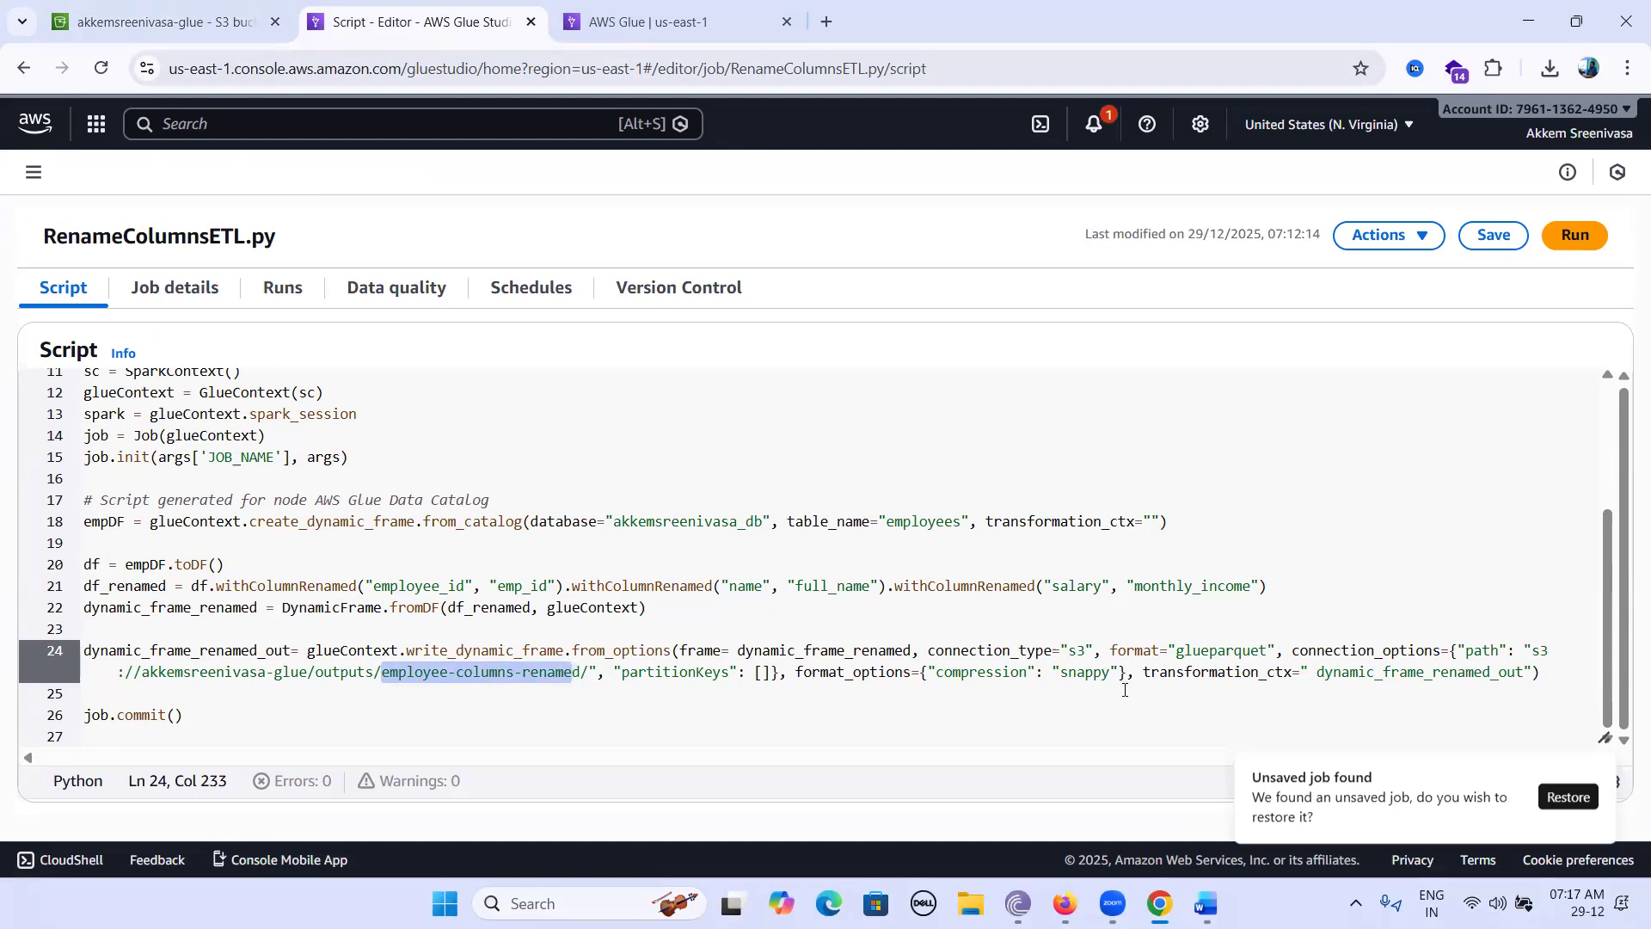
pyautogui.moveTo(1176, 651); pyautogui.dragTo(1261, 648)
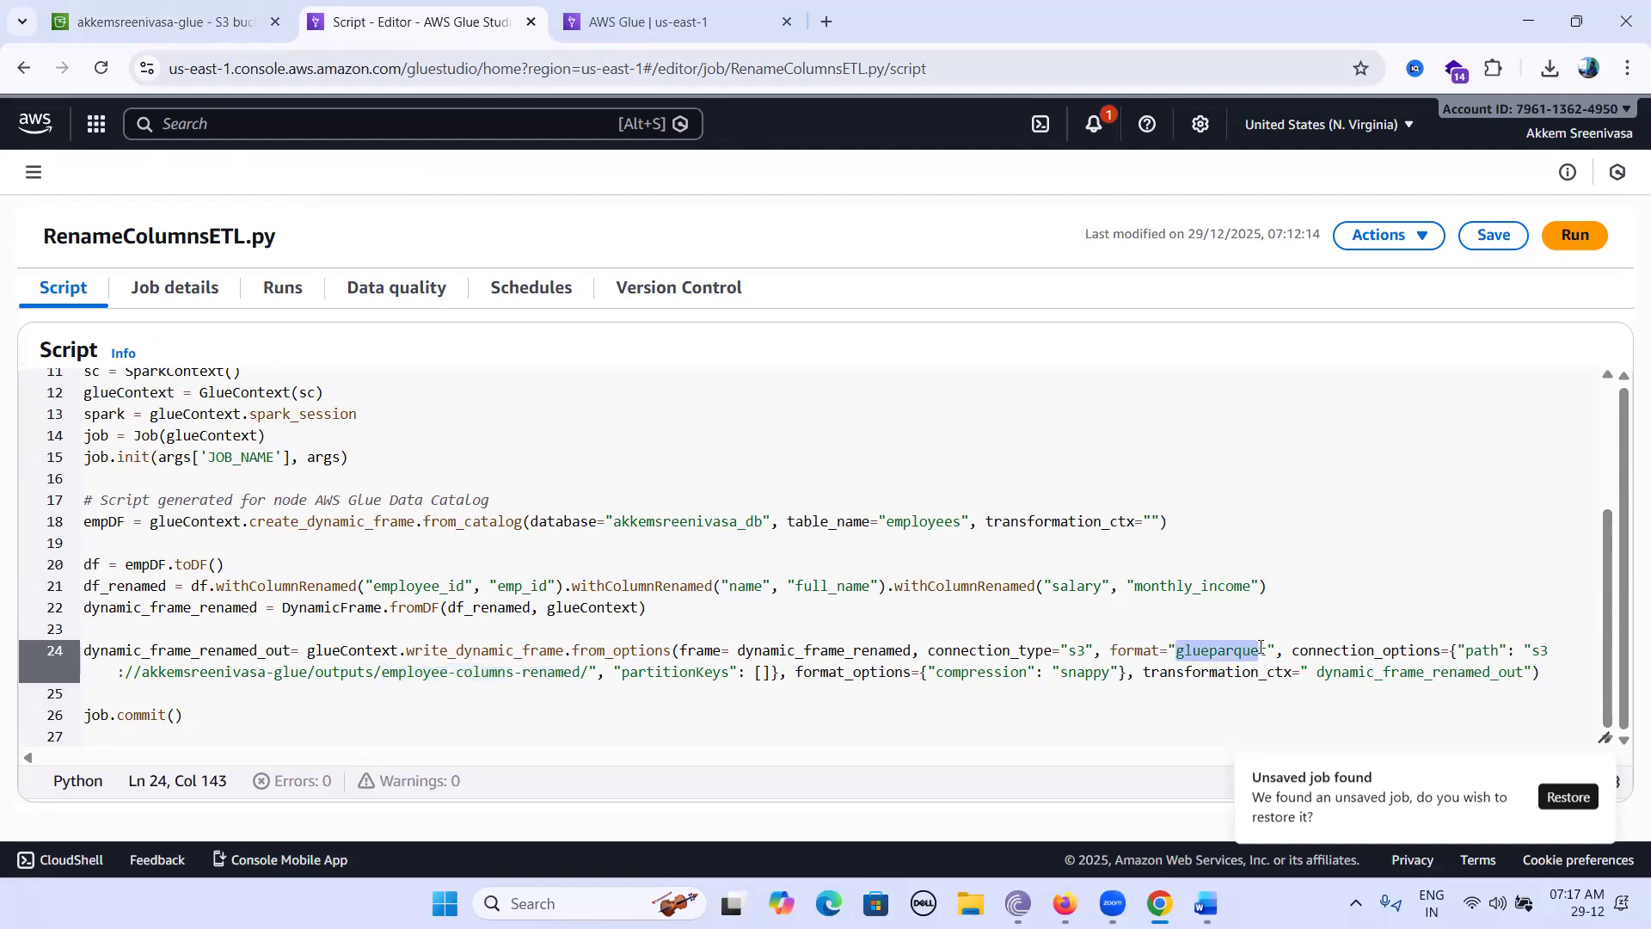
# Step: Check the snappy compression option, save and run the RenameColumnsETL.py job, and show its runs
pyautogui.moveTo(1060, 672); pyautogui.dragTo(1095, 672)
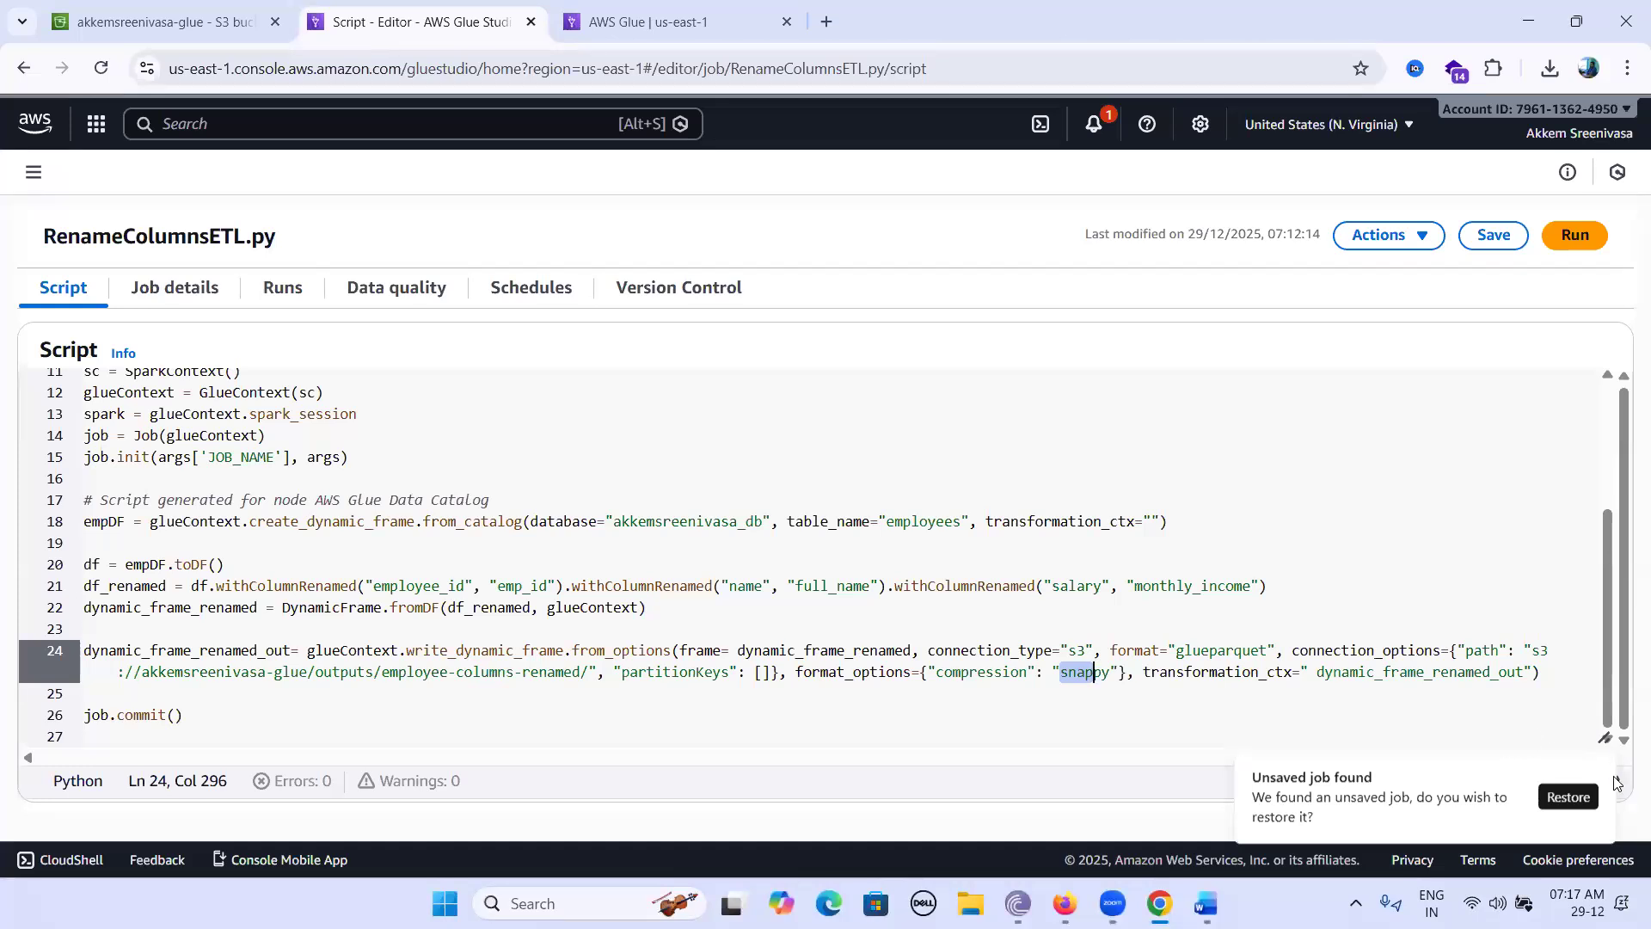
pyautogui.click(1494, 239)
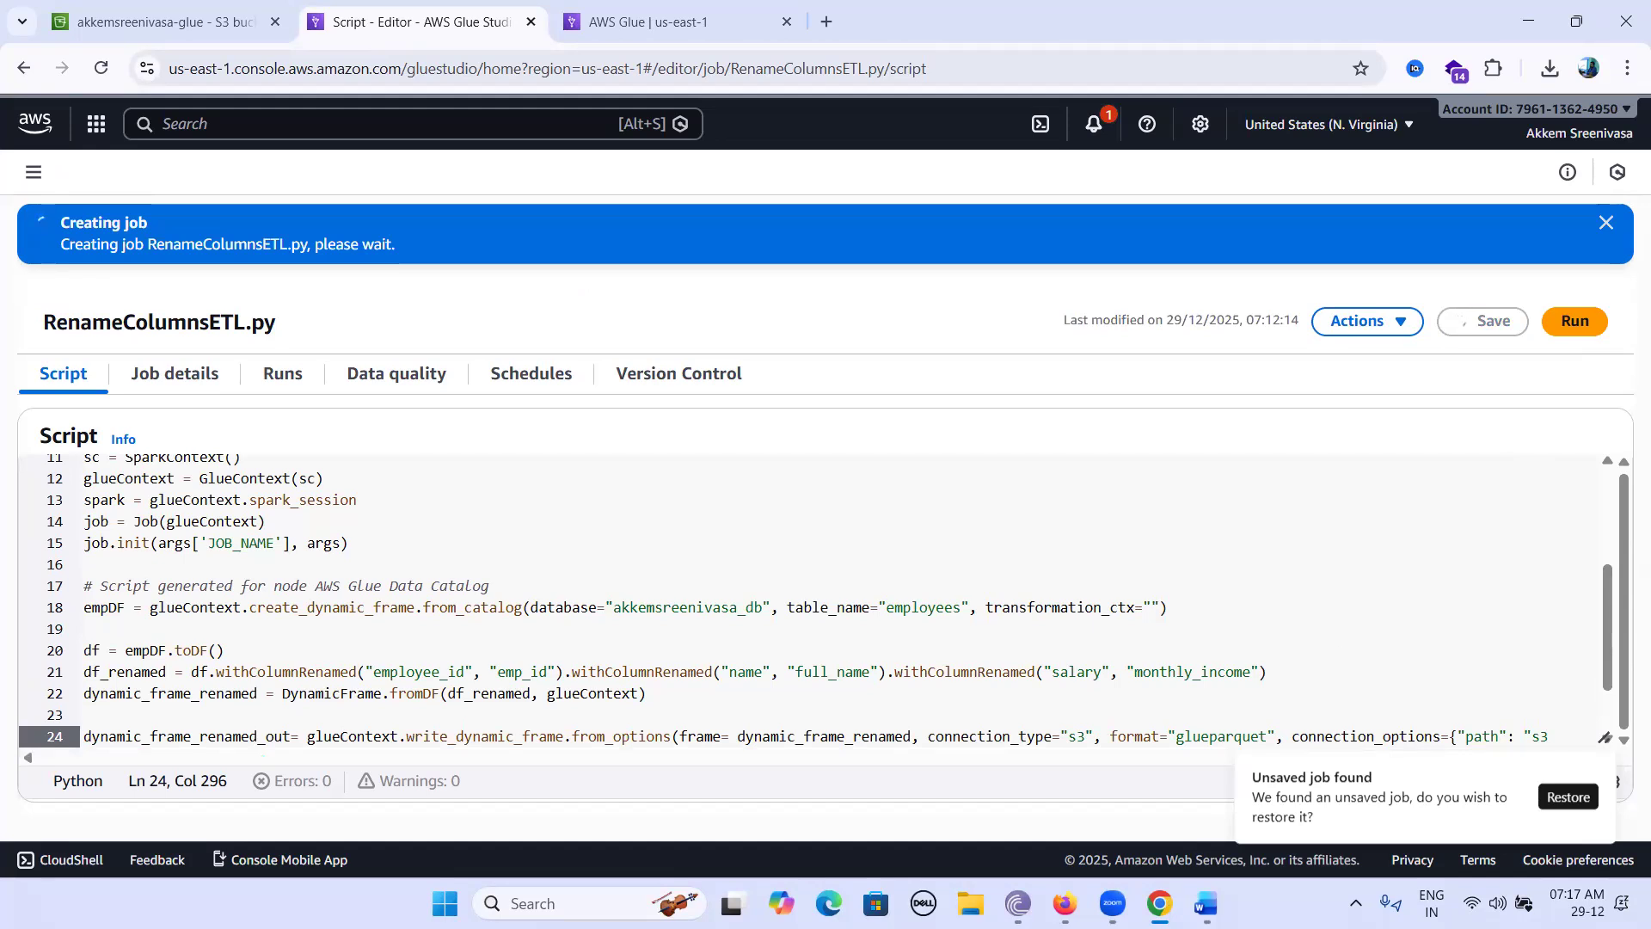
pyautogui.click(1576, 321)
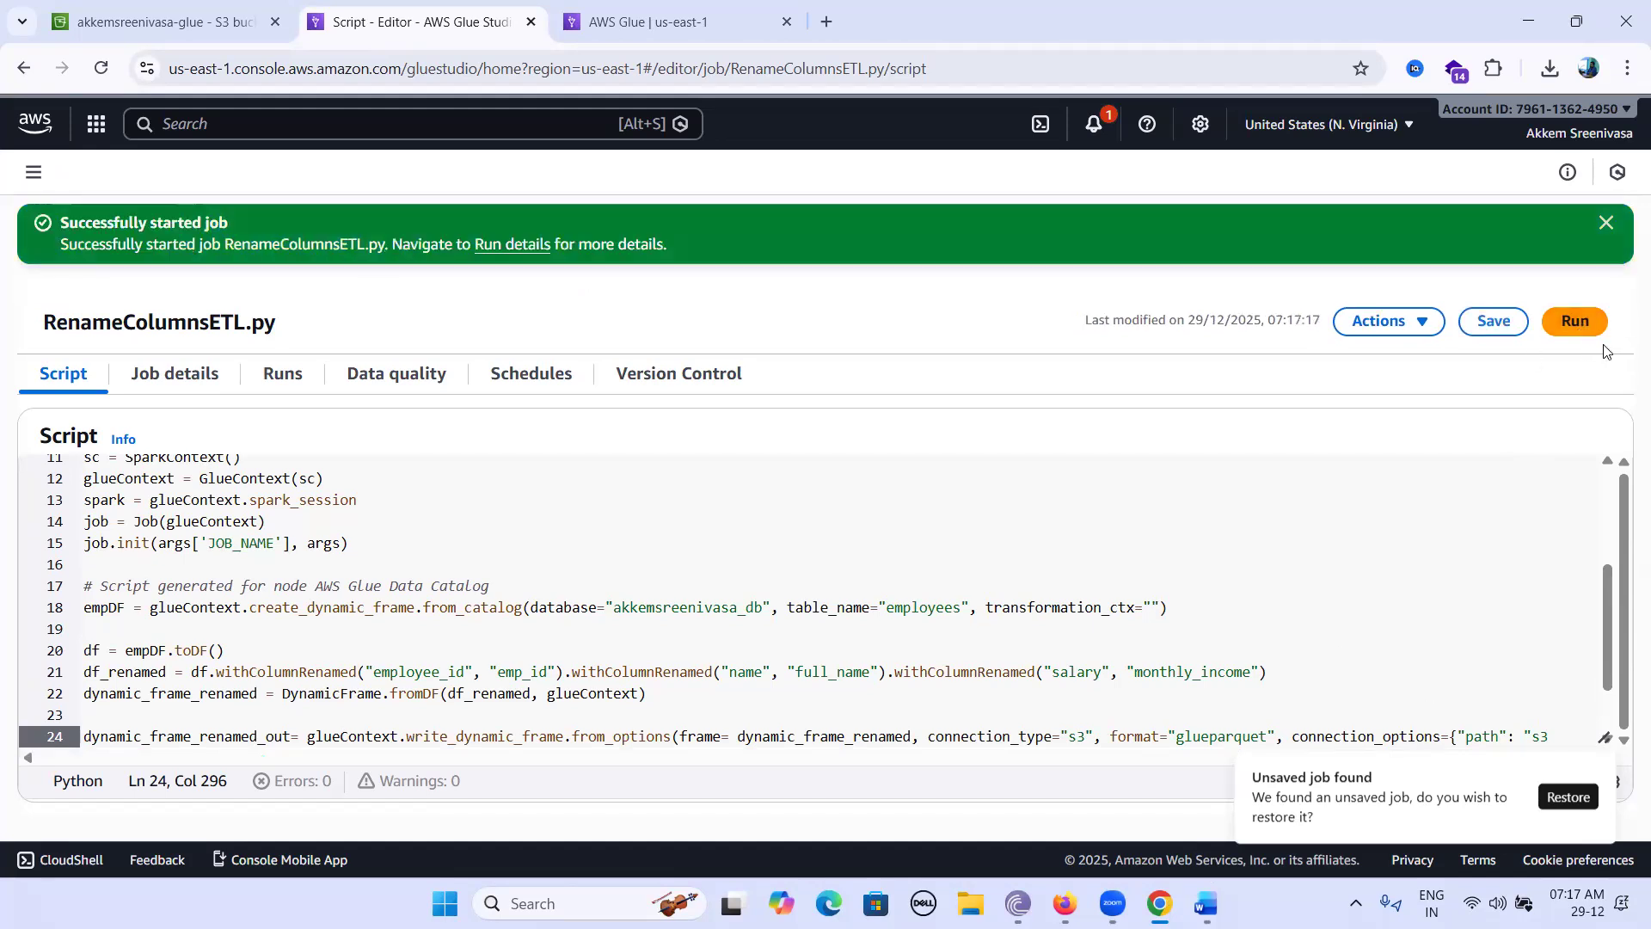
pyautogui.click(284, 378)
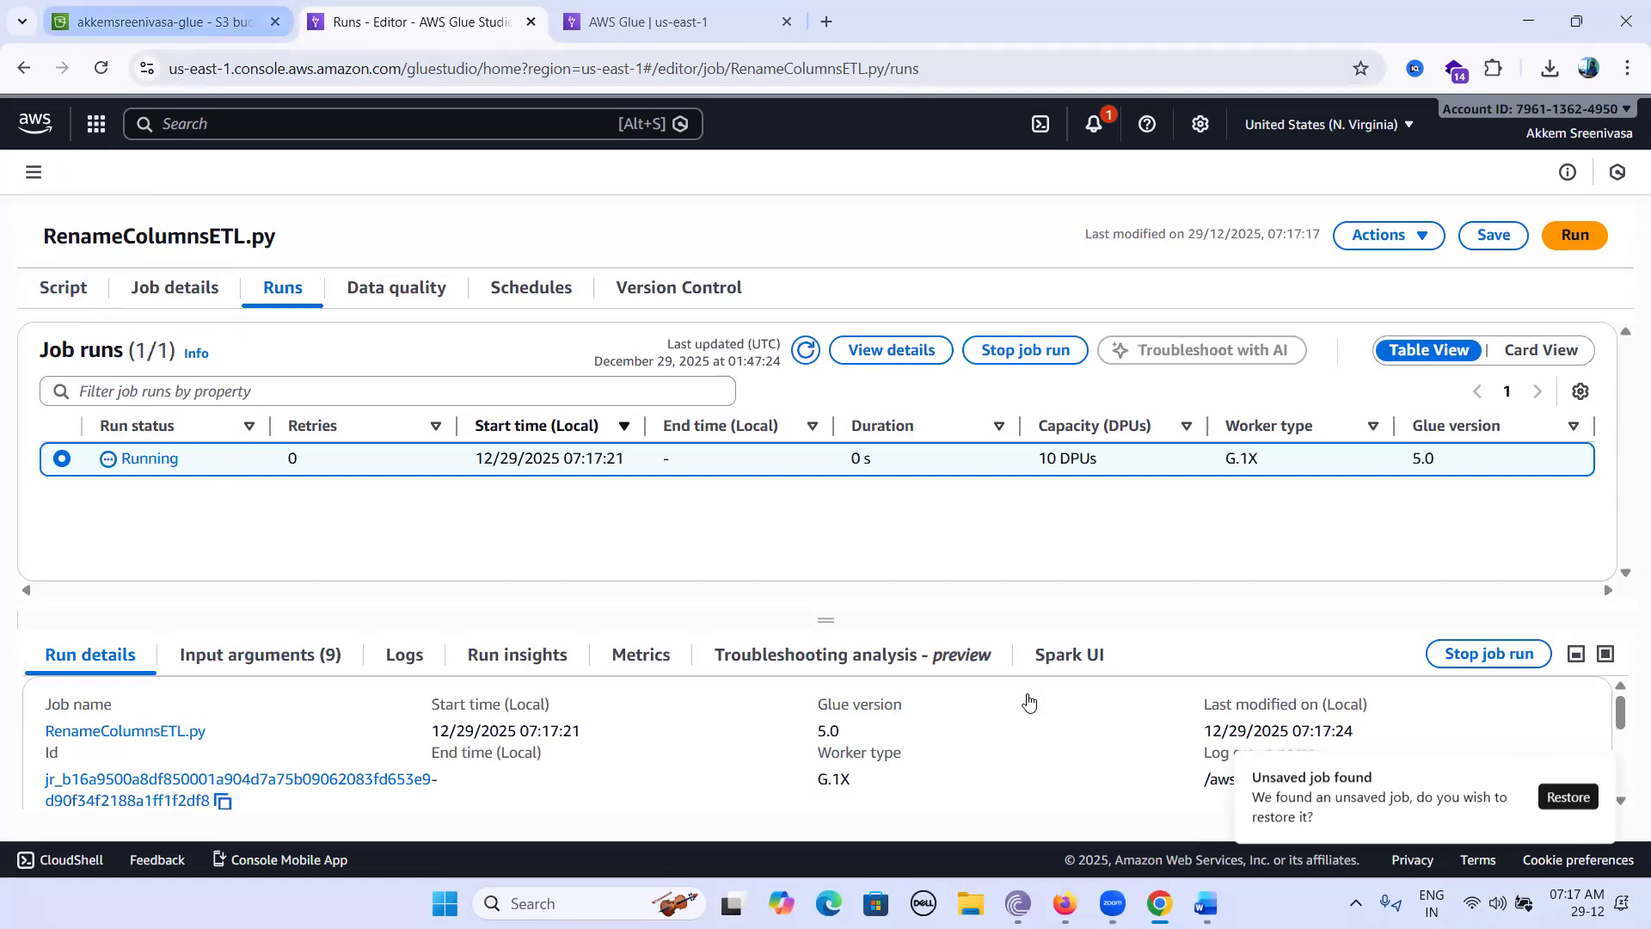
# Step: Switch to the S3 Glue bucket and refresh its object list to check for the job's outputs folder
pyautogui.hotkey('ctrl', 'shift', 'Tab')
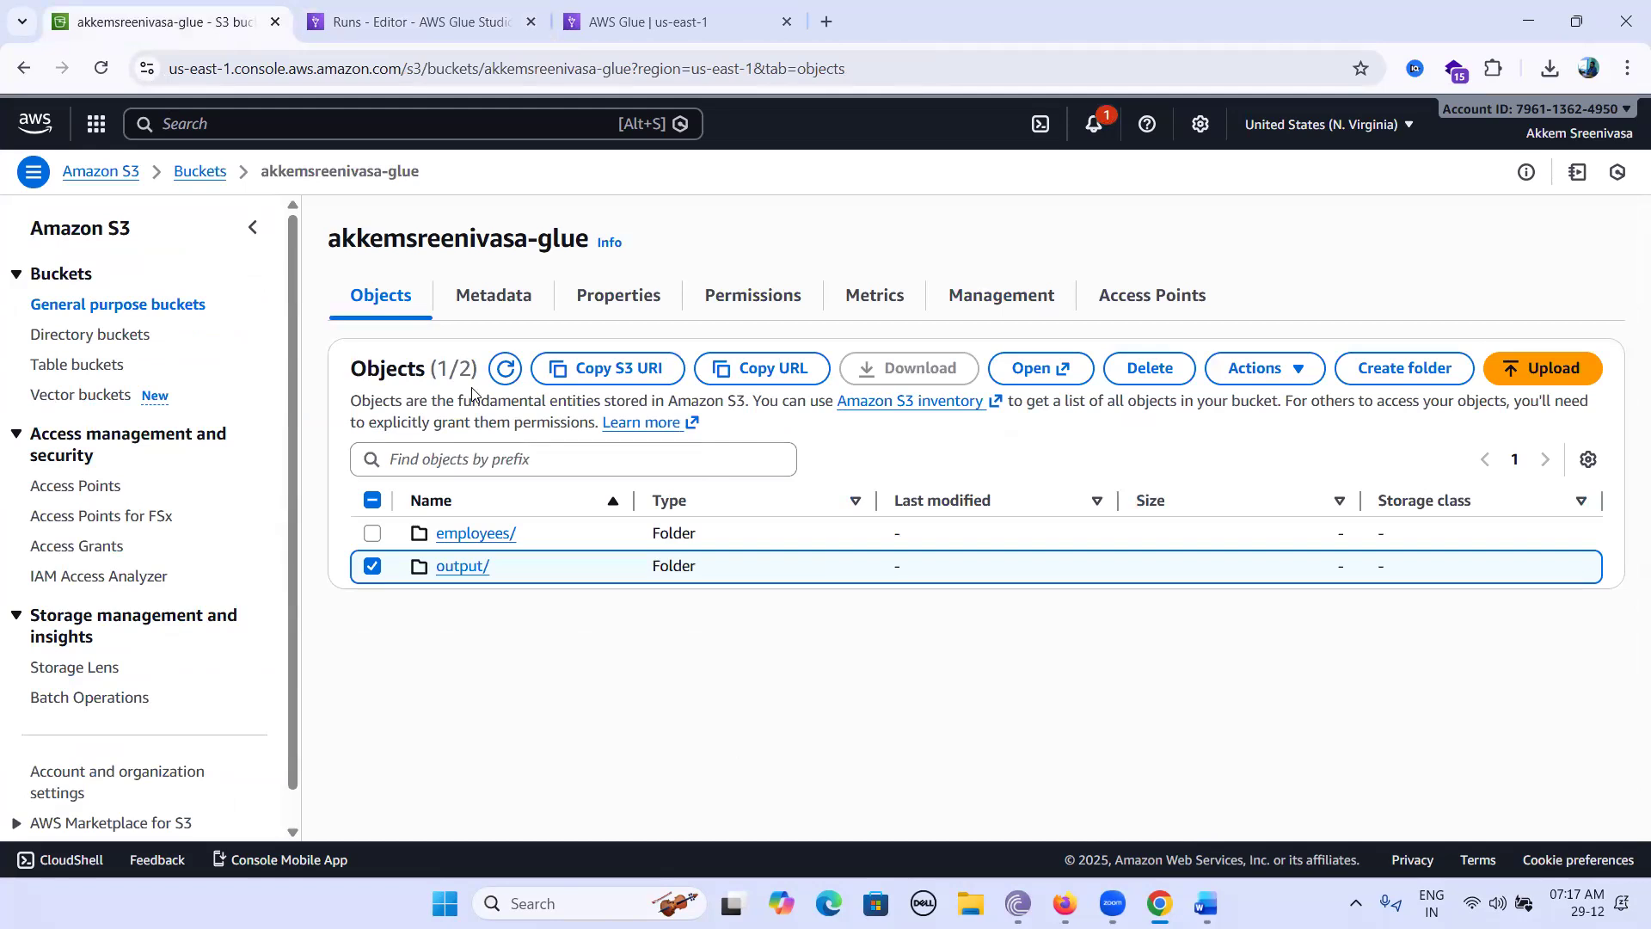
pyautogui.click(505, 368)
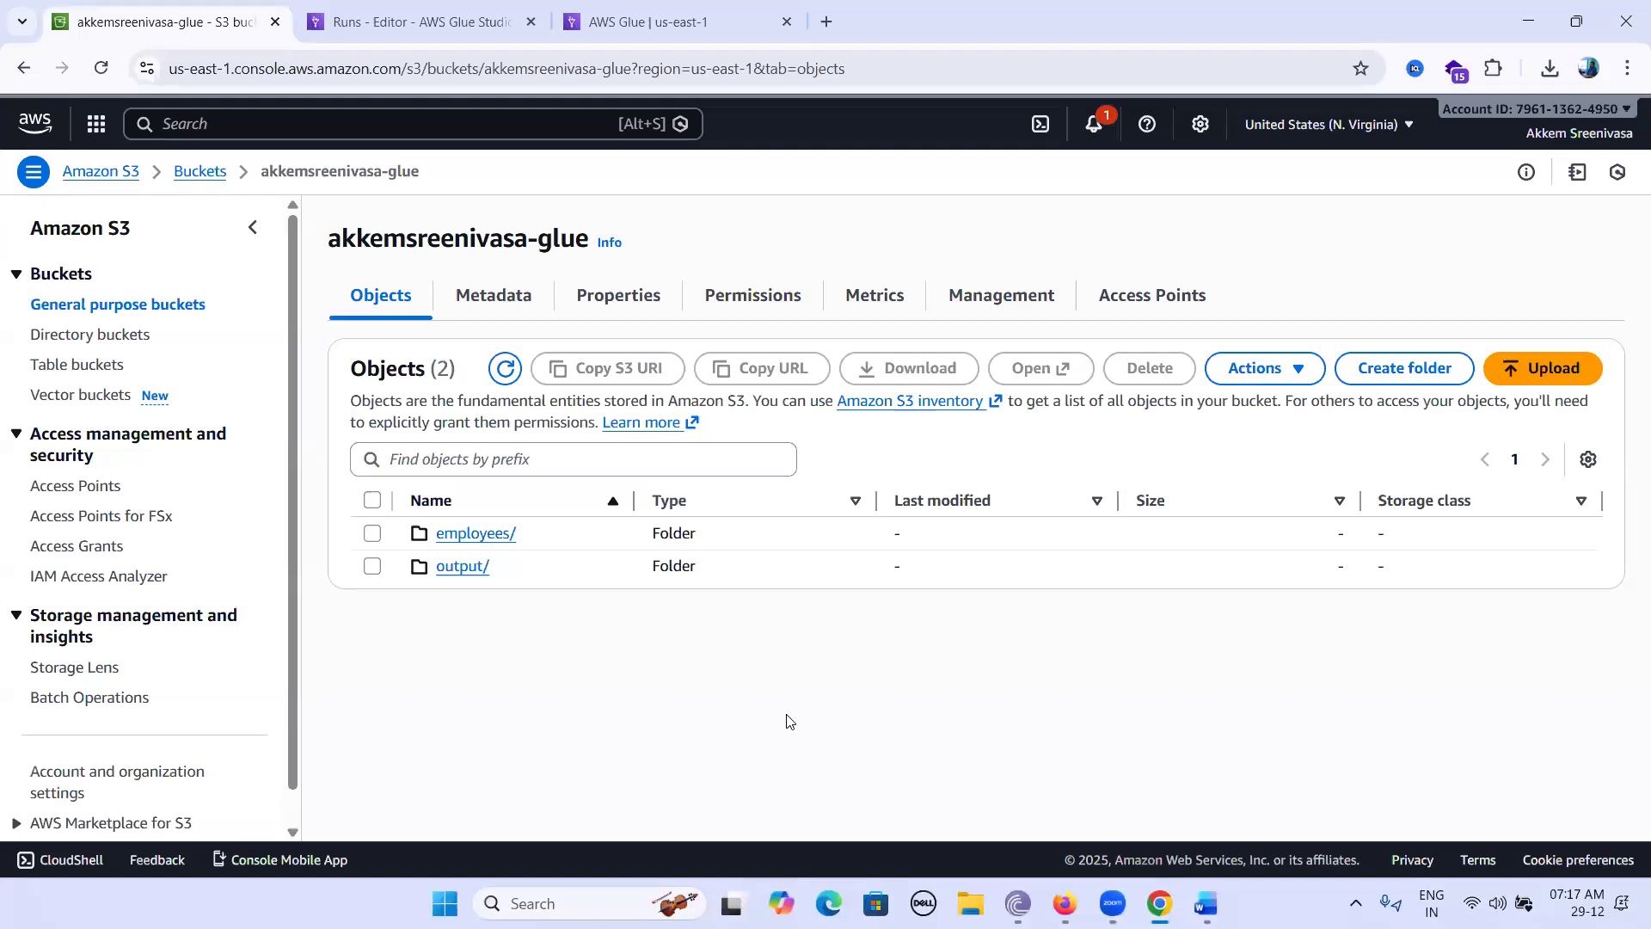
pyautogui.click(506, 368)
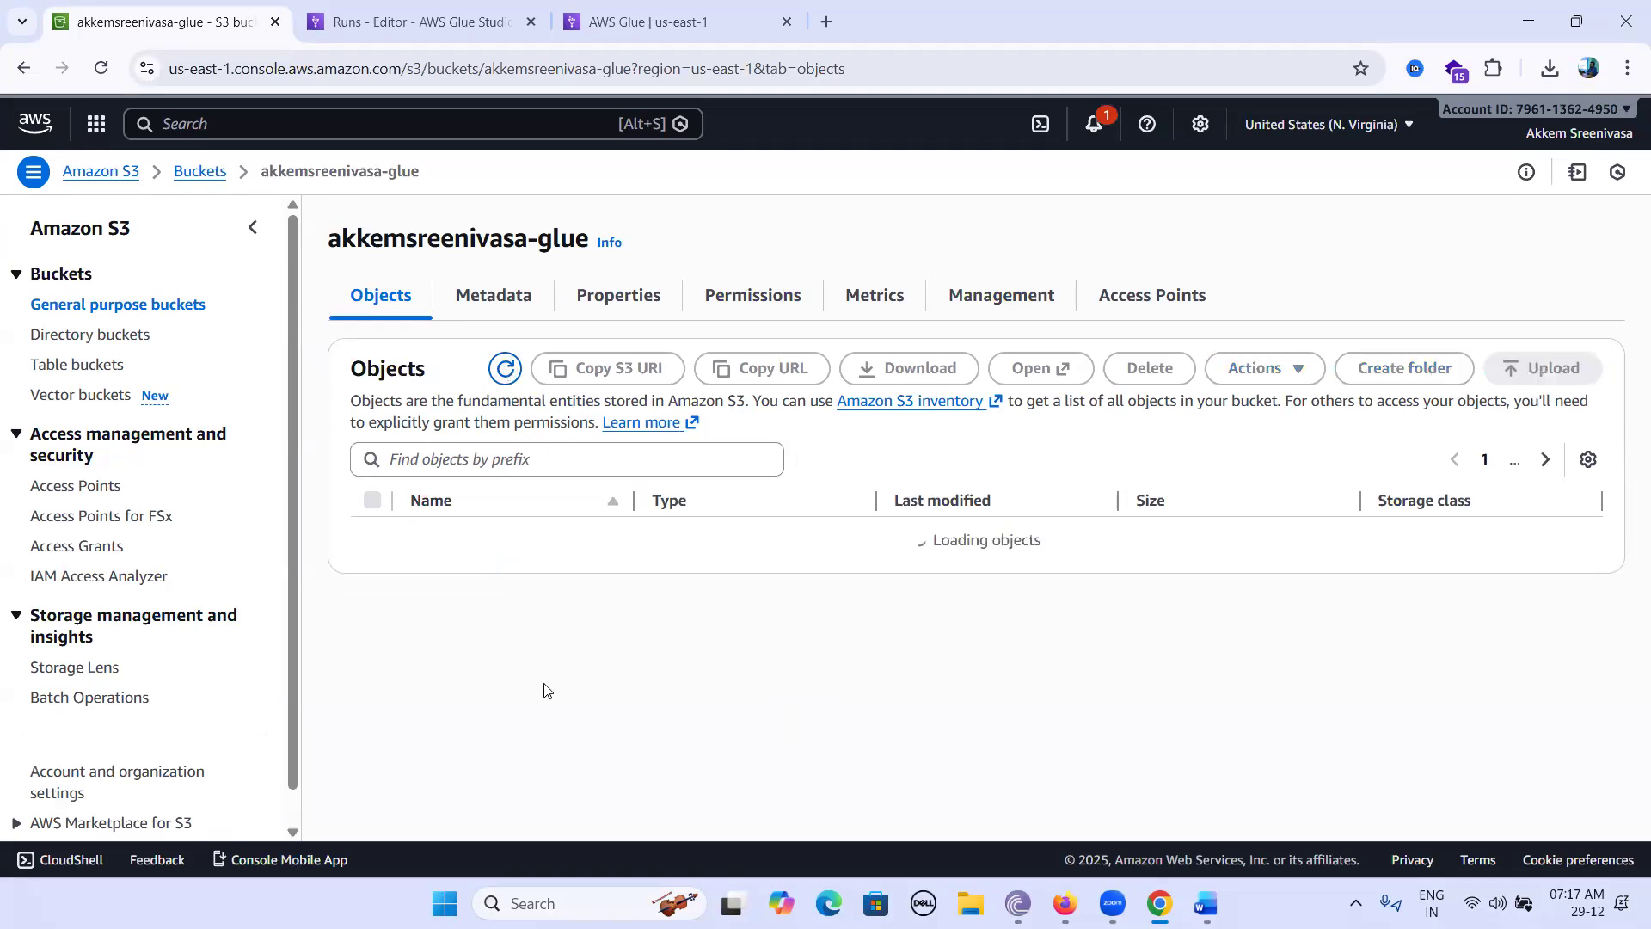
# Step: Close the browser tab with the AWS Glue databases list and return to the job runs
pyautogui.click(428, 25)
pyautogui.hotkey('ctrl', 'Tab')
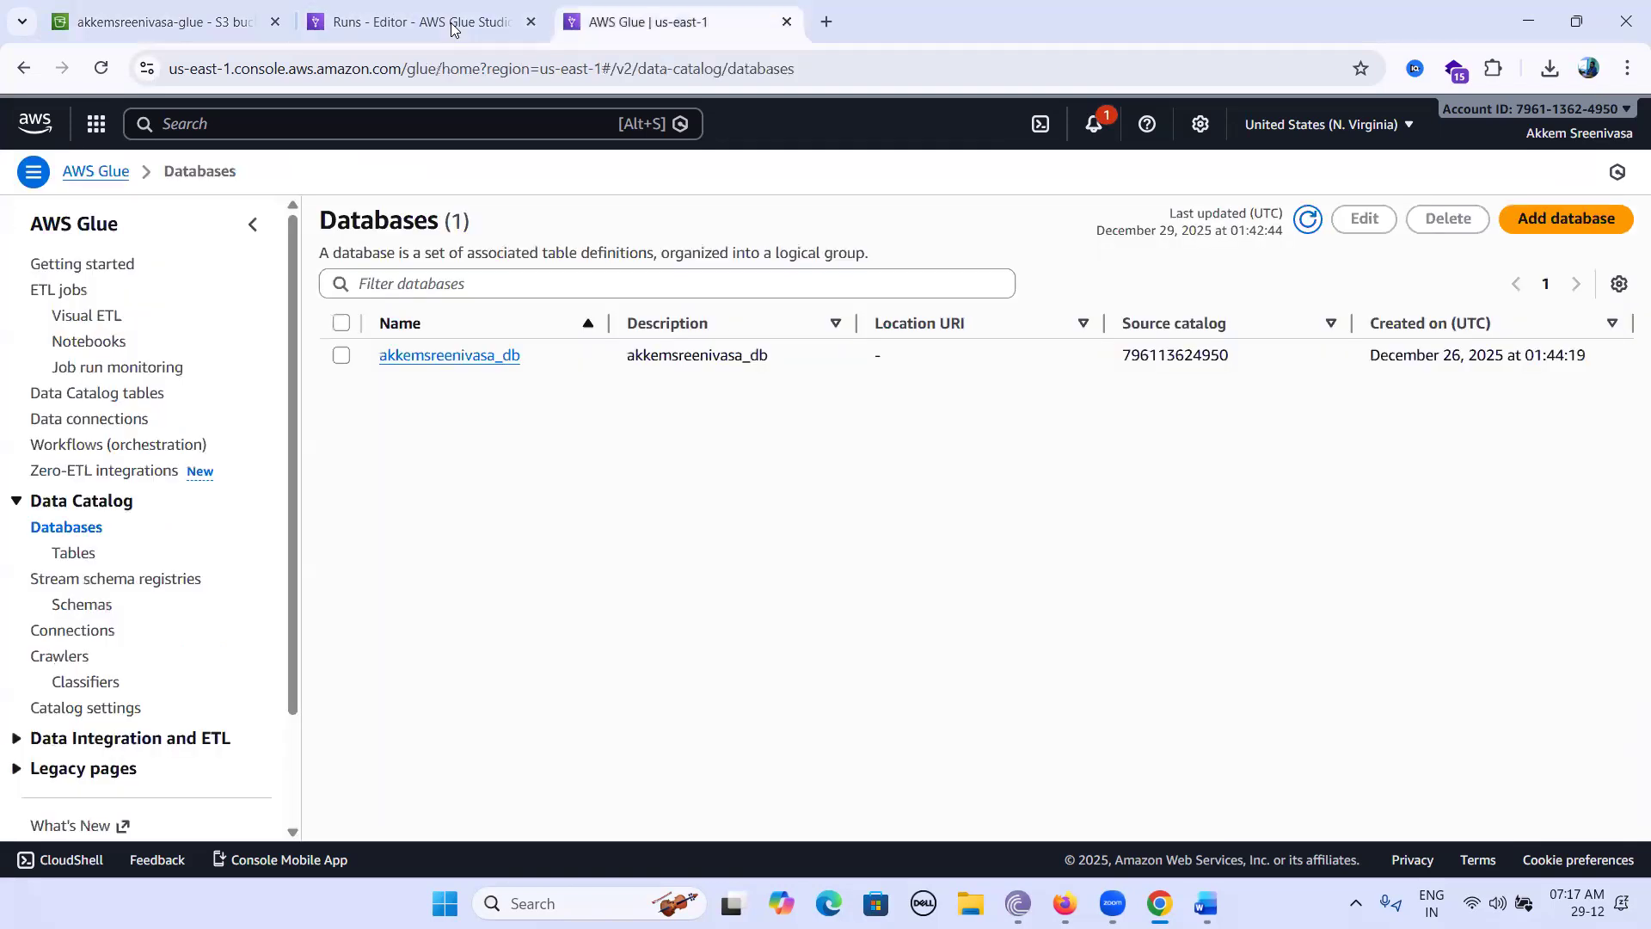
pyautogui.rightClick(676, 26)
pyautogui.click(757, 410)
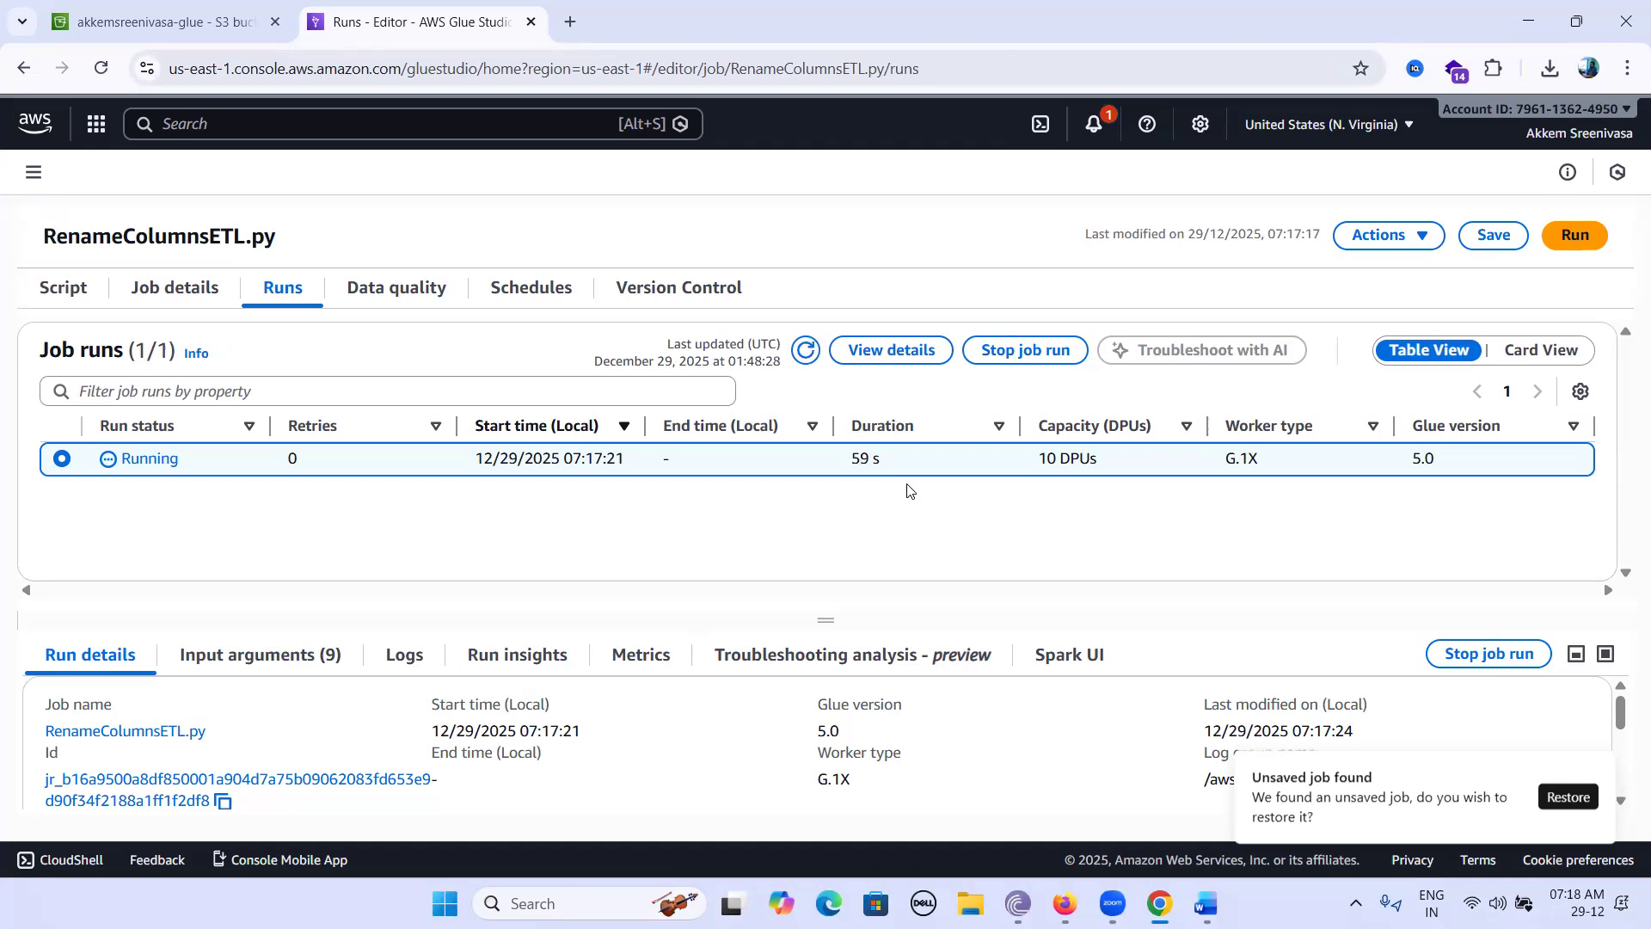
# Step: Refresh the RenameColumnsETL.py job runs repeatedly and check the run status
pyautogui.click(805, 351)
pyautogui.click(805, 351)
pyautogui.click(805, 351)
pyautogui.click(803, 353)
pyautogui.click(802, 353)
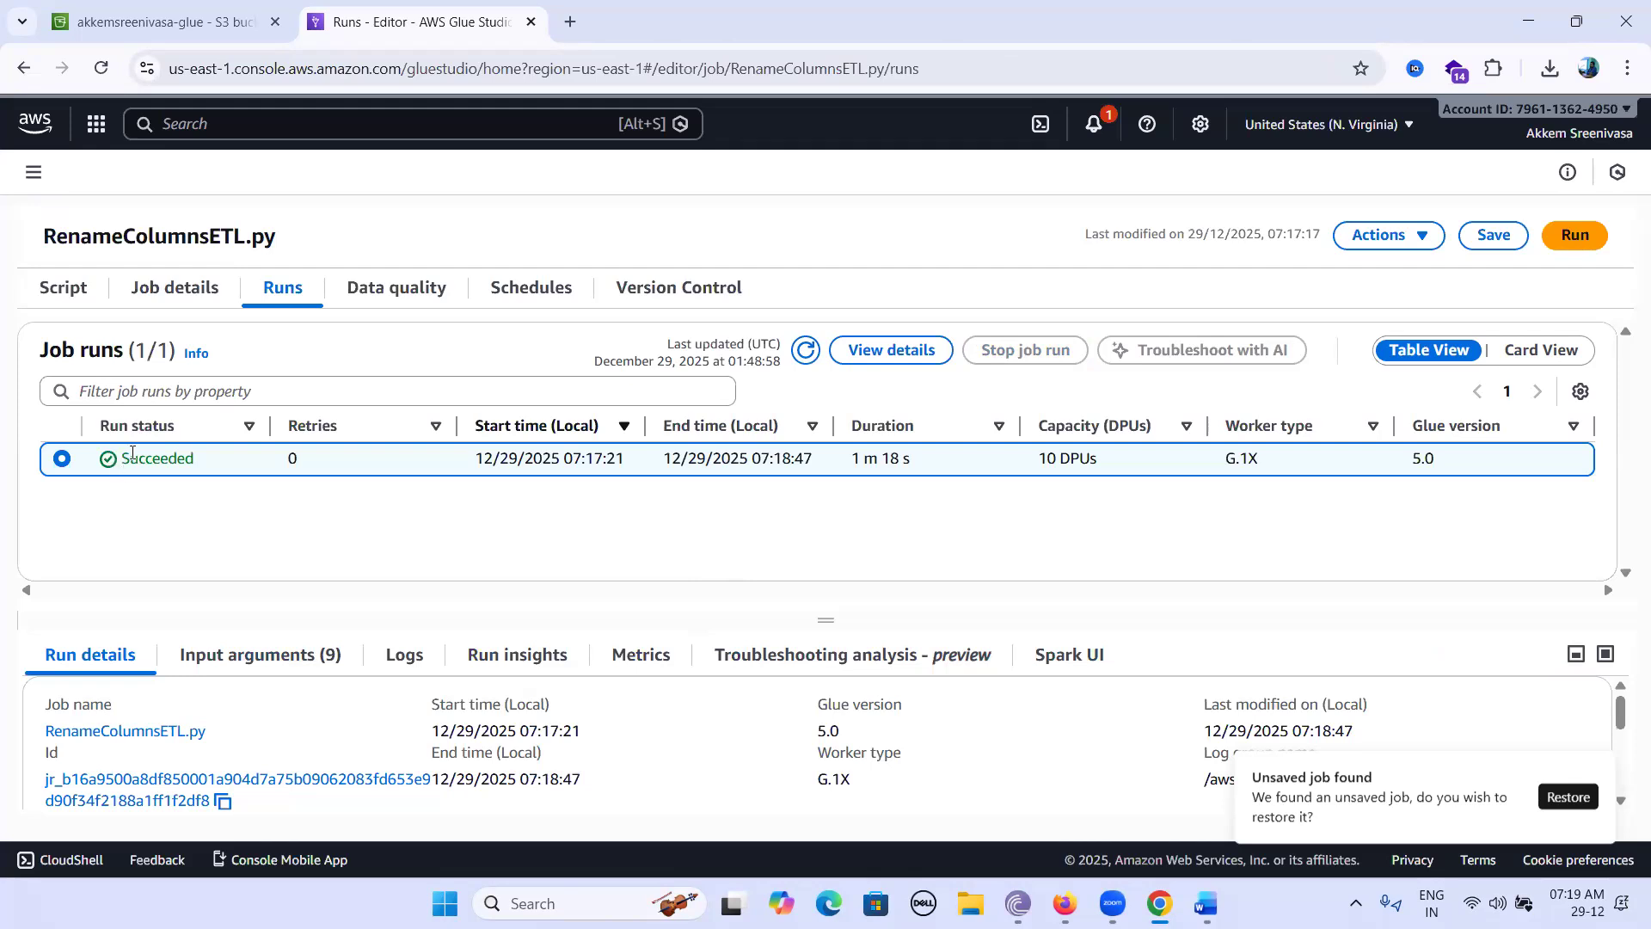
pyautogui.doubleClick(189, 460)
pyautogui.click(260, 523)
# Step: Refresh the S3 Glue bucket's objects and open the employee-columns-renamed/ folder inside outputs/
pyautogui.click(118, 14)
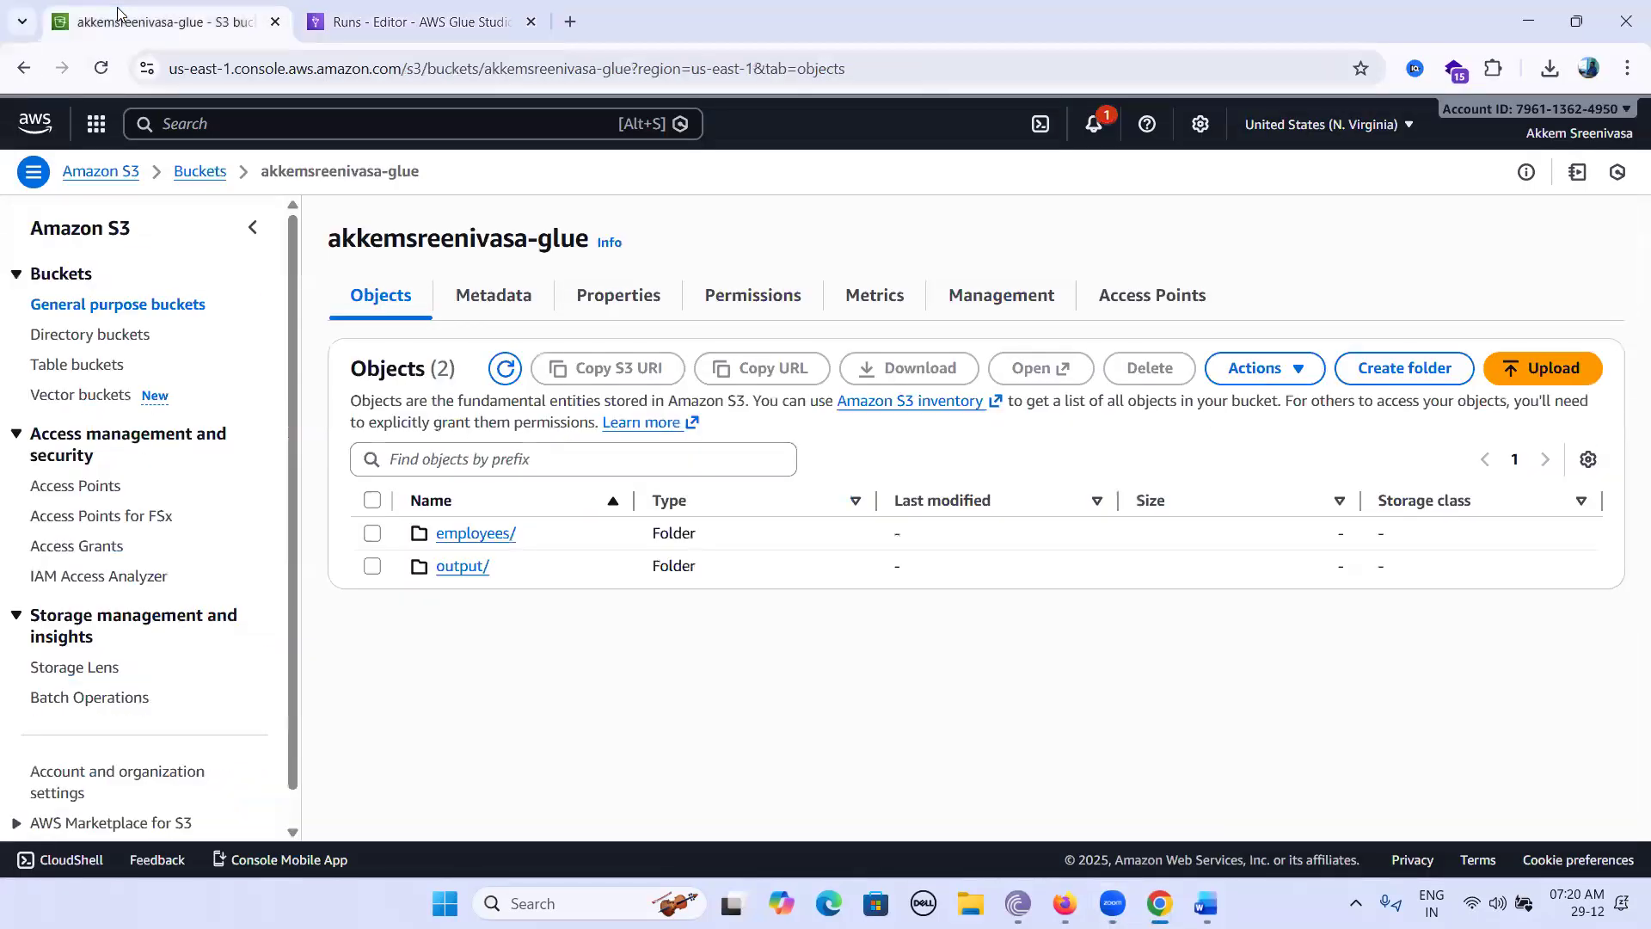
pyautogui.click(503, 370)
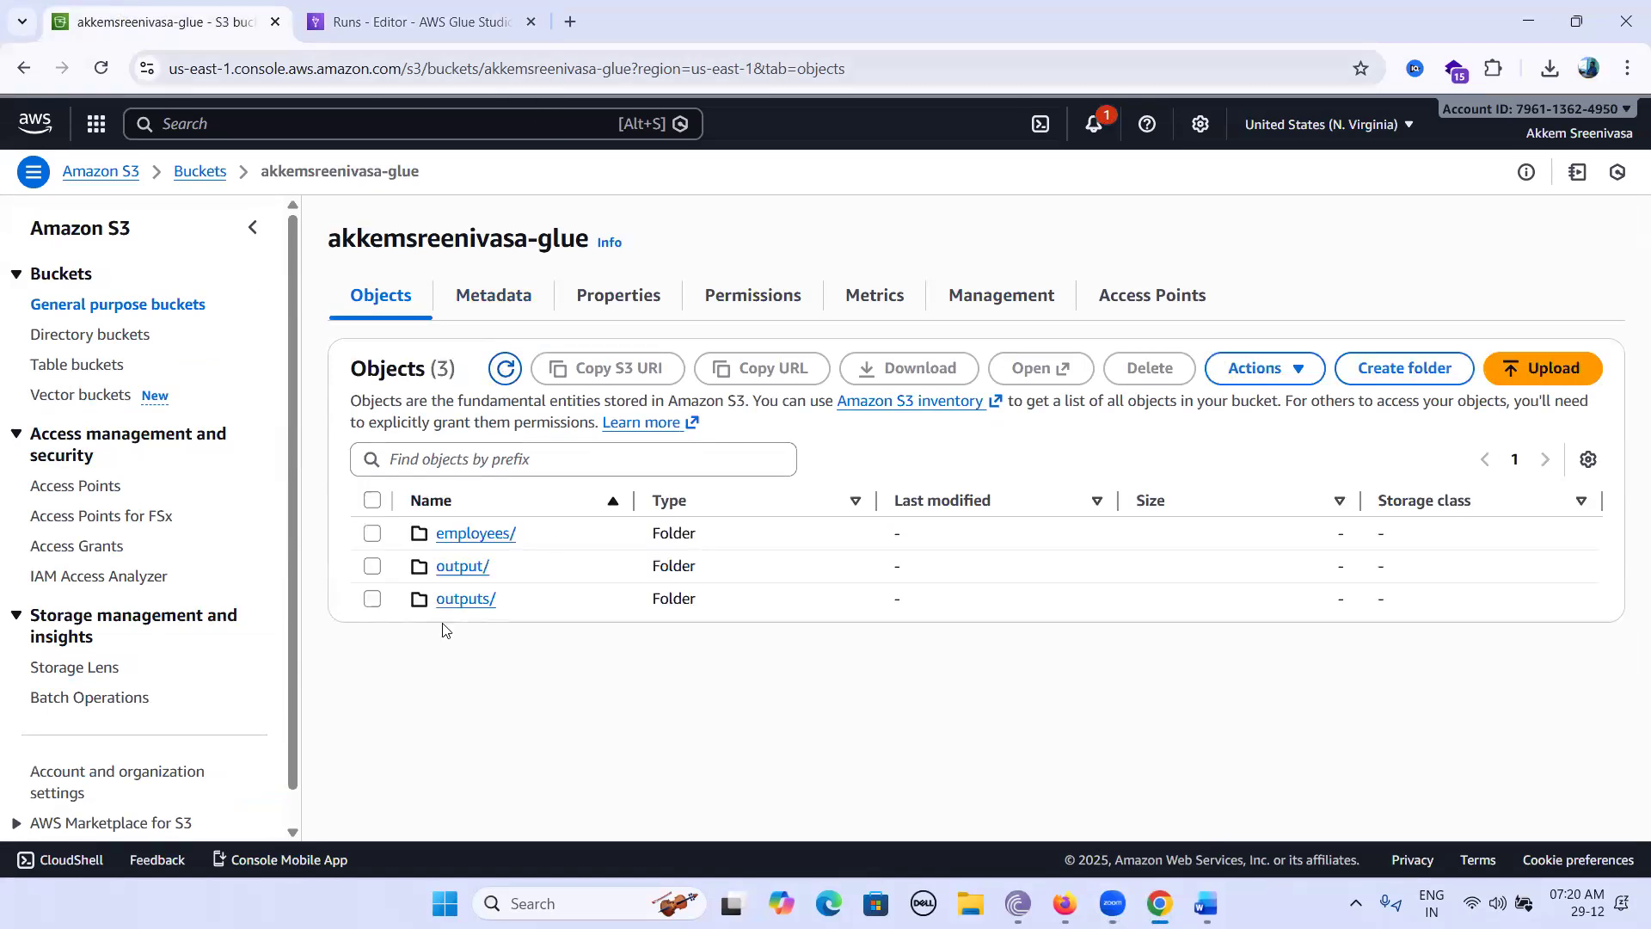
pyautogui.click(469, 599)
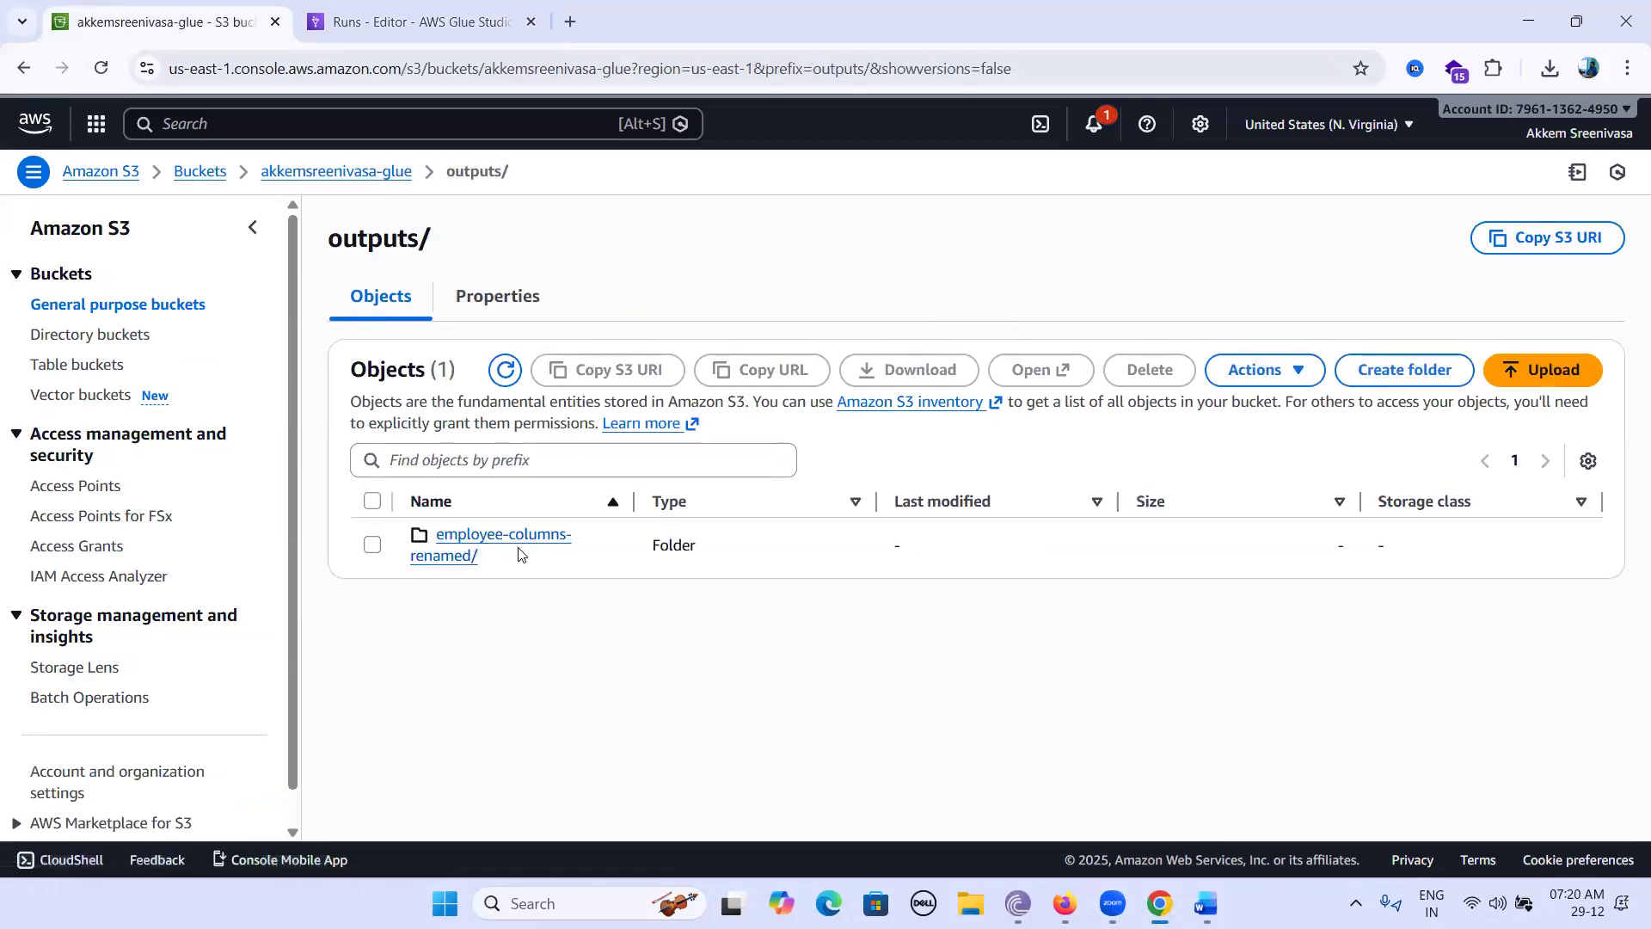
pyautogui.click(472, 538)
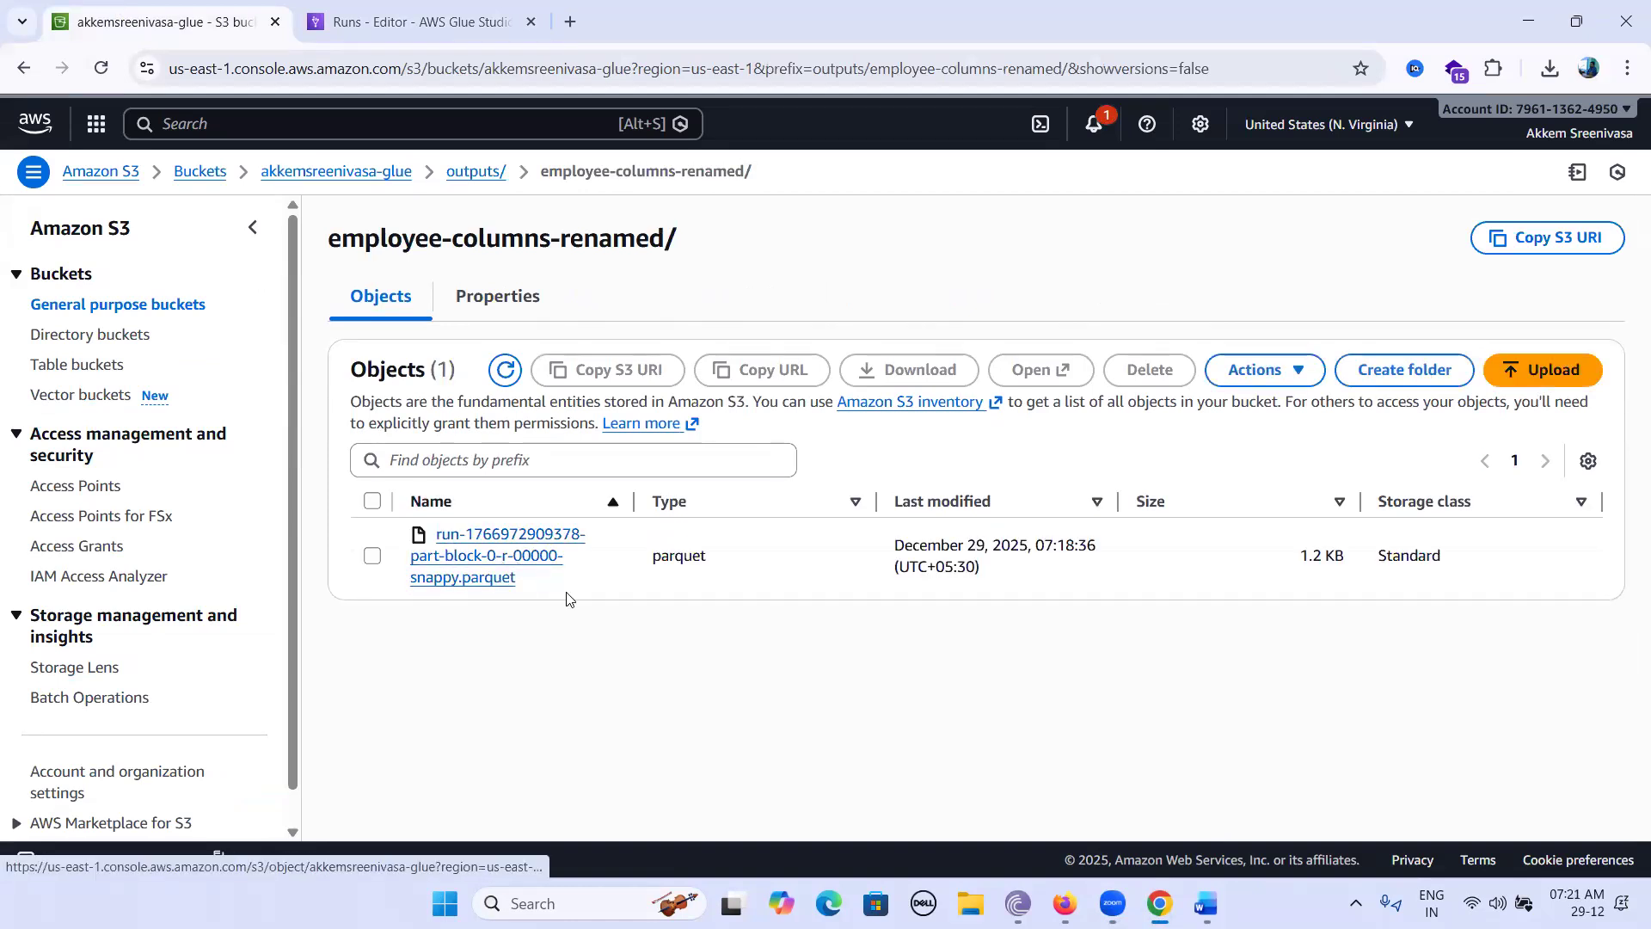
# Step: Select the snappy Parquet file in the employee-columns-renamed/ folder and download it
pyautogui.click(374, 557)
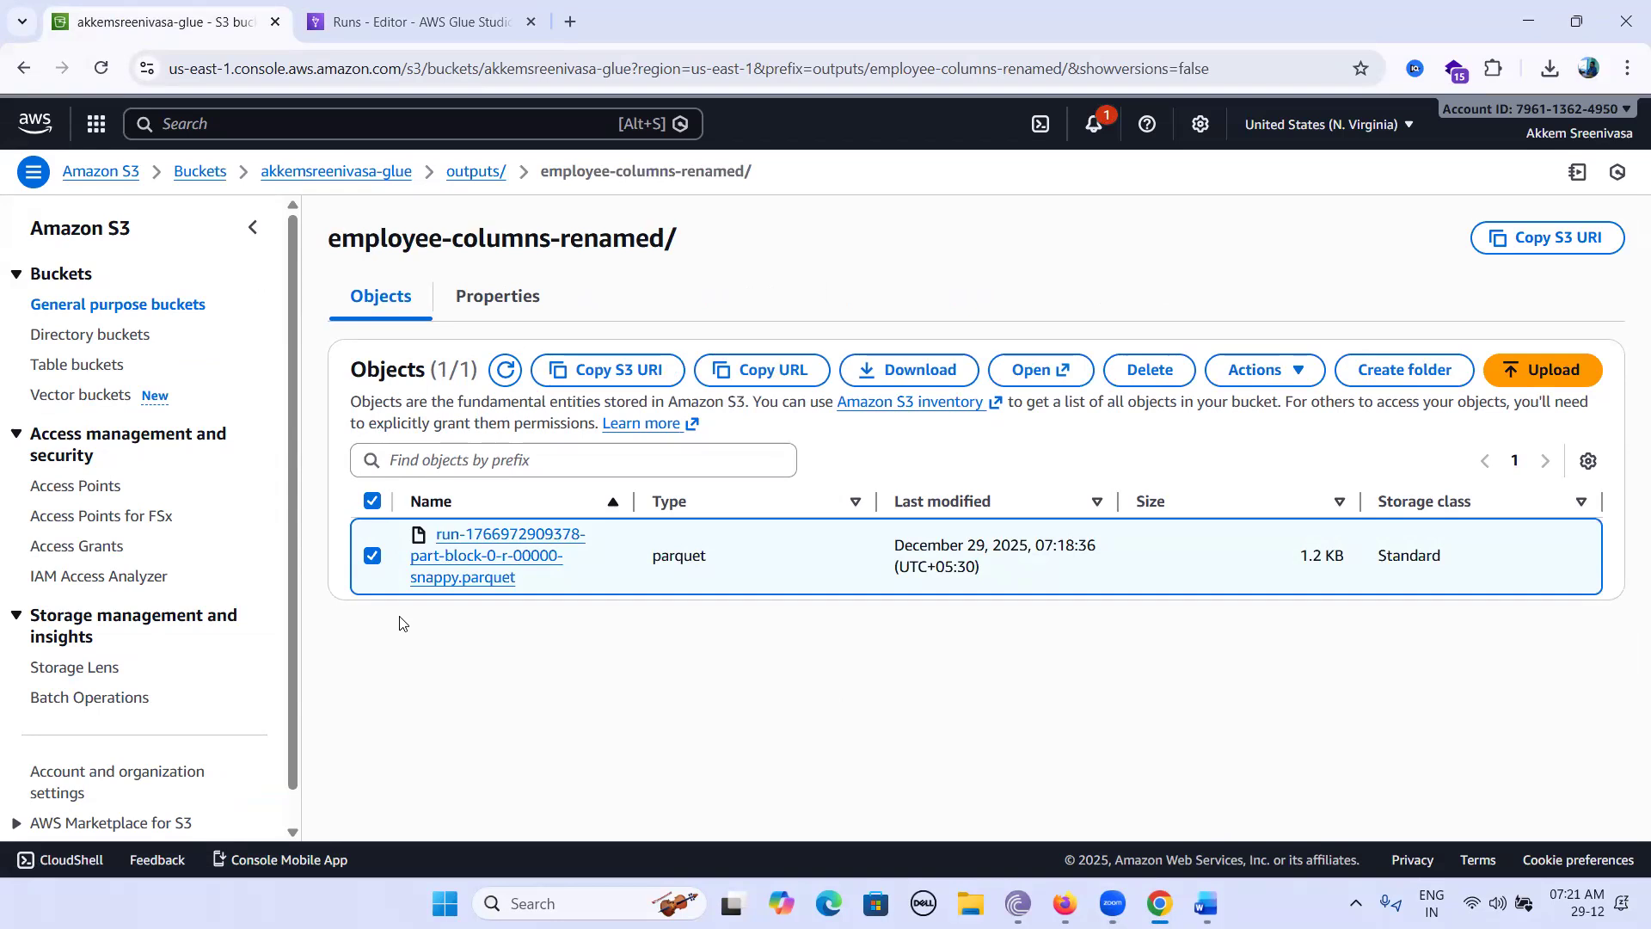
pyautogui.click(1301, 377)
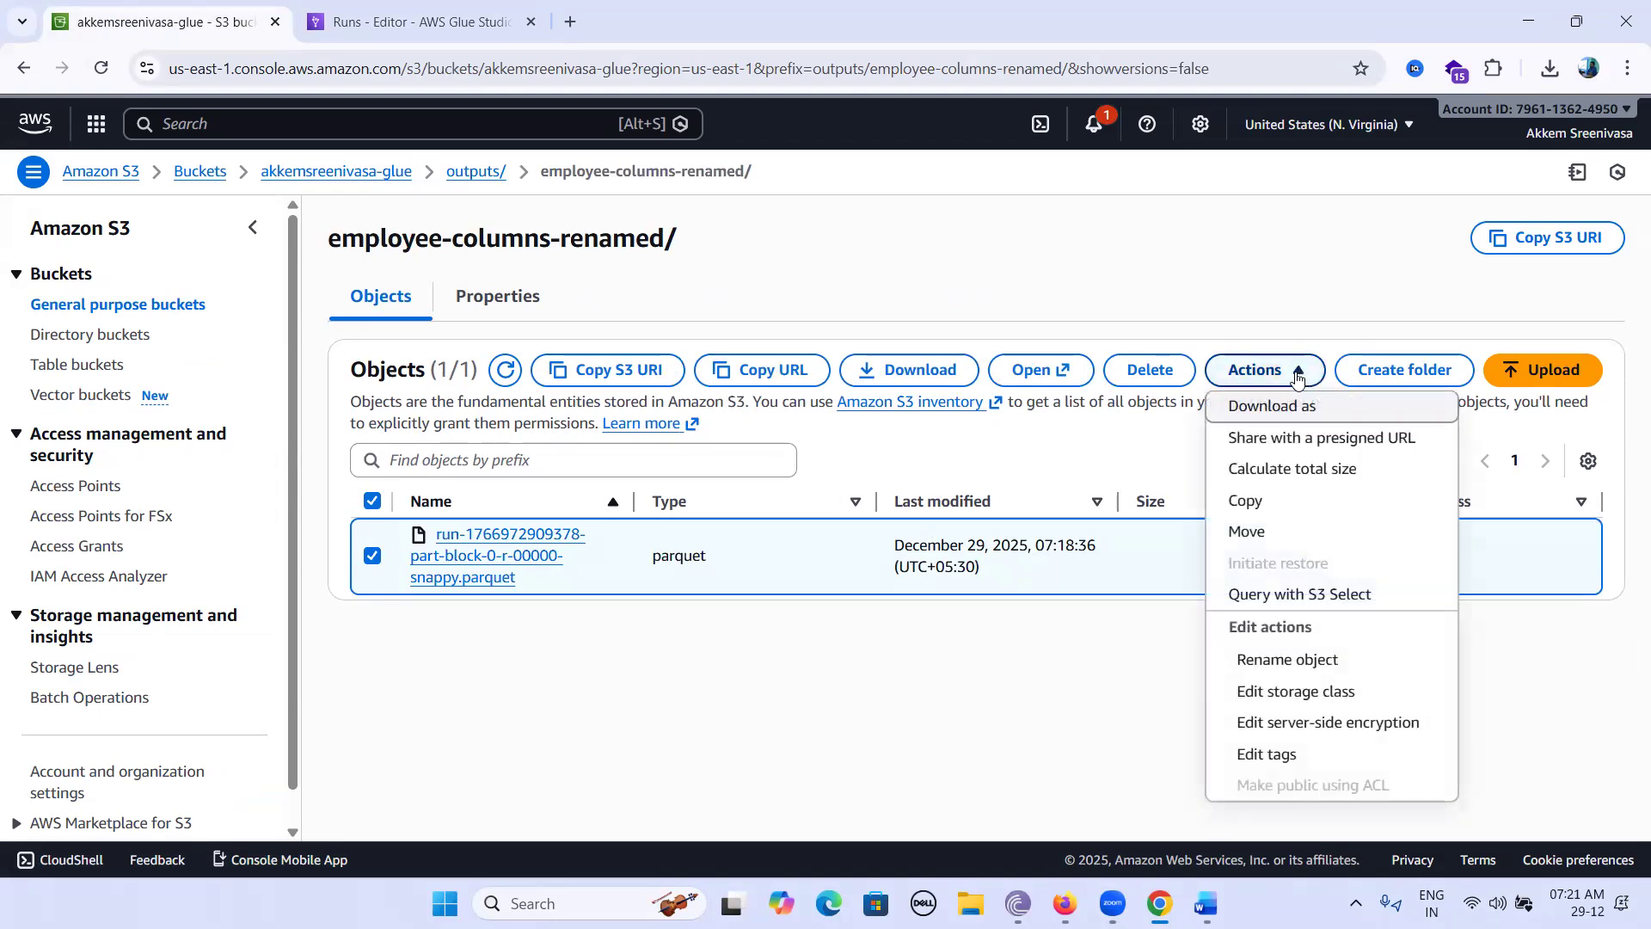
pyautogui.click(918, 376)
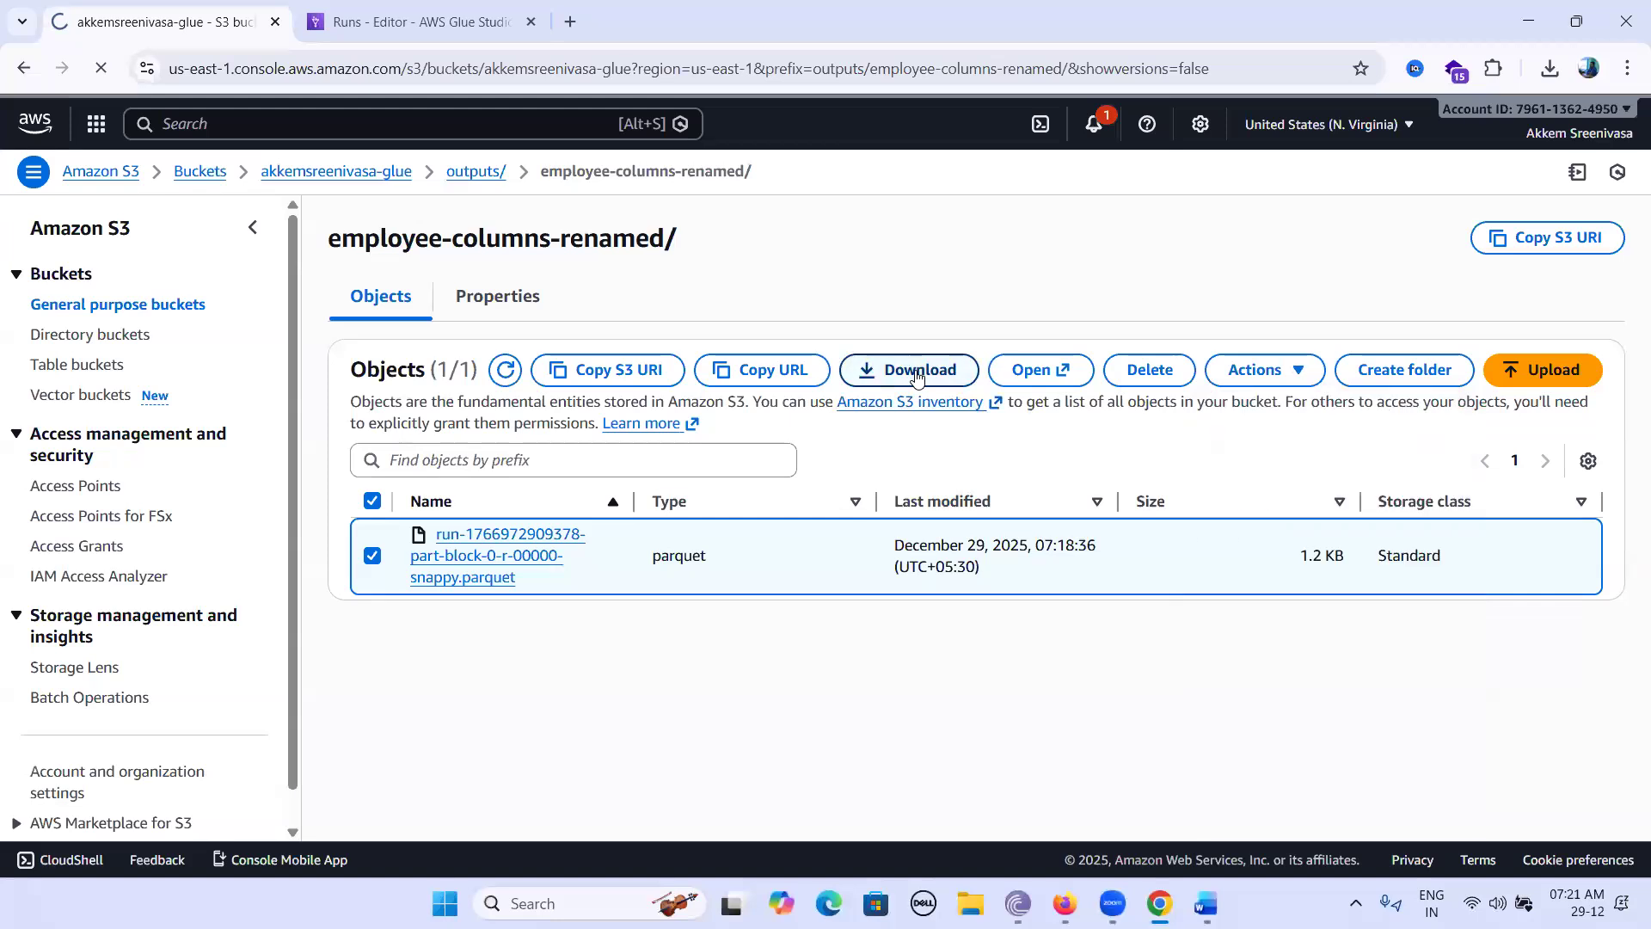
# Step: Locate the downloaded Parquet file in the Downloads folder and open it in Notepad++ to inspect its contents
pyautogui.click(1549, 69)
pyautogui.click(1494, 125)
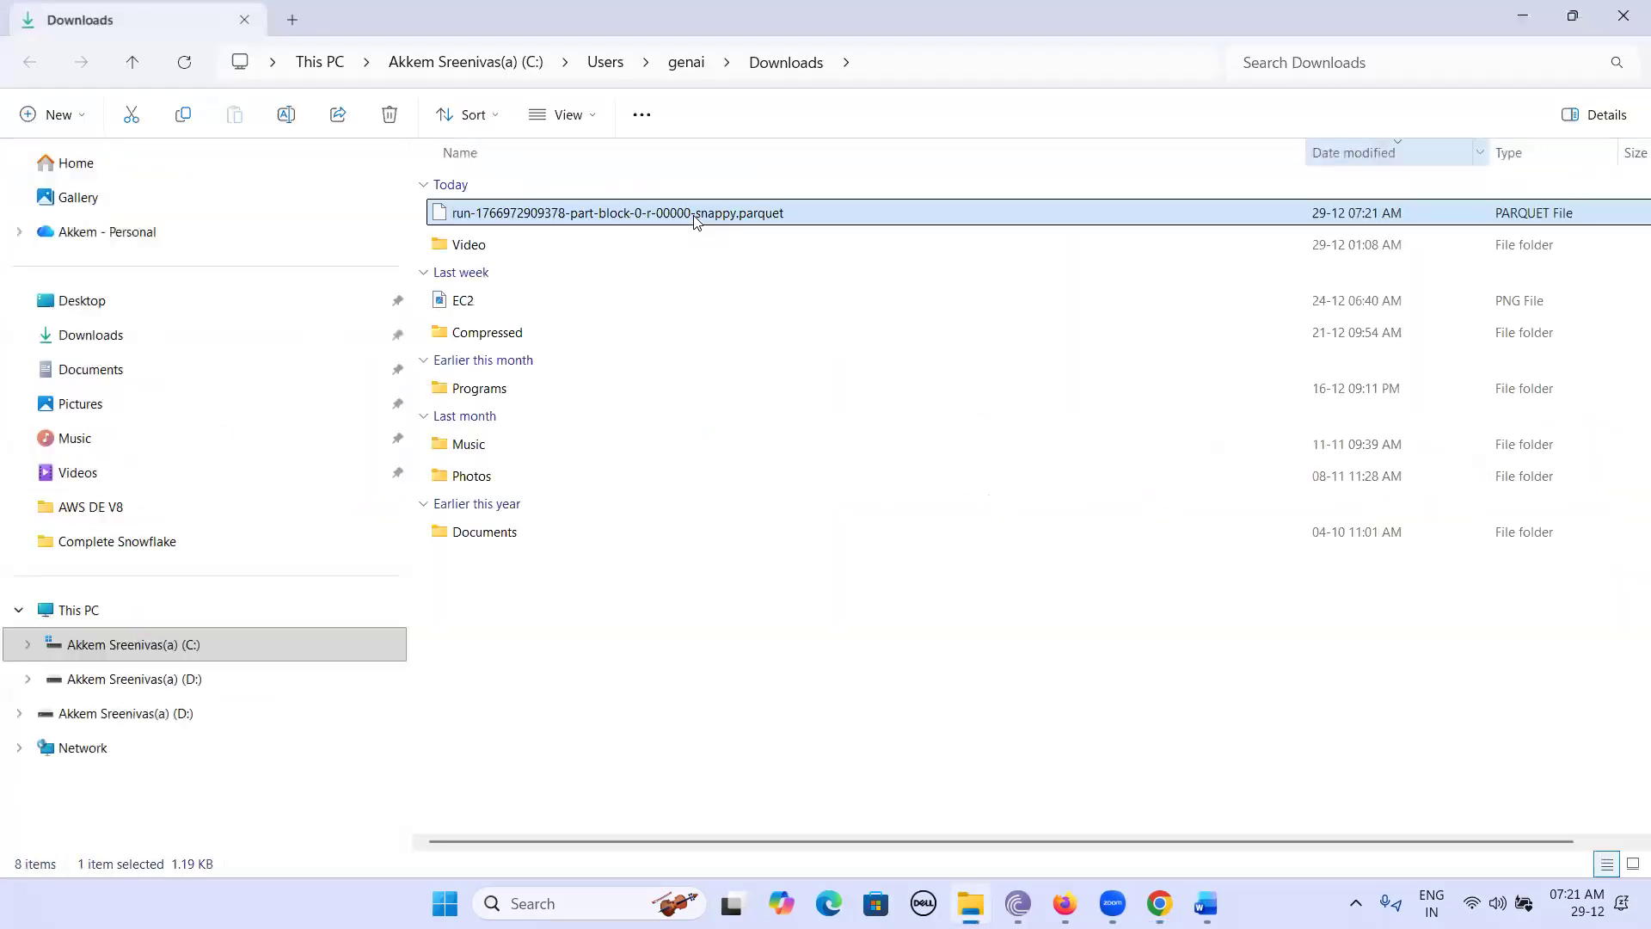
pyautogui.rightClick(699, 214)
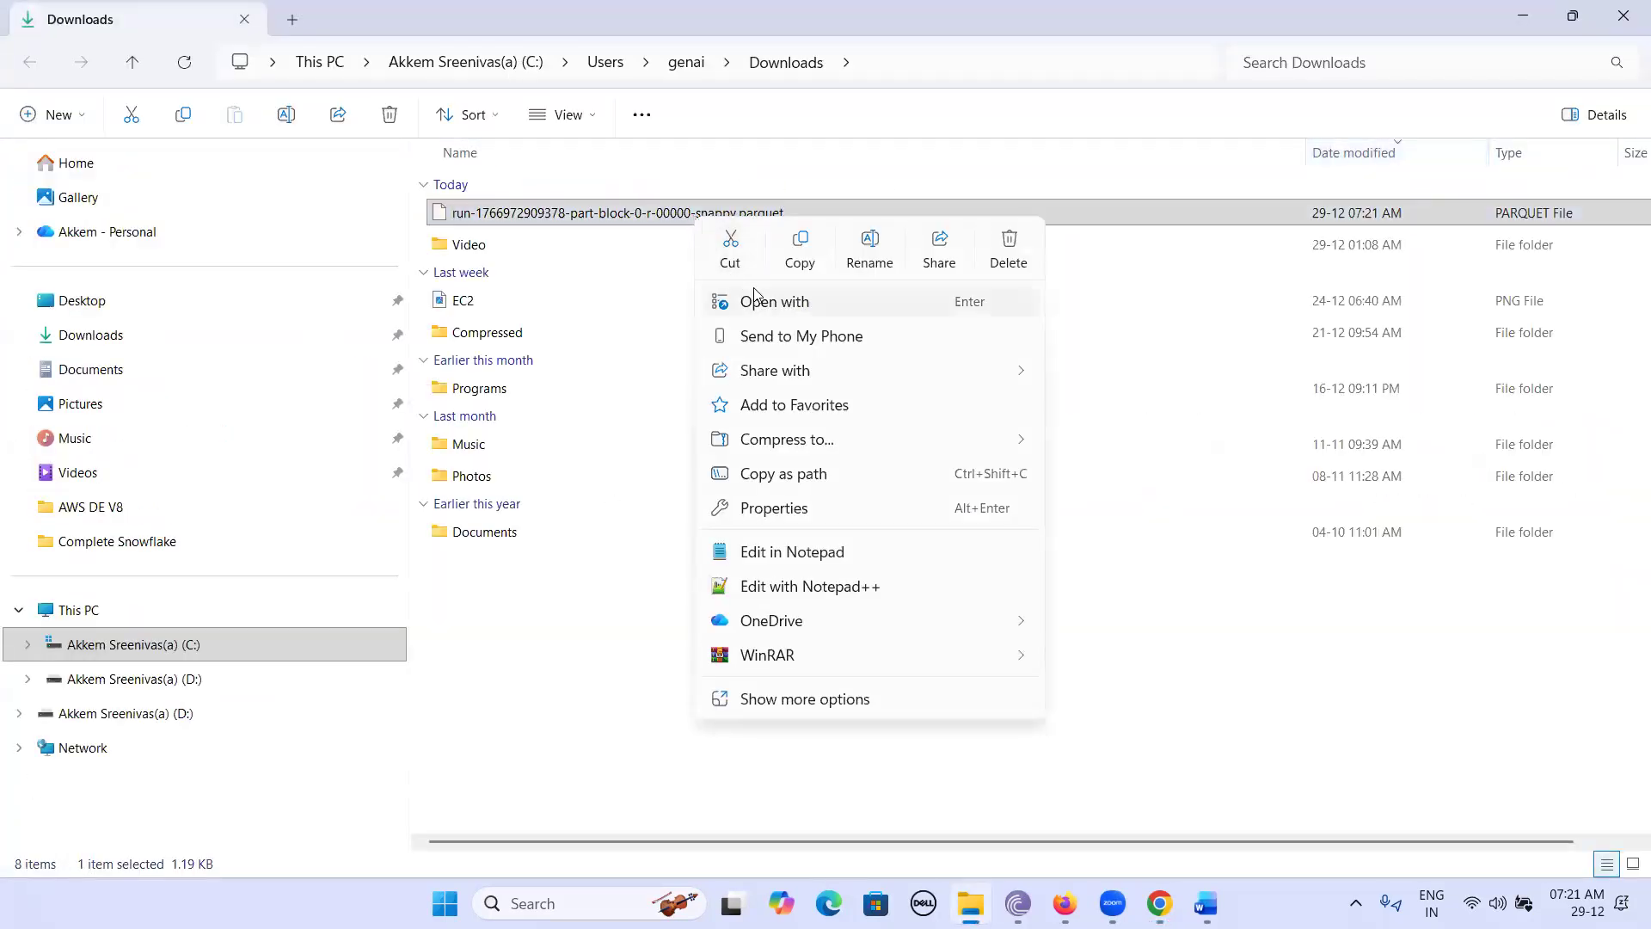
pyautogui.click(802, 592)
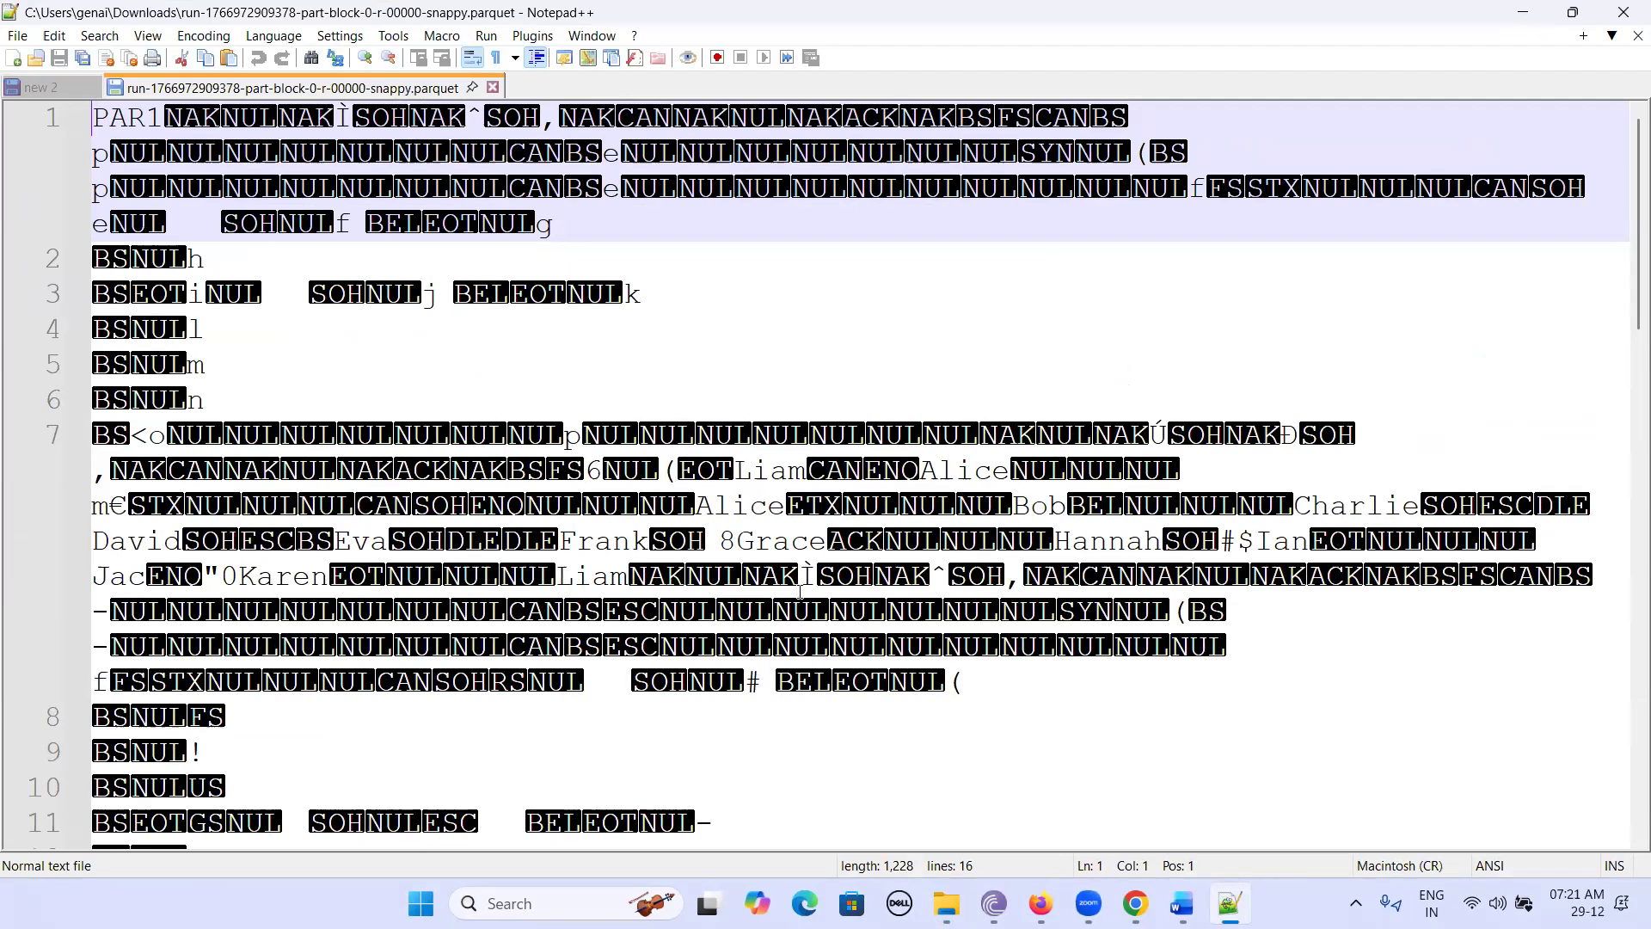
# Step: Return to the browser, search Google for "parquet viewer online" in a new tab and open the DataConverter.io Parquet viewer
pyautogui.click(1136, 903)
pyautogui.click(574, 33)
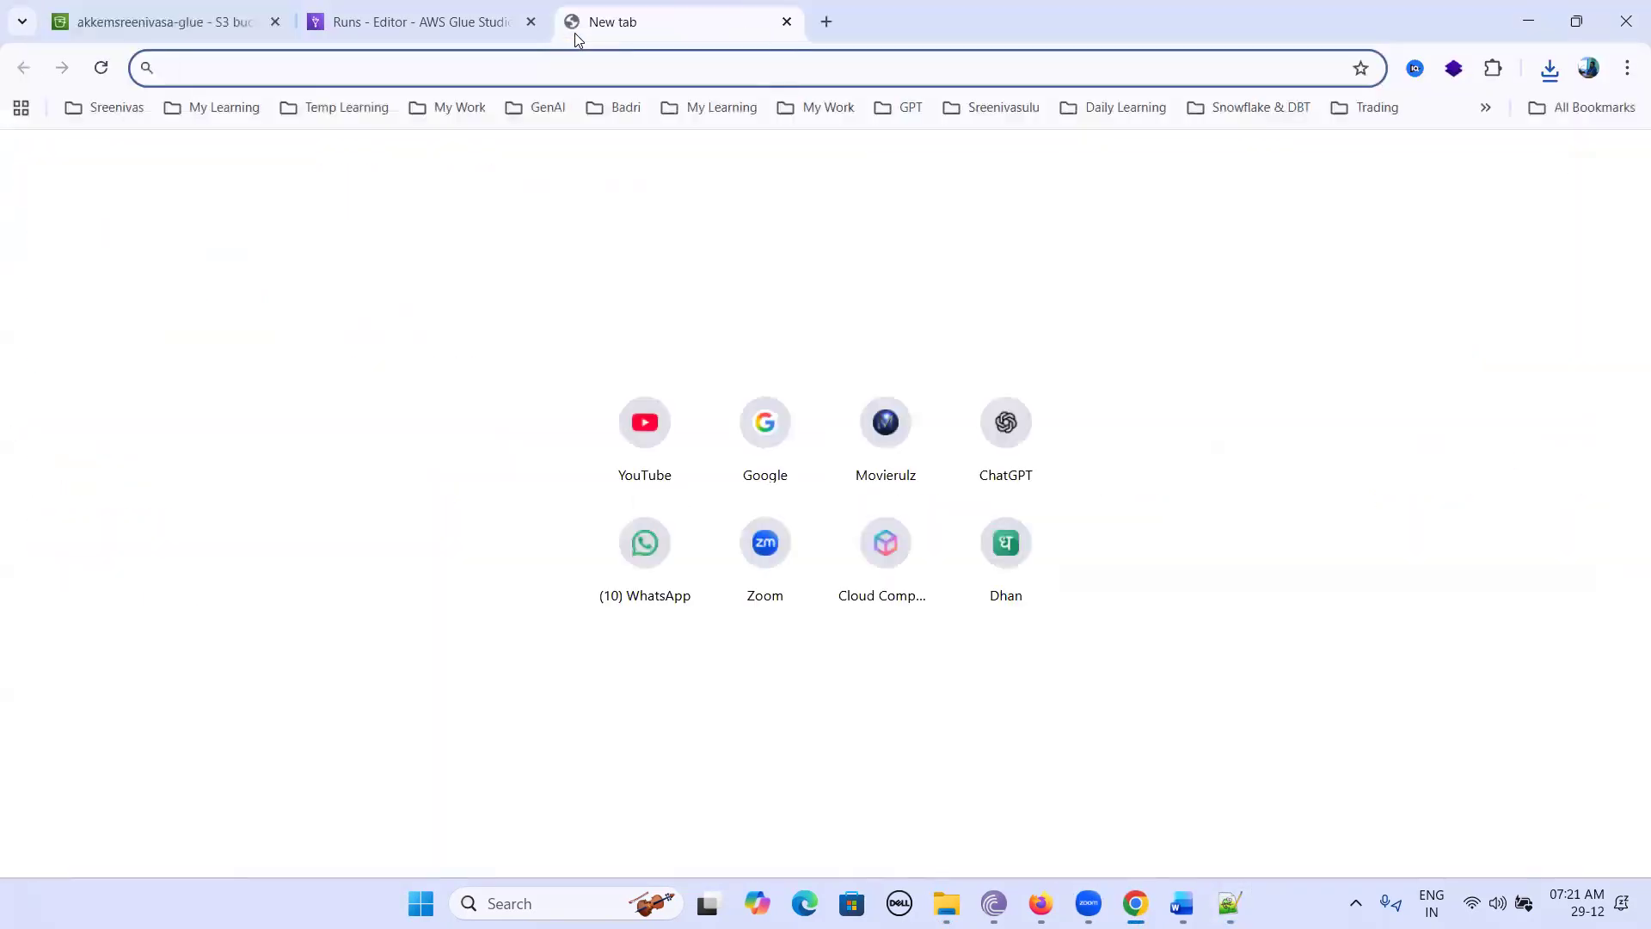
pyautogui.write('go')
pyautogui.press('Return')
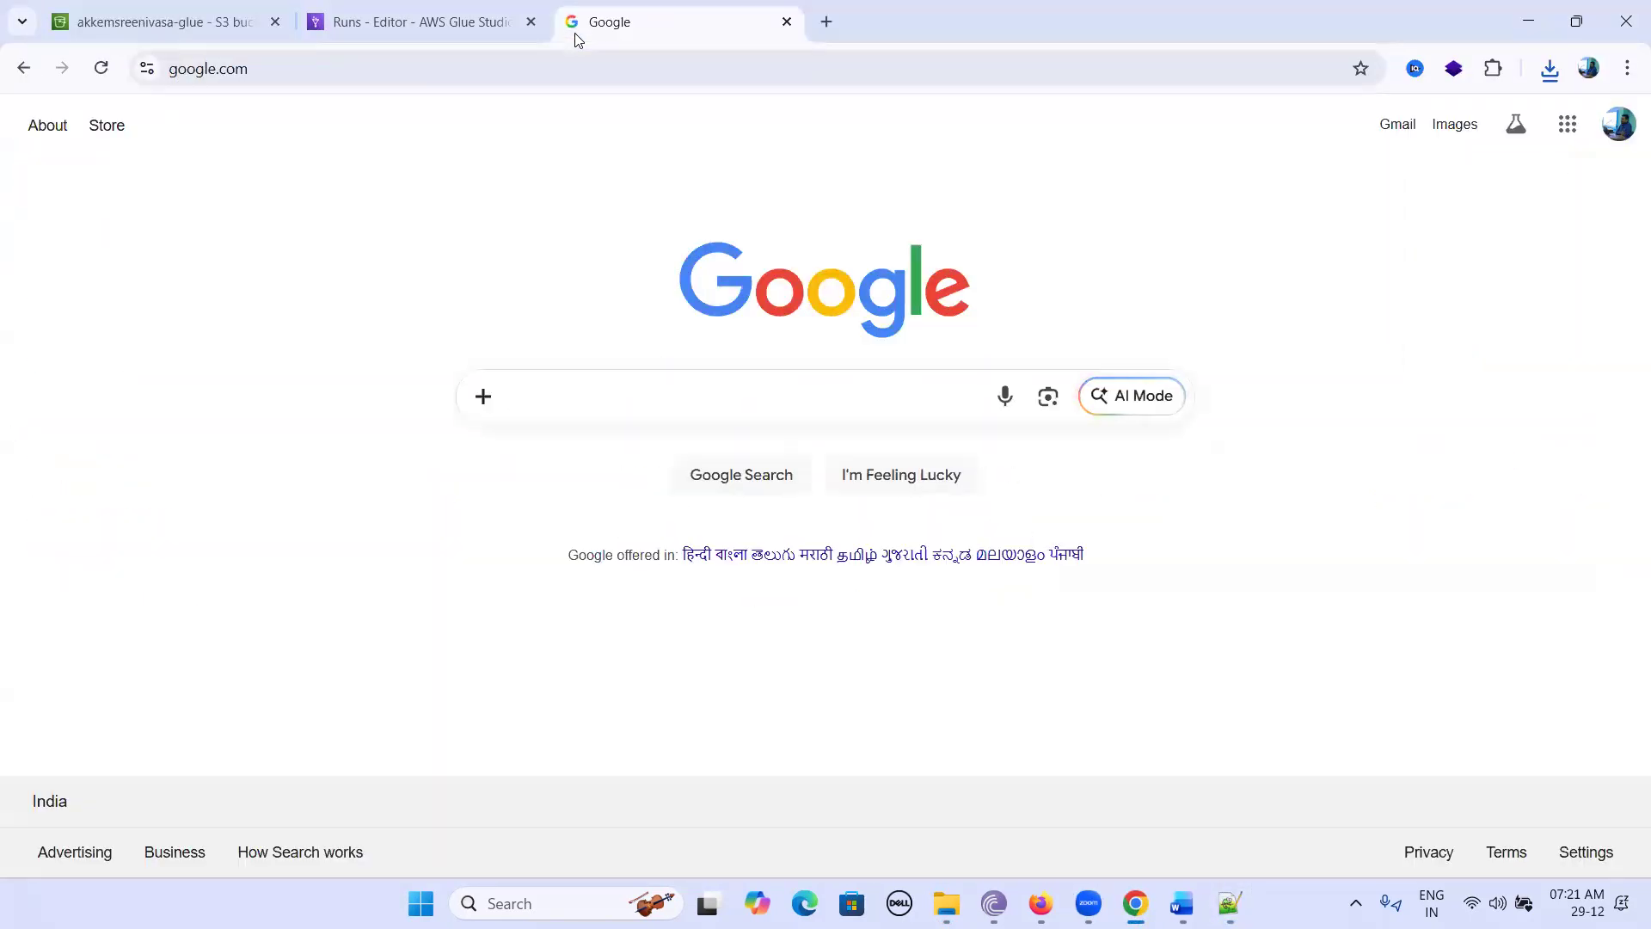
pyautogui.write('par')
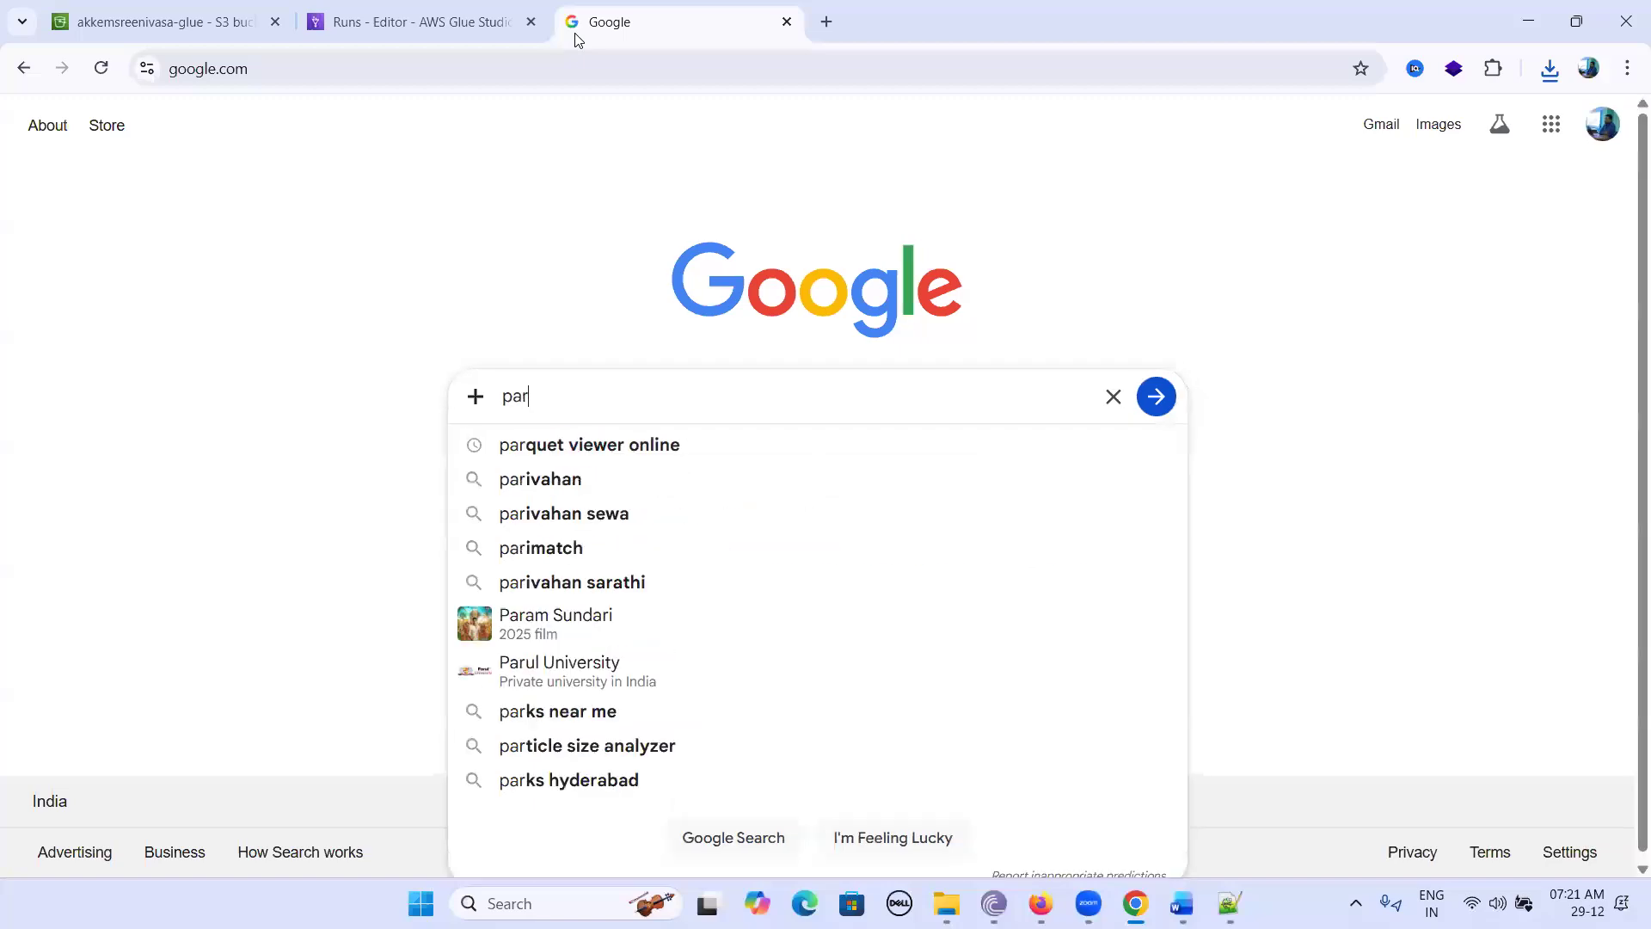
pyautogui.click(630, 458)
pyautogui.click(370, 337)
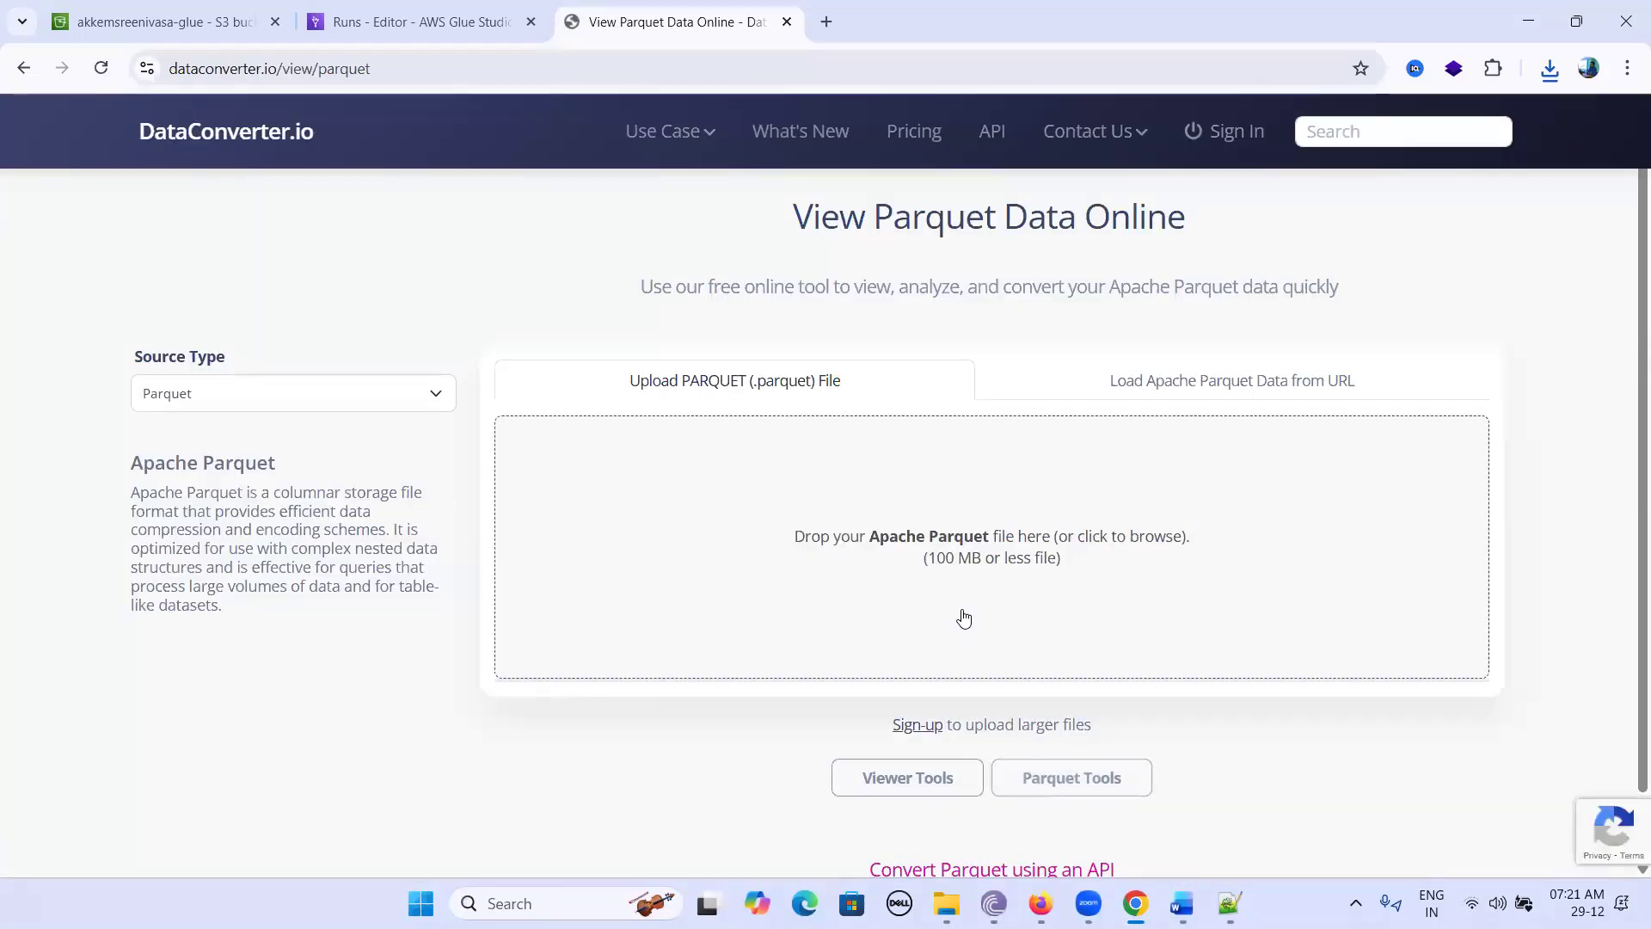
pyautogui.click(986, 589)
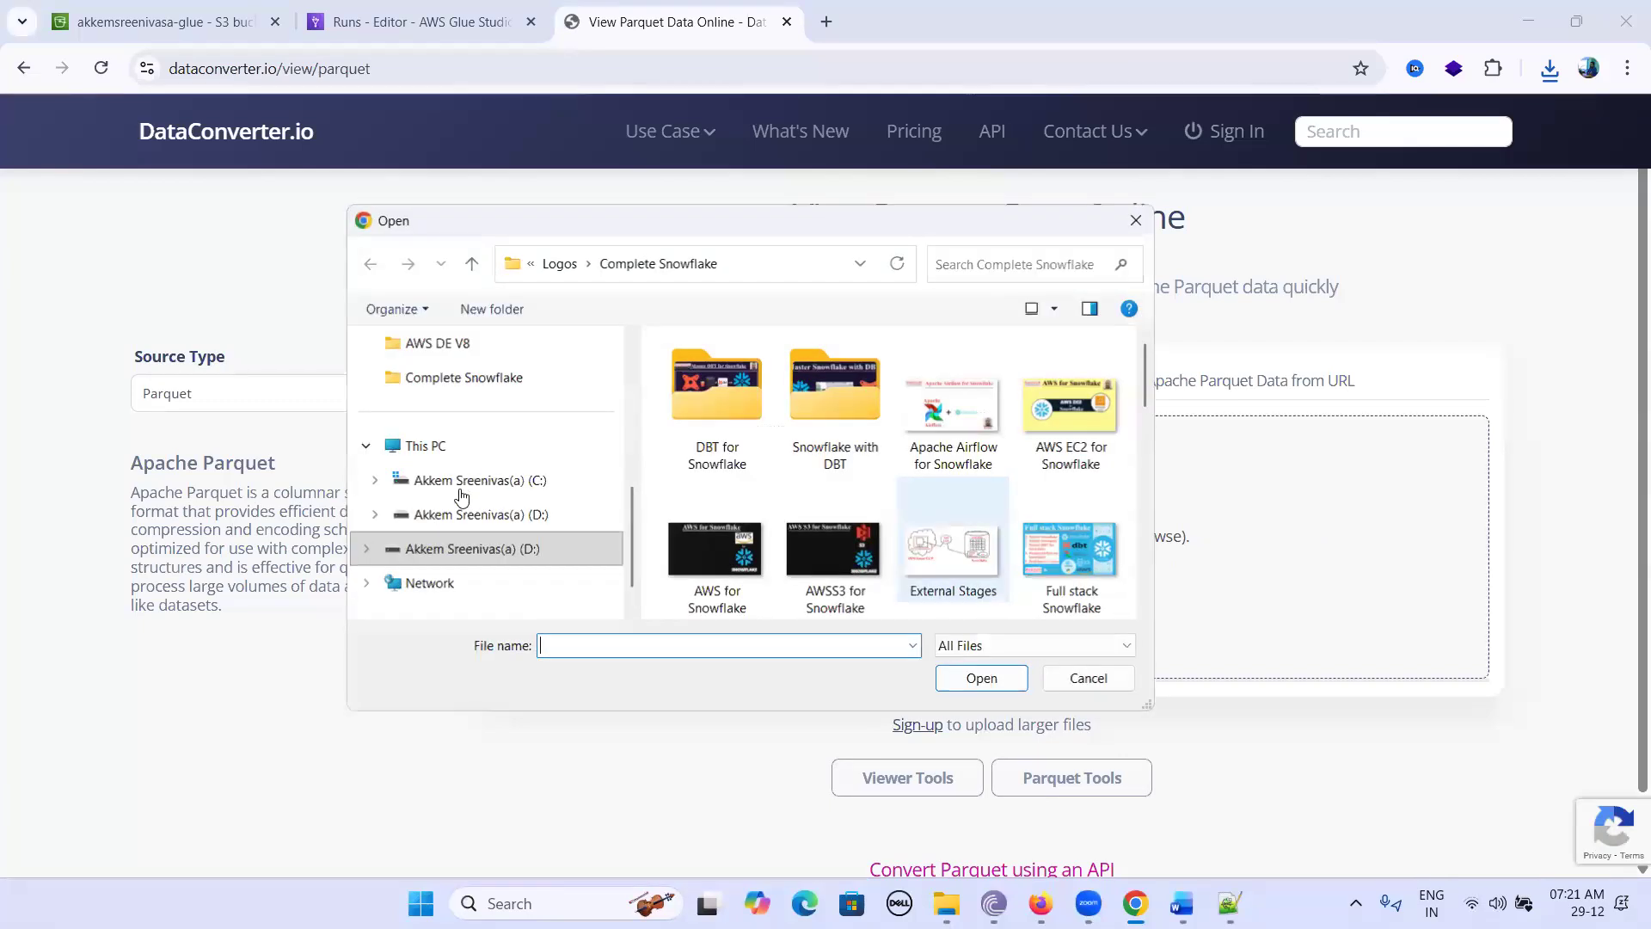
pyautogui.scroll(5, 481, 476)
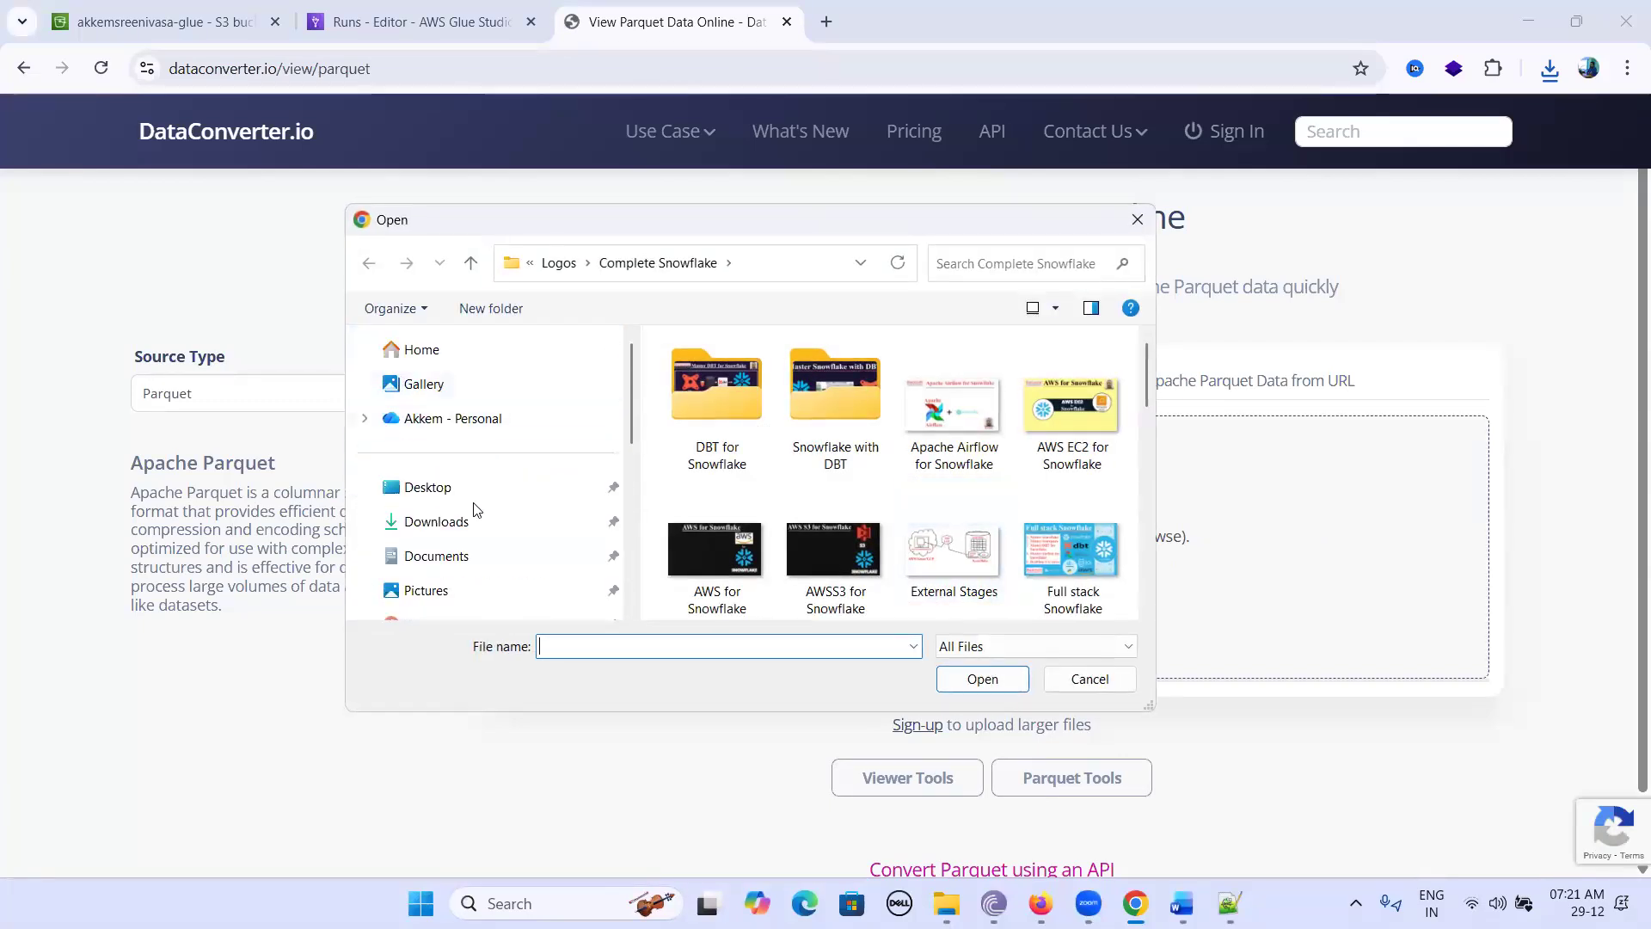
pyautogui.click(462, 529)
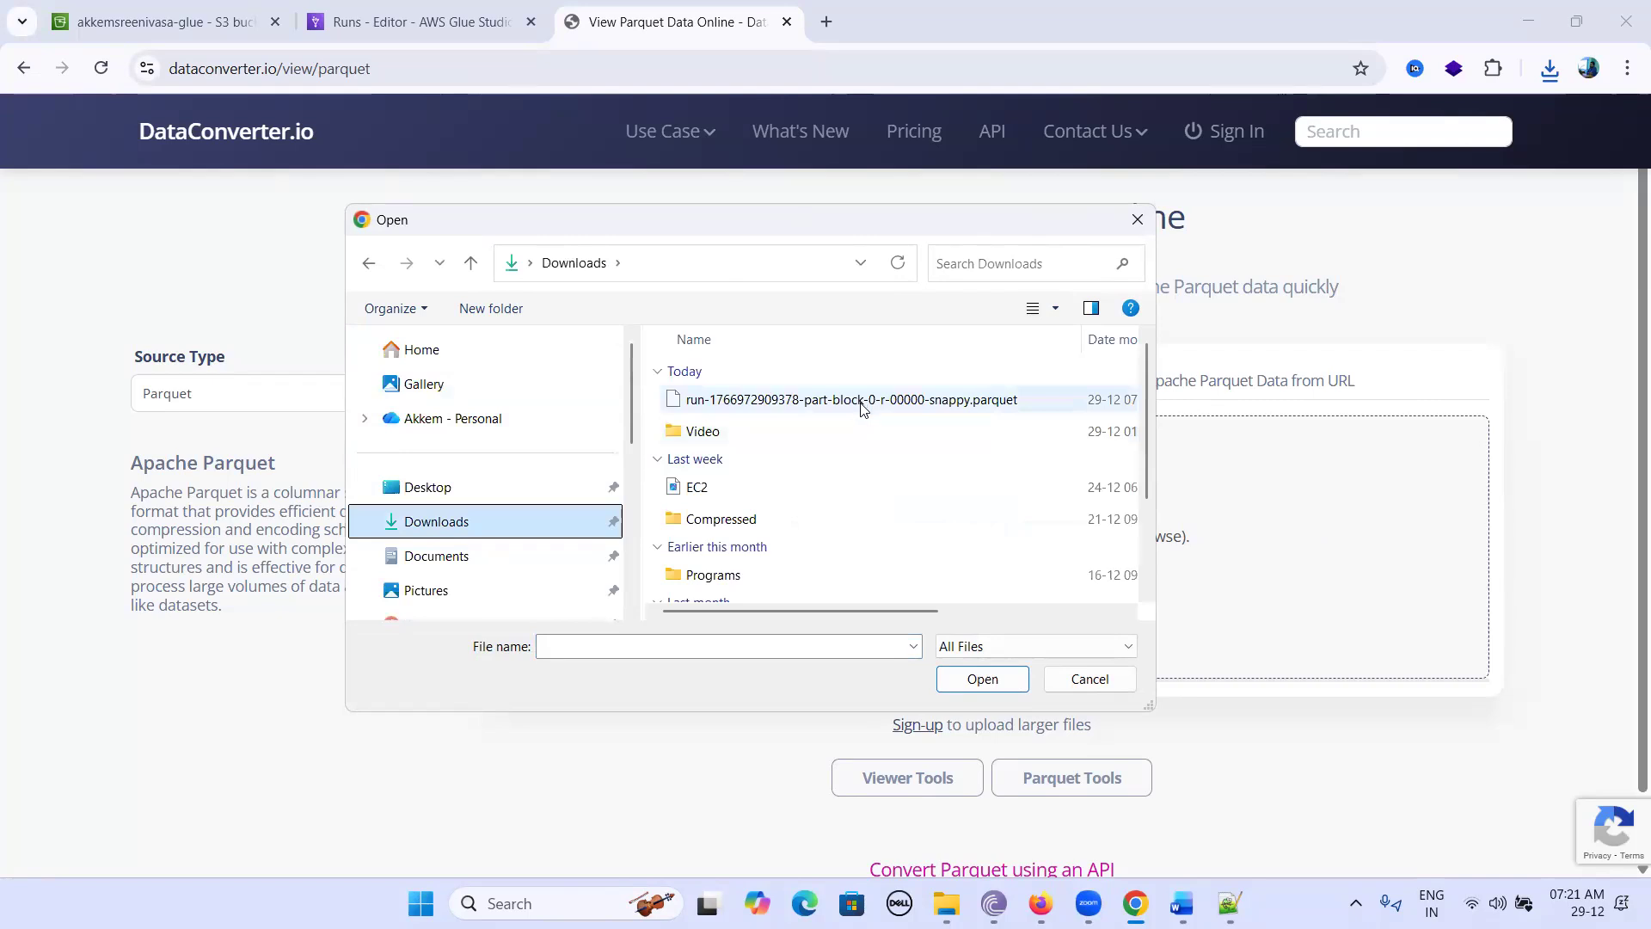
pyautogui.click(860, 401)
pyautogui.click(981, 679)
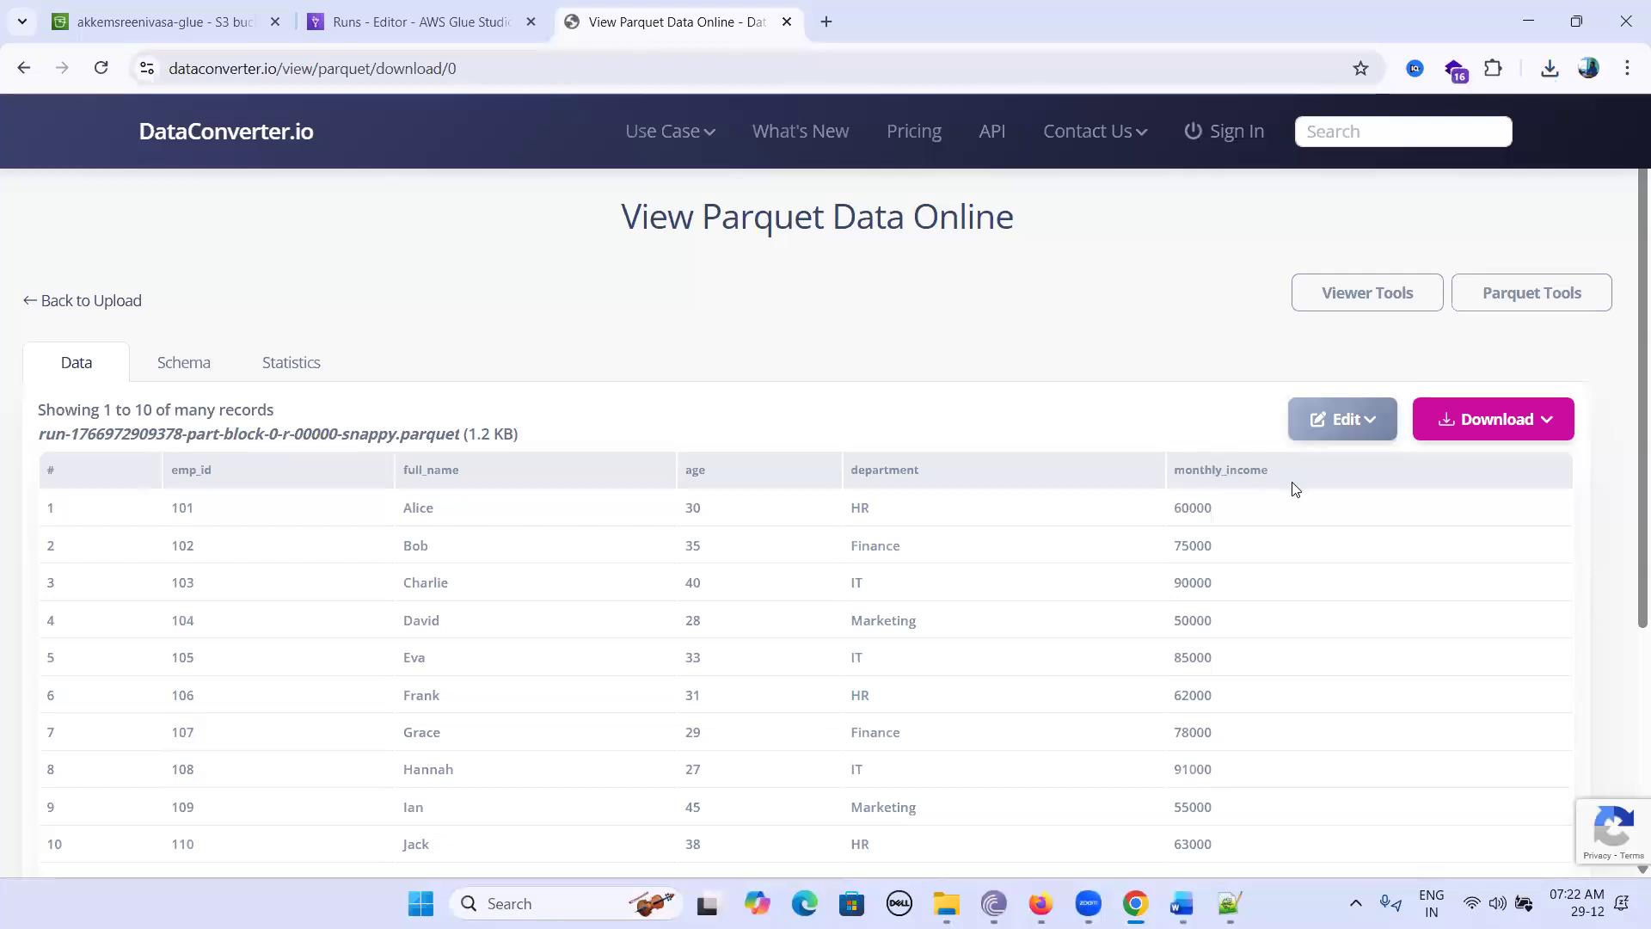
# Step: Switch to the Master AWS Glue Word document and go from the rename-columns script to the FilteringData example
pyautogui.click(477, 26)
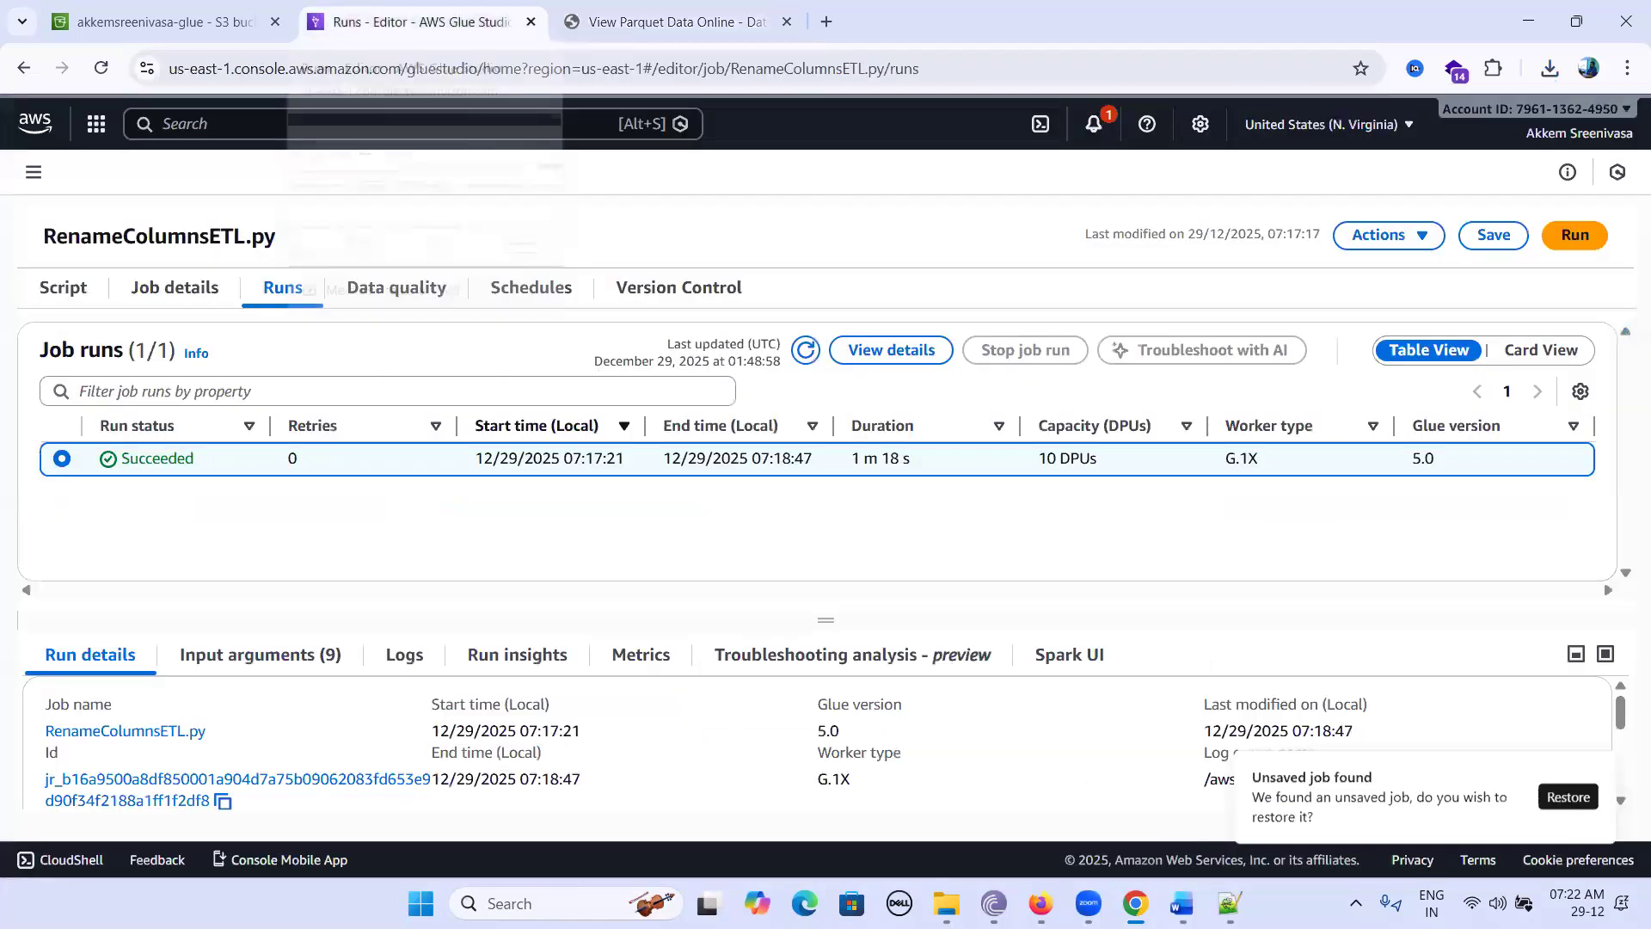
pyautogui.click(1181, 903)
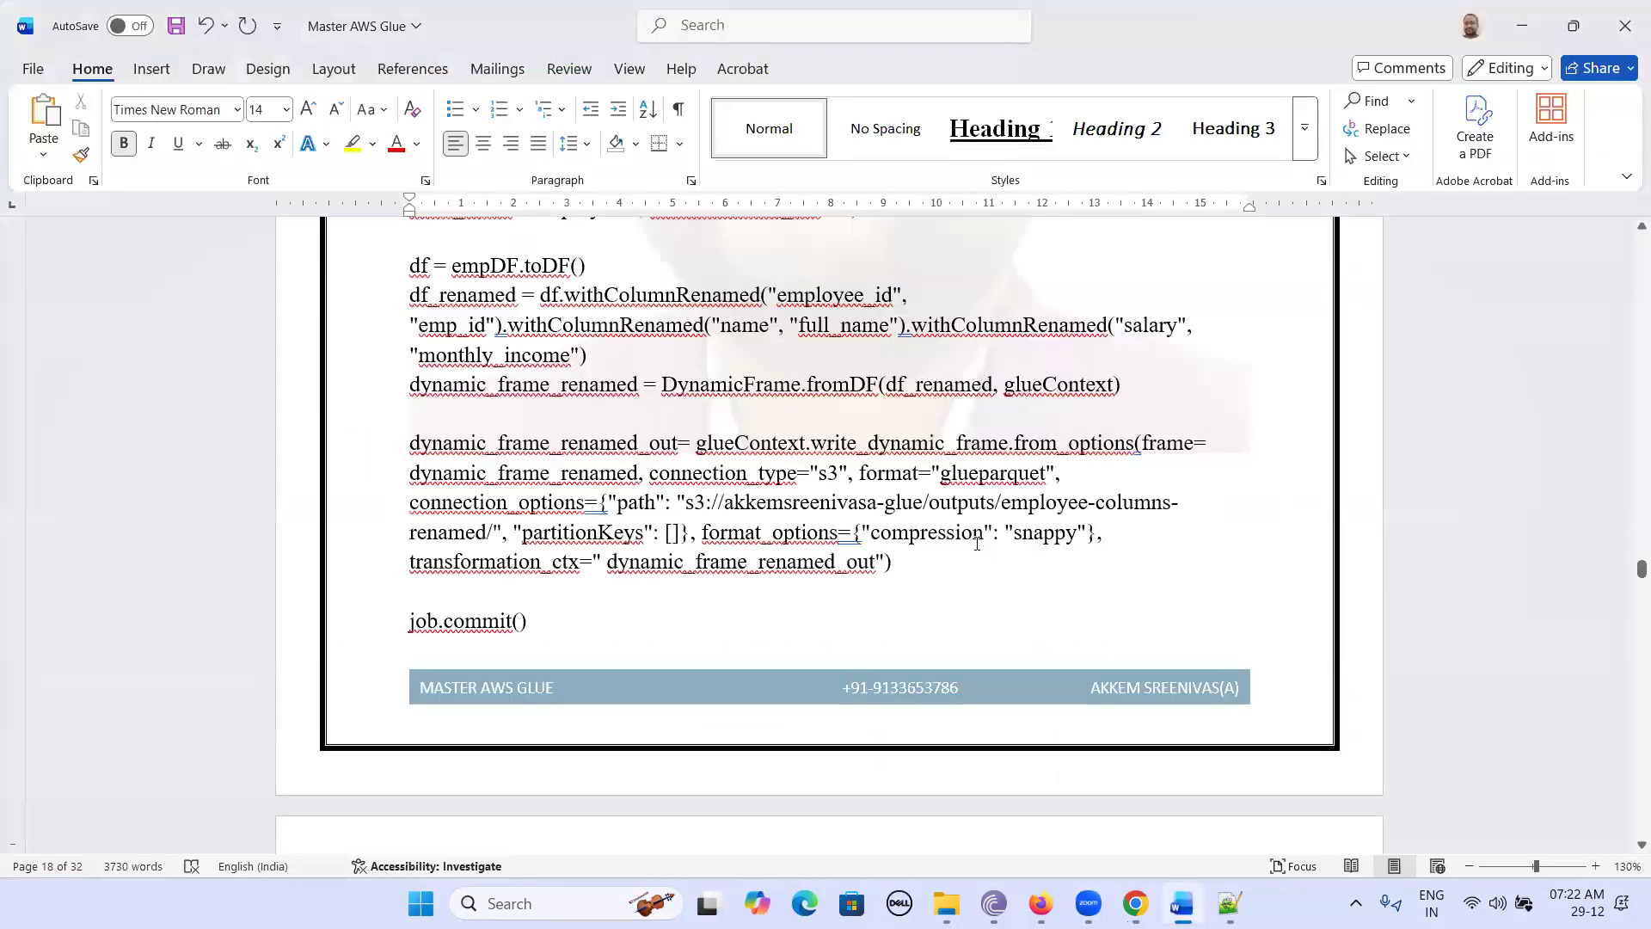
pyautogui.scroll(5, 977, 544)
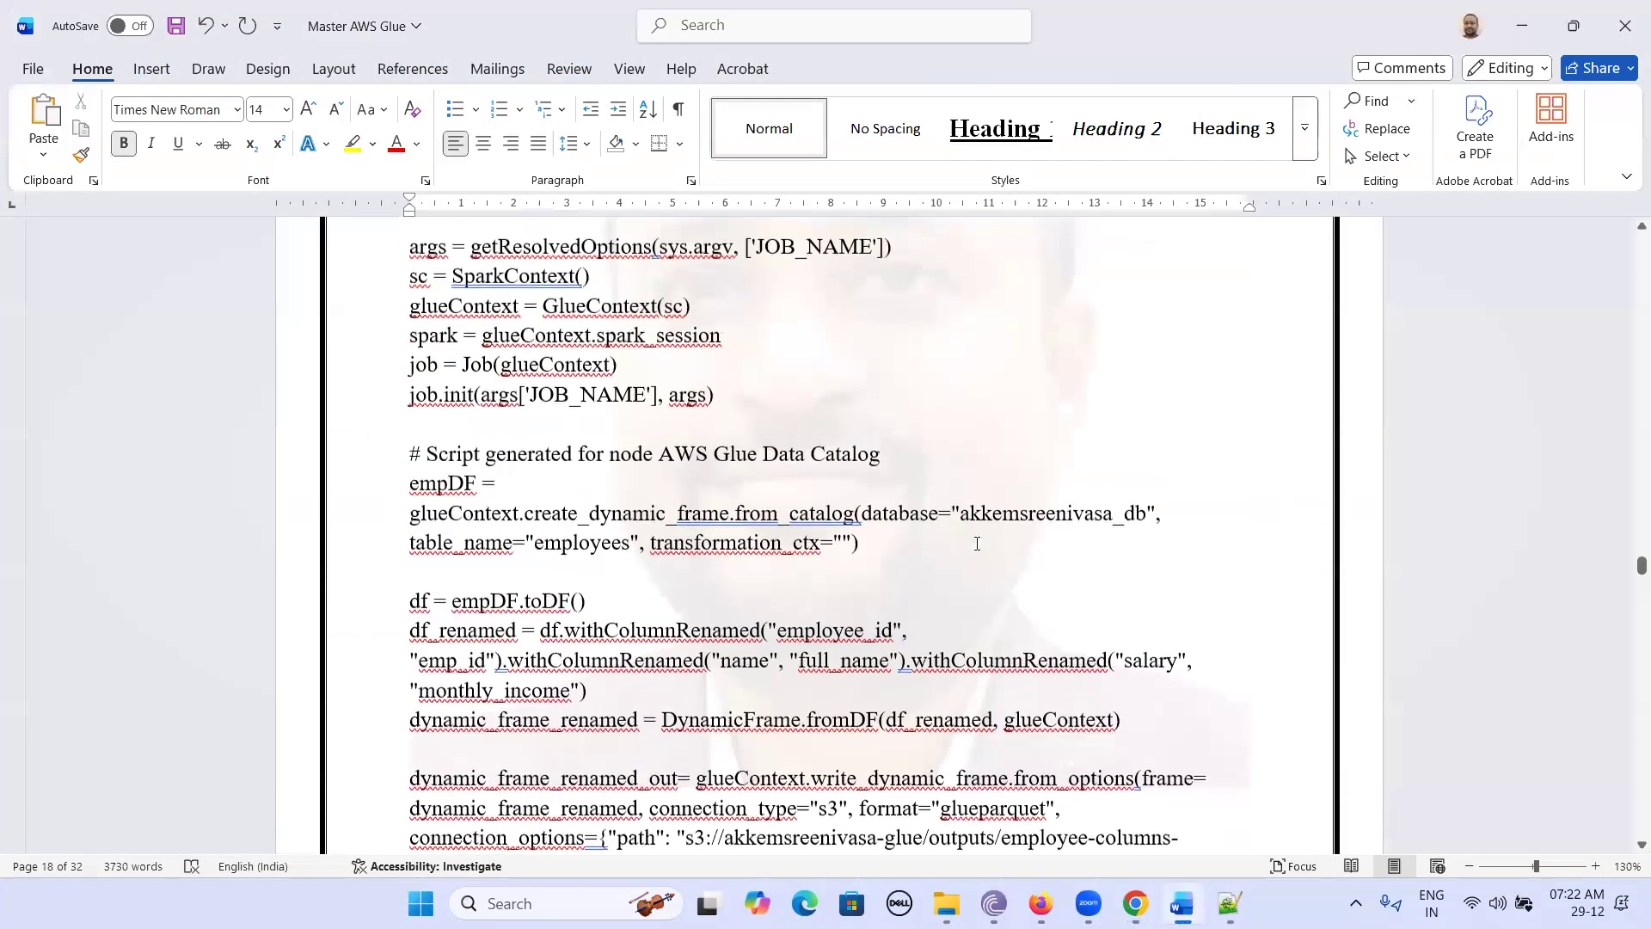
pyautogui.scroll(6, 977, 543)
pyautogui.scroll(-14, 977, 543)
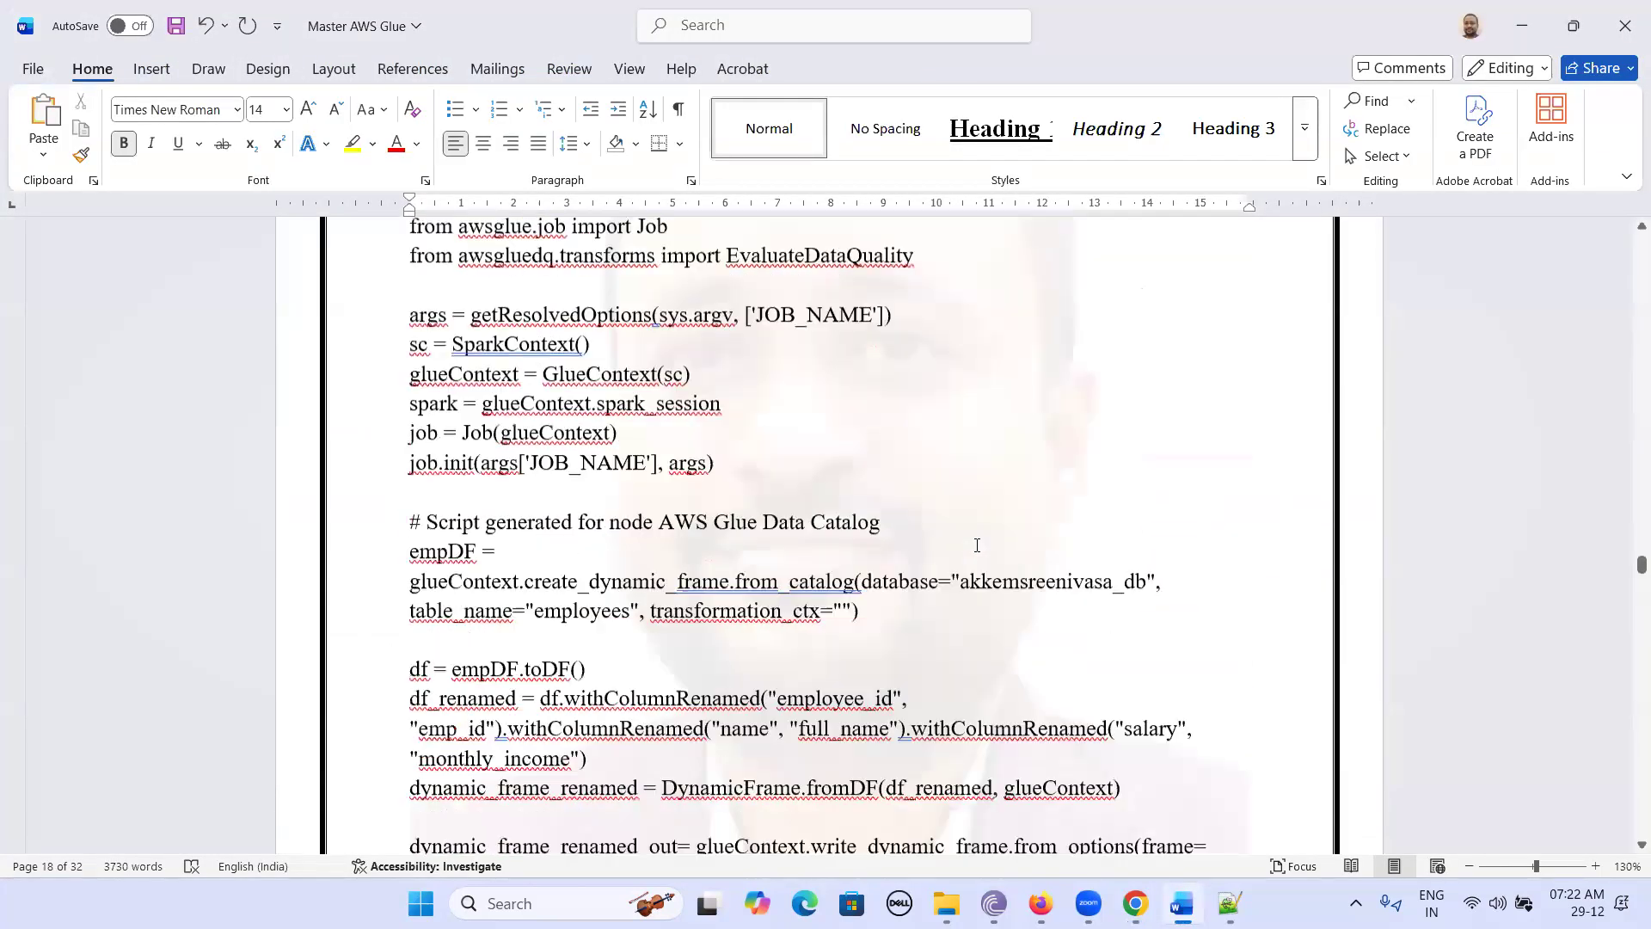
pyautogui.scroll(-4, 977, 545)
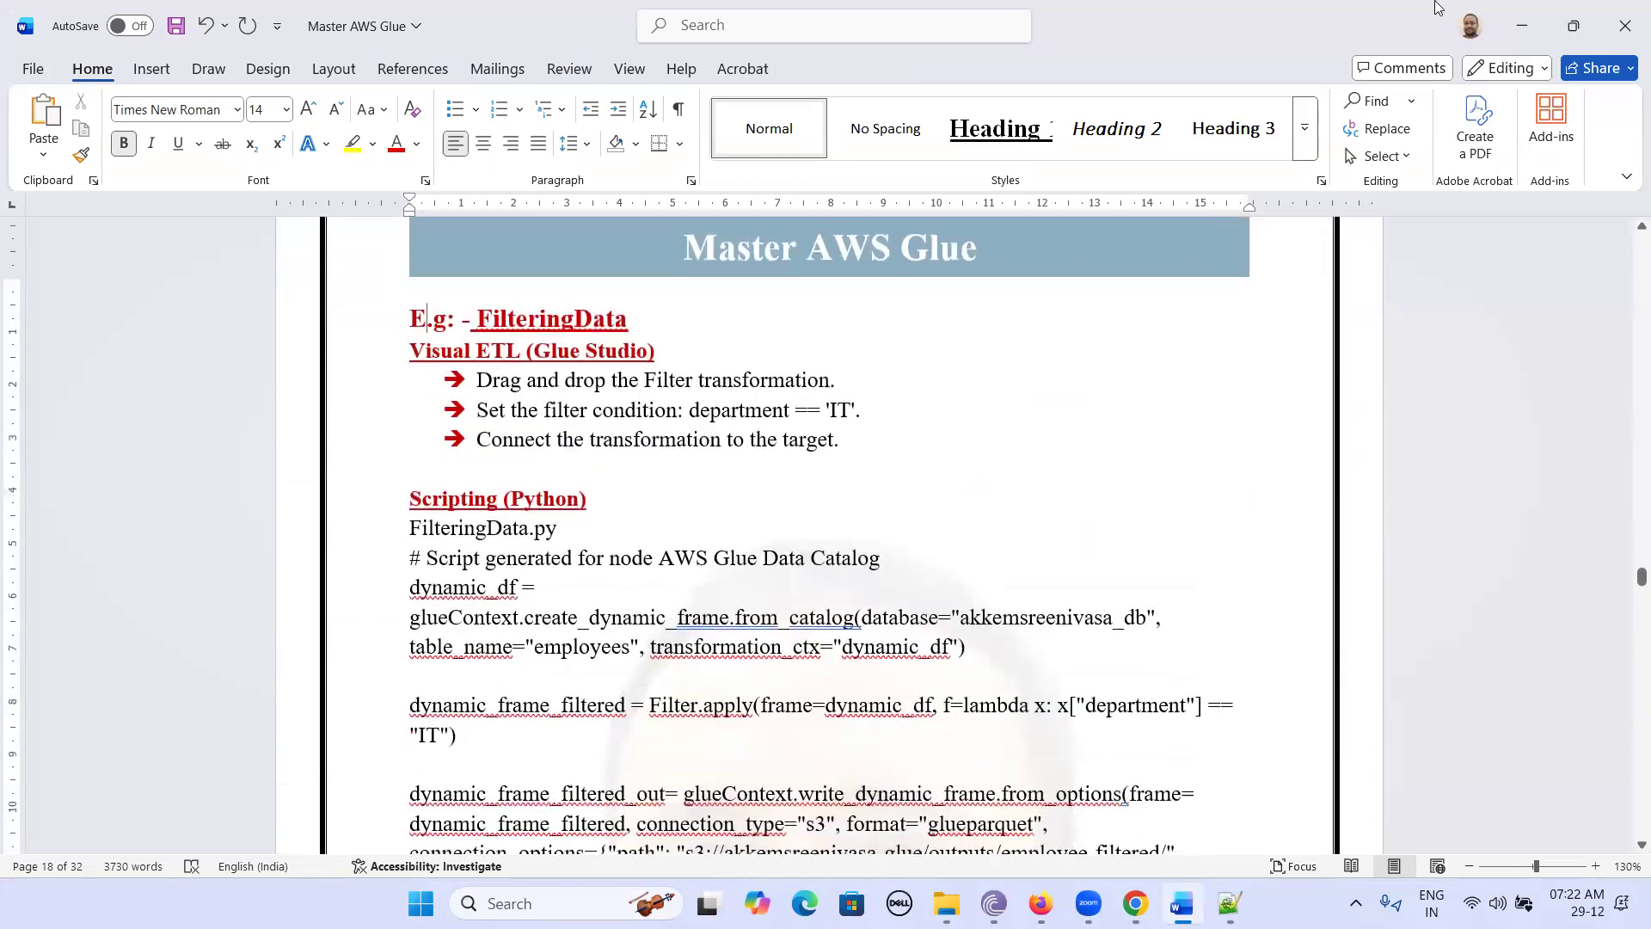